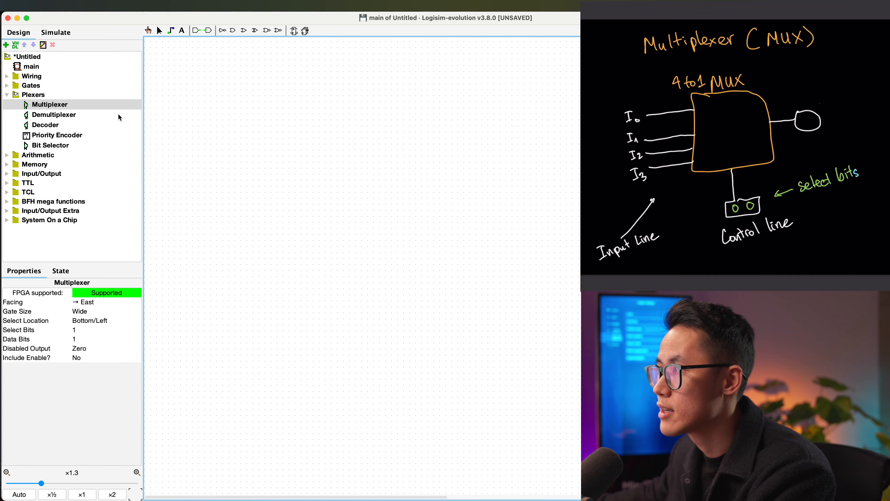
- Place a multiplexer in the upper part of the empty main circuit canvas
{"action": "left_click", "coordinate": [94, 107]}
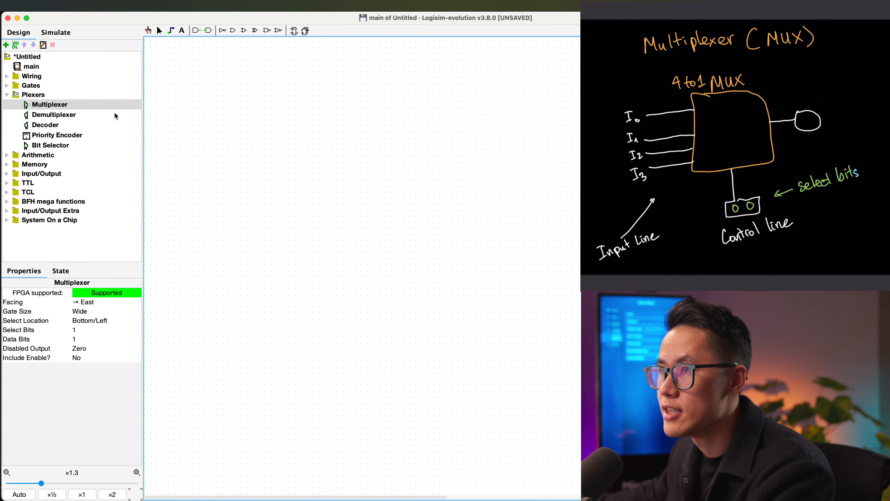
{"action": "left_click", "coordinate": [296, 216]}
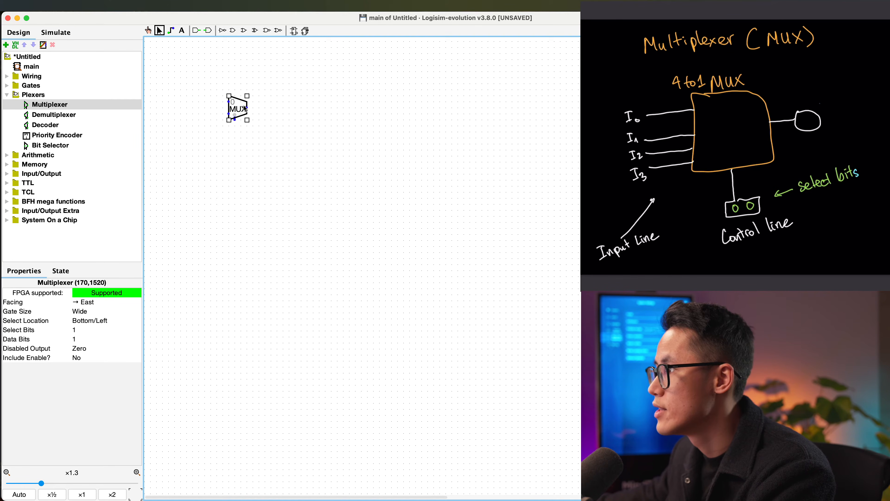
{"action": "left_click", "coordinate": [248, 120]}
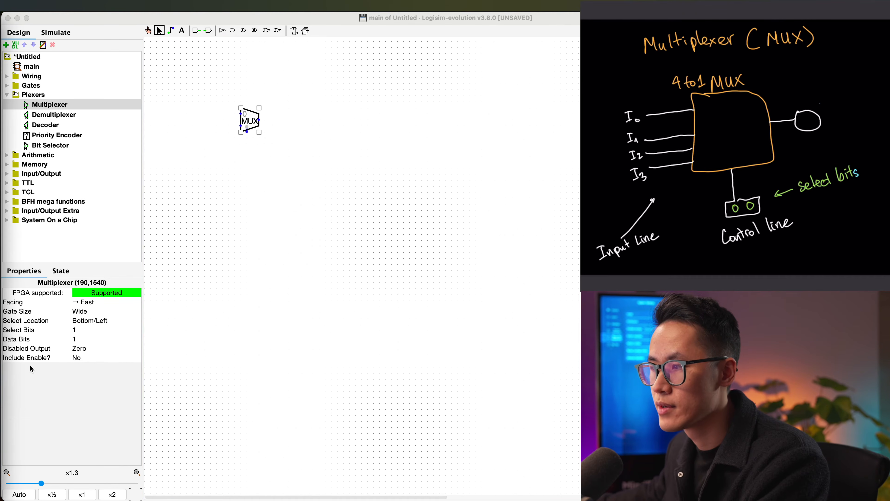
{"action": "left_click_drag", "start_coordinate": [219, 91], "coordinate": [296, 157]}
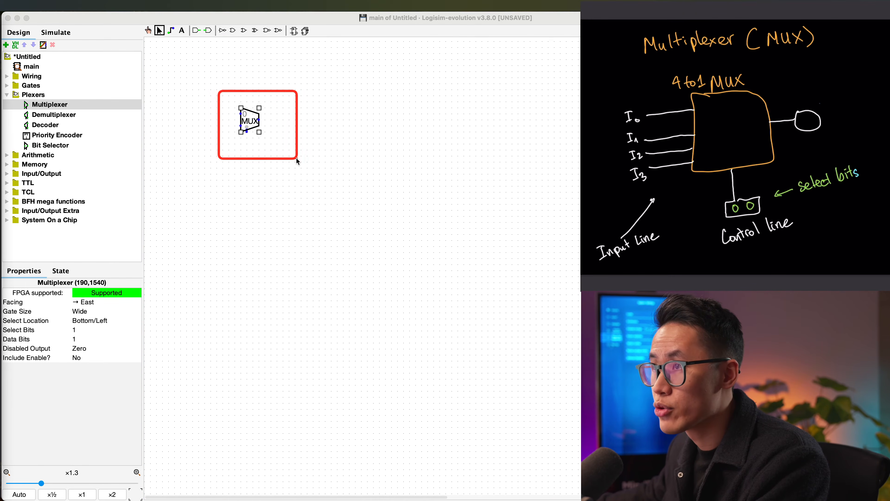
{"action": "mouse_move", "coordinate": [4, 266]}
{"action": "left_mouse_down"}
{"action": "mouse_move", "coordinate": [96, 360]}
{"action": "mouse_move", "coordinate": [143, 367]}
{"action": "left_mouse_up"}
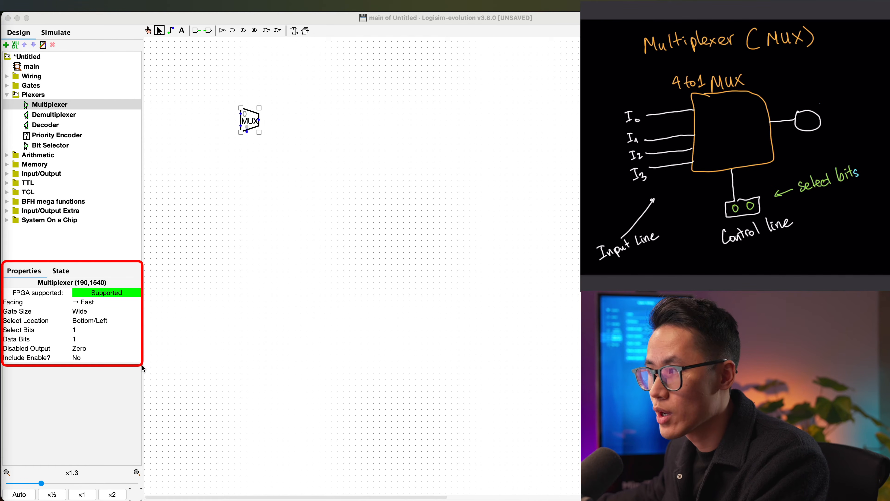
{"action": "left_click_drag", "start_coordinate": [198, 81], "coordinate": [294, 171]}
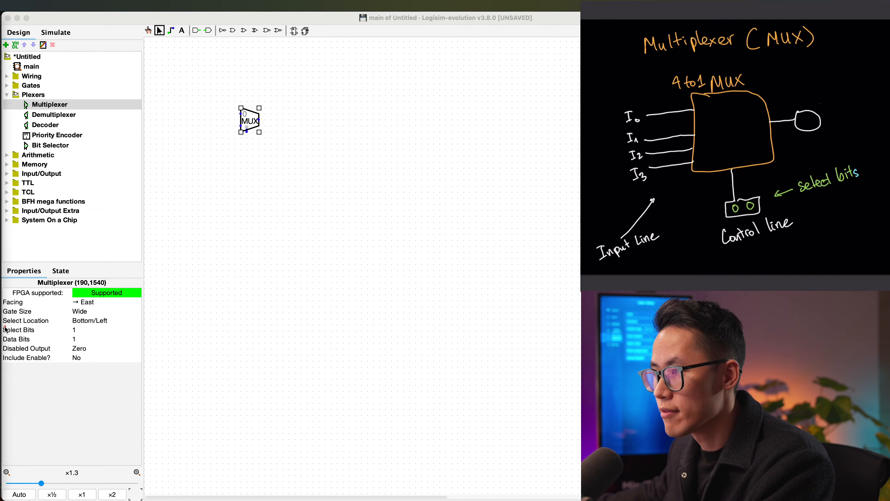
{"action": "left_click_drag", "start_coordinate": [3, 324], "coordinate": [87, 337]}
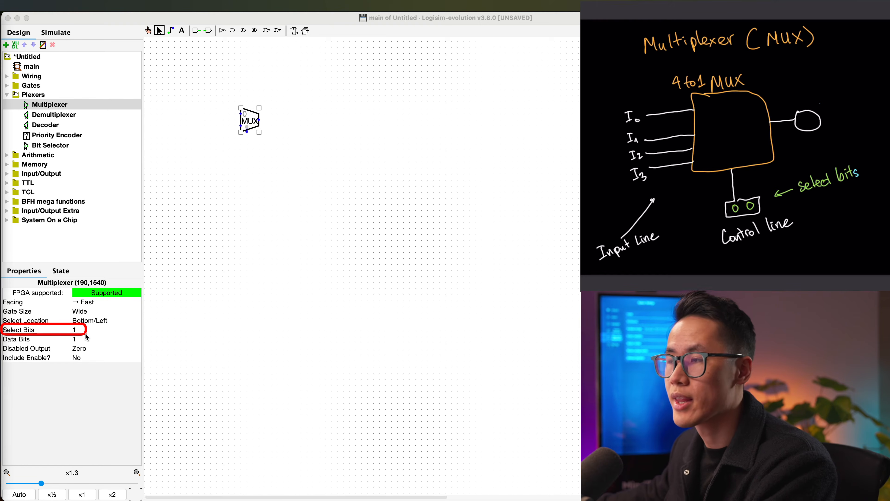
{"action": "left_click_drag", "start_coordinate": [86, 333], "coordinate": [102, 336]}
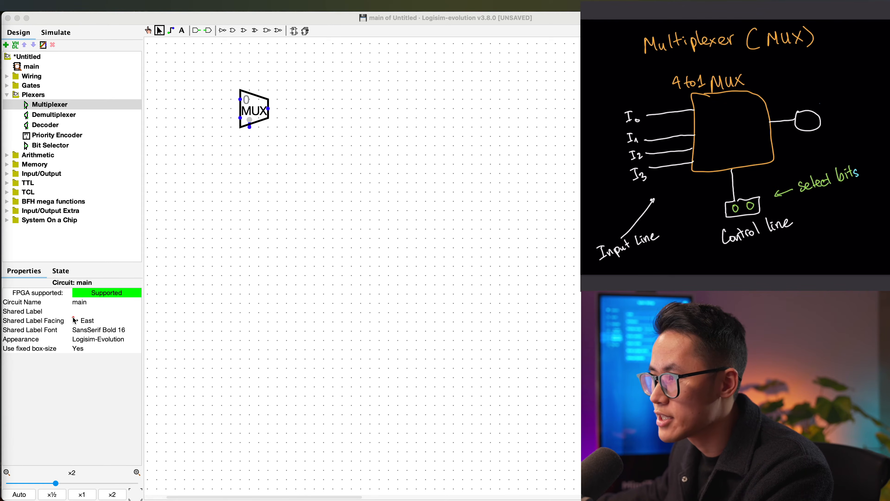
- Set the multiplexer's Select Bits property to 2
{"action": "left_click", "coordinate": [259, 111]}
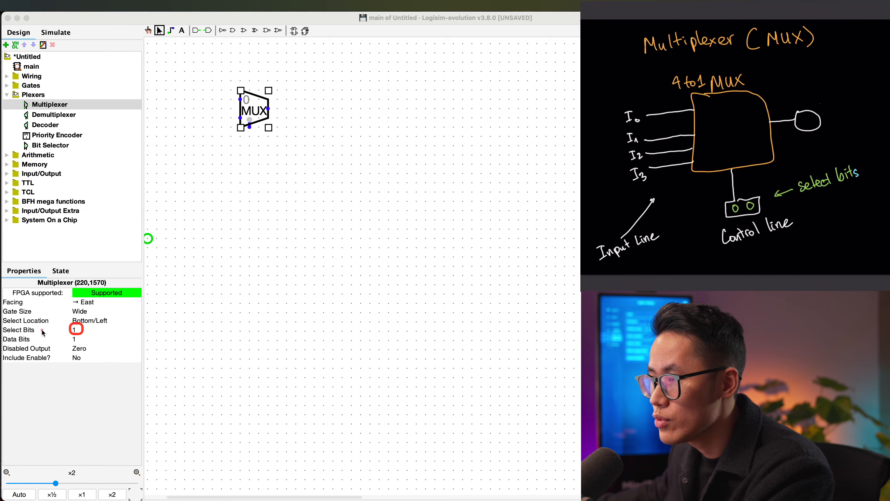
{"action": "left_click_drag", "start_coordinate": [4, 324], "coordinate": [7, 323]}
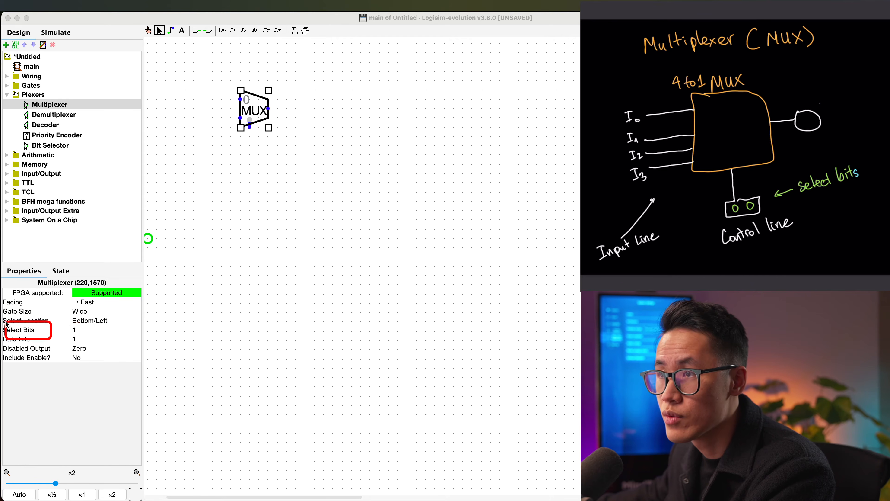
{"action": "key", "text": "Escape"}
{"action": "left_click", "coordinate": [82, 329]}
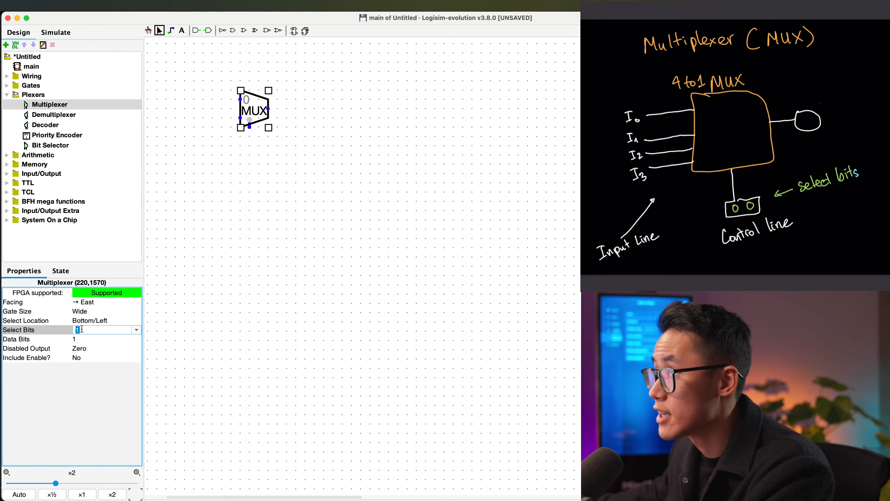
{"action": "key", "text": "ctrl+a"}
{"action": "left_click_drag", "start_coordinate": [235, 95], "coordinate": [235, 96]}
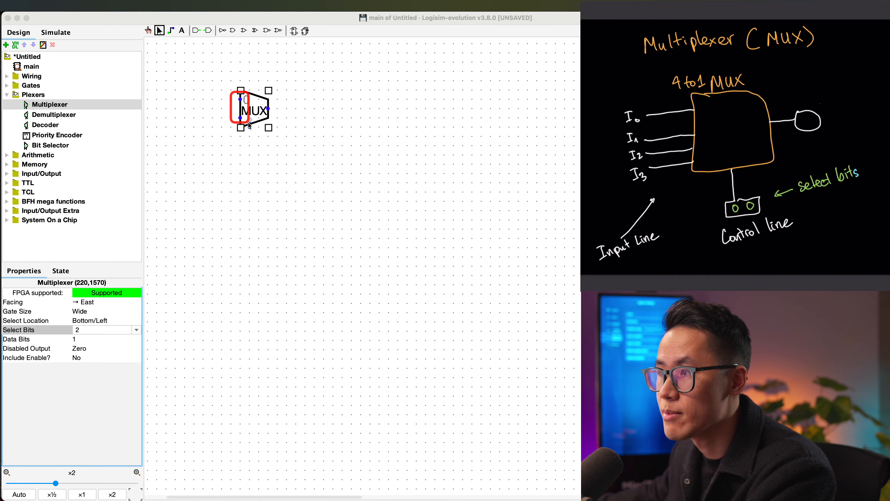
{"action": "key", "text": "Escape"}
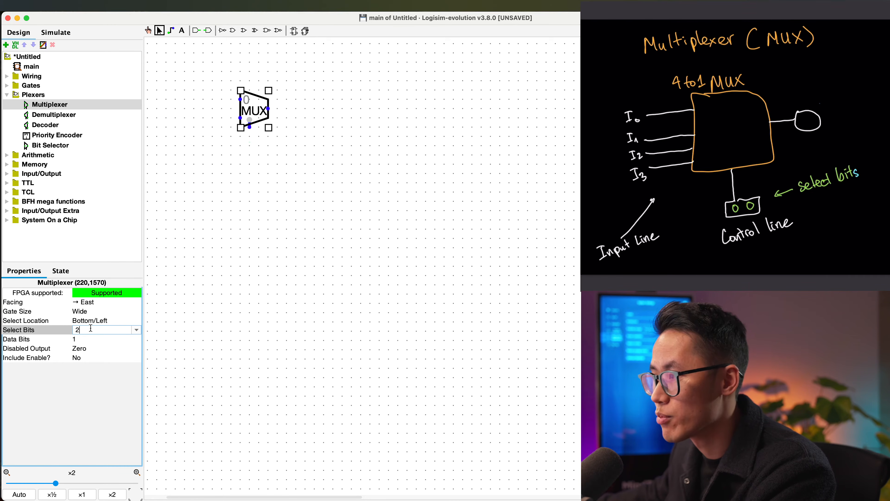
{"action": "type", "text": "2"}
{"action": "key", "text": "Return"}
{"action": "key", "text": "ctrl+a"}
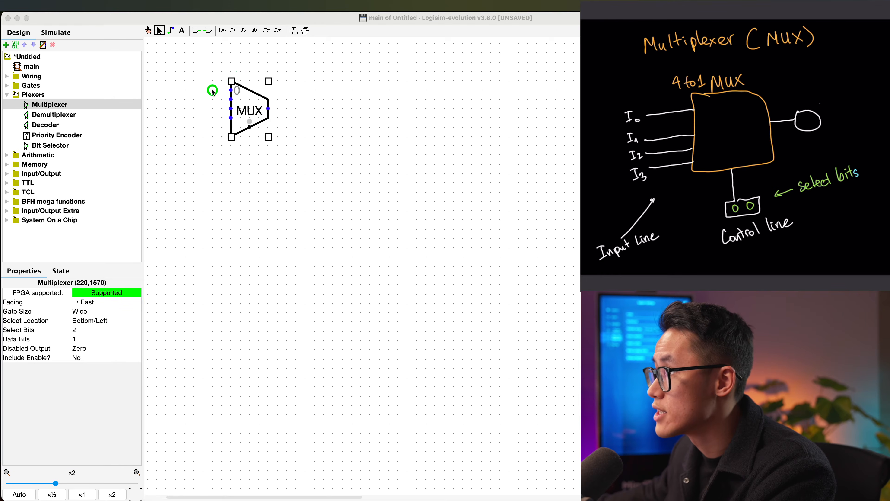
- Move the multiplexer down and to the right on the canvas, to position (260,1590)
{"action": "left_click_drag", "start_coordinate": [238, 121], "coordinate": [243, 131]}
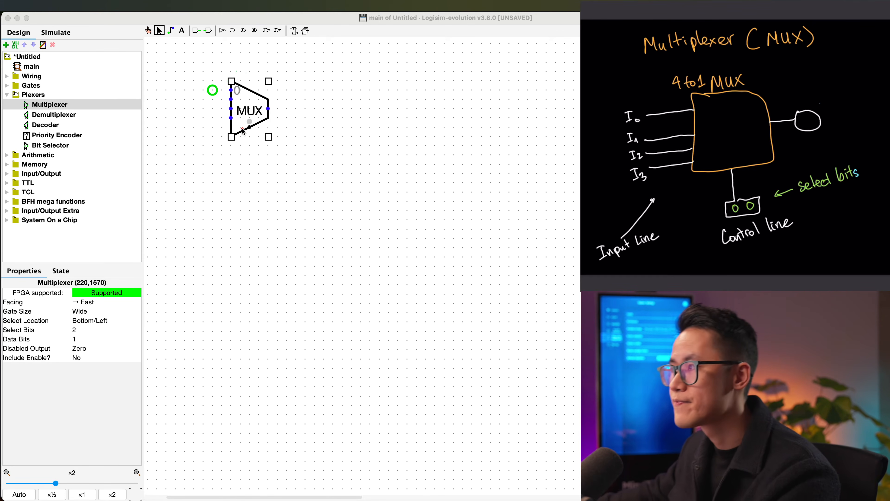
{"action": "left_click", "coordinate": [90, 338]}
{"action": "left_click_drag", "start_coordinate": [248, 106], "coordinate": [285, 130]}
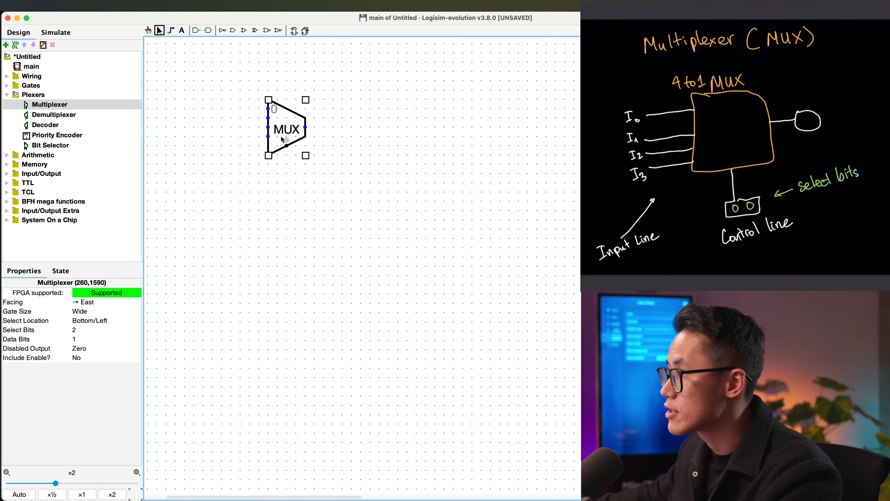
{"action": "key", "text": "ctrl+Tab"}
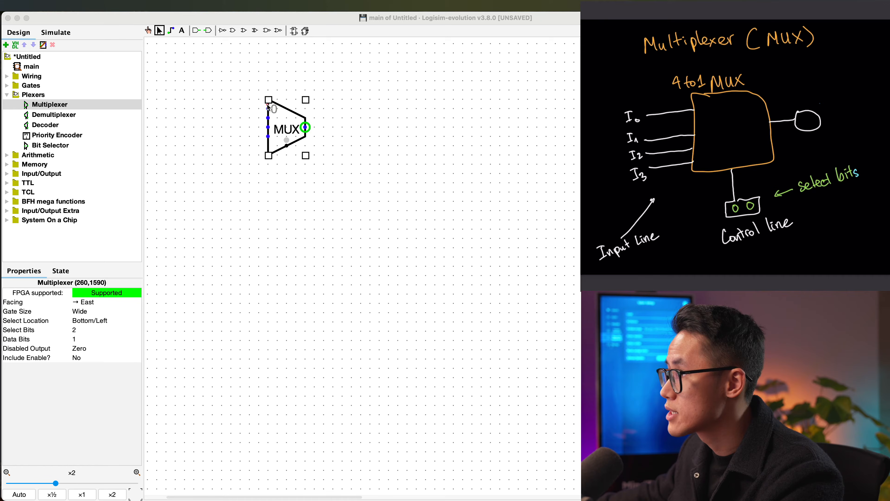
{"action": "mouse_move", "coordinate": [268, 106]}
{"action": "left_mouse_down"}
{"action": "mouse_move", "coordinate": [275, 146]}
{"action": "mouse_move", "coordinate": [293, 150]}
{"action": "mouse_move", "coordinate": [282, 155]}
{"action": "left_mouse_up"}
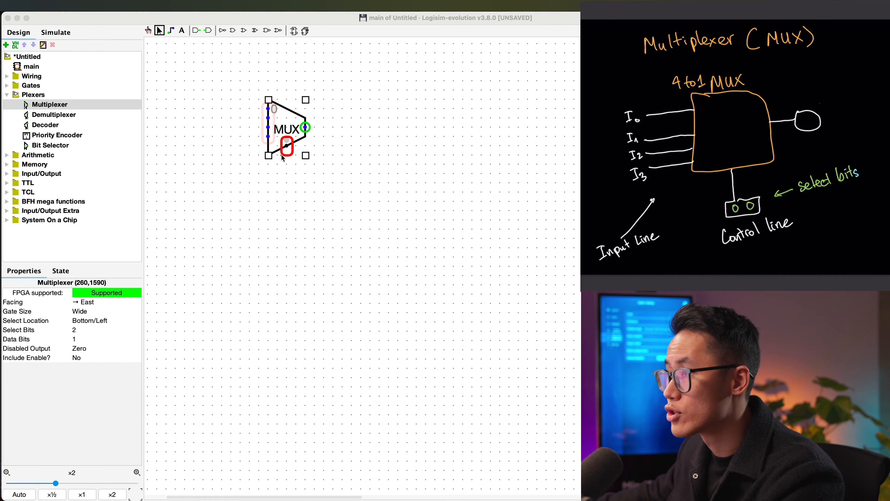
{"action": "left_click_drag", "start_coordinate": [305, 124], "coordinate": [314, 131]}
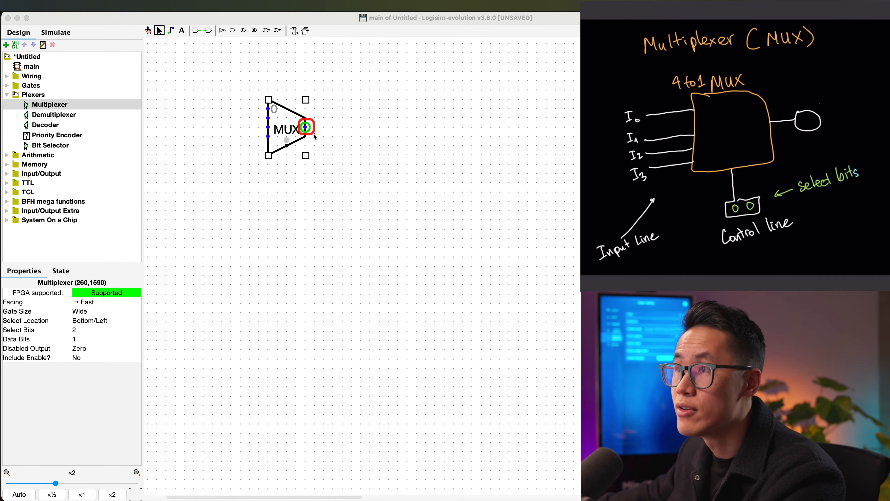
{"action": "key", "text": "Escape"}
- Move the multiplexer slightly down to (260,1600) and set its Select Bits property to 1
{"action": "left_click", "coordinate": [345, 135]}
{"action": "left_click", "coordinate": [287, 130]}
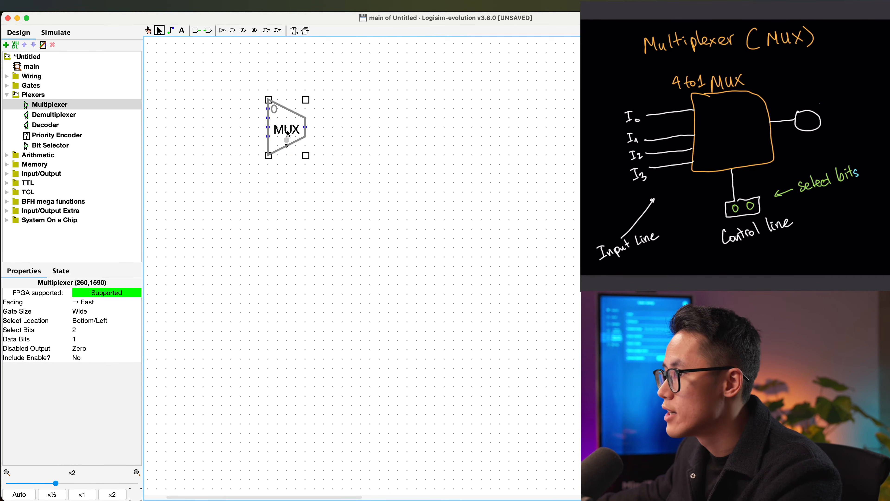
{"action": "left_click_drag", "start_coordinate": [288, 133], "coordinate": [288, 142]}
{"action": "key", "text": "ctrl+a"}
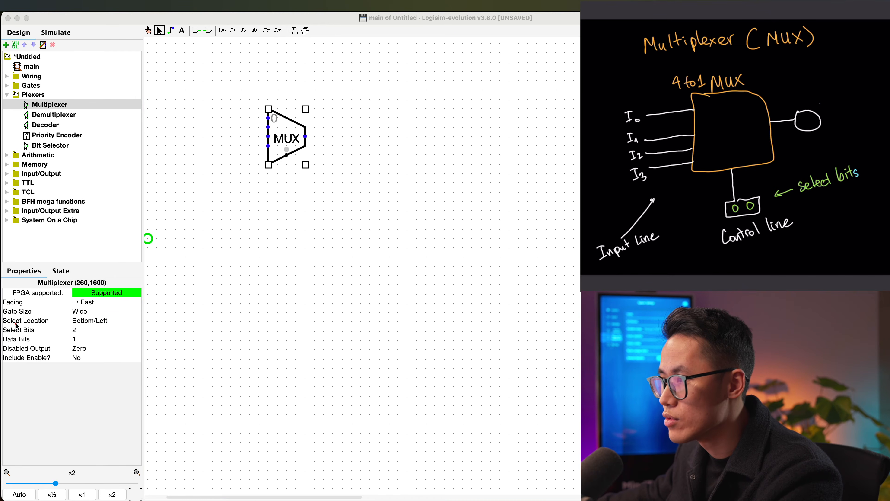
{"action": "left_click_drag", "start_coordinate": [4, 324], "coordinate": [96, 335]}
{"action": "key", "text": "Escape"}
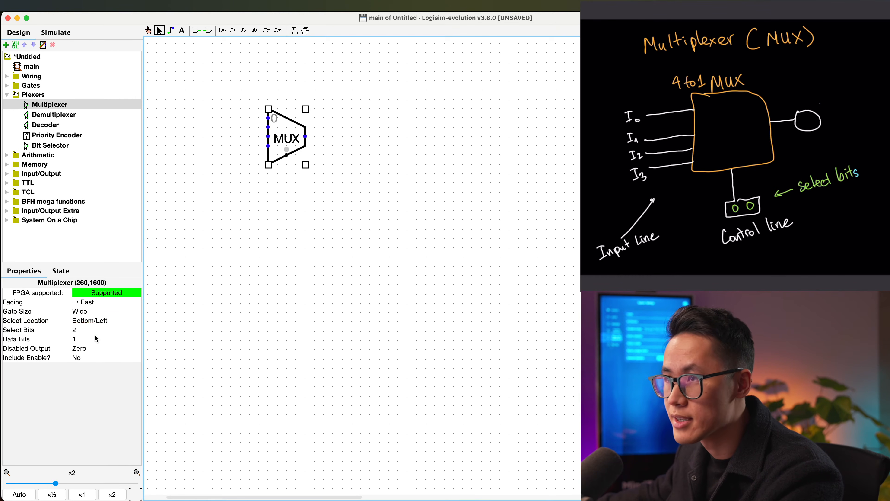
{"action": "left_click", "coordinate": [91, 329]}
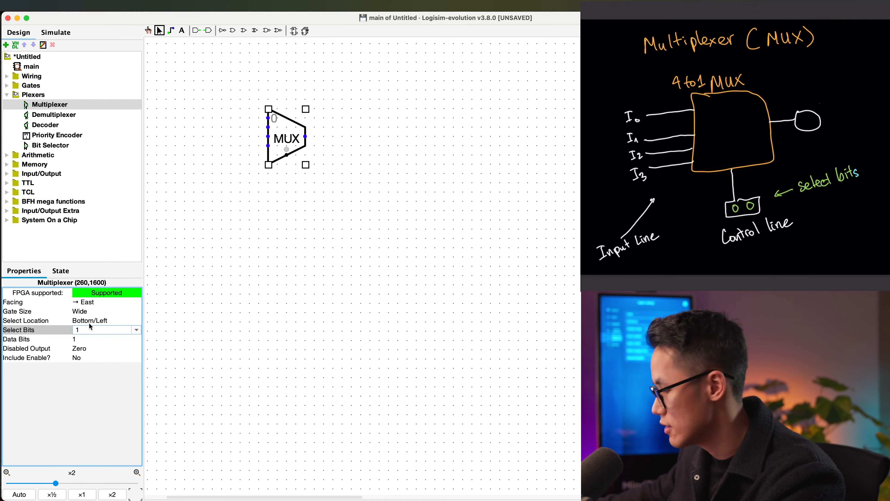
{"action": "key", "text": "Return"}
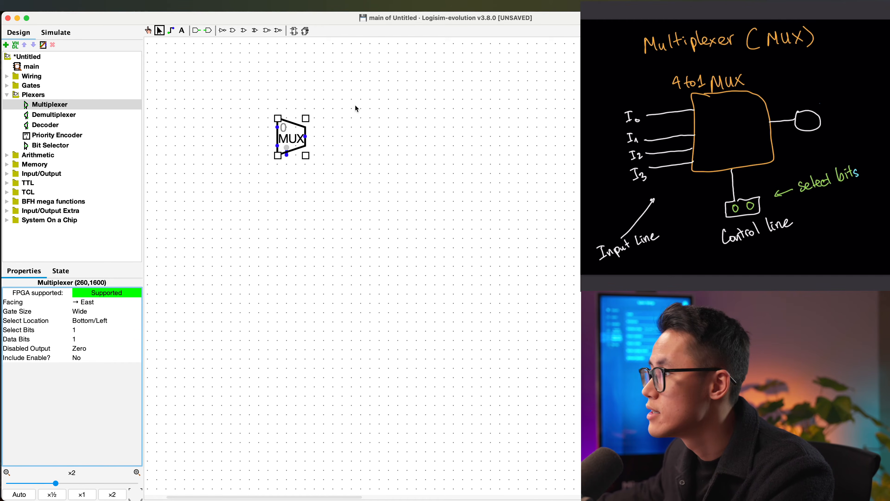
- Shift the multiplexer down and slightly left to (250,1620), then deselect it
{"action": "left_click_drag", "start_coordinate": [296, 133], "coordinate": [288, 152]}
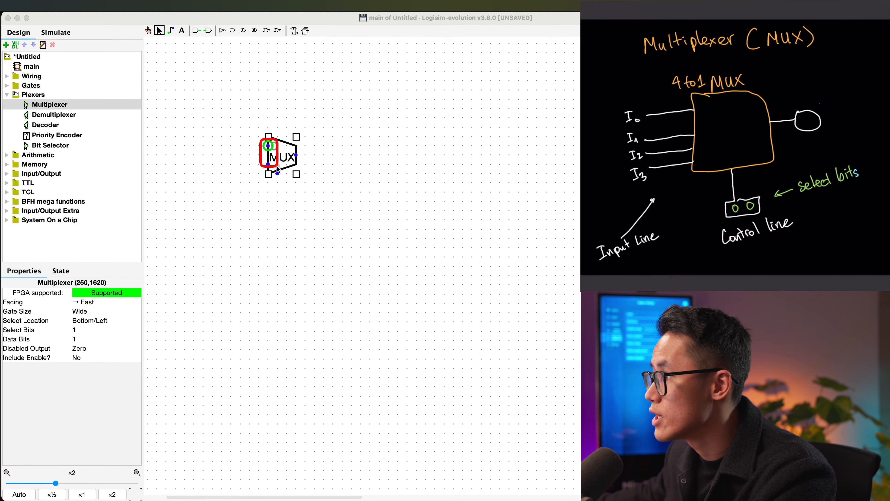
{"action": "left_click", "coordinate": [330, 127]}
{"action": "left_click", "coordinate": [276, 155]}
{"action": "left_click", "coordinate": [210, 137]}
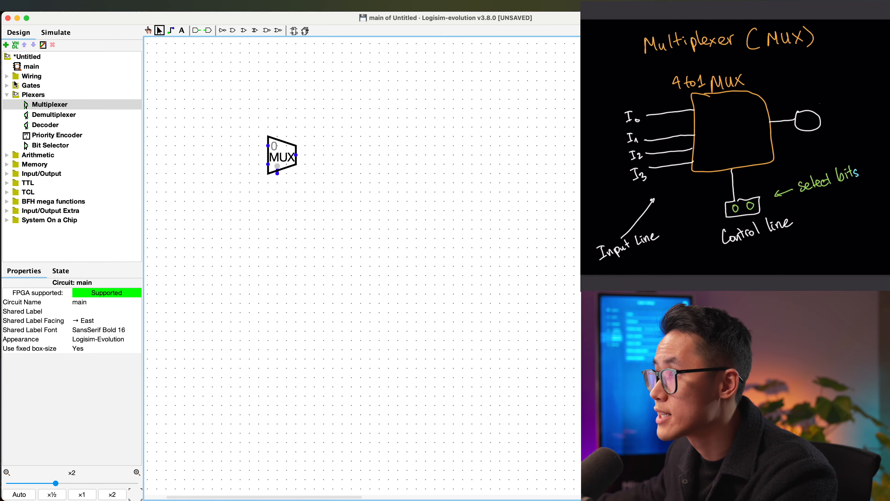
- Place two Wiring pins, one above the other, to the left of the multiplexer
{"action": "left_click_drag", "start_coordinate": [3, 70], "coordinate": [72, 84]}
{"action": "key", "text": "Escape"}
{"action": "left_click", "coordinate": [7, 76]}
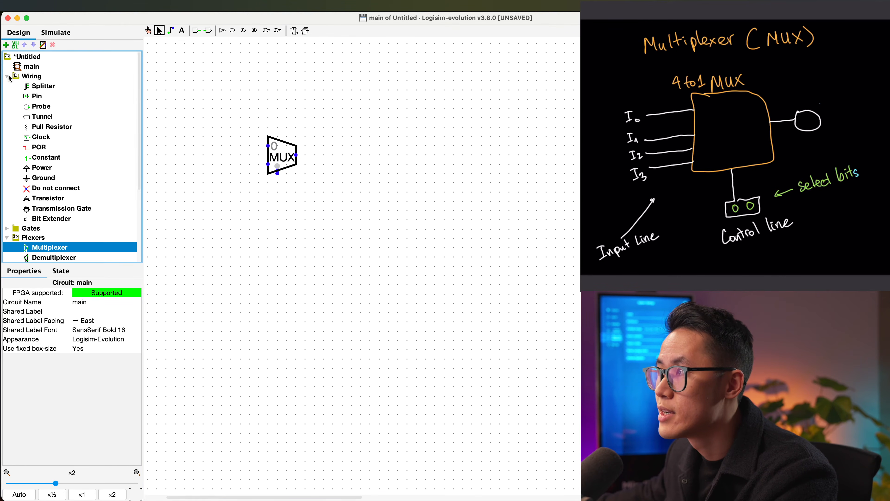
{"action": "mouse_move", "coordinate": [27, 97]}
{"action": "left_mouse_down"}
{"action": "mouse_move", "coordinate": [80, 107]}
{"action": "mouse_move", "coordinate": [82, 93]}
{"action": "left_mouse_up"}
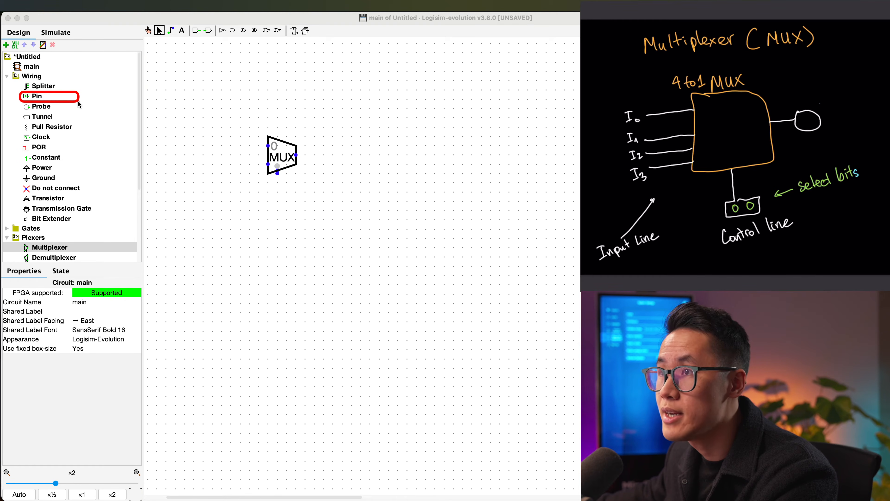
{"action": "key", "text": "Escape"}
{"action": "left_click", "coordinate": [36, 96]}
{"action": "left_click", "coordinate": [231, 146]}
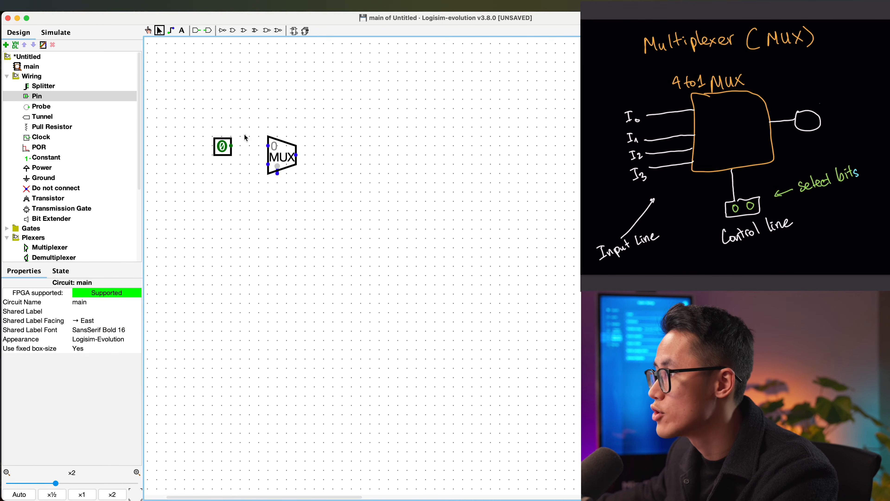
{"action": "left_click", "coordinate": [228, 173]}
- Wire the two pins to the multiplexer's two data inputs and draw a short wire rightward from its output
{"action": "left_click_drag", "start_coordinate": [231, 146], "coordinate": [291, 165]}
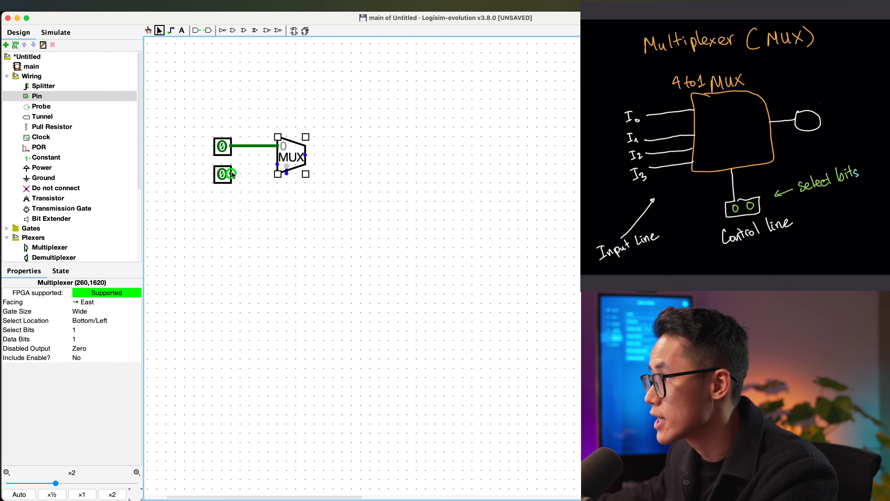
{"action": "left_click_drag", "start_coordinate": [232, 174], "coordinate": [335, 155]}
{"action": "left_click", "coordinate": [302, 167]}
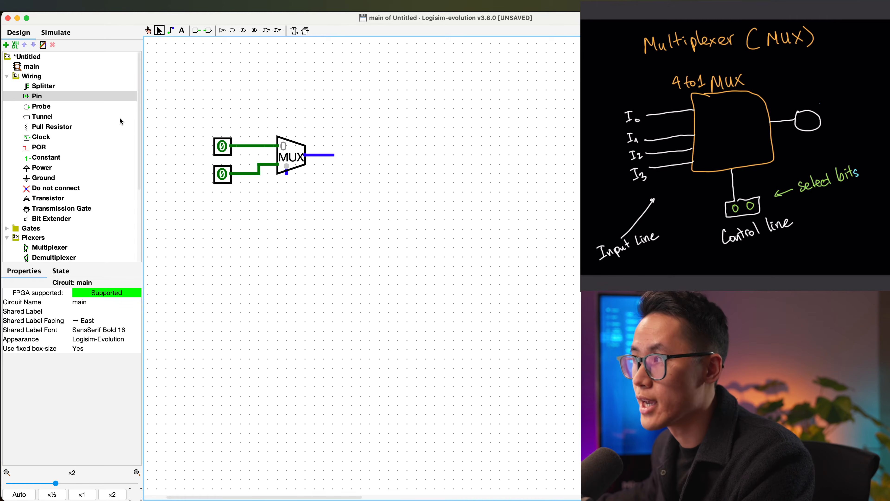
- Place an LED at the end of the multiplexer's output wire and draw a wire downward from its select input
{"action": "left_click_drag", "start_coordinate": [139, 117], "coordinate": [146, 212]}
{"action": "key", "text": "ctrl+alt+a"}
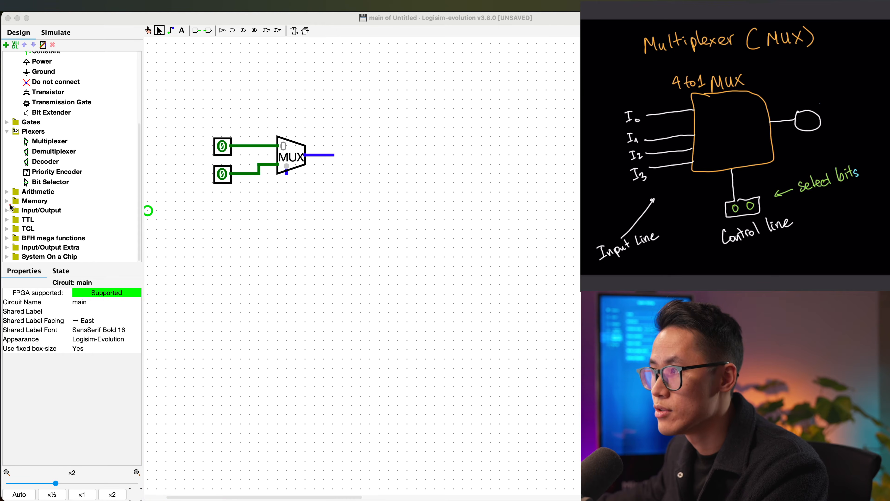
{"action": "left_click_drag", "start_coordinate": [10, 203], "coordinate": [77, 217]}
{"action": "key", "text": "Escape"}
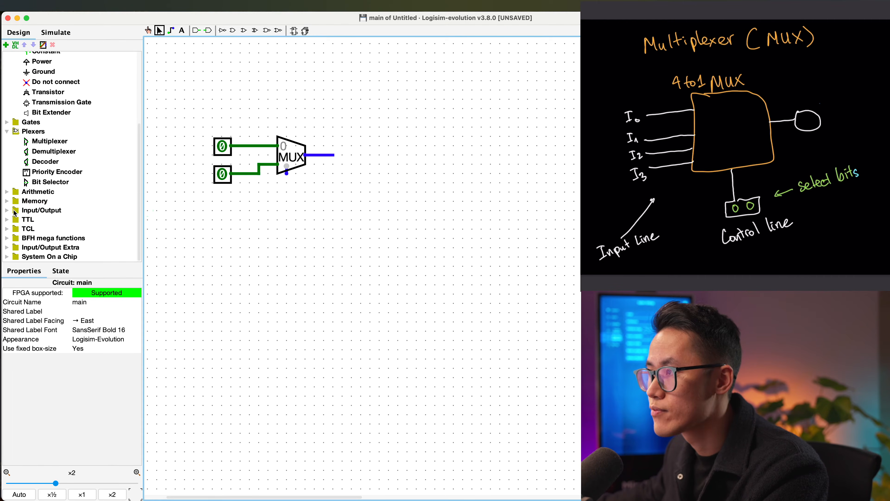
{"action": "left_click", "coordinate": [9, 211]}
{"action": "key", "text": "ctrl+alt+a"}
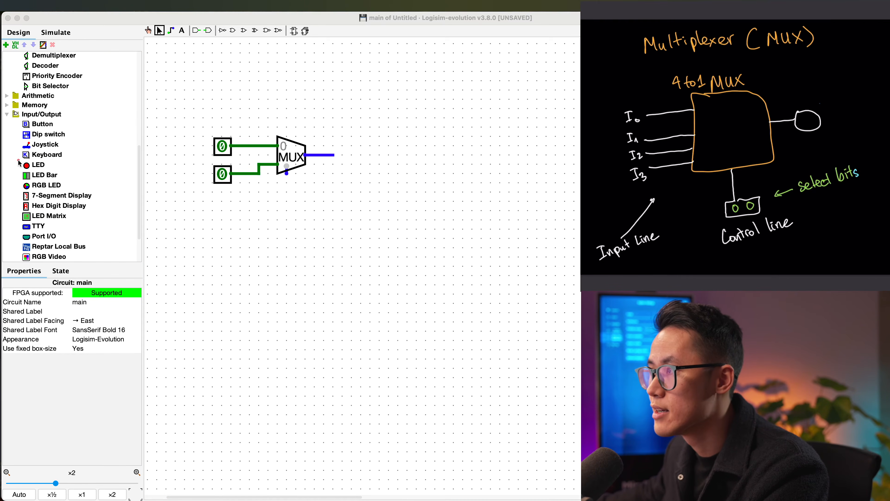
{"action": "left_click_drag", "start_coordinate": [18, 159], "coordinate": [62, 182]}
{"action": "key", "text": "Escape"}
{"action": "left_click", "coordinate": [34, 169]}
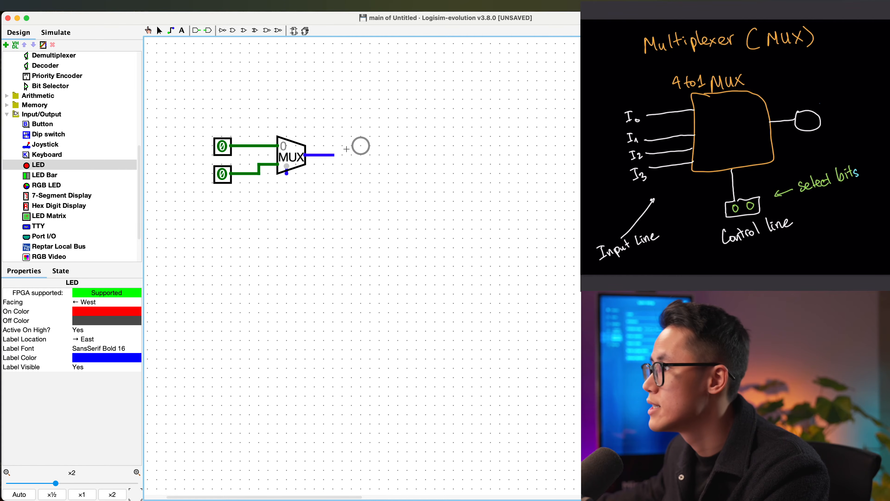
{"action": "left_click", "coordinate": [343, 156]}
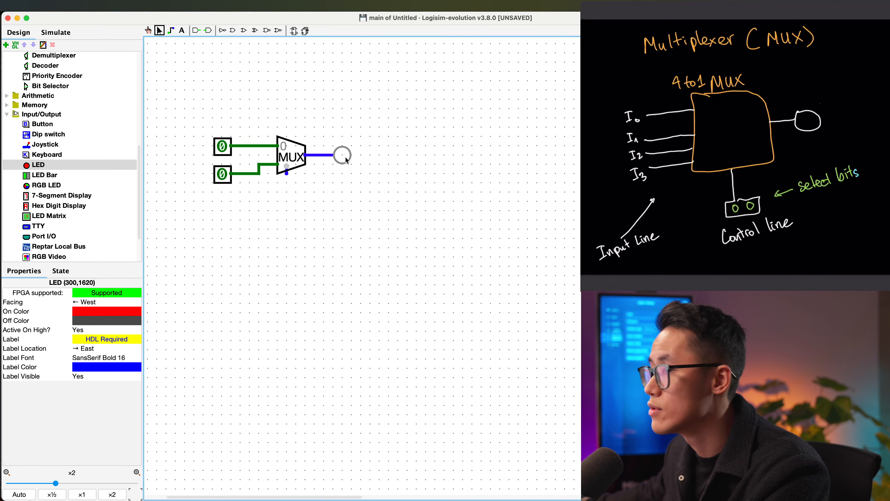
{"action": "left_click", "coordinate": [378, 144]}
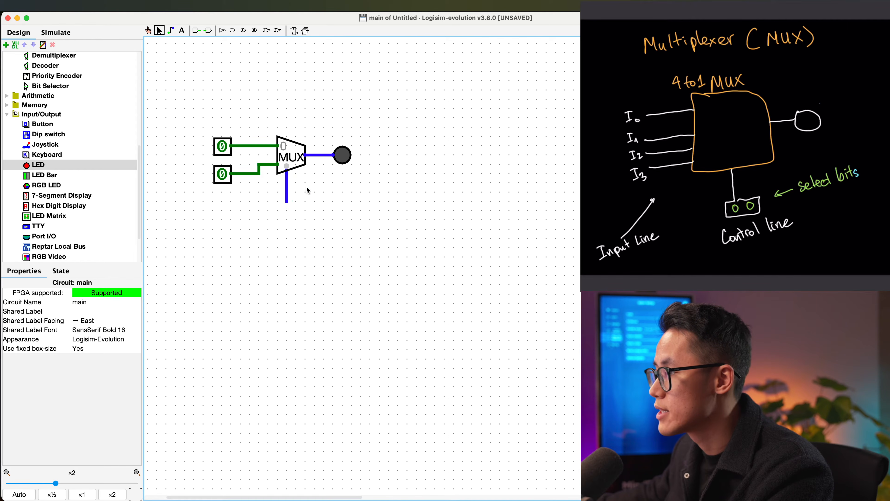
- Place a third Wiring pin just below the multiplexer's select wire and connect it to that wire
{"action": "left_click", "coordinate": [222, 149]}
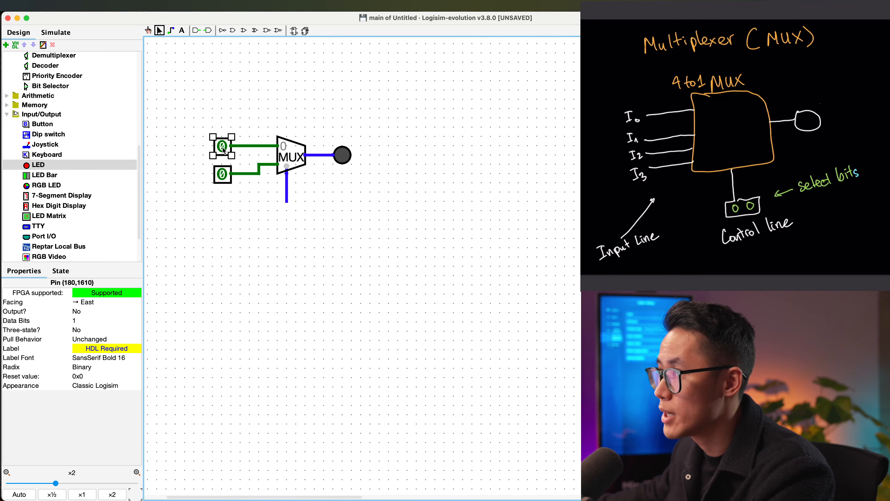
{"action": "scroll", "coordinate": [98, 144], "scroll_direction": "up", "scroll_amount": 10}
{"action": "key", "text": "ctrl+a"}
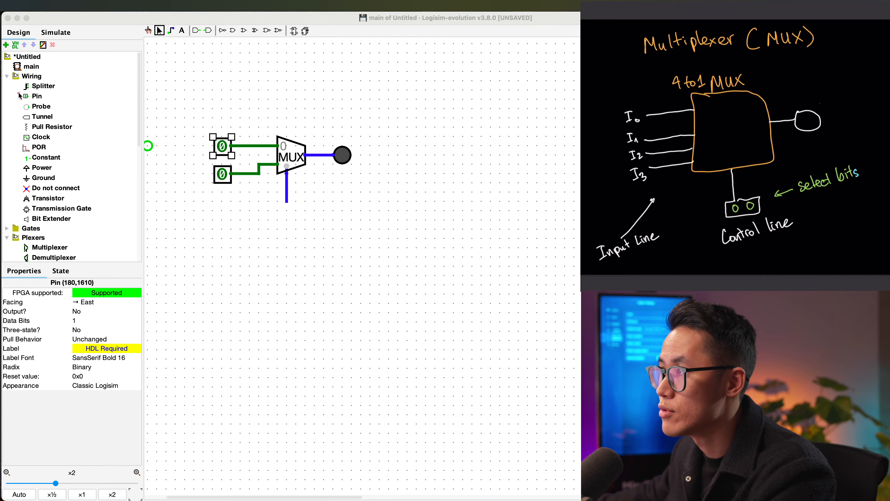
{"action": "left_click_drag", "start_coordinate": [17, 89], "coordinate": [74, 106]}
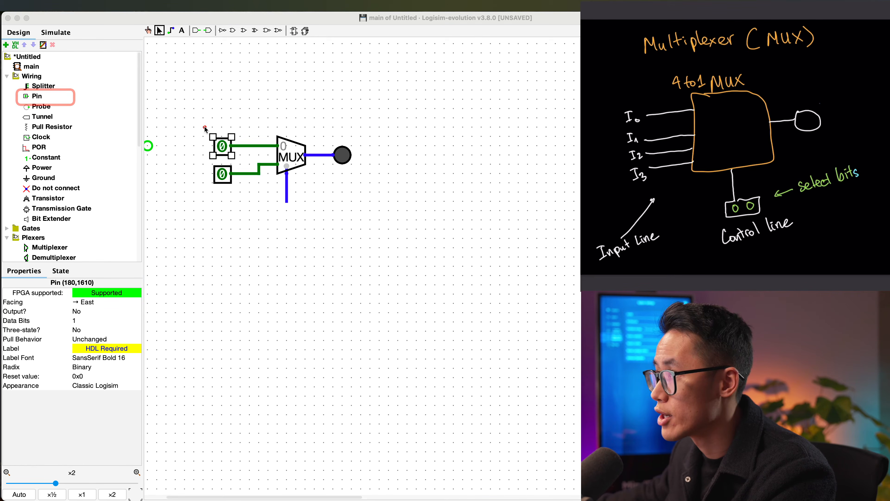
{"action": "left_click_drag", "start_coordinate": [206, 130], "coordinate": [244, 159]}
{"action": "key", "text": "Escape"}
{"action": "left_click", "coordinate": [57, 99]}
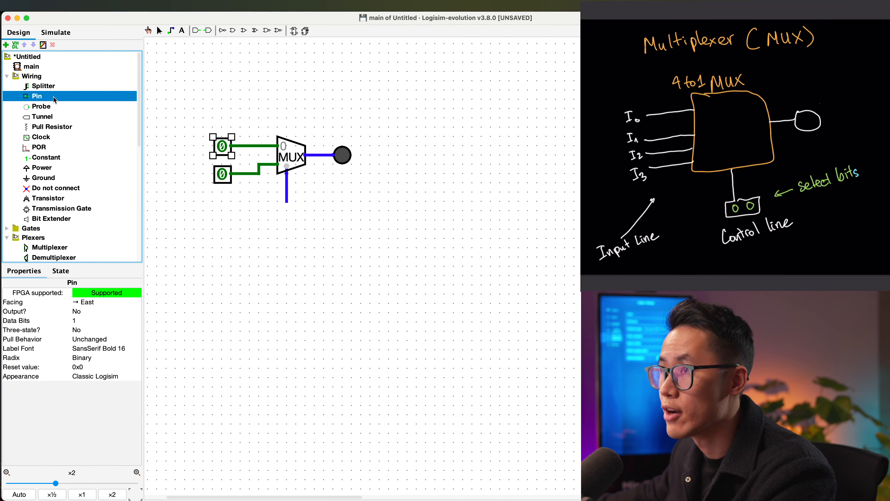
{"action": "left_click", "coordinate": [278, 211]}
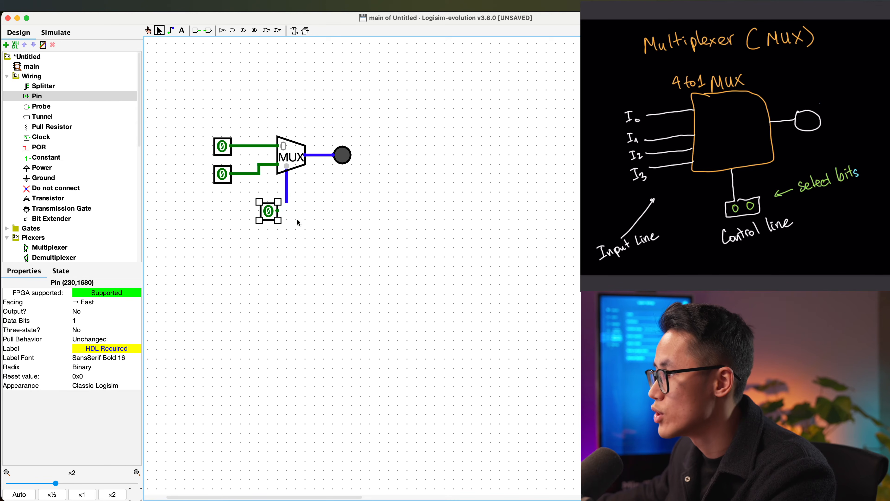
{"action": "left_click_drag", "start_coordinate": [268, 215], "coordinate": [279, 221]}
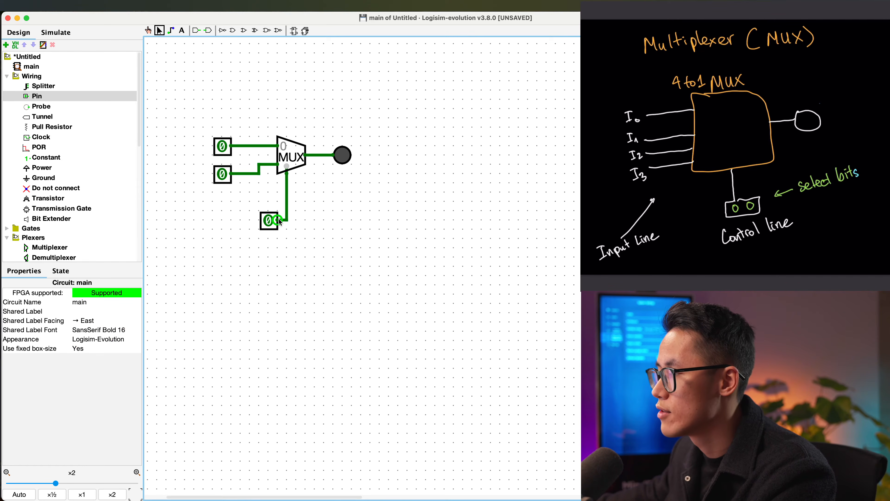
- Delete the wires joining the select pin to the multiplexer and move the pin to (250,1700) beneath it
{"action": "left_click", "coordinate": [287, 212]}
{"action": "key", "text": "BackSpace"}
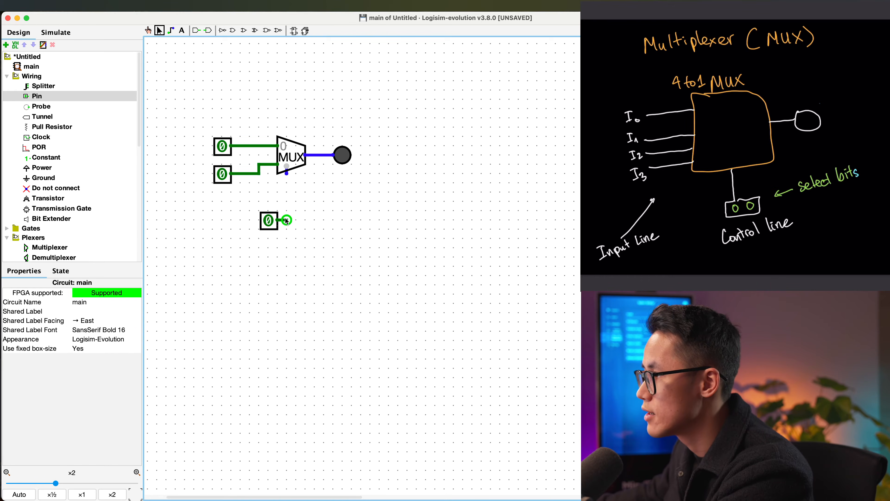
{"action": "left_click", "coordinate": [285, 219]}
{"action": "key", "text": "BackSpace"}
{"action": "left_click_drag", "start_coordinate": [261, 216], "coordinate": [315, 250]}
{"action": "left_click", "coordinate": [280, 206]}
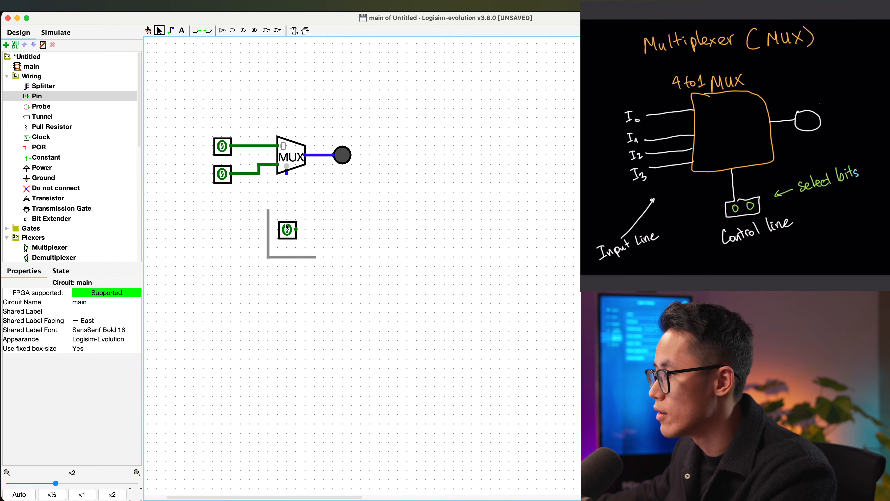
- Delete the stray vertical and horizontal wire segments around the select pin
{"action": "left_click", "coordinate": [267, 218]}
{"action": "key", "text": "Delete"}
{"action": "left_click", "coordinate": [296, 258]}
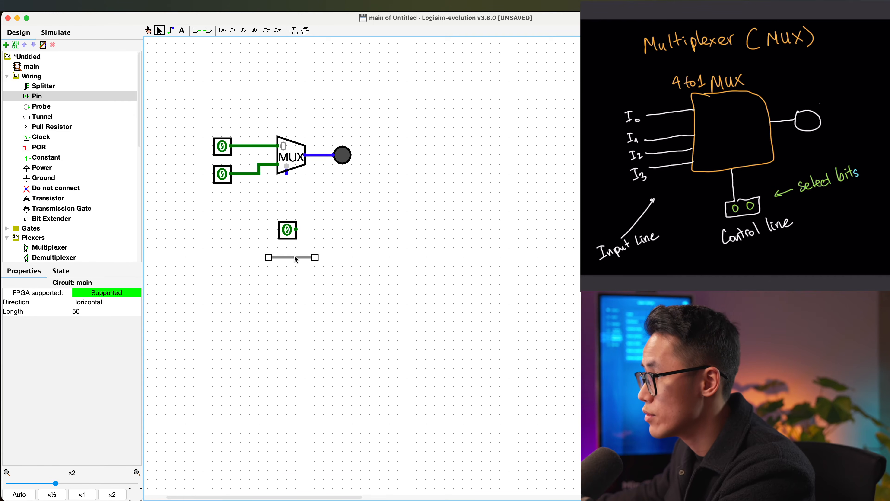
{"action": "key", "text": "Delete"}
- Set the select pin's Facing to North, align it directly under the multiplexer's select input and wire the two together
{"action": "left_click", "coordinate": [288, 230]}
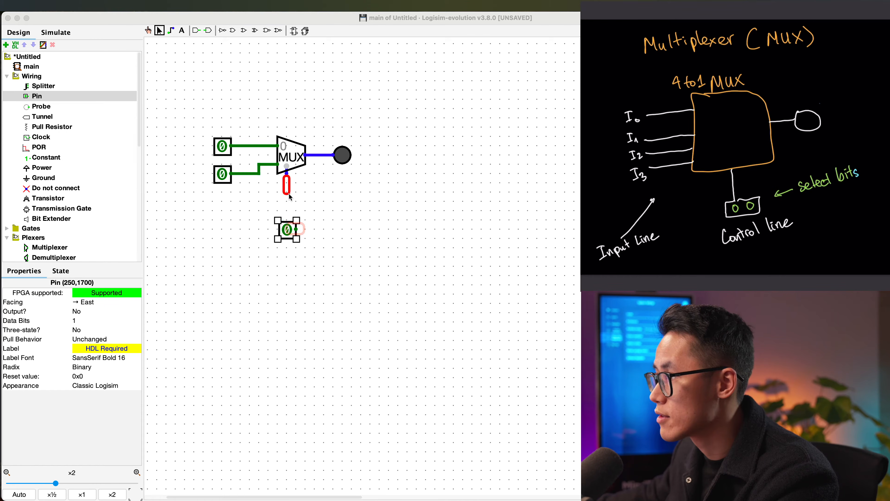
{"action": "left_click", "coordinate": [225, 242]}
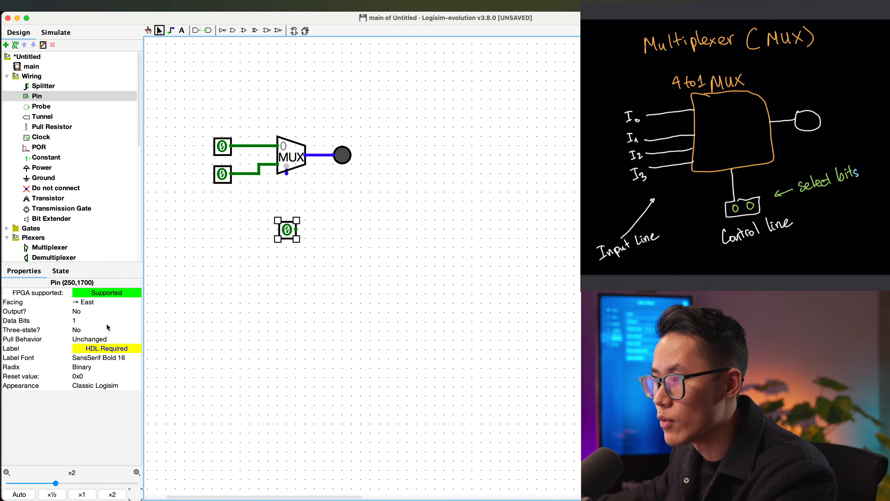
{"action": "left_click", "coordinate": [89, 303]}
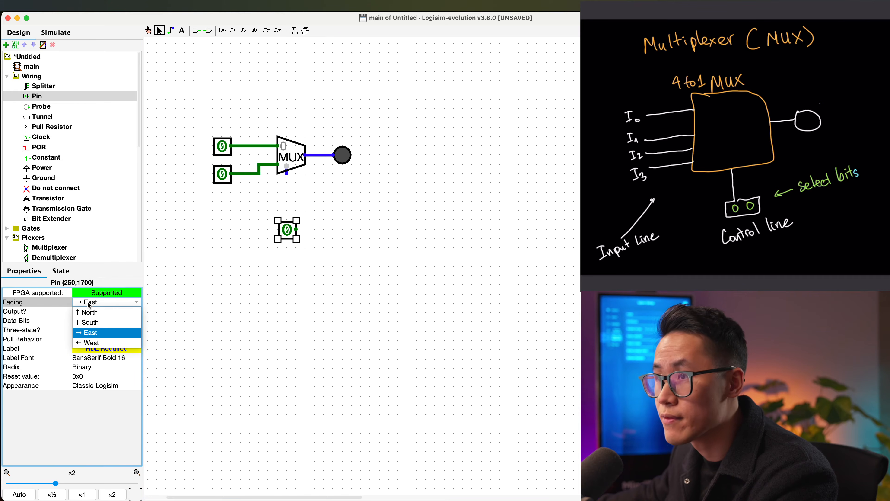
{"action": "left_click", "coordinate": [95, 312]}
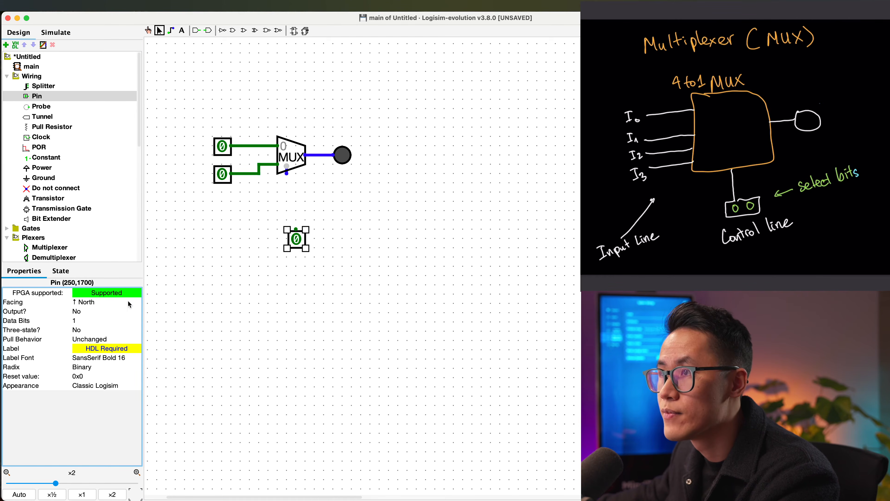
{"action": "left_click", "coordinate": [322, 243]}
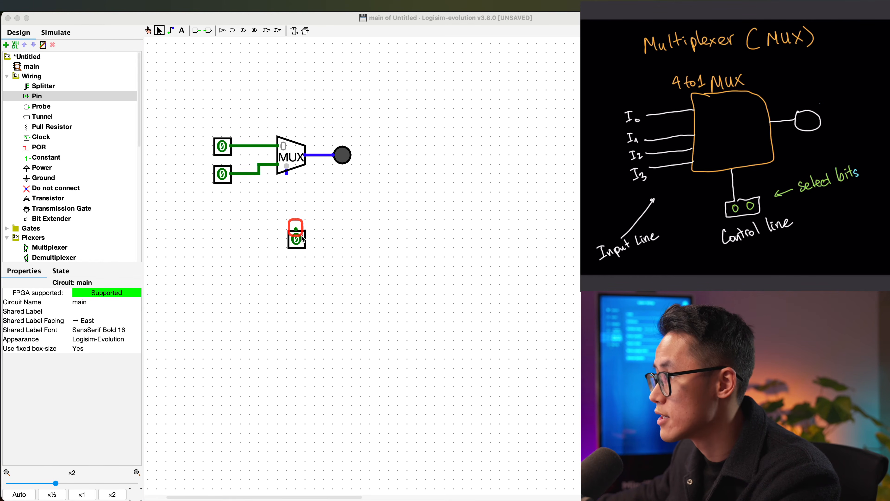
{"action": "left_click_drag", "start_coordinate": [303, 239], "coordinate": [287, 219]}
{"action": "left_click", "coordinate": [306, 211]}
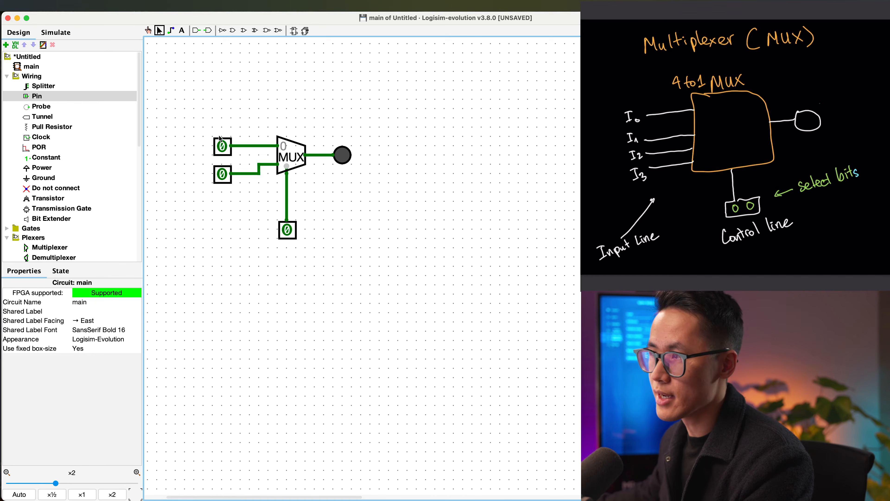
{"action": "key", "text": "ctrl+a"}
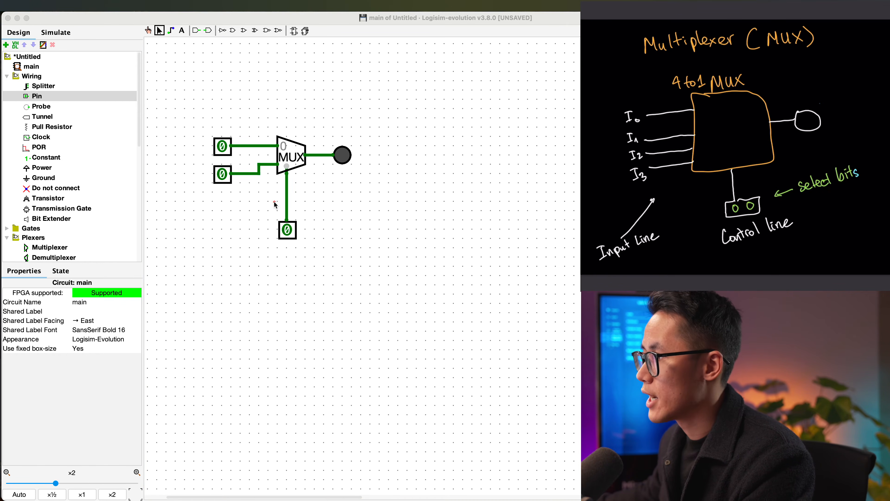
{"action": "left_click_drag", "start_coordinate": [266, 215], "coordinate": [311, 252]}
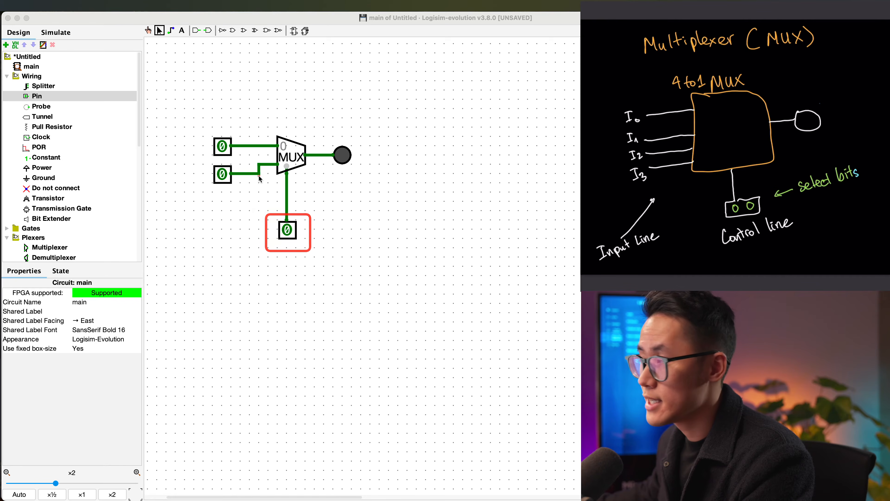
{"action": "left_click_drag", "start_coordinate": [204, 114], "coordinate": [252, 193]}
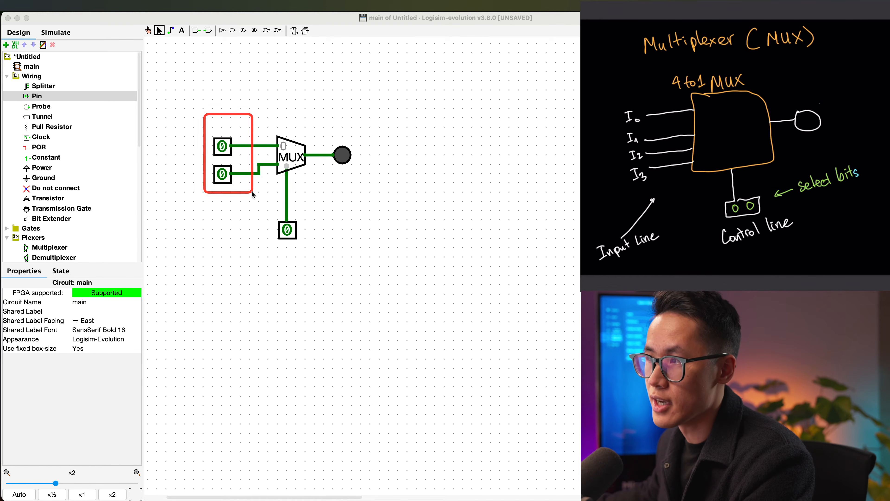
{"action": "key", "text": "Escape"}
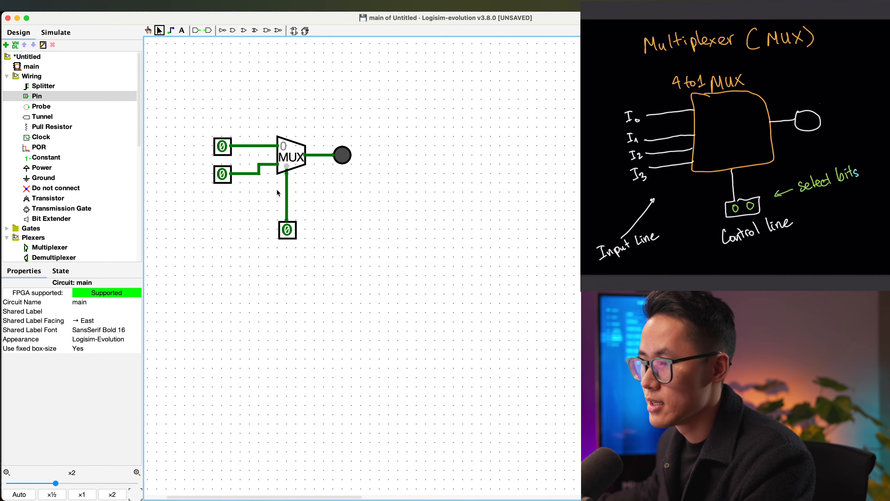
- Use the Poke tool to switch the upper input pin to 1 and back to 0, testing the LED output
{"action": "left_click", "coordinate": [150, 31]}
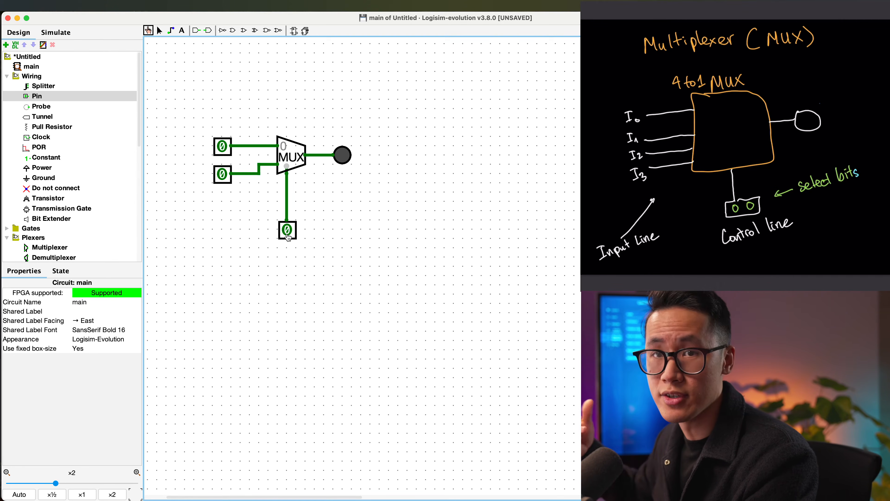
{"action": "left_click_drag", "start_coordinate": [272, 216], "coordinate": [304, 247]}
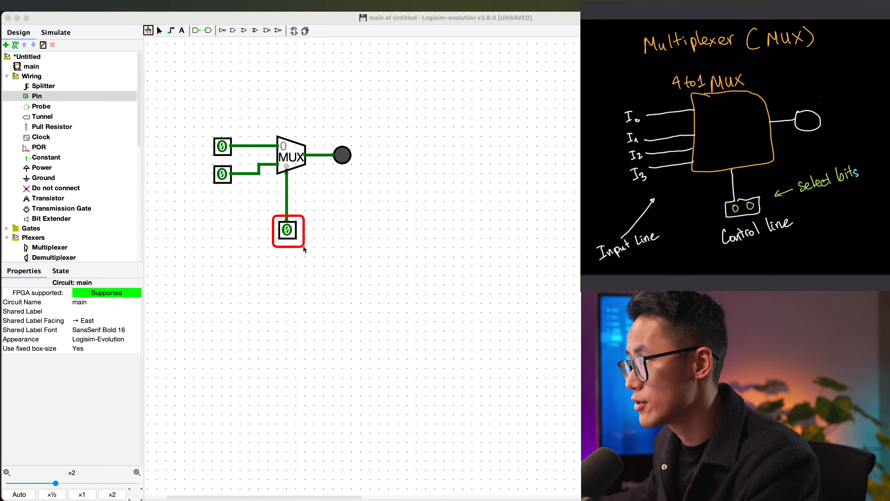
{"action": "left_click_drag", "start_coordinate": [211, 130], "coordinate": [242, 156]}
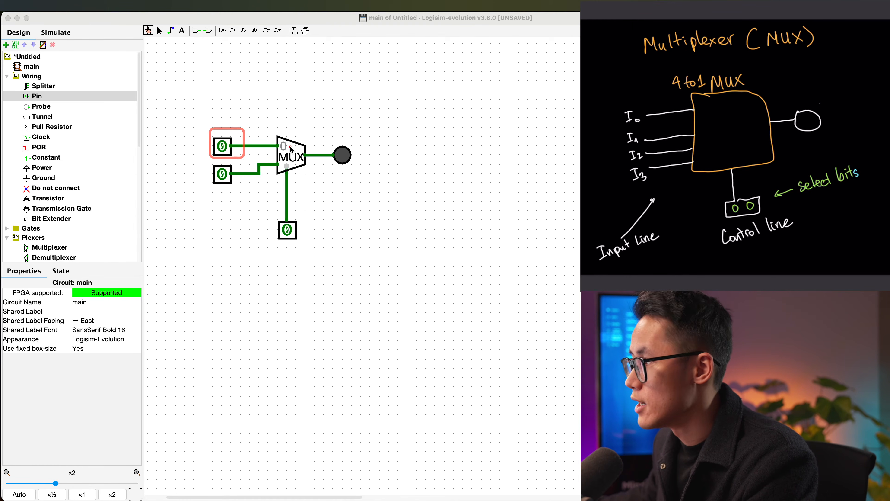
{"action": "left_click_drag", "start_coordinate": [330, 137], "coordinate": [361, 171]}
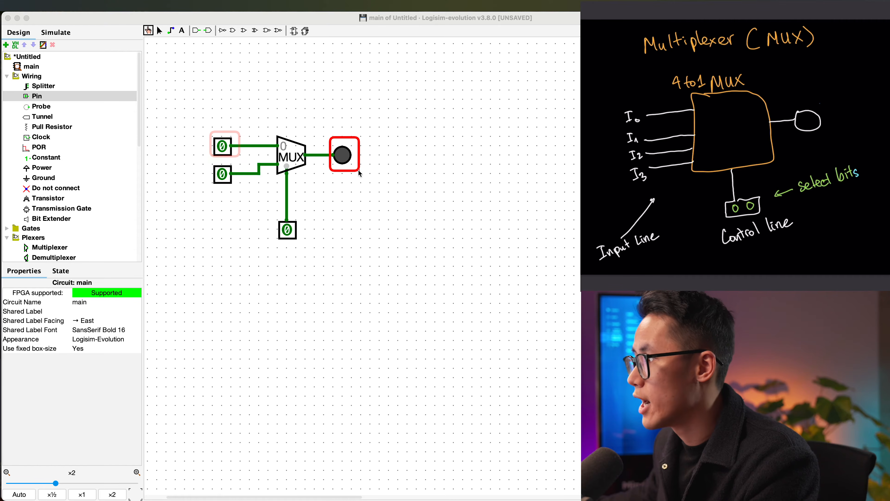
{"action": "key", "text": "Escape"}
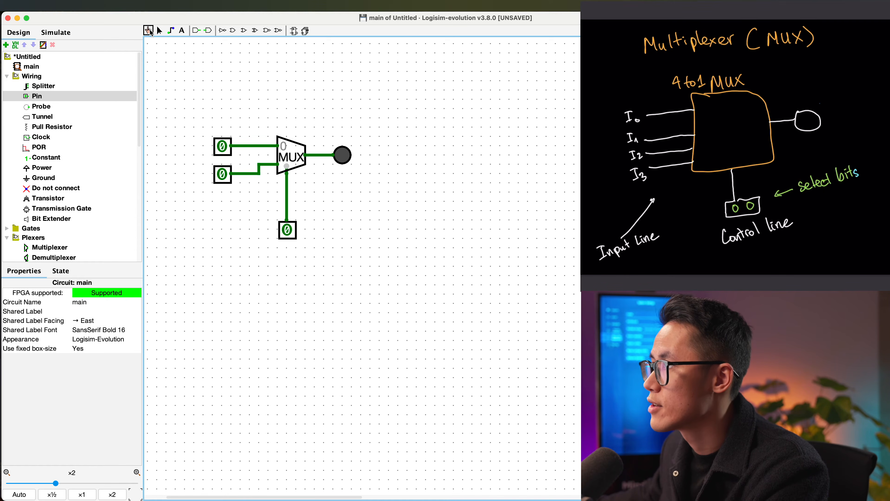
{"action": "left_click_drag", "start_coordinate": [139, 20], "coordinate": [155, 41]}
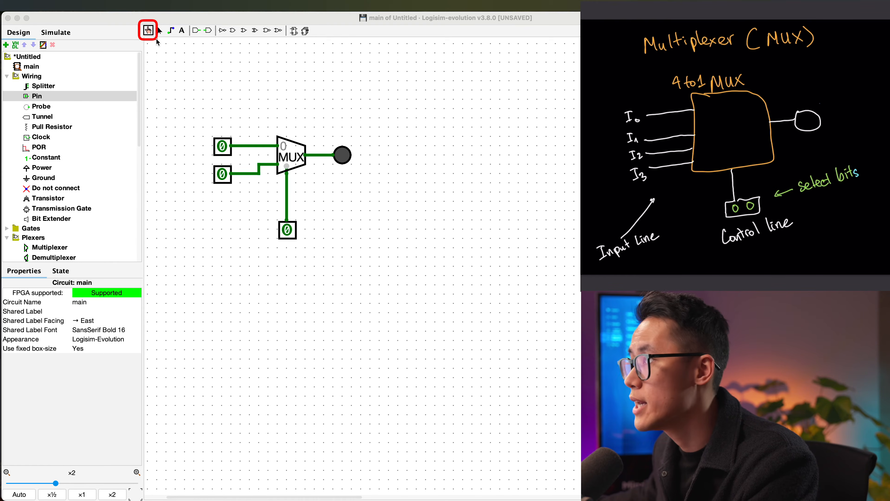
{"action": "key", "text": "Escape"}
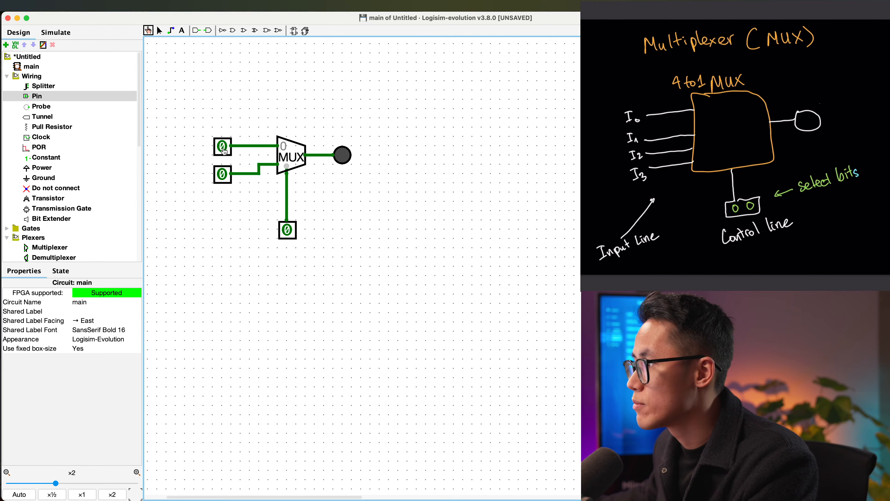
{"action": "left_click", "coordinate": [223, 147]}
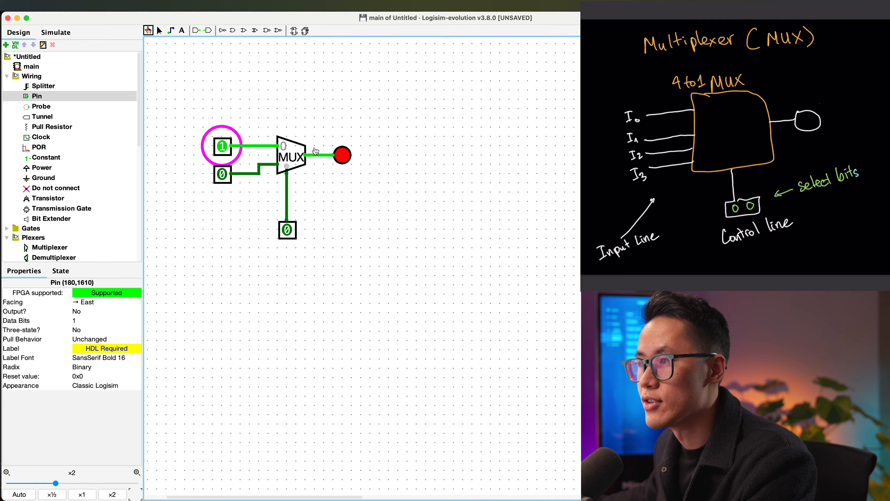
{"action": "left_click_drag", "start_coordinate": [324, 140], "coordinate": [361, 177]}
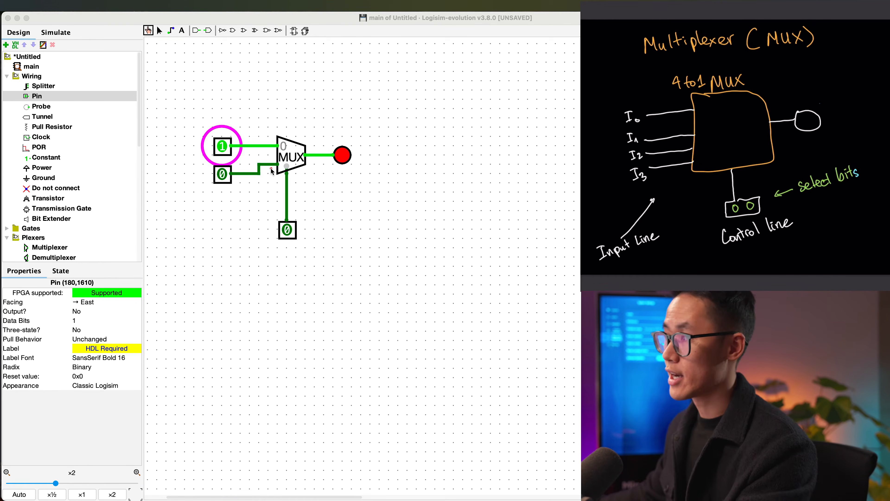
{"action": "left_click", "coordinate": [257, 153]}
{"action": "left_click", "coordinate": [226, 154]}
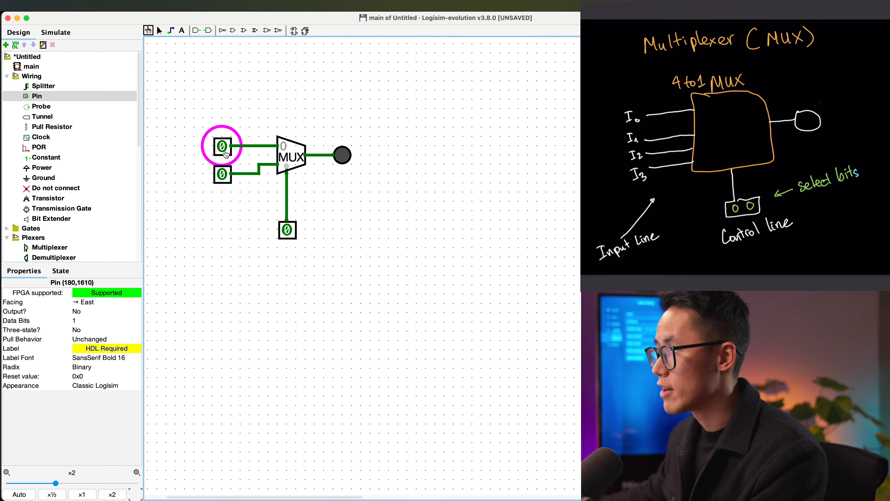
- Set the upper input pin to 1 and toggle the lower input pin repeatedly, leaving it at 0, while the select pin is 0
{"action": "left_click", "coordinate": [226, 155]}
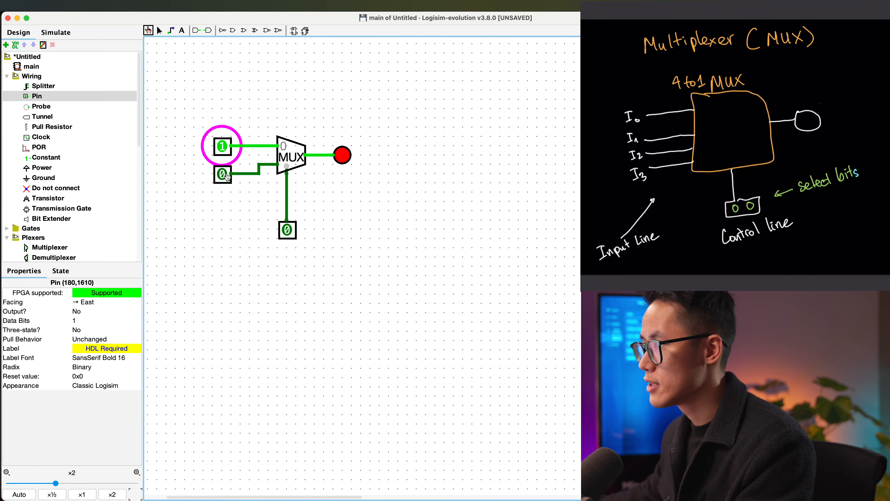
{"action": "left_click", "coordinate": [227, 175]}
{"action": "left_click", "coordinate": [227, 175]}
{"action": "left_click", "coordinate": [227, 176]}
{"action": "left_click", "coordinate": [227, 175]}
{"action": "left_click", "coordinate": [227, 175]}
{"action": "left_click", "coordinate": [226, 176]}
{"action": "left_click", "coordinate": [227, 175]}
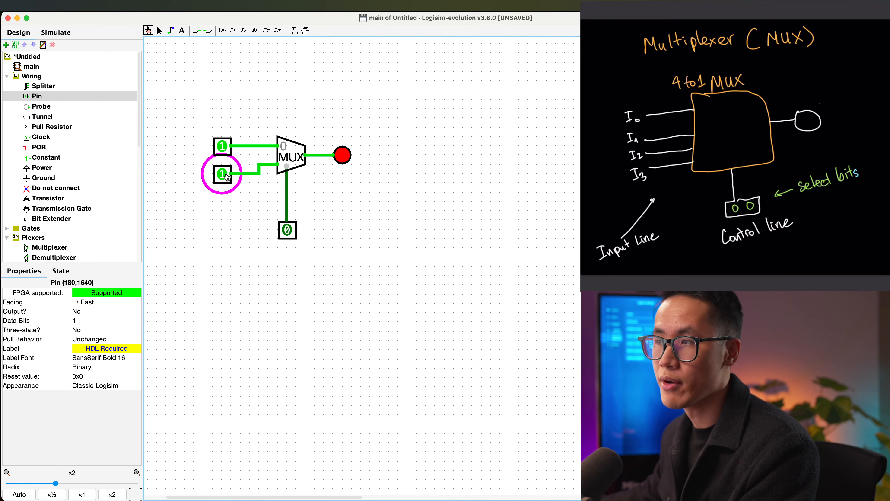
{"action": "left_click", "coordinate": [227, 176]}
{"action": "left_click", "coordinate": [226, 176]}
{"action": "left_click", "coordinate": [226, 176]}
{"action": "left_click_drag", "start_coordinate": [261, 194], "coordinate": [326, 263]}
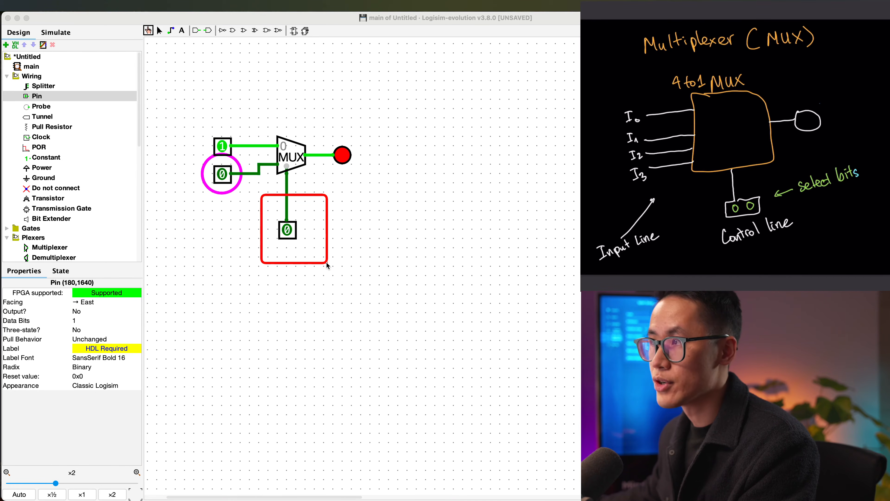
{"action": "left_click_drag", "start_coordinate": [205, 129], "coordinate": [242, 160]}
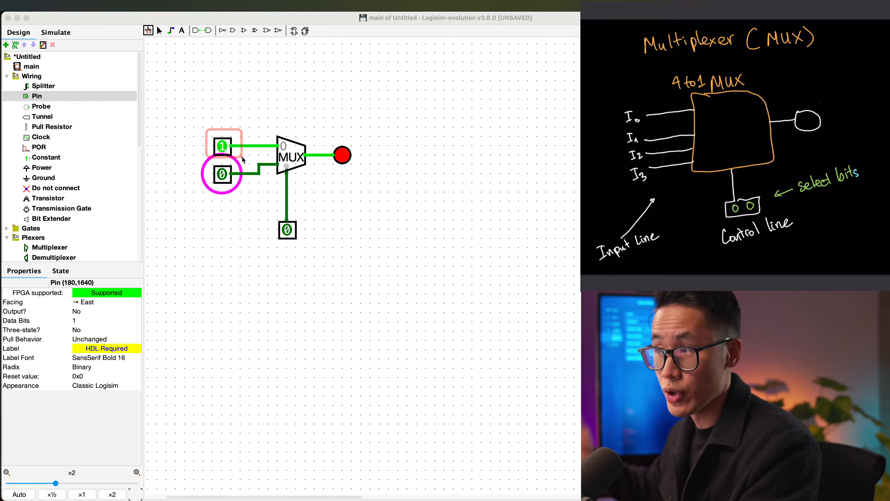
{"action": "left_click", "coordinate": [250, 152]}
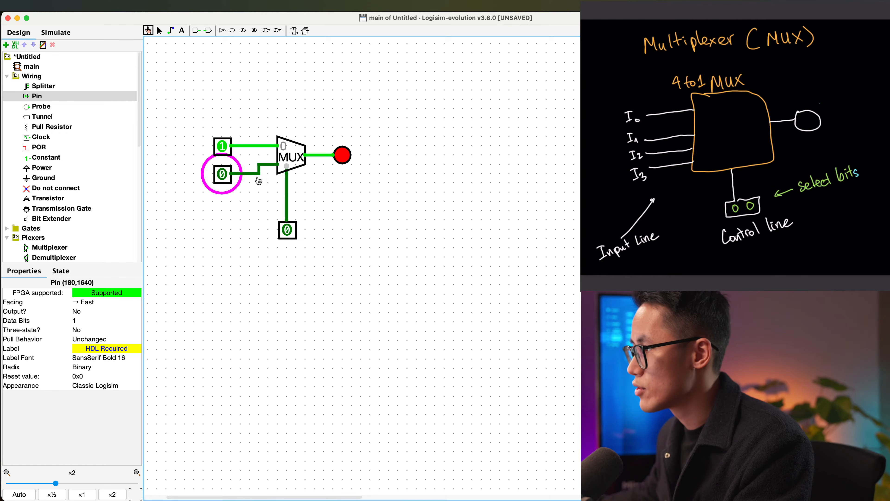
- Set the upper input pin to 0 and the select pin to 1
{"action": "left_click", "coordinate": [231, 150]}
{"action": "left_click", "coordinate": [296, 230]}
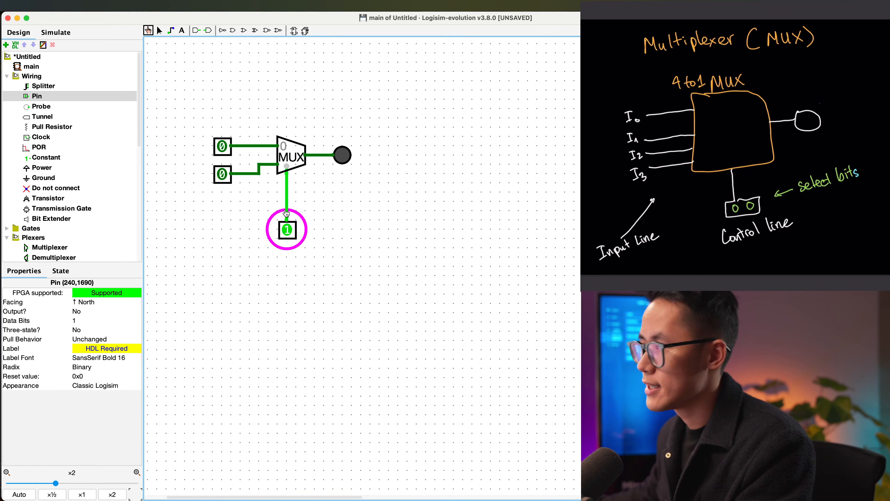
{"action": "key", "text": "ctrl+a"}
{"action": "left_click_drag", "start_coordinate": [208, 162], "coordinate": [241, 191]}
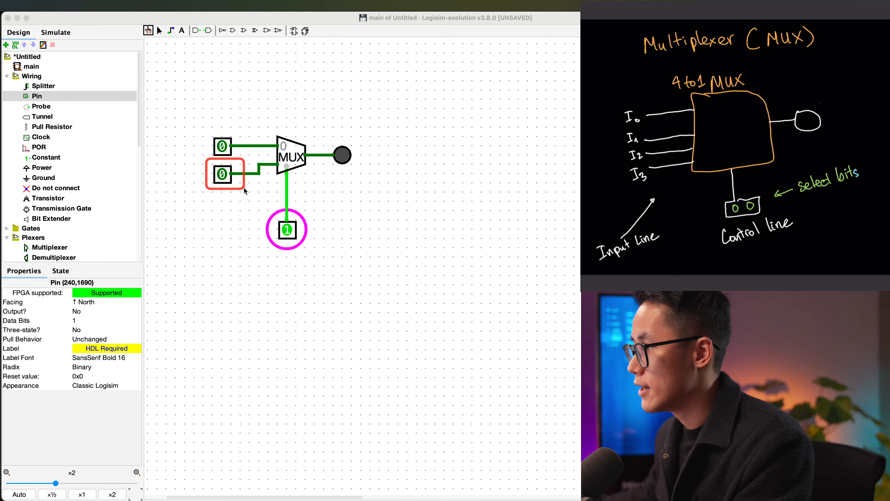
{"action": "key", "text": "Escape"}
- Toggle the lower input pin between 1 and 0 several times with the select pin at 1, leaving the lower pin at 1
{"action": "left_click", "coordinate": [224, 181]}
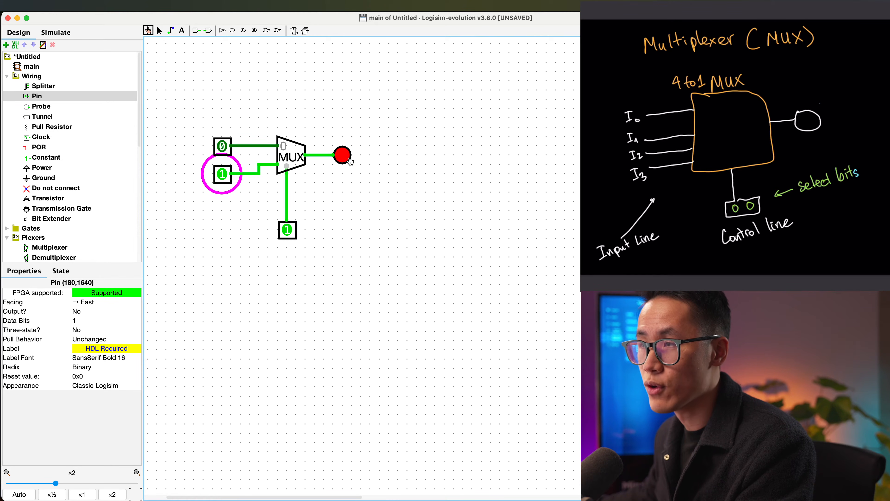
{"action": "left_click", "coordinate": [223, 179]}
{"action": "left_click", "coordinate": [223, 179]}
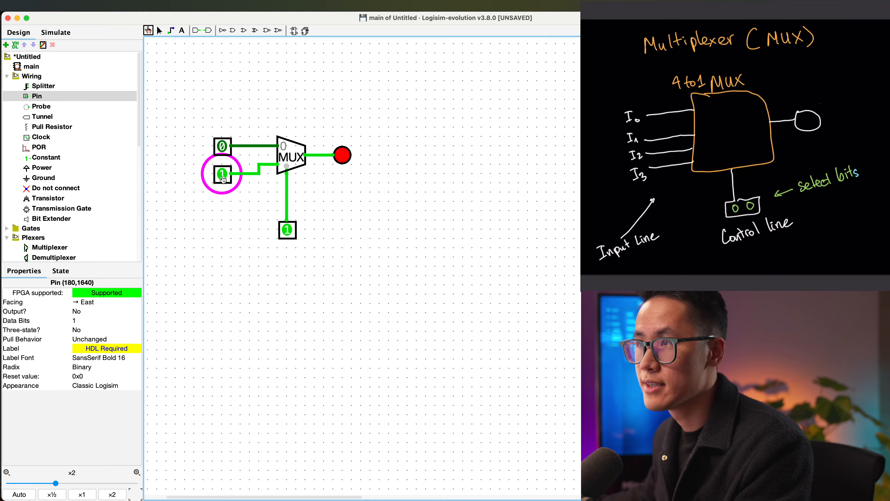
{"action": "left_click", "coordinate": [224, 178]}
{"action": "left_click", "coordinate": [226, 177]}
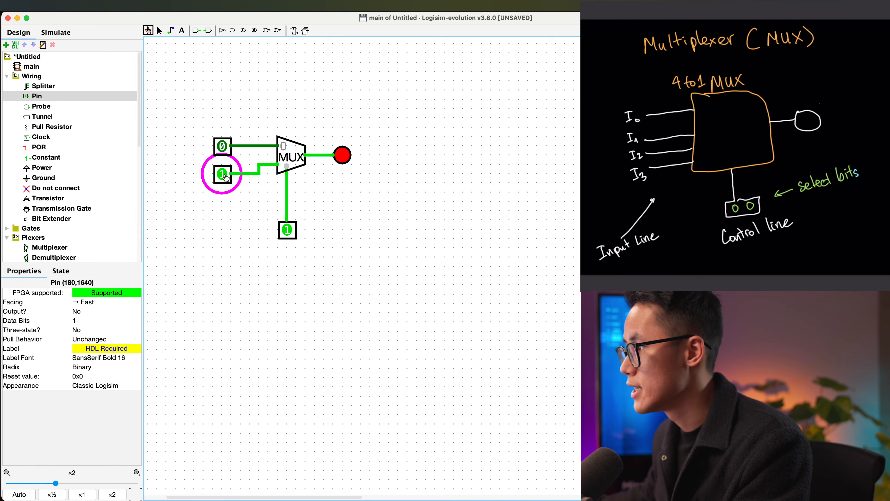
- Toggle the upper input pin repeatedly with the select pin at 1, leaving the upper pin at 1
{"action": "left_click", "coordinate": [224, 149]}
{"action": "left_click", "coordinate": [224, 149]}
{"action": "left_click", "coordinate": [224, 149]}
{"action": "left_click", "coordinate": [224, 149]}
{"action": "left_click", "coordinate": [225, 149]}
{"action": "left_click", "coordinate": [225, 149]}
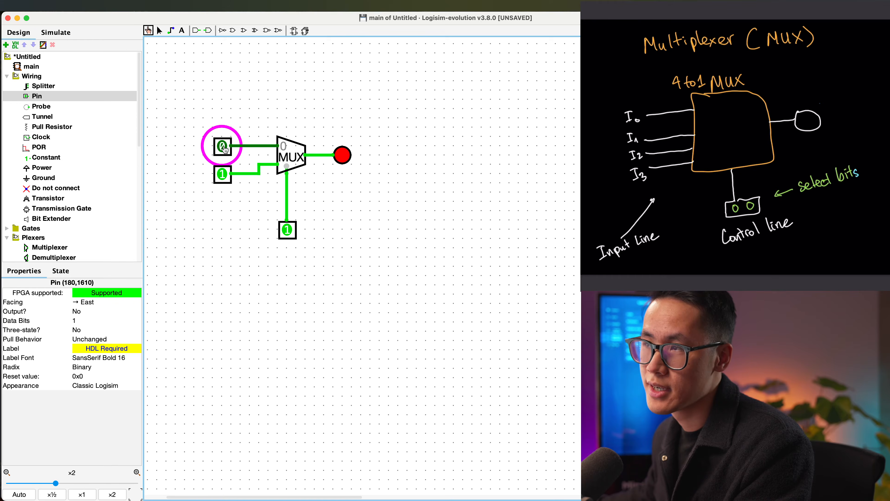
{"action": "left_click", "coordinate": [224, 148]}
{"action": "left_click", "coordinate": [225, 148]}
{"action": "left_click", "coordinate": [225, 149]}
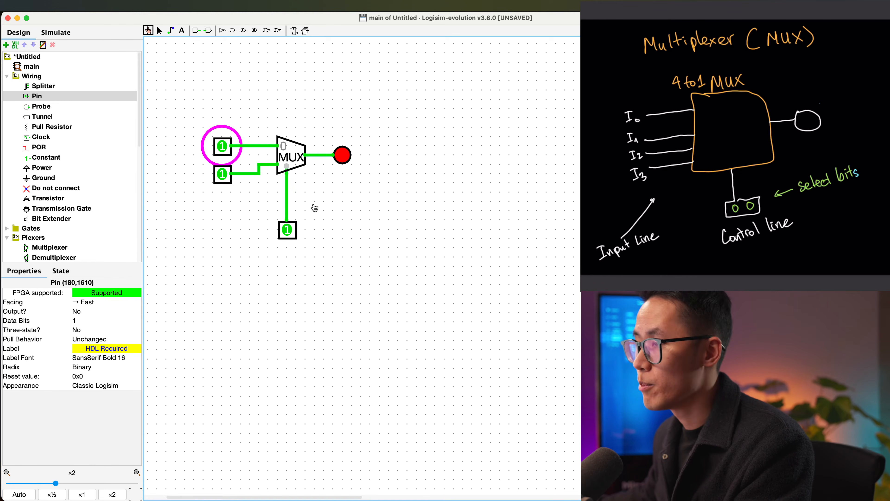
{"action": "key", "text": "ctrl+a"}
{"action": "mouse_move", "coordinate": [260, 202]}
{"action": "left_mouse_down"}
{"action": "mouse_move", "coordinate": [298, 241]}
{"action": "mouse_move", "coordinate": [328, 249]}
{"action": "left_mouse_up"}
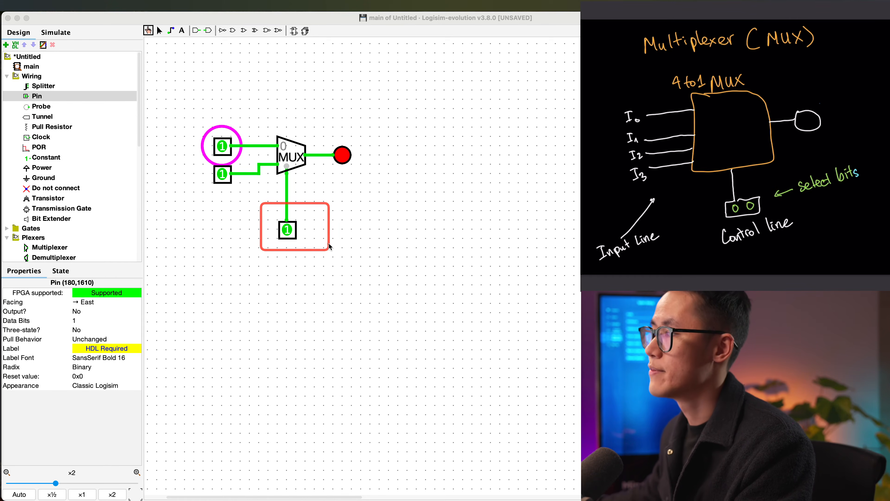
{"action": "key", "text": "Escape"}
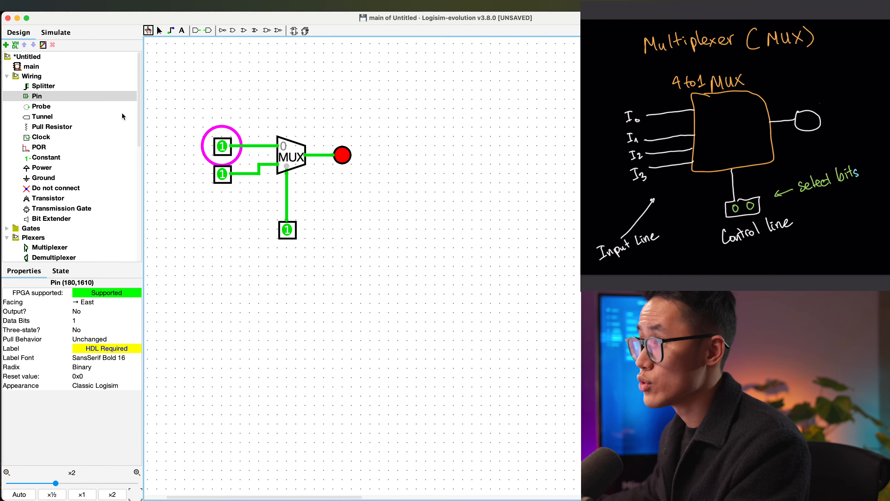
{"action": "key", "text": "ctrl+a"}
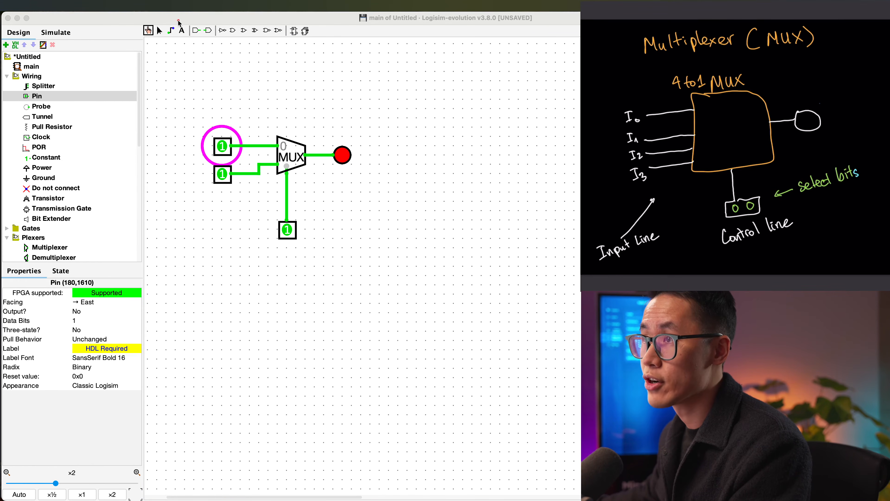
{"action": "left_click_drag", "start_coordinate": [179, 22], "coordinate": [195, 40]}
{"action": "key", "text": "Escape"}
- Add the text label "2 to 1 Mux" above the multiplexer with the Text tool
{"action": "left_click", "coordinate": [186, 32]}
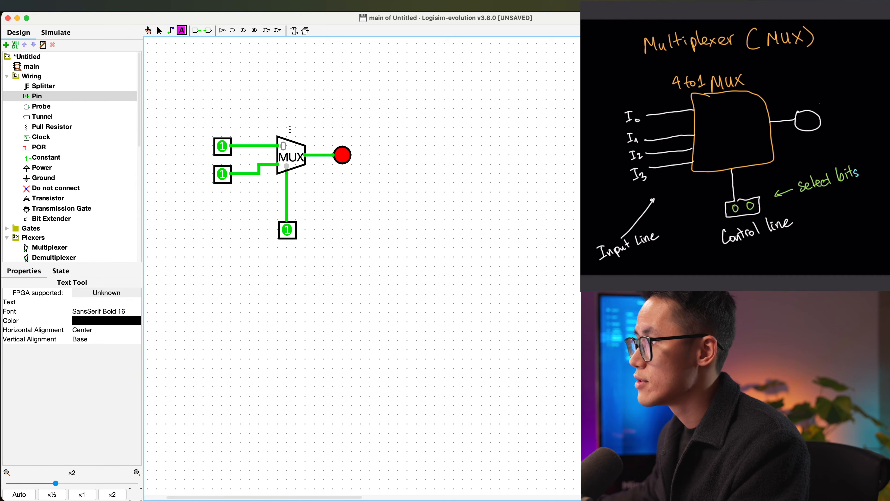
{"action": "left_click", "coordinate": [271, 102]}
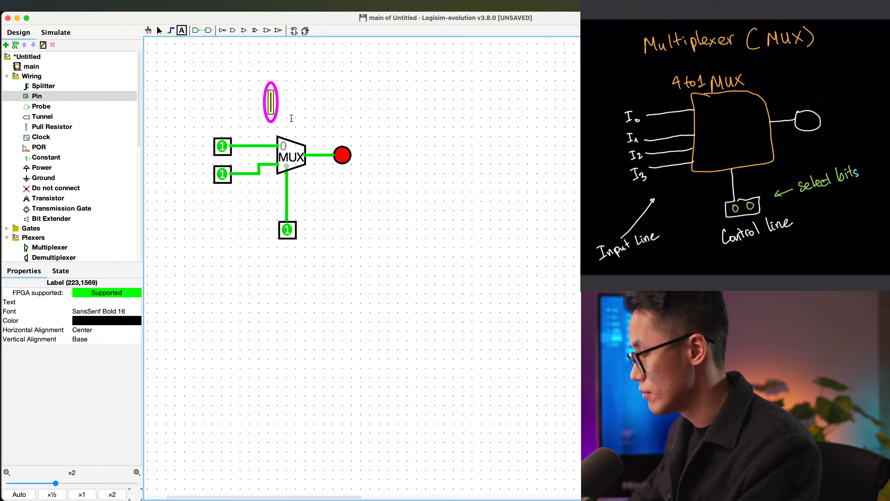
{"action": "type", "text": "2 to 1 M"}
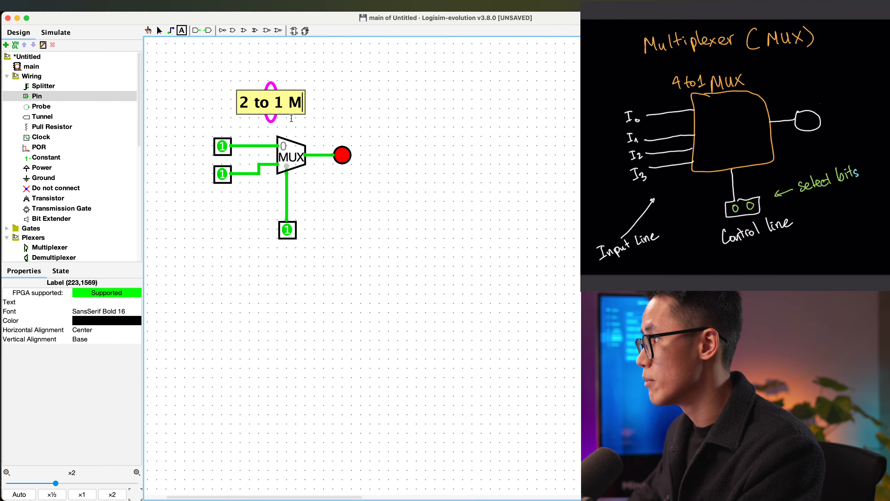
{"action": "type", "text": "ux"}
- Add the text label "Select line" next to the select pin
{"action": "left_click", "coordinate": [270, 246]}
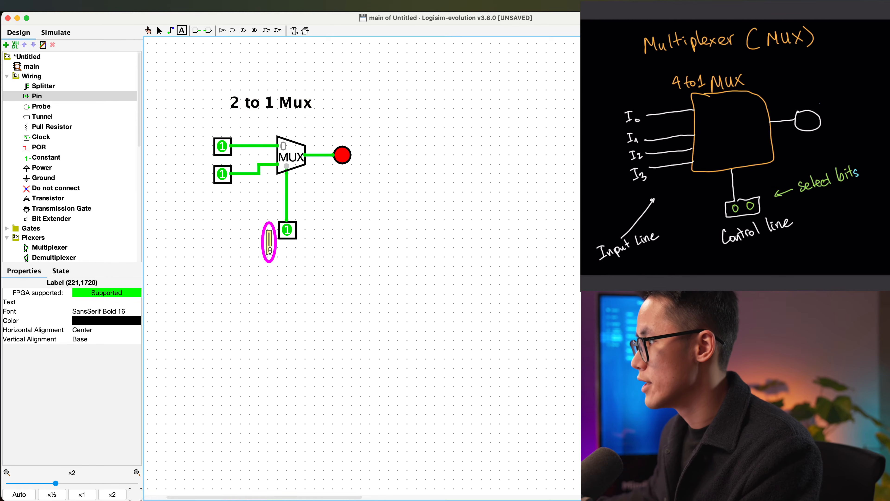
{"action": "left_click", "coordinate": [311, 238]}
{"action": "type", "text": "S"}
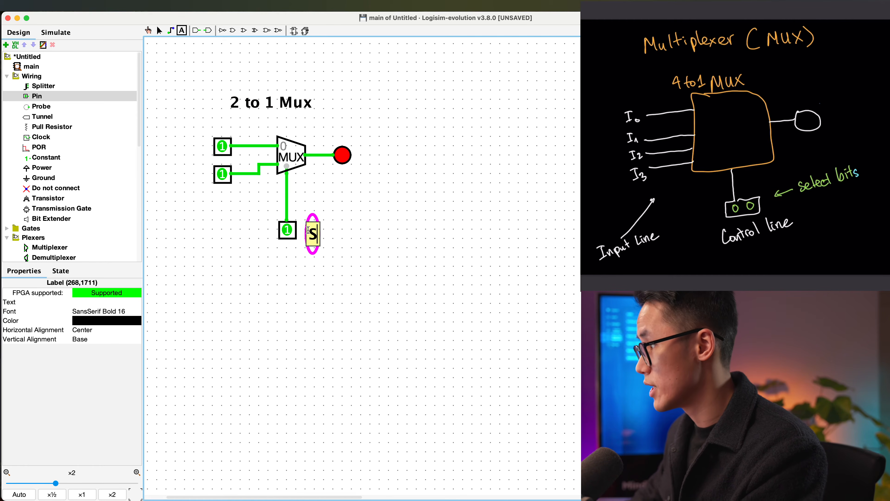
{"action": "type", "text": "elect "}
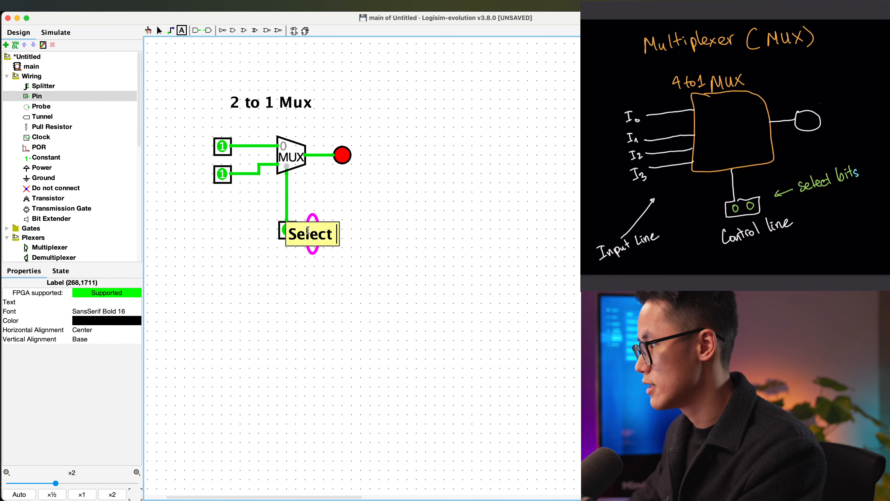
{"action": "type", "text": "lkine"}
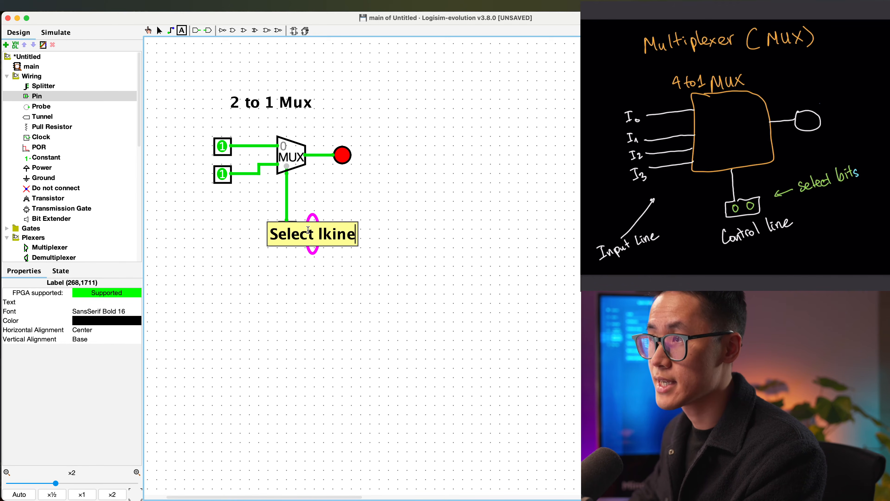
{"action": "key", "text": "BackSpace"}
{"action": "key", "text": "BackSpace"}
{"action": "key", "text": "BackSpace"}
{"action": "key", "text": "BackSpace"}
{"action": "type", "text": "ine"}
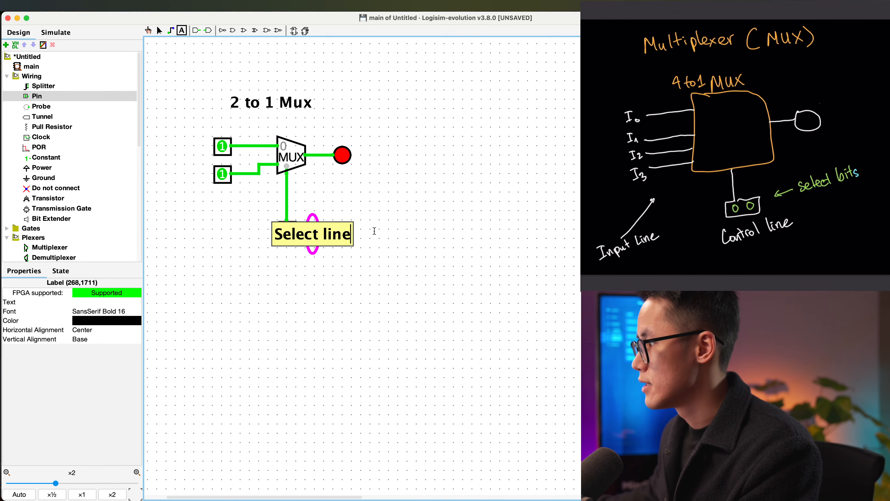
{"action": "left_click", "coordinate": [446, 245]}
- Label the upper input pin "I0" and the lower input pin "I1" with text placed beside them
{"action": "left_click", "coordinate": [171, 150]}
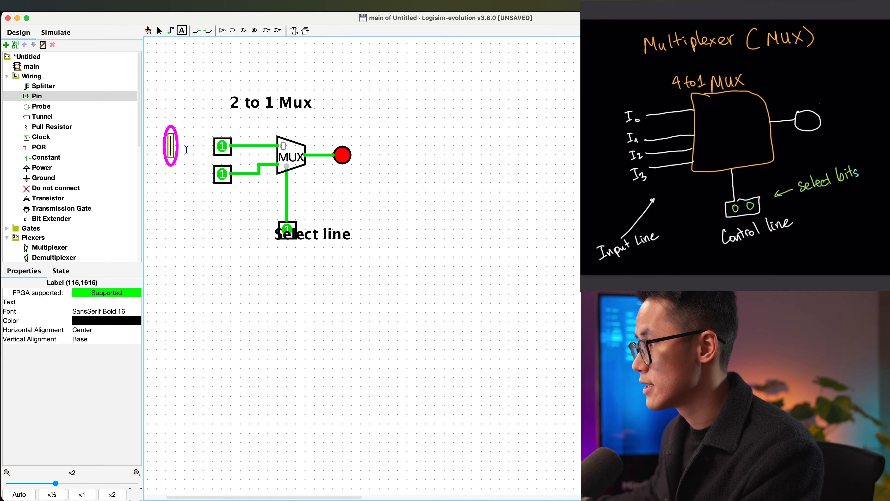
{"action": "left_click", "coordinate": [189, 147]}
{"action": "type", "text": "I0"}
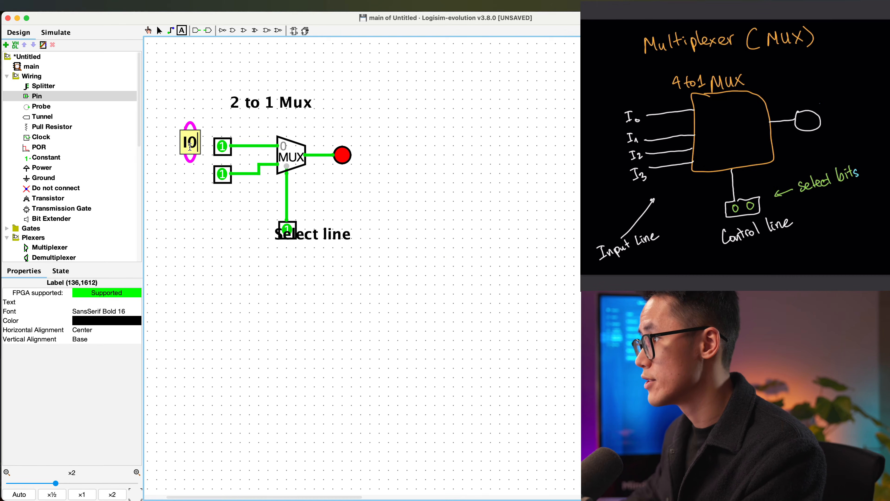
{"action": "left_click", "coordinate": [194, 180]}
{"action": "type", "text": "I1"}
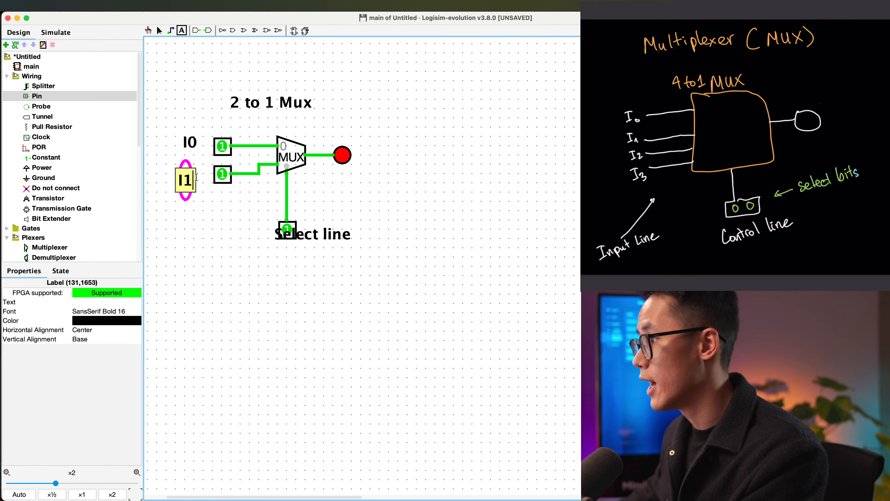
{"action": "left_click", "coordinate": [240, 199]}
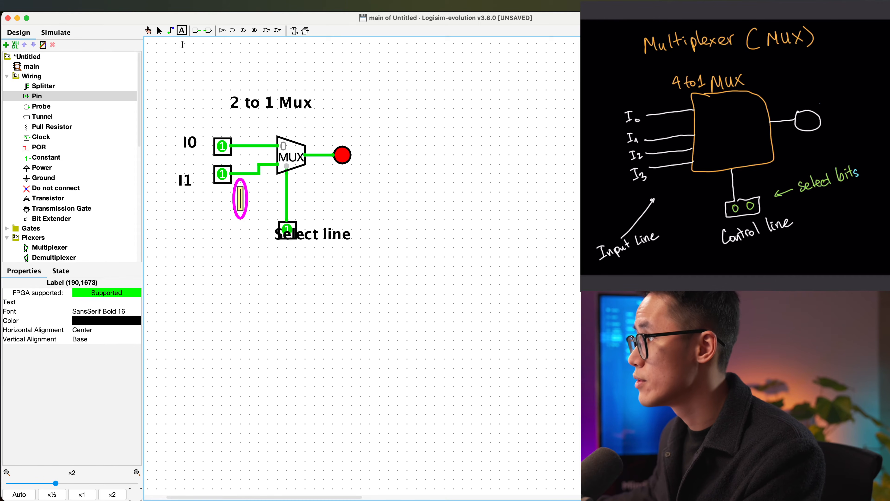
- Move the "Select line" label beneath the select pin and center the "2 to 1 Mux" title over the multiplexer
{"action": "key", "text": "super+1"}
{"action": "left_click", "coordinate": [161, 31]}
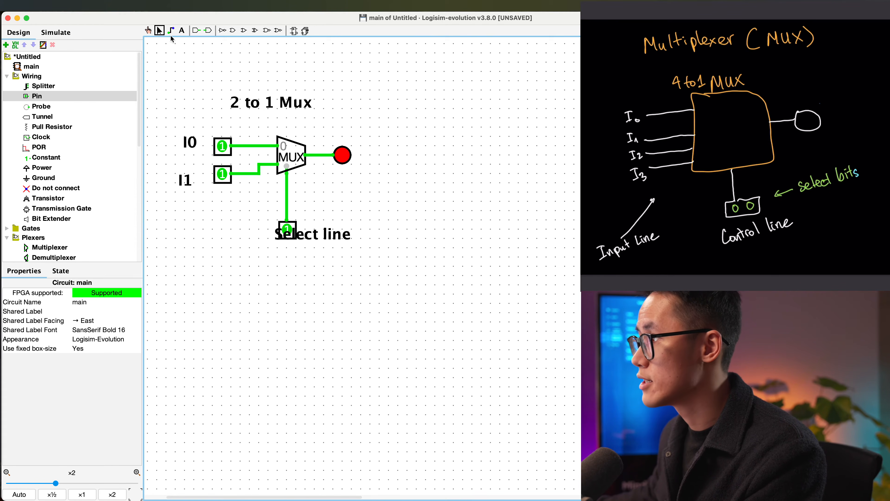
{"action": "left_click_drag", "start_coordinate": [149, 21], "coordinate": [169, 41]}
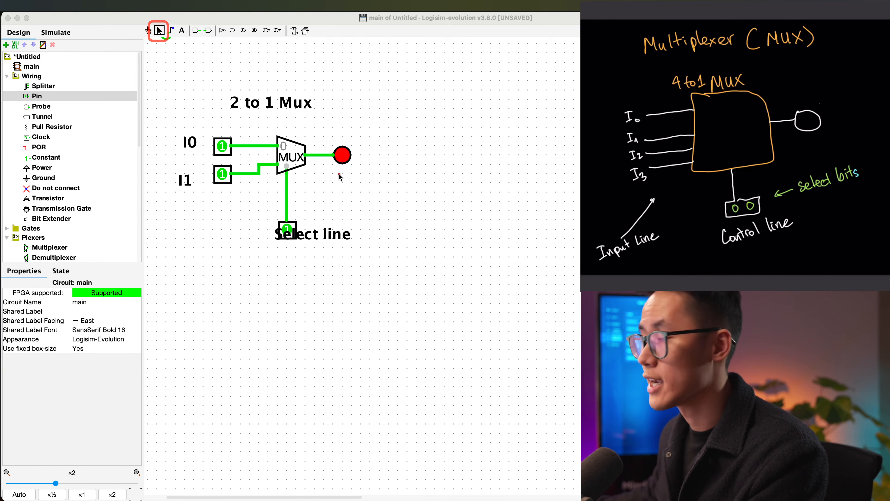
{"action": "mouse_move", "coordinate": [329, 230]}
{"action": "left_mouse_down"}
{"action": "mouse_move", "coordinate": [326, 245]}
{"action": "mouse_move", "coordinate": [301, 257]}
{"action": "left_mouse_up"}
{"action": "key", "text": "Escape"}
{"action": "left_click_drag", "start_coordinate": [282, 103], "coordinate": [296, 113]}
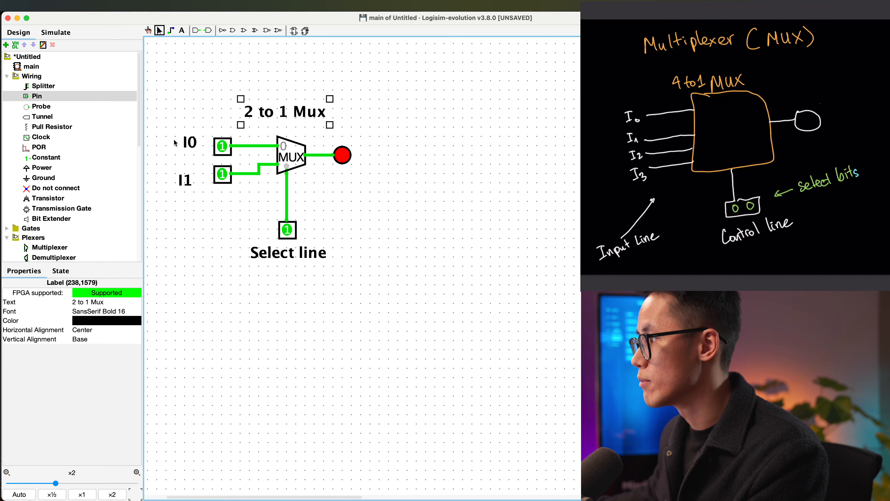
- Align the I0 and I1 labels directly beside their input pins, then clear the selection
{"action": "left_click_drag", "start_coordinate": [185, 178], "coordinate": [197, 148]}
{"action": "left_click", "coordinate": [381, 155]}
{"action": "left_click_drag", "start_coordinate": [364, 133], "coordinate": [328, 173]}
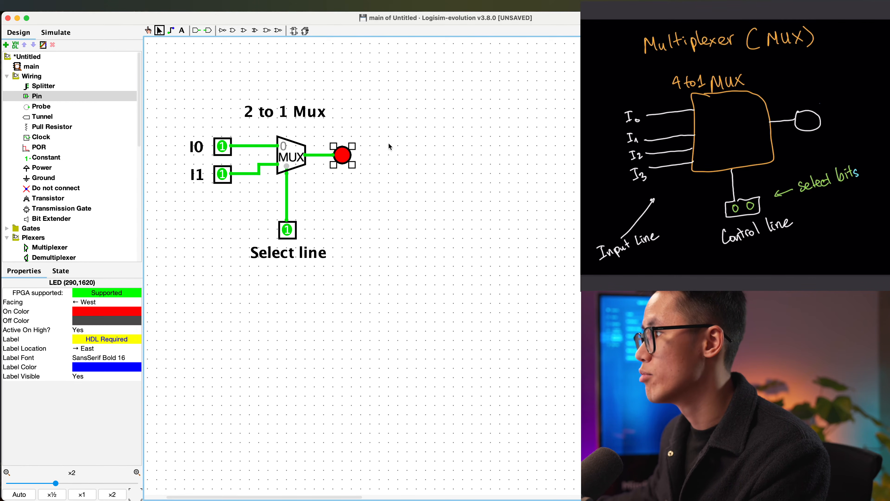
{"action": "left_click", "coordinate": [388, 143]}
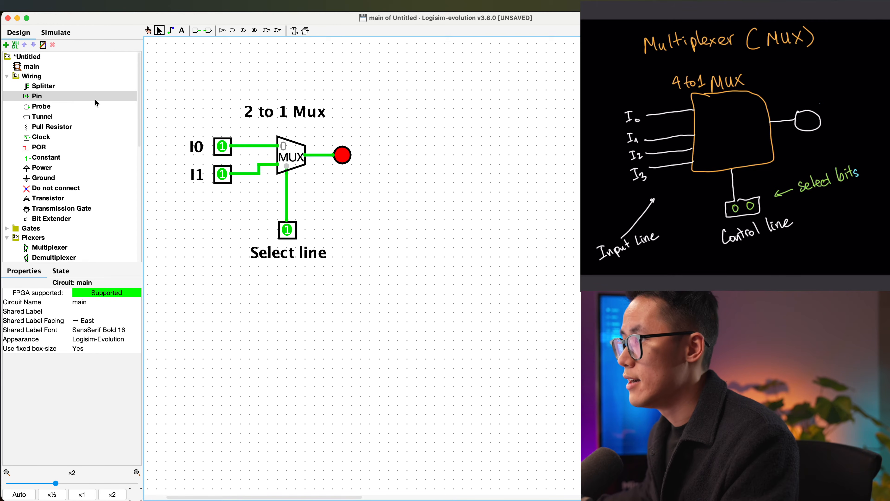
- Place a second multiplexer below the "Select line" label of the 2-to-1 circuit and select it
{"action": "left_click", "coordinate": [282, 159]}
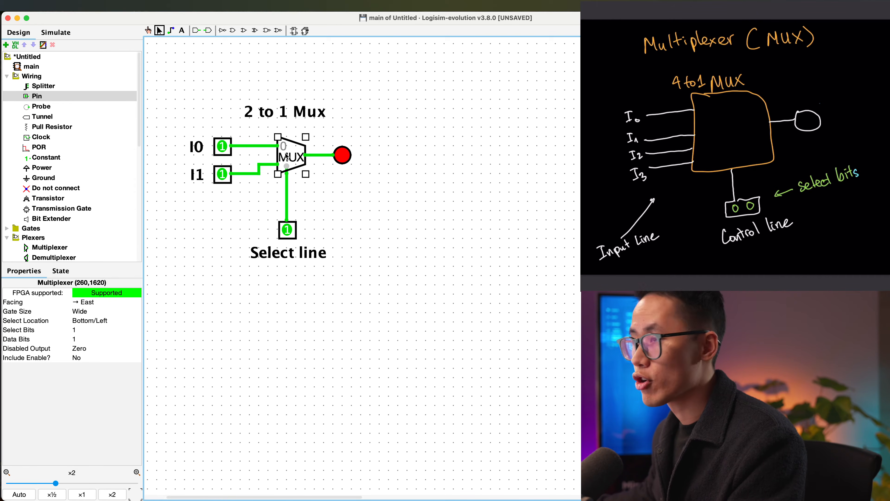
{"action": "left_click_drag", "start_coordinate": [138, 122], "coordinate": [141, 170]}
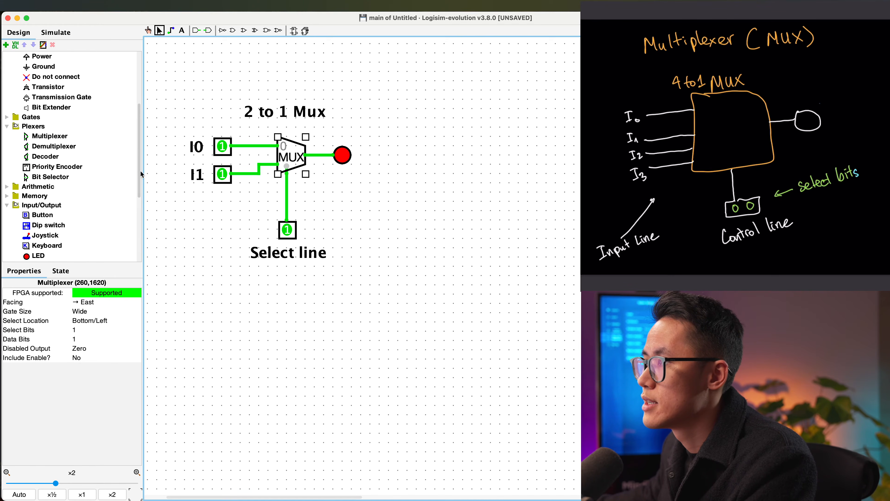
{"action": "left_click", "coordinate": [53, 137]}
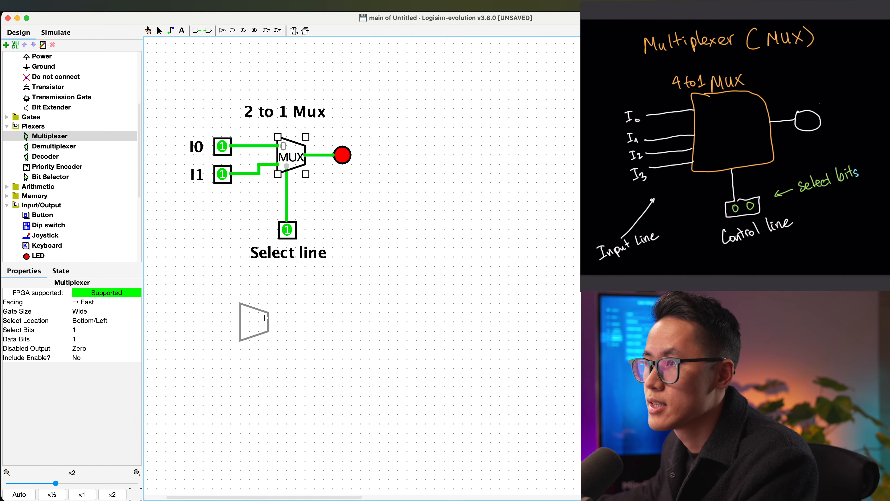
{"action": "left_click", "coordinate": [296, 322]}
{"action": "left_click", "coordinate": [318, 321]}
{"action": "left_click", "coordinate": [281, 322]}
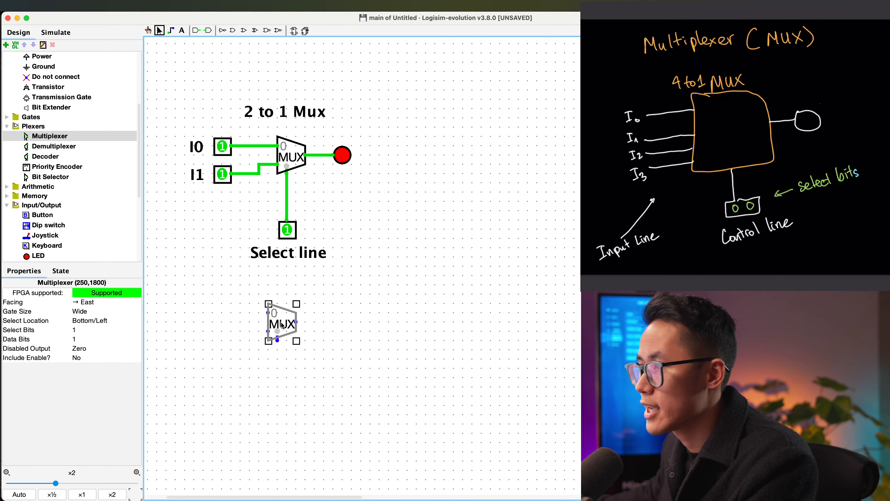
- Set the new multiplexer's Select Bits to 2
{"action": "left_click_drag", "start_coordinate": [146, 270], "coordinate": [9, 361]}
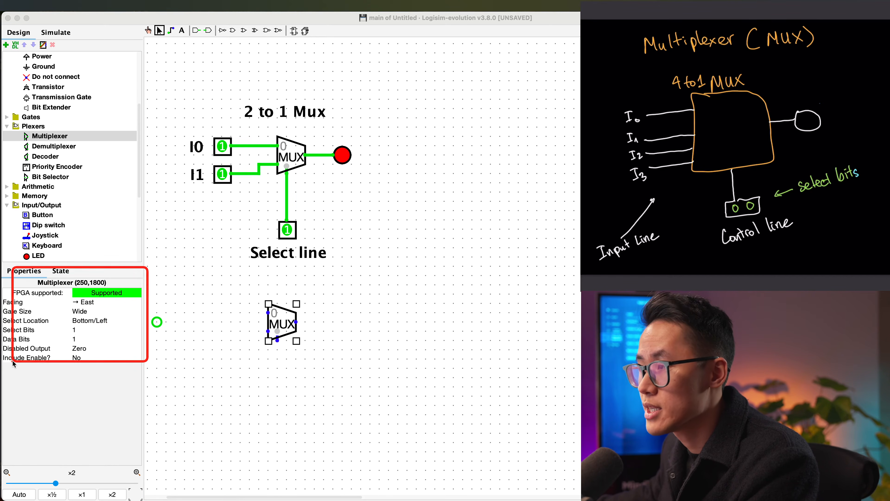
{"action": "key", "text": "Escape"}
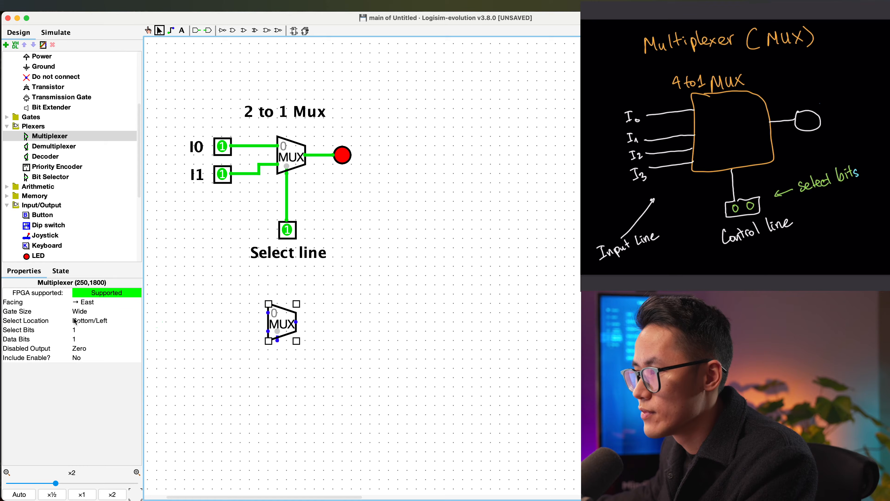
{"action": "key", "text": "ctrl+a"}
{"action": "left_click_drag", "start_coordinate": [3, 323], "coordinate": [92, 335]}
{"action": "key", "text": "Escape"}
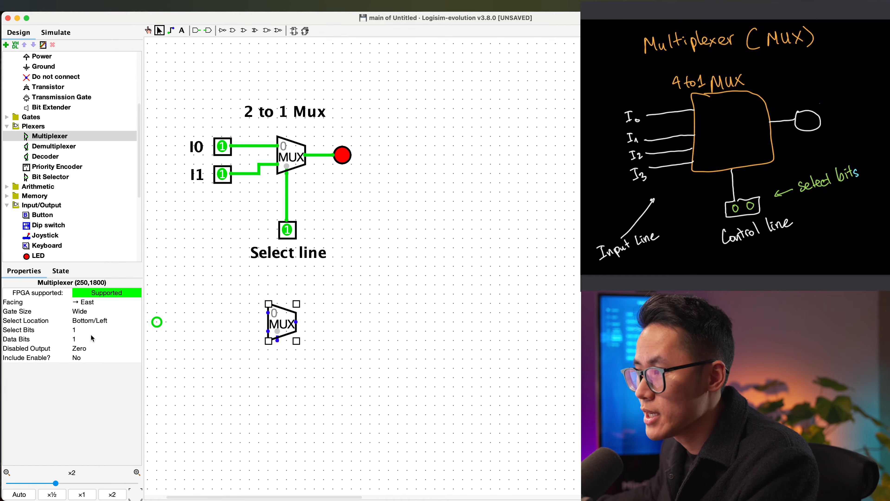
{"action": "left_click", "coordinate": [80, 330]}
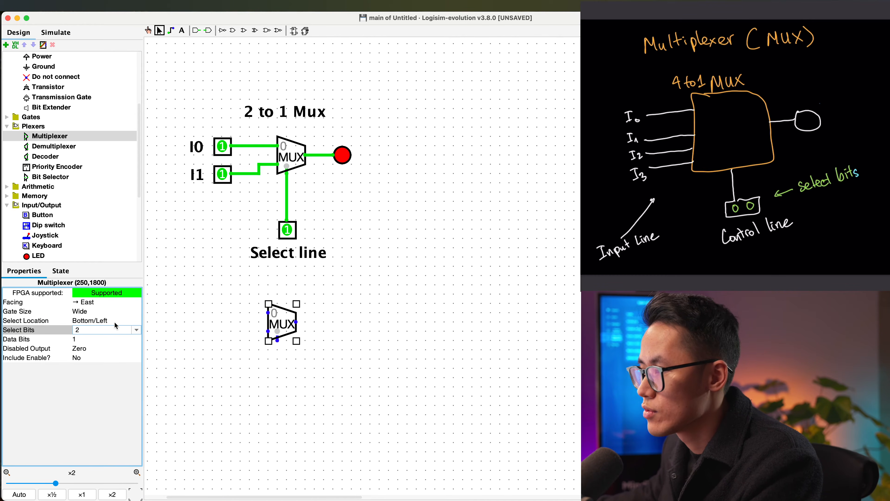
{"action": "key", "text": "Return"}
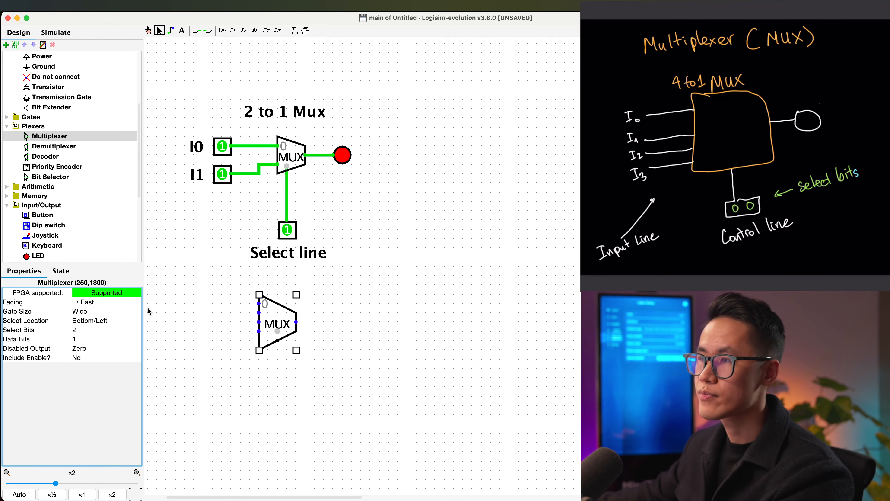
- Copy the I0 input pin to make three stacked pins beside the new multiplexer, wired to its first three inputs
{"action": "left_click_drag", "start_coordinate": [247, 298], "coordinate": [267, 339]}
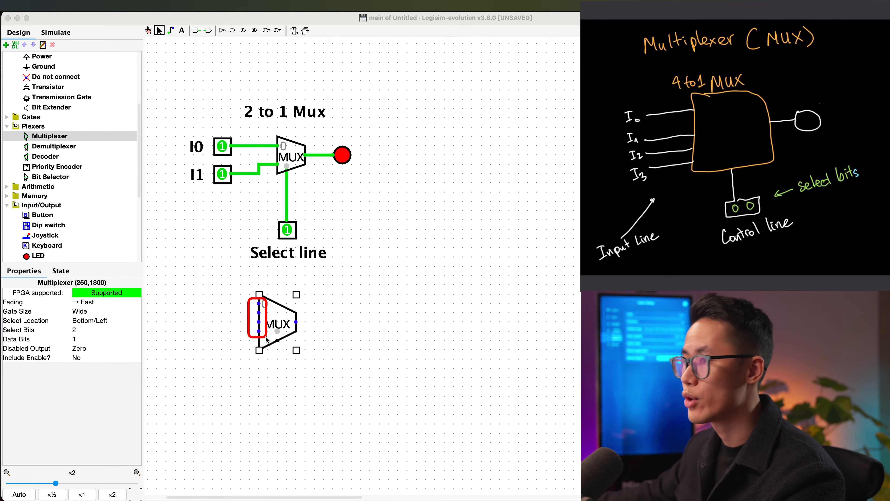
{"action": "key", "text": "Escape"}
{"action": "left_click", "coordinate": [226, 145]}
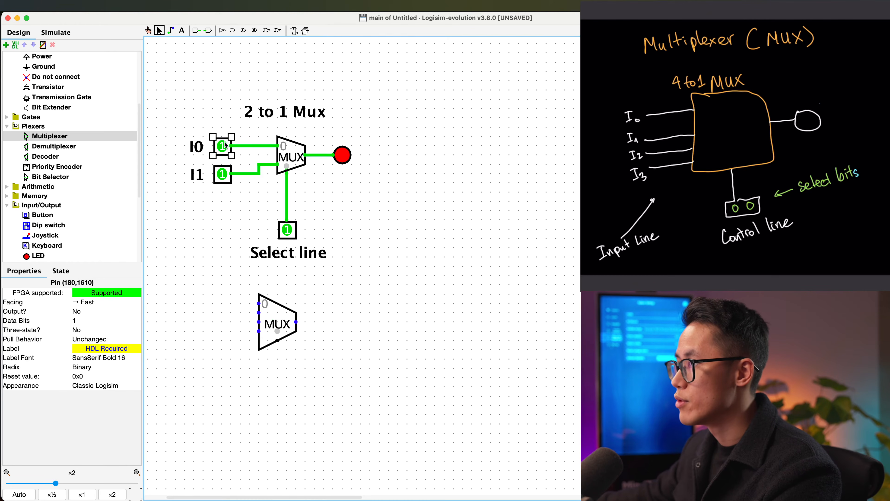
{"action": "key", "text": "ctrl+d"}
{"action": "left_click_drag", "start_coordinate": [228, 147], "coordinate": [212, 345]}
{"action": "key", "text": "ctrl+d"}
{"action": "left_click", "coordinate": [204, 284]}
{"action": "left_click", "coordinate": [216, 327]}
{"action": "key", "text": "super+d"}
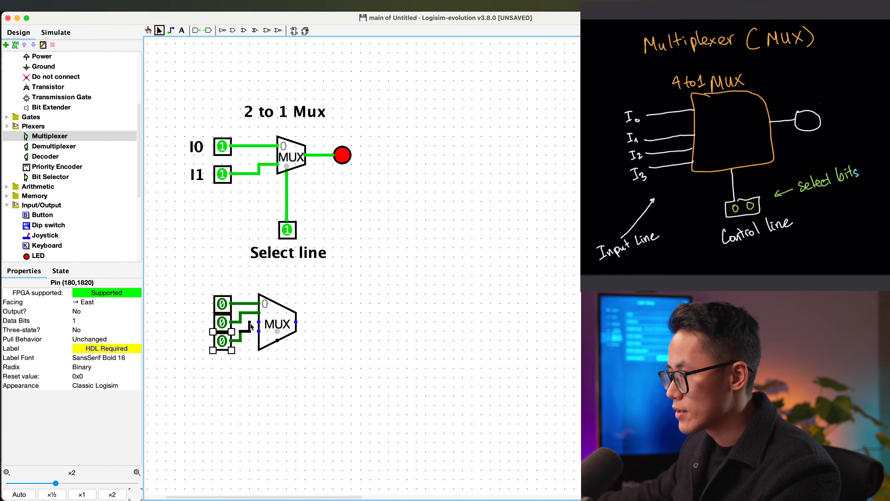
- Move the new multiplexer slightly away from its pins and add a fourth duplicated pin wired to its lowest input
{"action": "left_click_drag", "start_coordinate": [249, 322], "coordinate": [284, 323]}
{"action": "left_click", "coordinate": [348, 318]}
{"action": "left_click", "coordinate": [229, 344]}
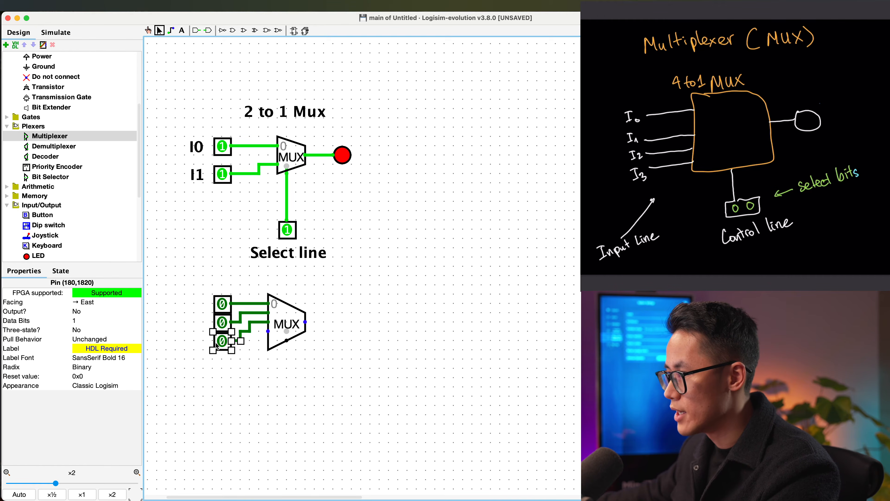
{"action": "left_click", "coordinate": [205, 345]}
{"action": "left_click", "coordinate": [222, 341]}
{"action": "key", "text": "super+d"}
{"action": "left_click_drag", "start_coordinate": [226, 348], "coordinate": [220, 358]}
{"action": "left_click_drag", "start_coordinate": [231, 359], "coordinate": [260, 359]}
{"action": "left_click", "coordinate": [338, 323]}
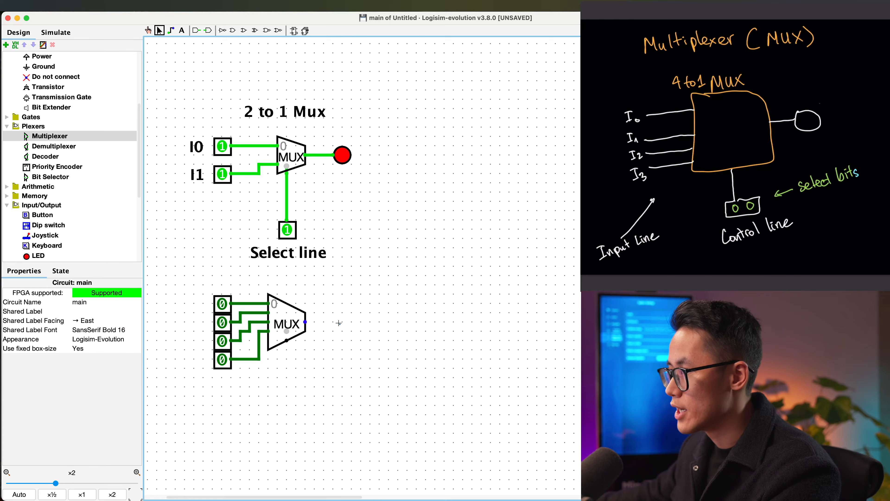
- Draw a wire down from the new multiplexer's select input and place a copy of the select pin at its end
{"action": "left_click_drag", "start_coordinate": [287, 342], "coordinate": [284, 387]}
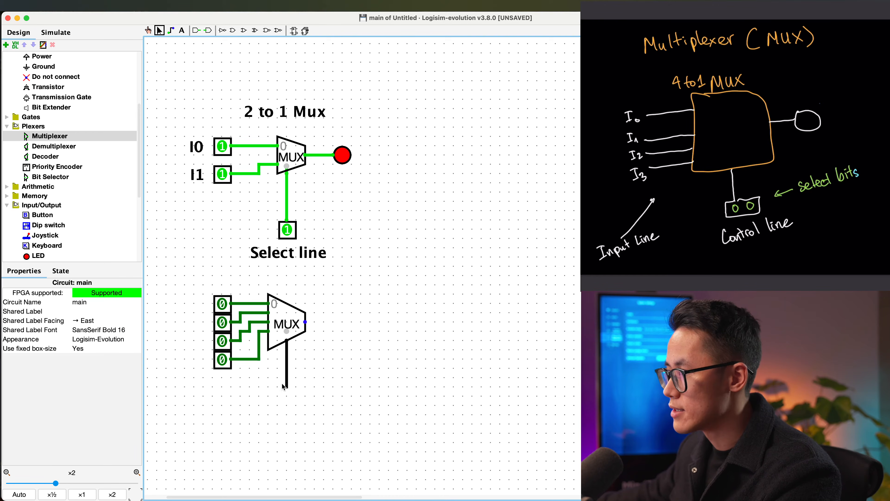
{"action": "left_click", "coordinate": [290, 232]}
{"action": "key", "text": "super+c"}
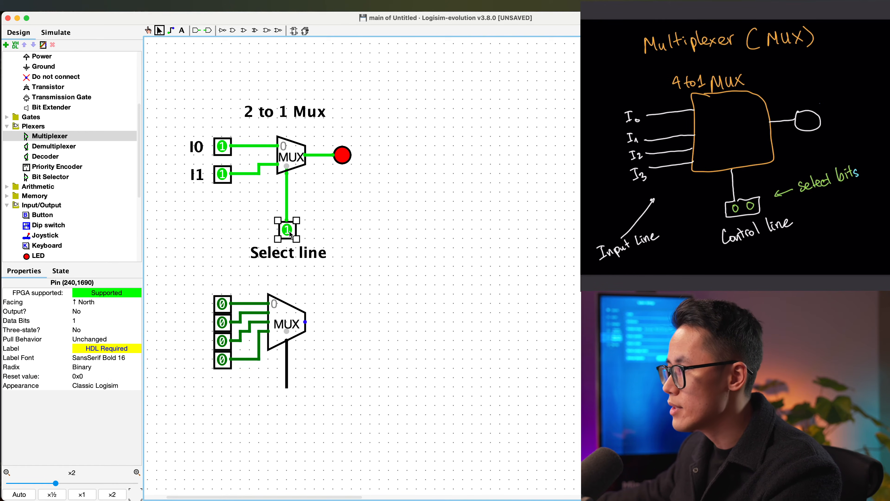
{"action": "key", "text": "super+v"}
{"action": "left_click_drag", "start_coordinate": [297, 234], "coordinate": [292, 399]}
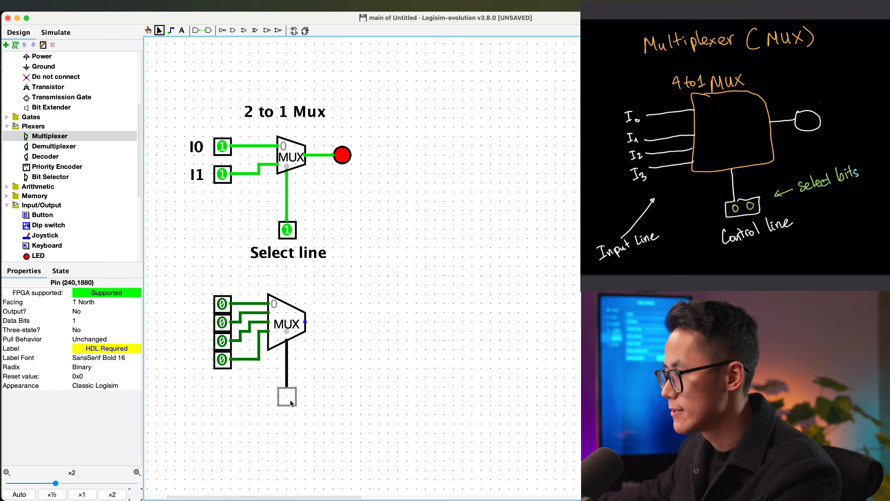
{"action": "left_click", "coordinate": [350, 381]}
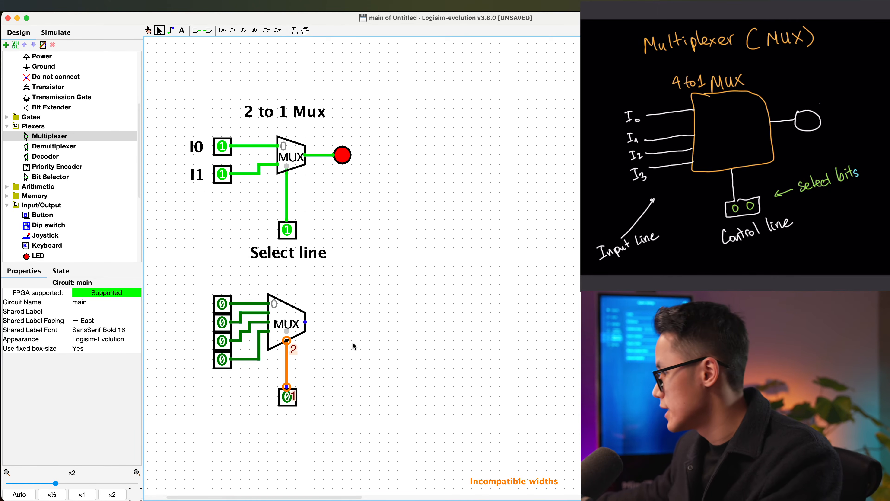
- Set the Data Bits of the new multiplexer's select pin to 2 and clear the selection
{"action": "mouse_move", "coordinate": [441, 453]}
{"action": "left_mouse_down"}
{"action": "mouse_move", "coordinate": [565, 498]}
{"action": "mouse_move", "coordinate": [578, 493]}
{"action": "left_mouse_up"}
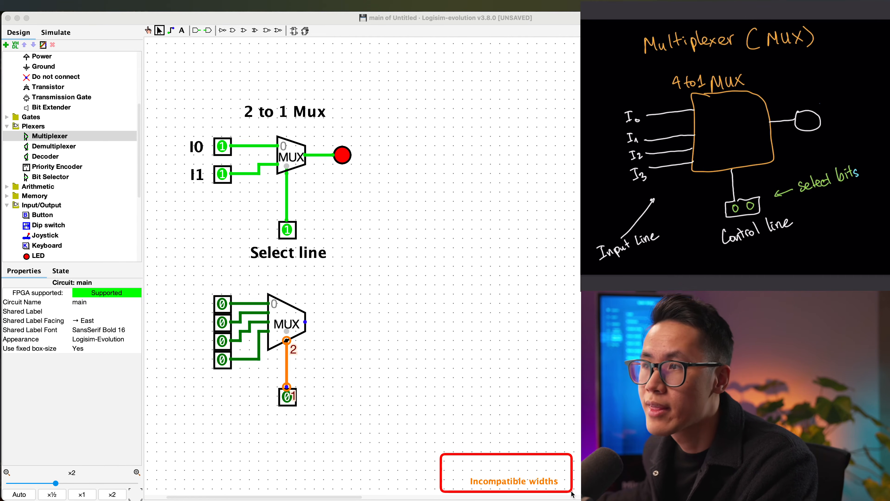
{"action": "key", "text": "Escape"}
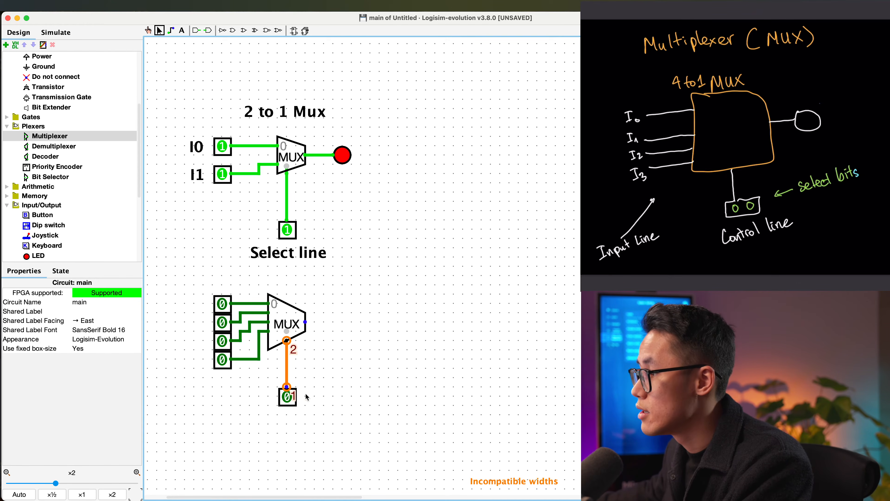
{"action": "left_click", "coordinate": [295, 400]}
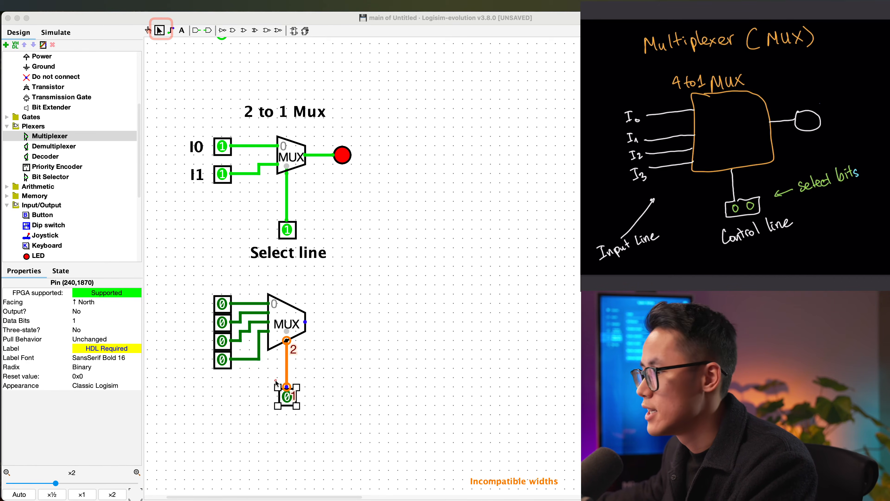
{"action": "left_click", "coordinate": [301, 407]}
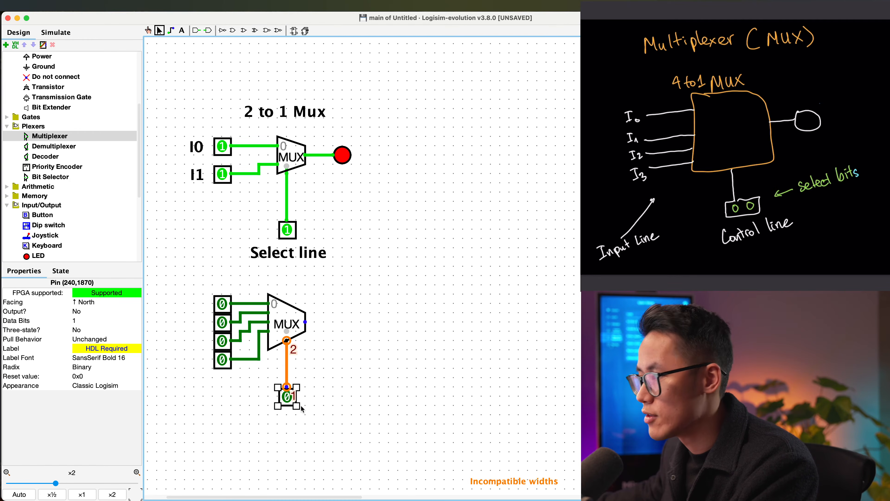
{"action": "key", "text": "ctrl+alt+a"}
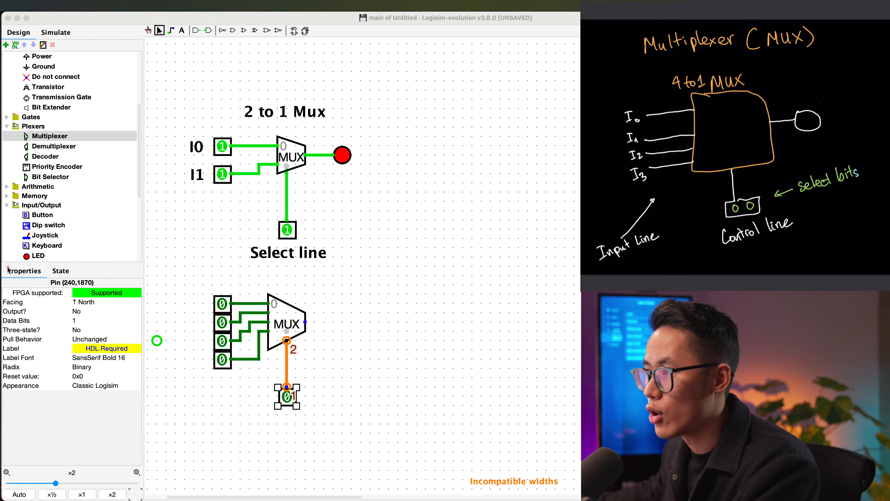
{"action": "mouse_move", "coordinate": [9, 270]}
{"action": "left_mouse_down"}
{"action": "mouse_move", "coordinate": [66, 342]}
{"action": "mouse_move", "coordinate": [133, 396]}
{"action": "left_mouse_up"}
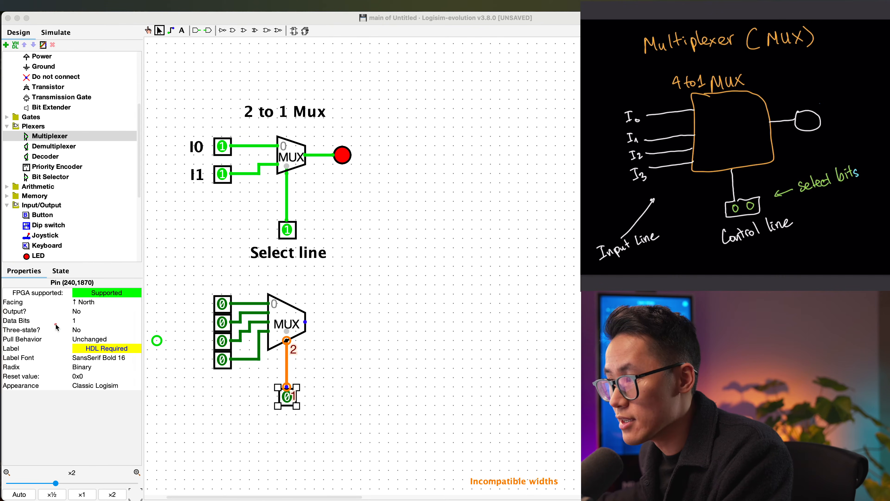
{"action": "left_click_drag", "start_coordinate": [3, 314], "coordinate": [87, 326]}
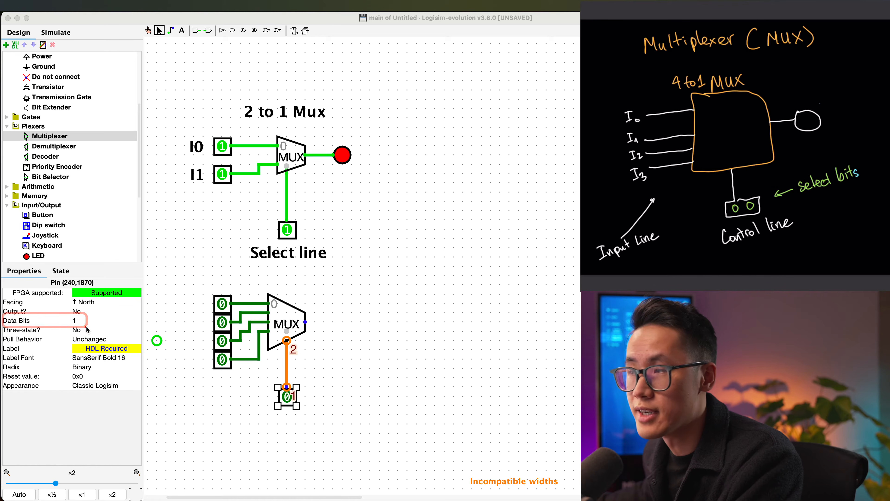
{"action": "left_click", "coordinate": [77, 320]}
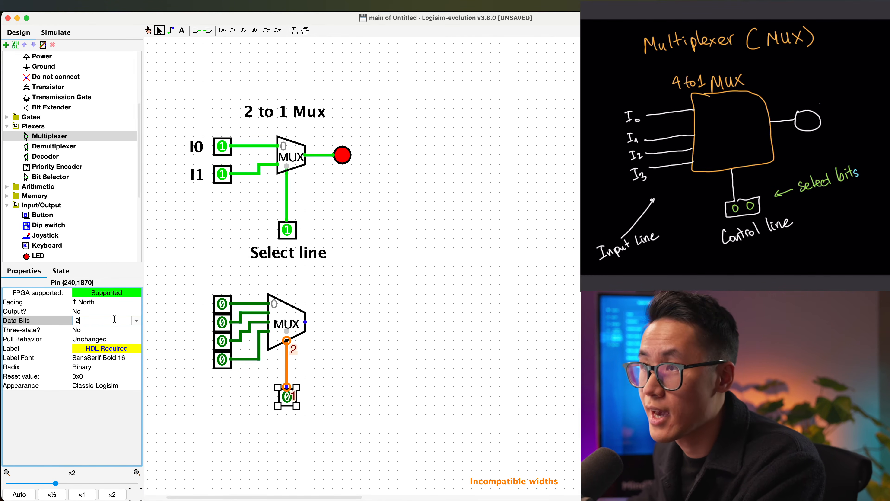
{"action": "key", "text": "Return"}
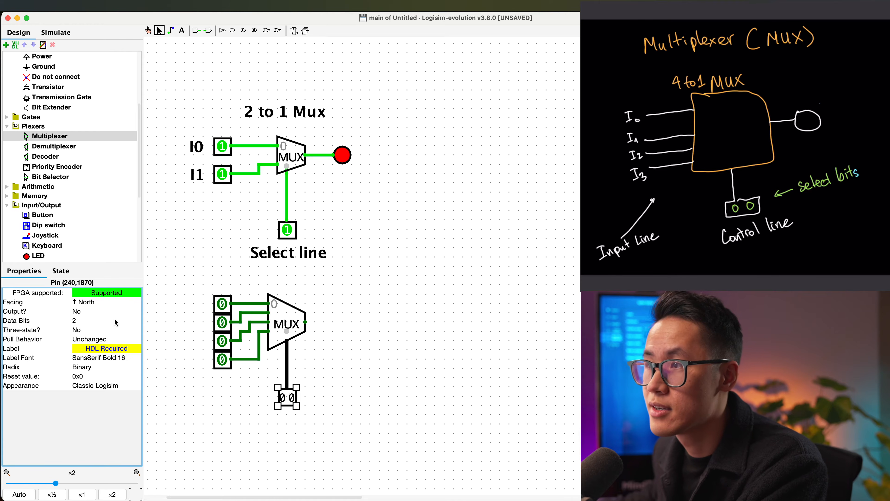
{"action": "left_click", "coordinate": [307, 386]}
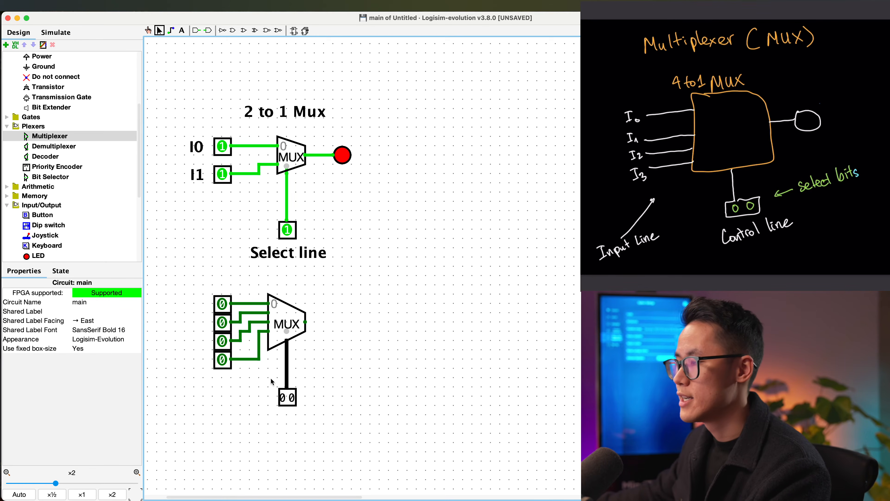
- Add a copy of the LED beside the new multiplexer and connect it to the output
{"action": "left_click_drag", "start_coordinate": [265, 378], "coordinate": [313, 413]}
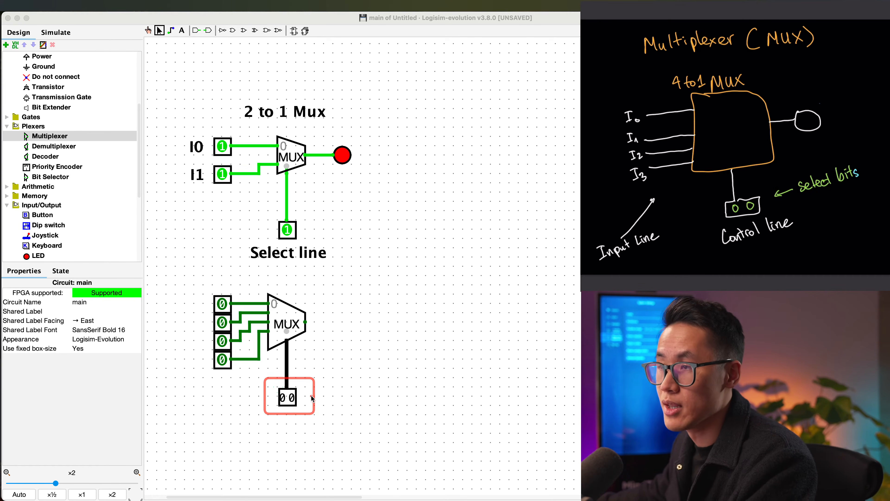
{"action": "left_click", "coordinate": [350, 164]}
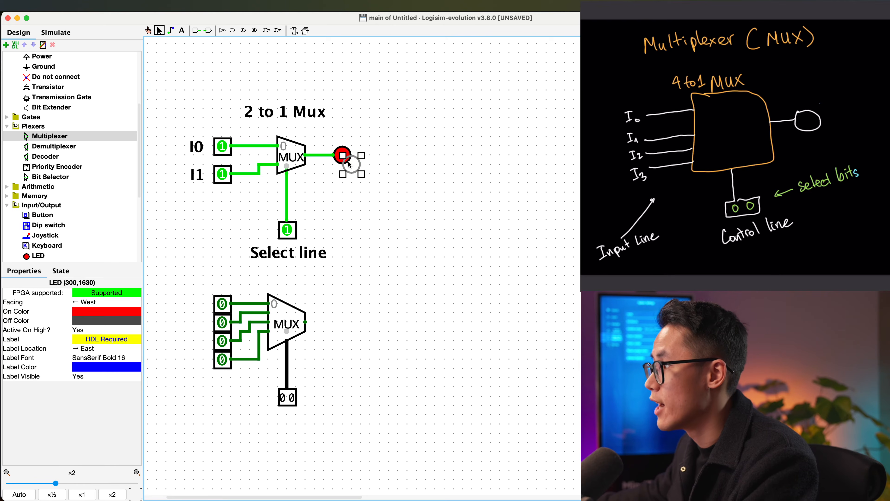
{"action": "left_click", "coordinate": [323, 321]}
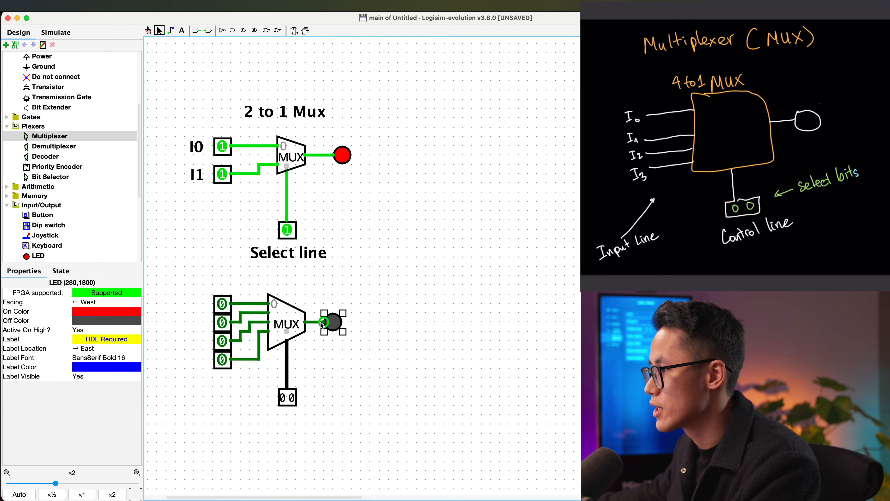
- Move the whole four-input multiplexer circuit slightly lower to leave more space beneath the "Select line" label
{"action": "left_click_drag", "start_coordinate": [178, 276], "coordinate": [386, 427]}
{"action": "left_click_drag", "start_coordinate": [287, 323], "coordinate": [278, 351]}
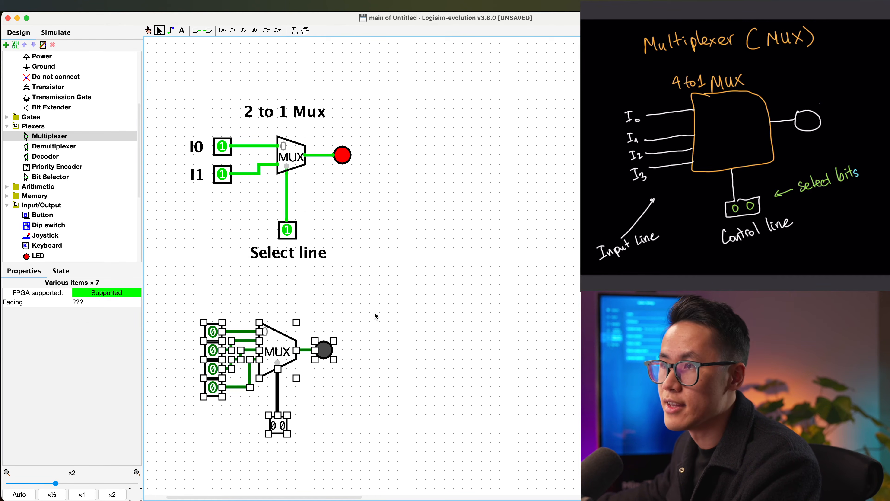
{"action": "left_click", "coordinate": [374, 312]}
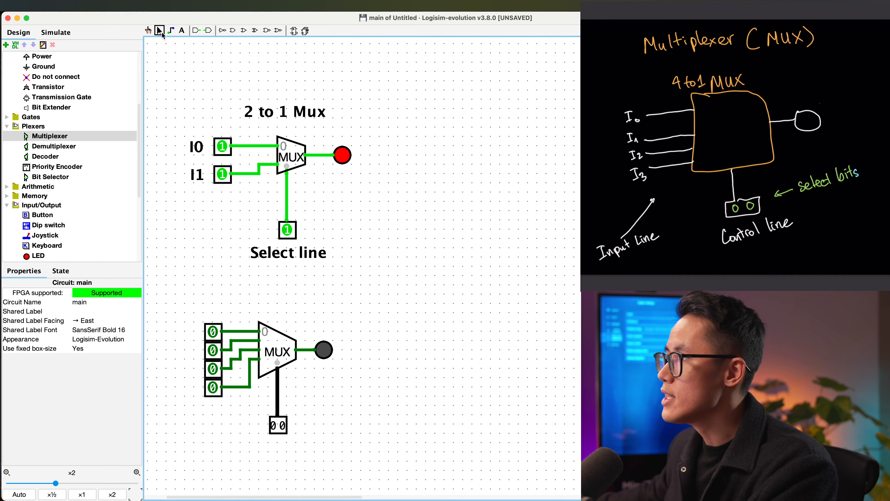
- Switch to the Poke tool for changing pin values
{"action": "key", "text": "ctrl+a"}
{"action": "left_click_drag", "start_coordinate": [141, 21], "coordinate": [157, 39]}
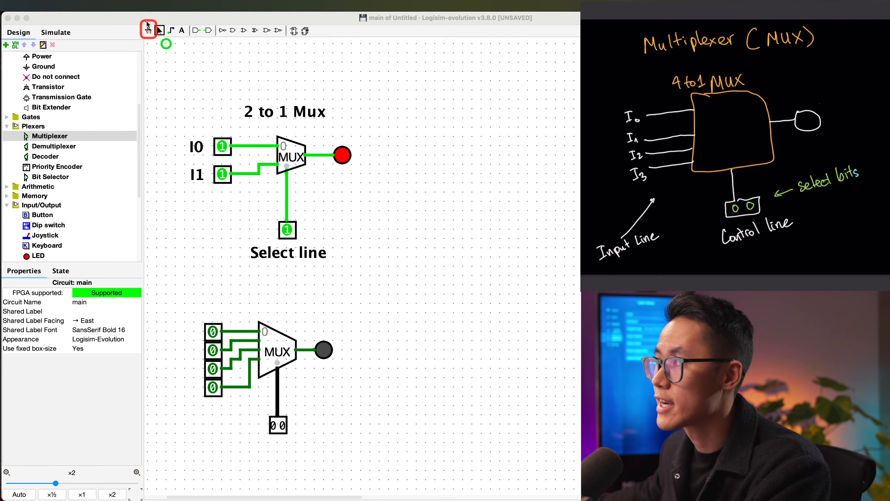
{"action": "key", "text": "Escape"}
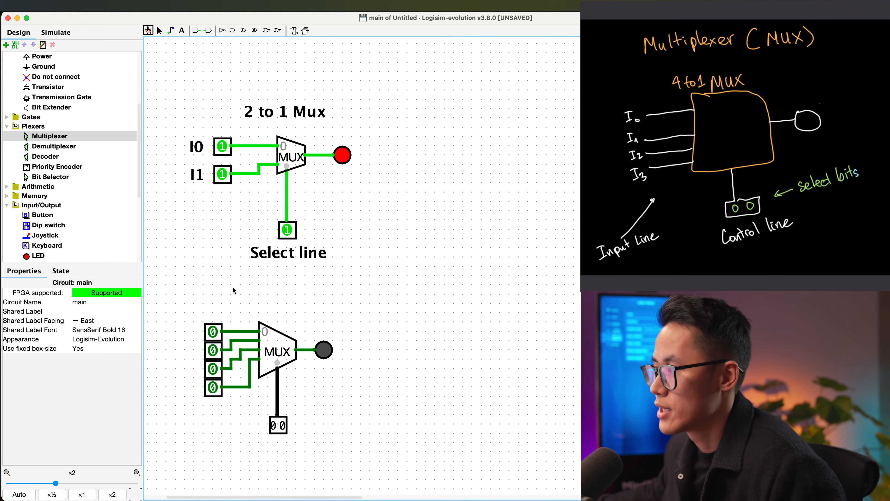
- Test the four-input multiplexer at select 00 by toggling its first input repeatedly between 1 and 0, finishing at 0
{"action": "left_click", "coordinate": [218, 331]}
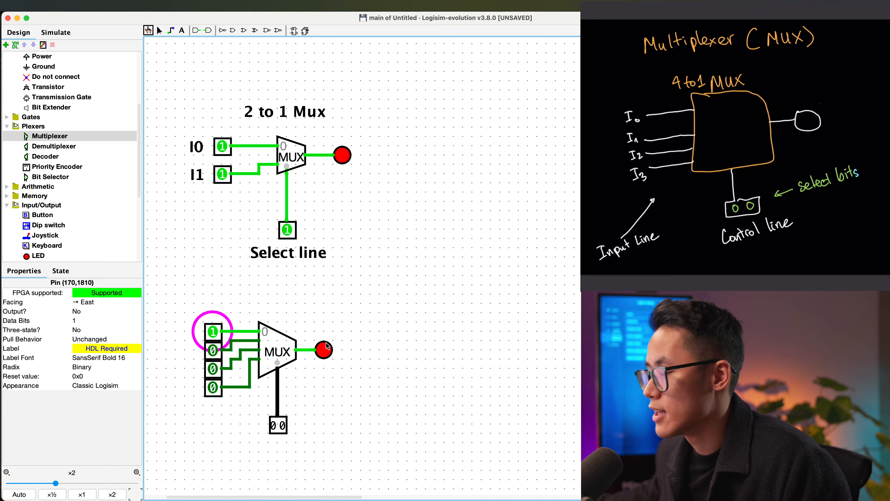
{"action": "left_click", "coordinate": [212, 332]}
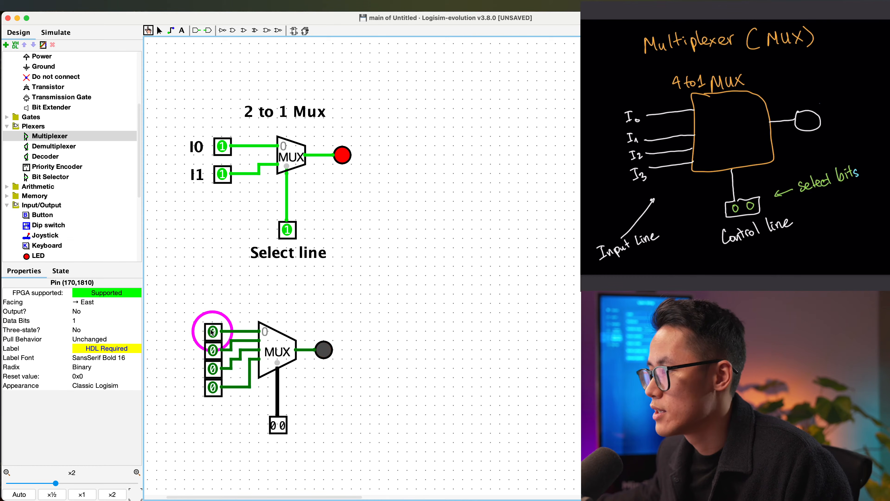
{"action": "left_click", "coordinate": [212, 332]}
{"action": "left_click", "coordinate": [212, 332]}
{"action": "left_click", "coordinate": [212, 332]}
{"action": "left_click", "coordinate": [212, 332]}
{"action": "left_click", "coordinate": [212, 332]}
{"action": "left_click", "coordinate": [212, 332]}
{"action": "left_click", "coordinate": [212, 332]}
{"action": "left_click", "coordinate": [213, 332]}
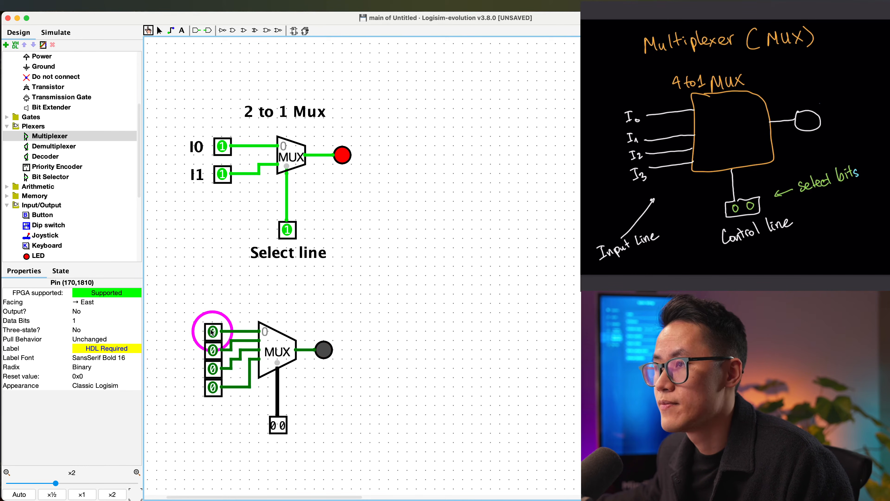
{"action": "left_click", "coordinate": [212, 332]}
{"action": "left_click", "coordinate": [212, 332]}
{"action": "left_click", "coordinate": [212, 332]}
{"action": "left_click", "coordinate": [212, 332]}
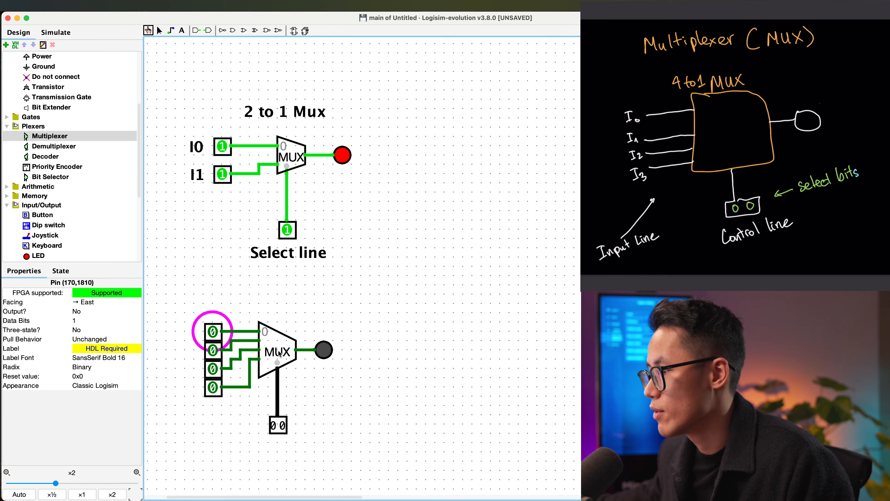
- Set the four-input multiplexer's 2-bit select pin to 10 and turn its third input to 1
{"action": "left_click", "coordinate": [275, 427]}
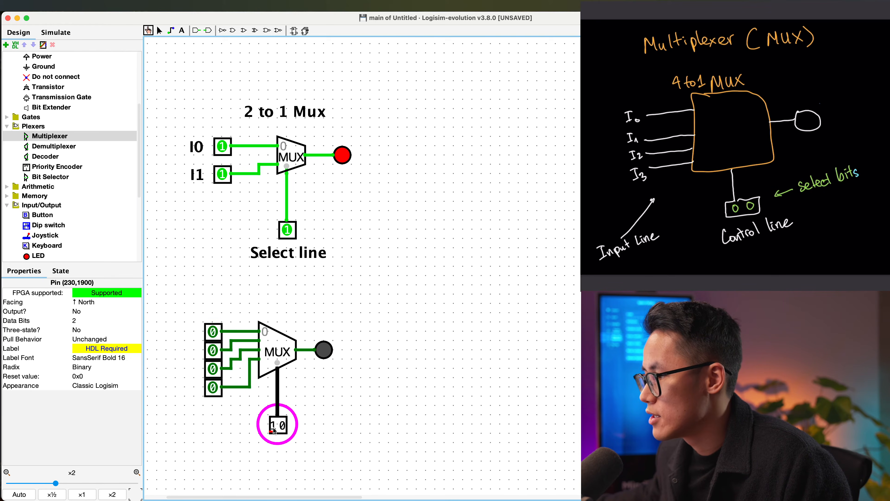
{"action": "left_click", "coordinate": [272, 427]}
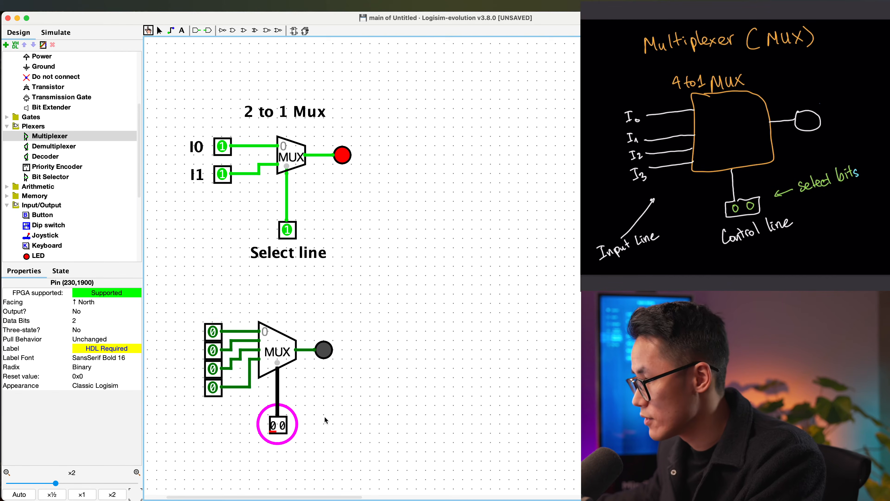
{"action": "left_click", "coordinate": [274, 428]}
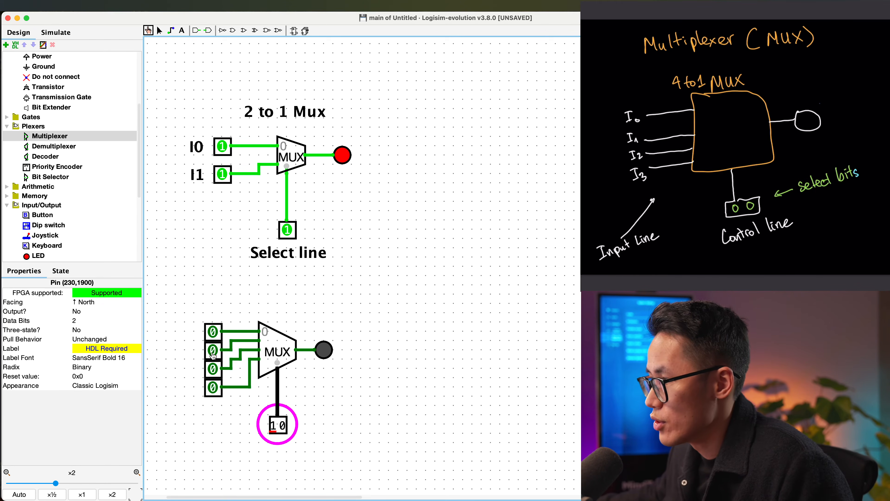
{"action": "left_click", "coordinate": [218, 368]}
{"action": "left_click", "coordinate": [218, 369]}
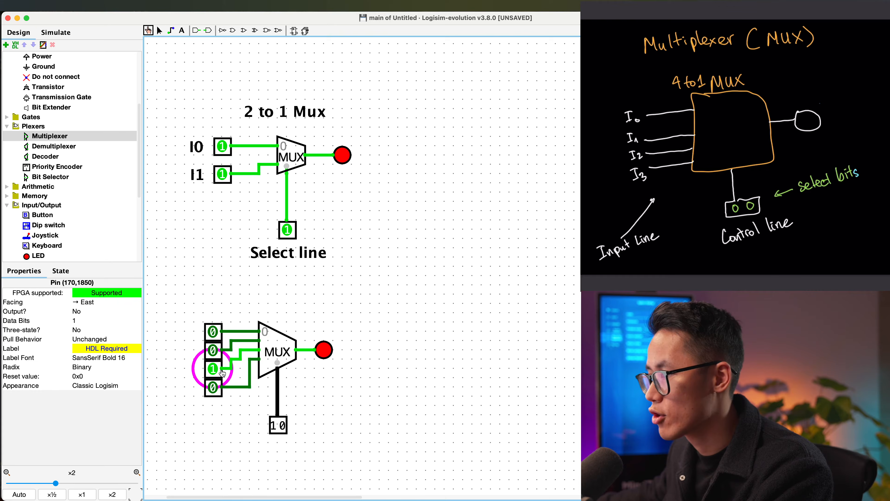
- With select at 10, toggle the fourth, second and first inputs on and back to 0 to check the LED
{"action": "left_click", "coordinate": [213, 388]}
{"action": "left_click", "coordinate": [217, 385]}
{"action": "left_click", "coordinate": [218, 347]}
{"action": "left_click", "coordinate": [216, 332]}
{"action": "left_click", "coordinate": [217, 348]}
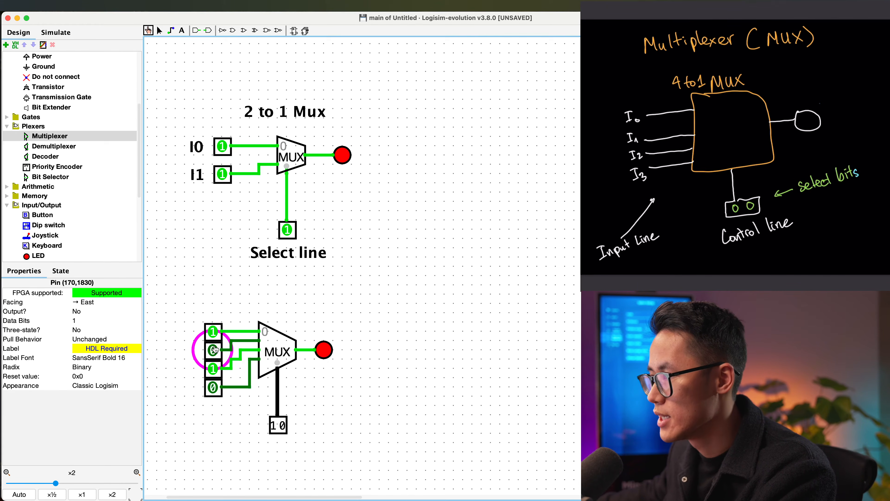
{"action": "left_click", "coordinate": [217, 332]}
- Toggle the selected third input repeatedly to check that the LED follows it, finishing at 1
{"action": "left_click", "coordinate": [213, 368]}
{"action": "left_click", "coordinate": [214, 368]}
{"action": "left_click", "coordinate": [214, 368]}
{"action": "left_click", "coordinate": [214, 368]}
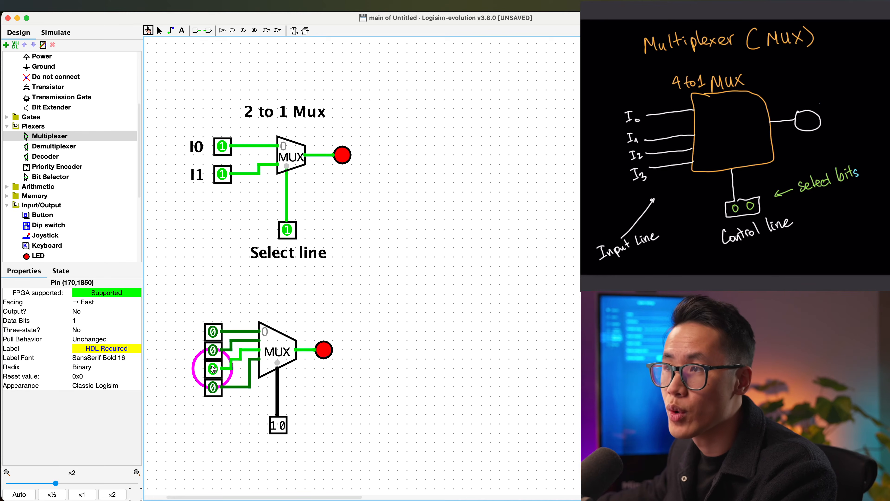
{"action": "left_click", "coordinate": [213, 368]}
{"action": "left_click", "coordinate": [214, 368]}
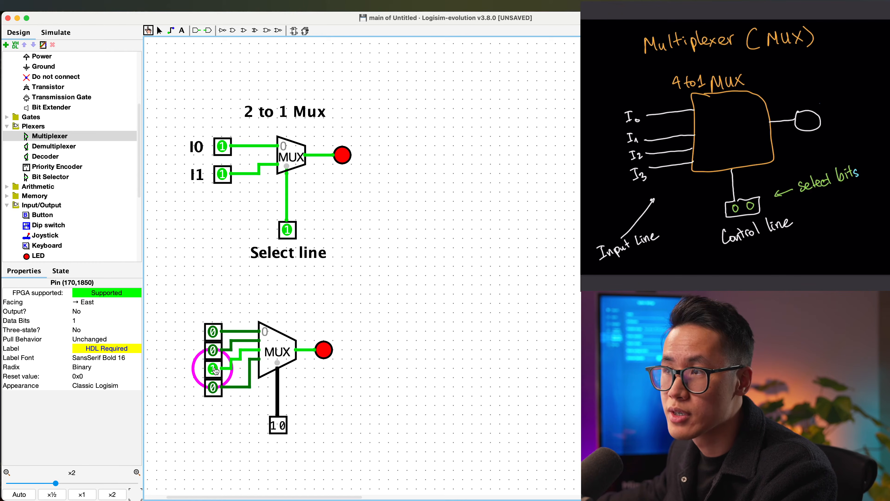
- Set the select pin to 11, return the third input to 0 and toggle the fourth input to test the LED
{"action": "left_click", "coordinate": [281, 431]}
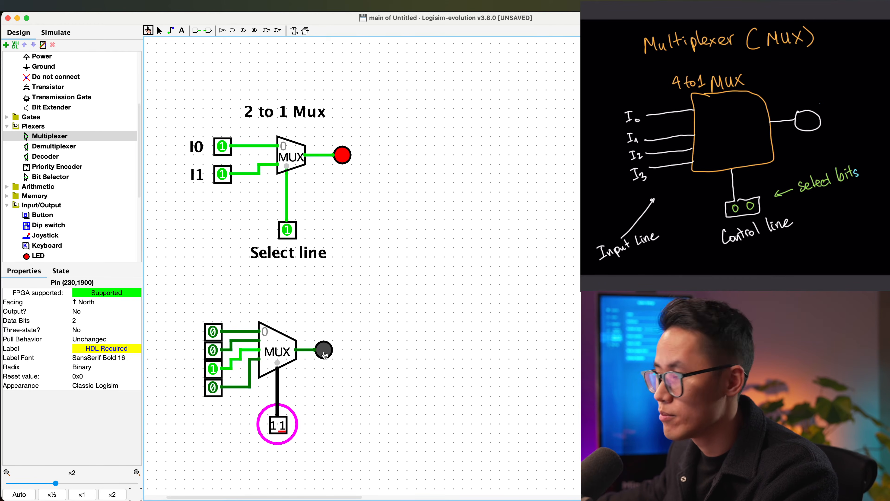
{"action": "left_click", "coordinate": [217, 388]}
{"action": "left_click", "coordinate": [211, 390]}
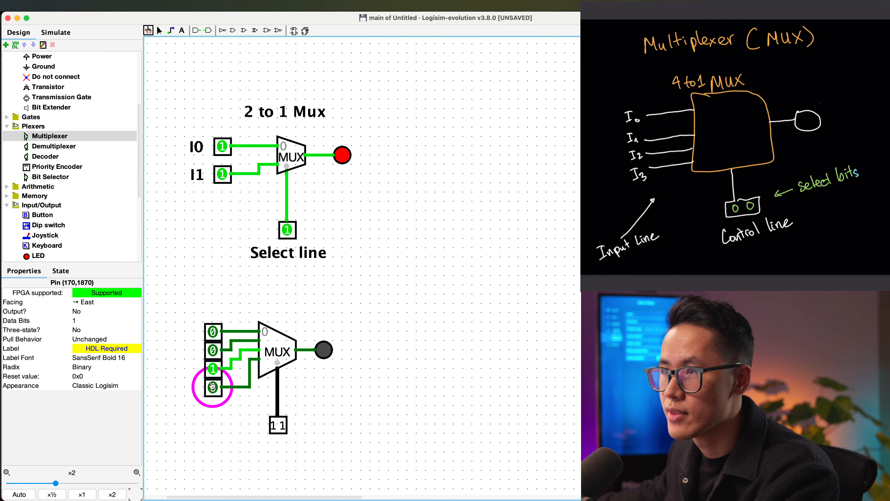
{"action": "left_click", "coordinate": [212, 370]}
{"action": "left_click", "coordinate": [213, 389]}
{"action": "left_click", "coordinate": [212, 389]}
{"action": "left_click", "coordinate": [213, 390]}
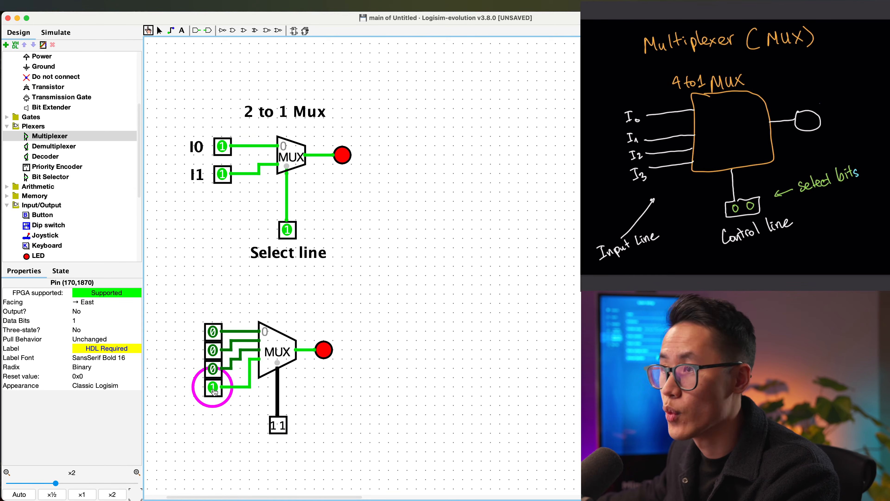
{"action": "left_click", "coordinate": [214, 389]}
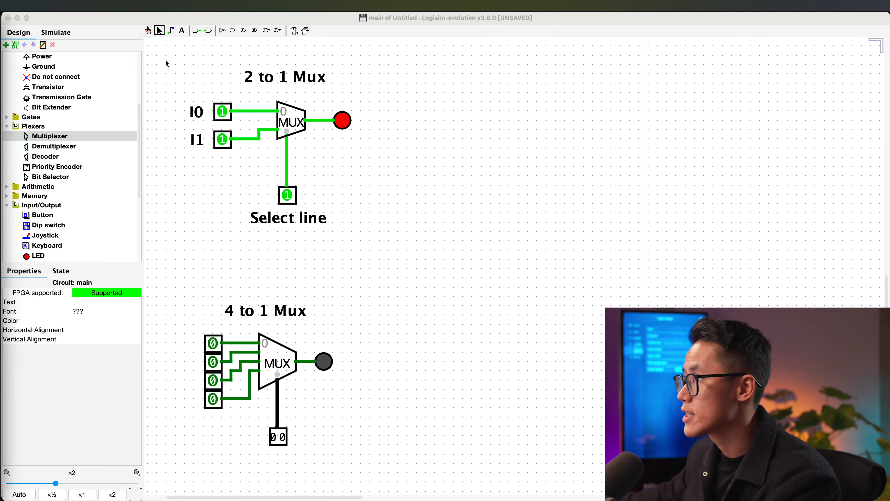
- Duplicate the I0 and I1 input pins with their labels and place the copies to the right of the 2 to 1 Mux
{"action": "left_click_drag", "start_coordinate": [166, 61], "coordinate": [237, 75]}
{"action": "left_click", "coordinate": [393, 240]}
{"action": "left_click", "coordinate": [206, 72]}
{"action": "left_click_drag", "start_coordinate": [177, 97], "coordinate": [505, 145]}
{"action": "left_click", "coordinate": [555, 145]}
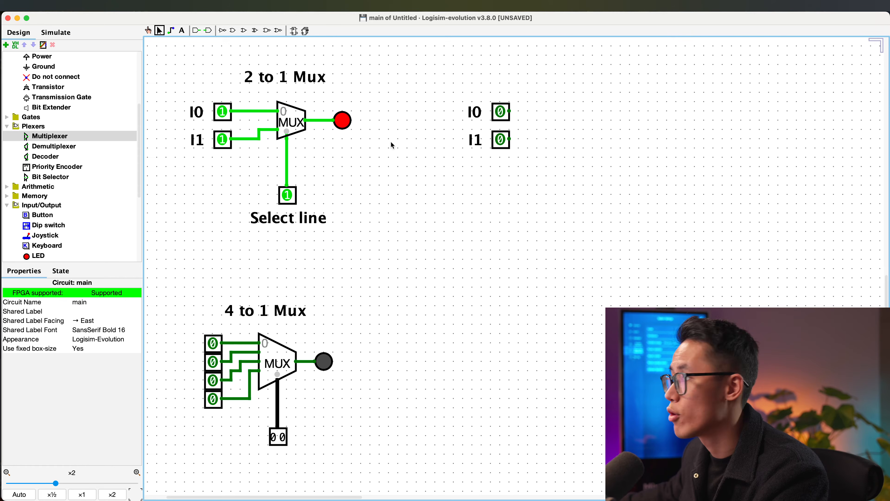
- Duplicate the 2 to 1 Mux's LED and place the copy well to the right of the copied input pins
{"action": "left_click_drag", "start_coordinate": [386, 147], "coordinate": [325, 105]}
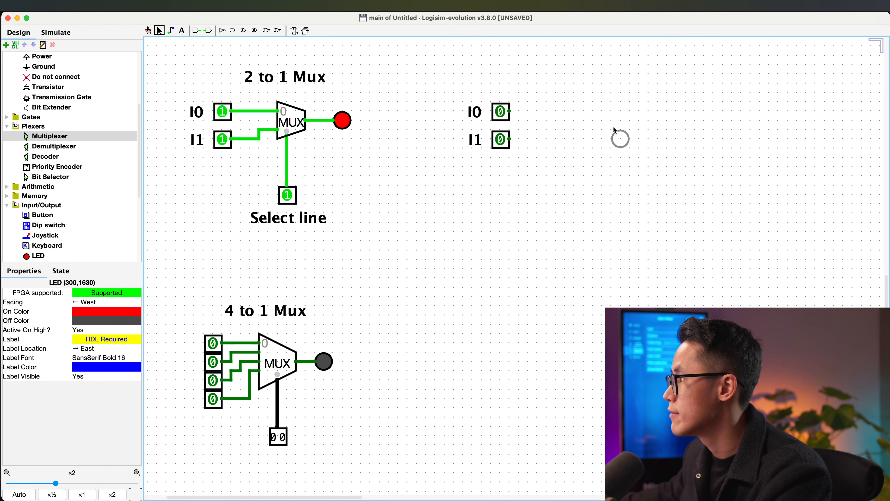
{"action": "left_click_drag", "start_coordinate": [615, 130], "coordinate": [688, 111]}
{"action": "left_click", "coordinate": [765, 128]}
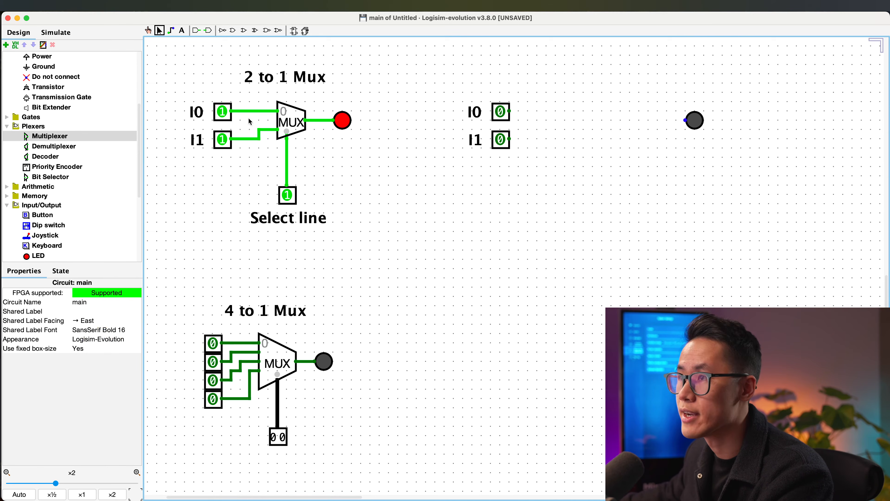
- Duplicate the select pin with its "Select line" label and place the copy below the gap between the copied inputs and LED
{"action": "left_click_drag", "start_coordinate": [243, 174], "coordinate": [379, 236]}
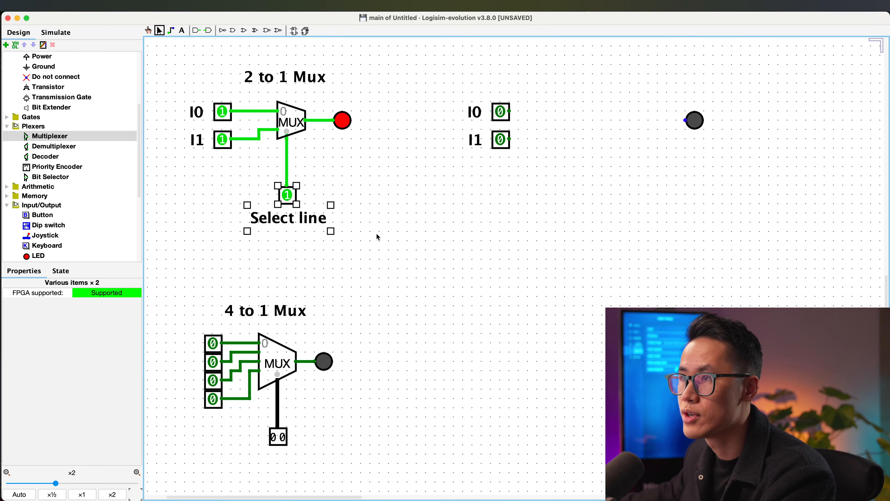
{"action": "key", "text": "super+d"}
{"action": "key", "text": "super+z"}
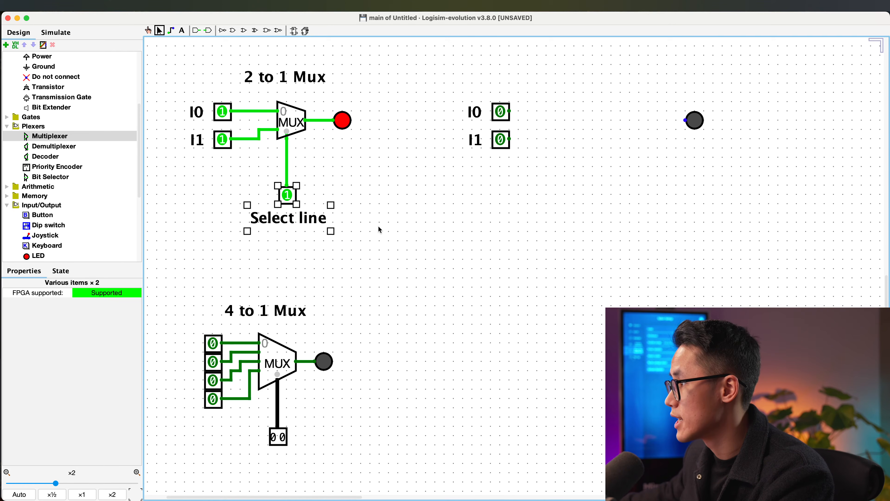
{"action": "left_click", "coordinate": [378, 226]}
{"action": "left_click_drag", "start_coordinate": [378, 241], "coordinate": [212, 172]}
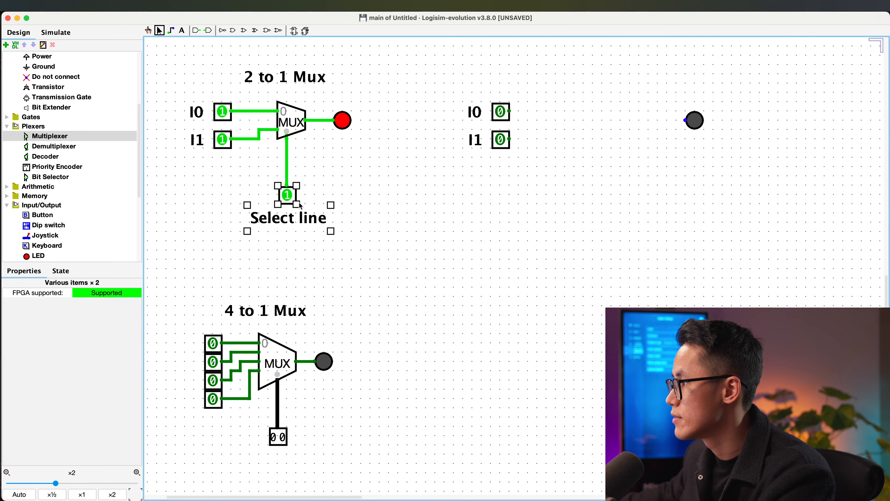
{"action": "key", "text": "super+d"}
{"action": "left_click_drag", "start_coordinate": [305, 222], "coordinate": [575, 241]}
{"action": "left_click", "coordinate": [628, 233]}
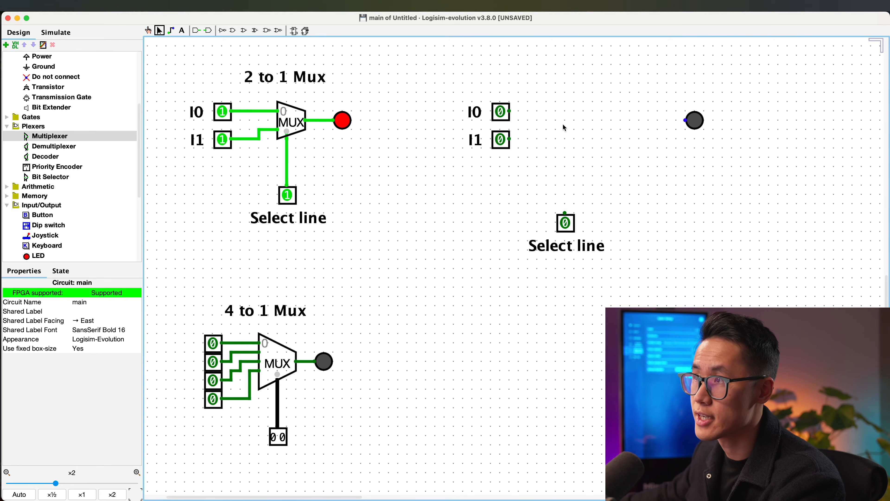
{"action": "left_click_drag", "start_coordinate": [555, 99], "coordinate": [654, 182]}
{"action": "left_click_drag", "start_coordinate": [318, 152], "coordinate": [265, 94]}
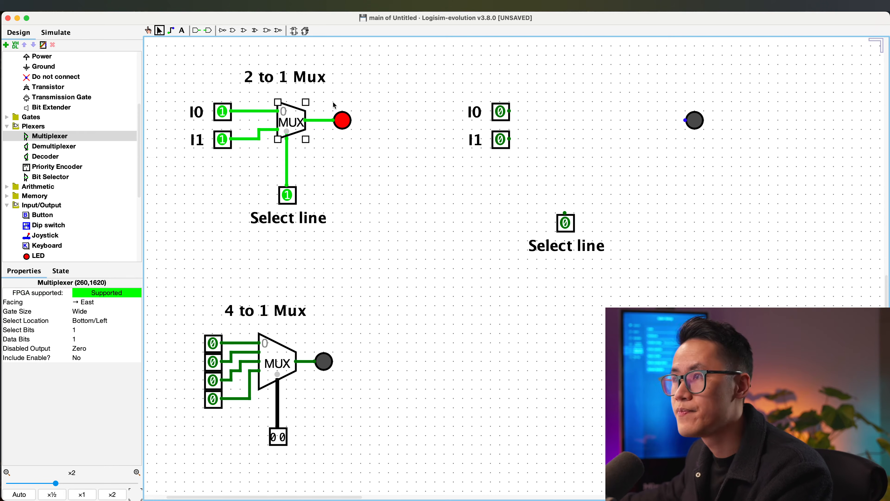
{"action": "left_click", "coordinate": [645, 110]}
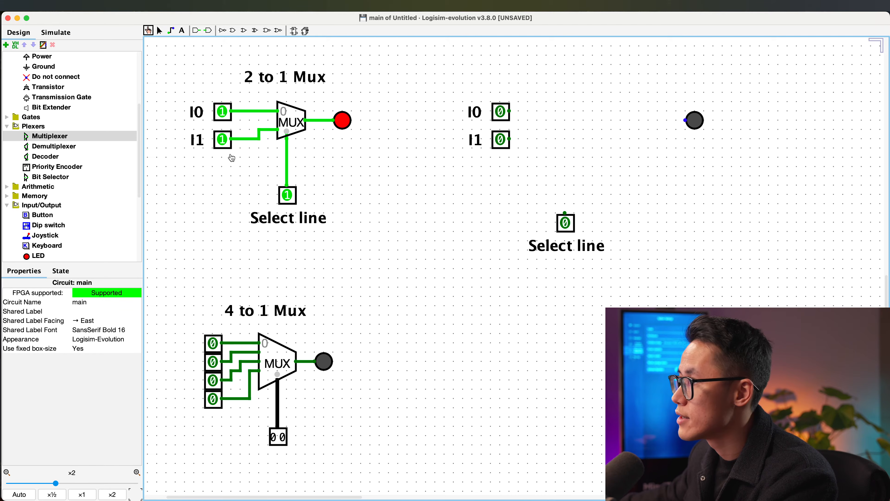
- Set I0, I1 and the select pin of the 2 to 1 Mux to 0, and set the copied I0 pin to 1
{"action": "left_click", "coordinate": [222, 139]}
{"action": "left_click", "coordinate": [222, 112]}
{"action": "left_click", "coordinate": [288, 196]}
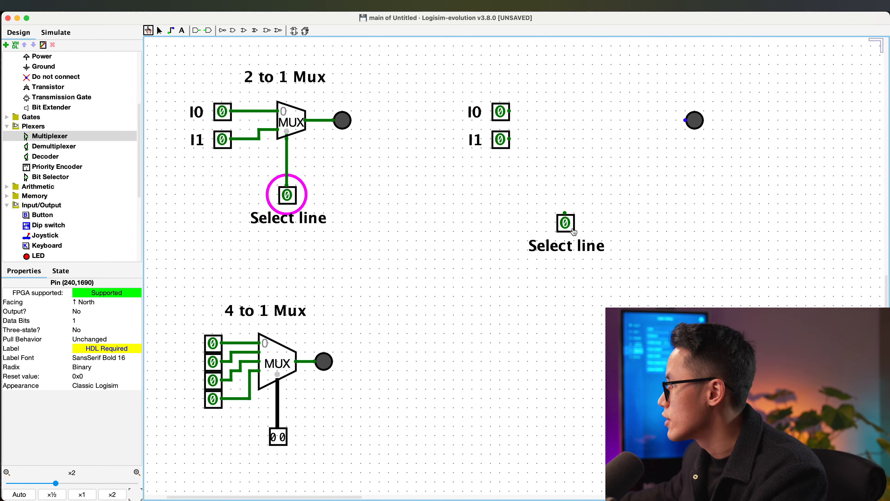
{"action": "left_click", "coordinate": [506, 115]}
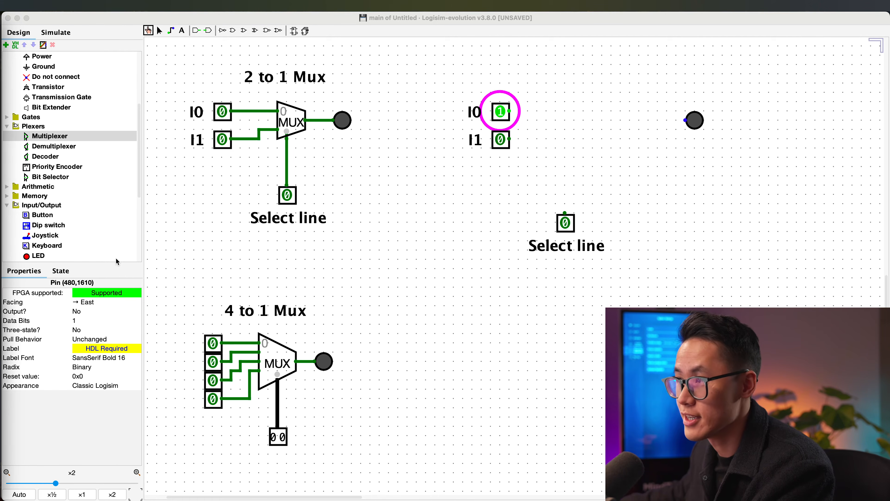
{"action": "left_click_drag", "start_coordinate": [453, 87], "coordinate": [528, 129]}
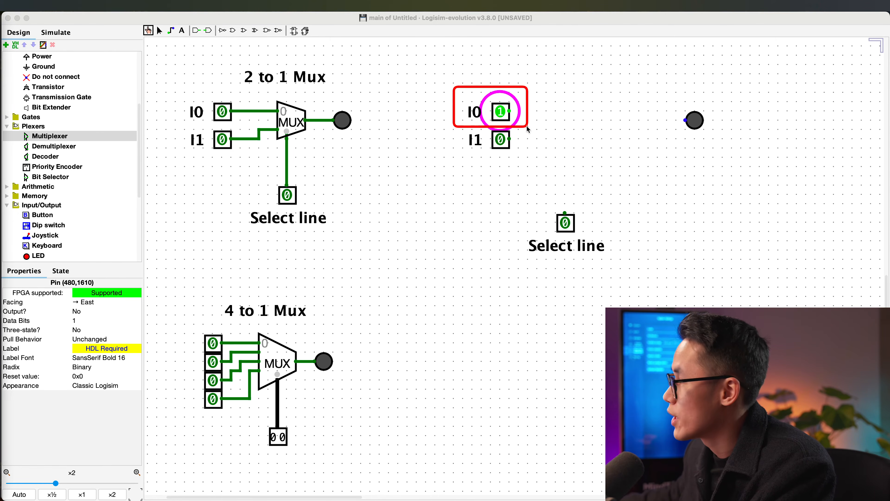
{"action": "left_click_drag", "start_coordinate": [511, 193], "coordinate": [621, 261]}
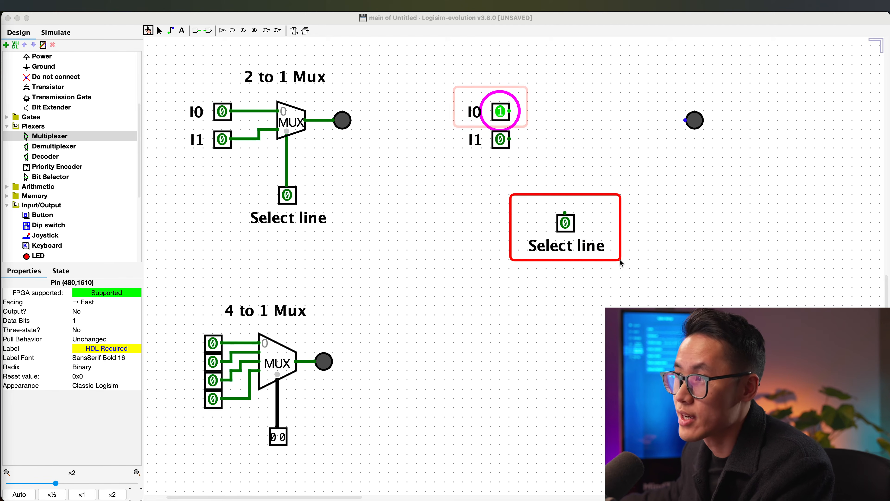
{"action": "left_click_drag", "start_coordinate": [510, 200], "coordinate": [612, 259]}
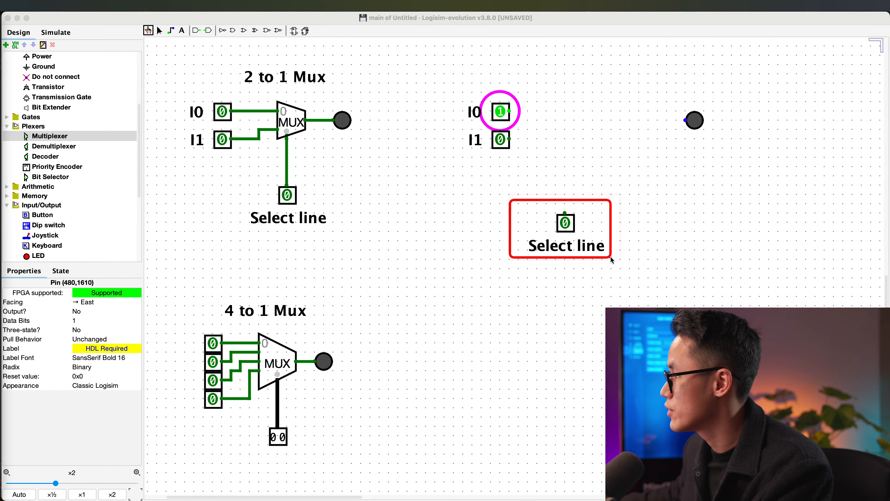
{"action": "left_click_drag", "start_coordinate": [469, 94], "coordinate": [529, 119]}
{"action": "left_click_drag", "start_coordinate": [659, 86], "coordinate": [739, 154]}
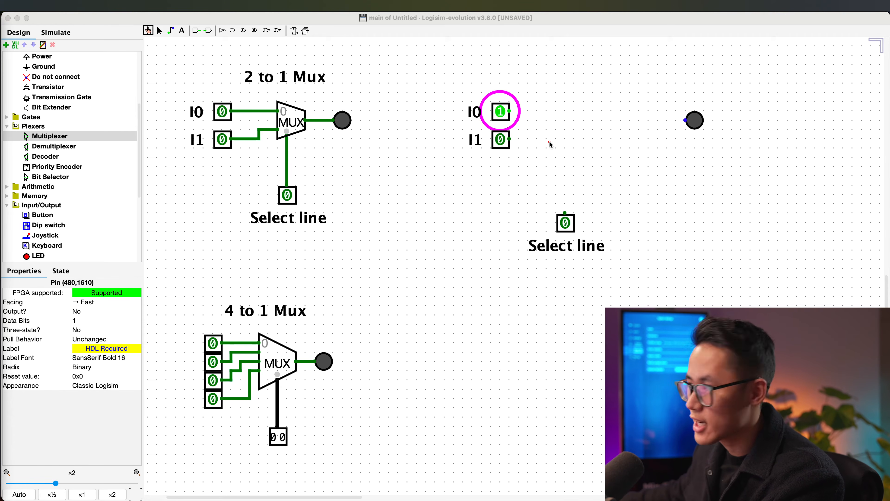
{"action": "left_click_drag", "start_coordinate": [458, 80], "coordinate": [527, 125]}
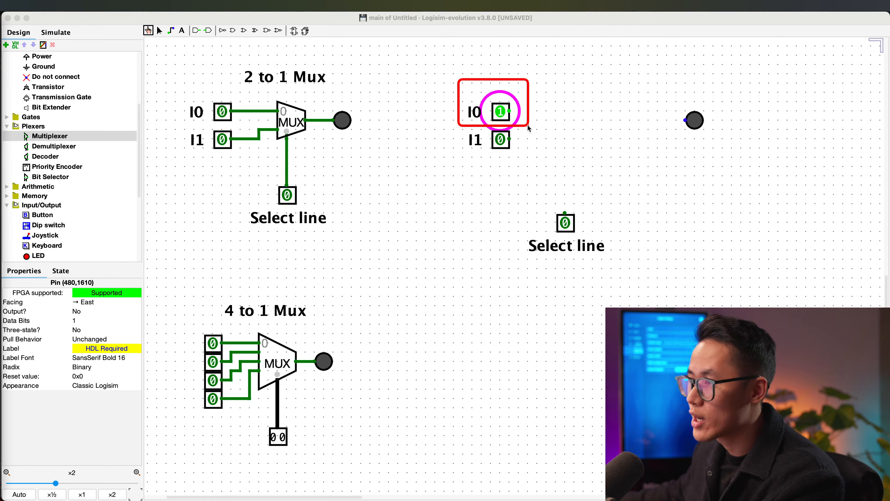
{"action": "left_click_drag", "start_coordinate": [487, 201], "coordinate": [685, 288]}
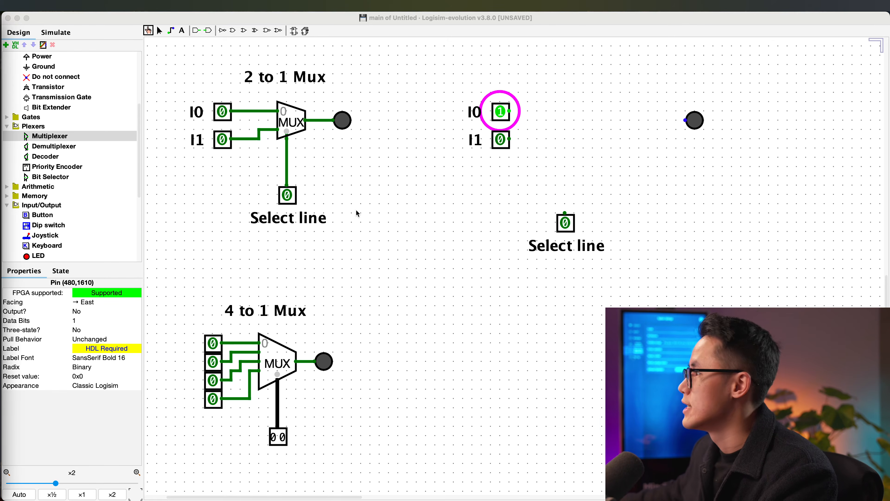
{"action": "mouse_move", "coordinate": [596, 213]}
{"action": "left_mouse_down"}
{"action": "mouse_move", "coordinate": [624, 237]}
{"action": "mouse_move", "coordinate": [587, 213]}
{"action": "left_mouse_up"}
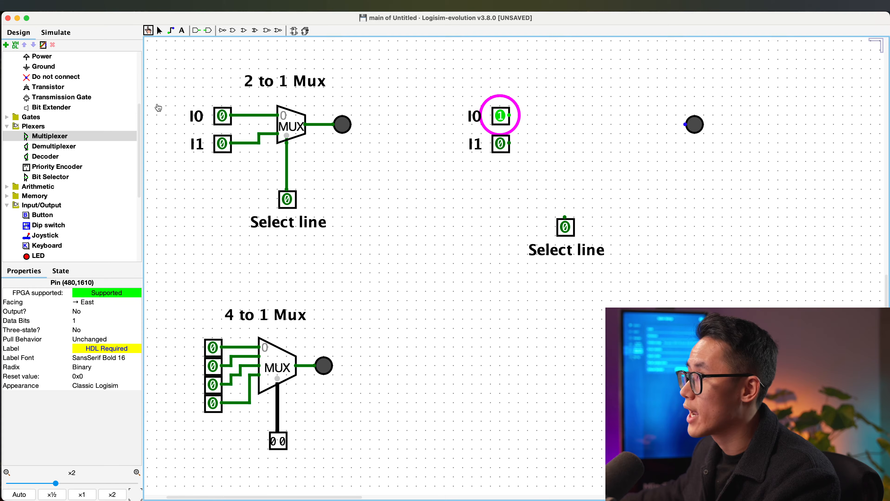
- Collapse the Memory component group and expand the Gates group in the component library
{"action": "left_click_drag", "start_coordinate": [137, 139], "coordinate": [141, 176]}
{"action": "left_click", "coordinate": [9, 128]}
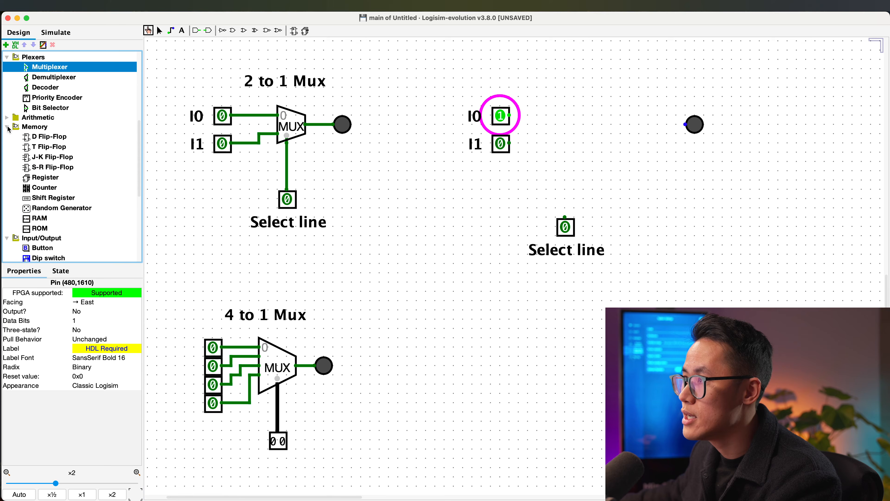
{"action": "left_click", "coordinate": [9, 118]}
{"action": "left_click", "coordinate": [9, 86]}
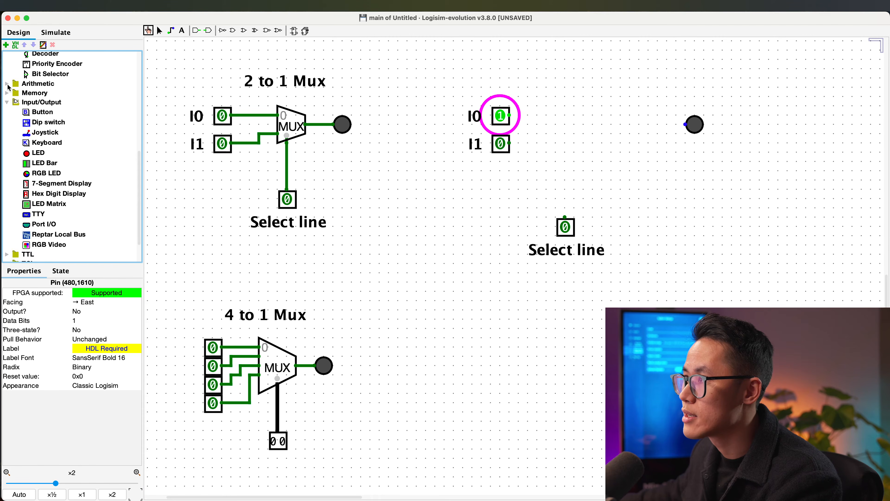
{"action": "left_click_drag", "start_coordinate": [139, 166], "coordinate": [140, 104]}
{"action": "left_click", "coordinate": [8, 151]}
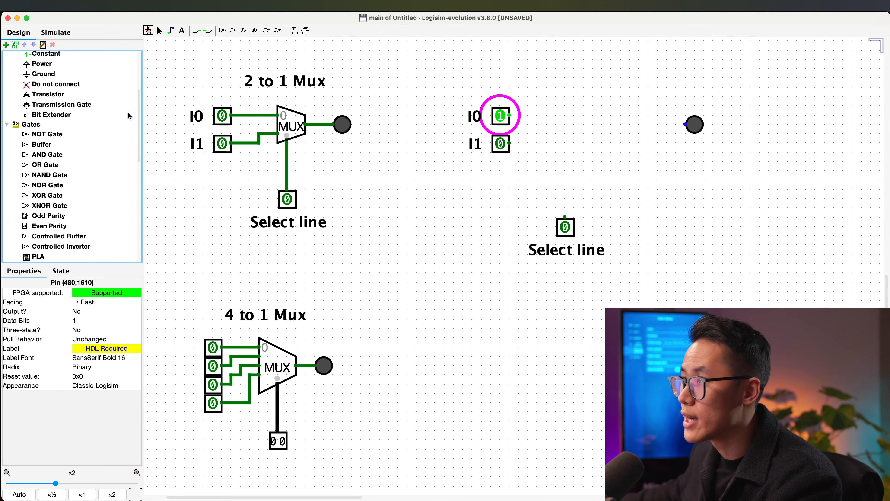
{"action": "mouse_move", "coordinate": [3, 115]}
{"action": "left_mouse_down"}
{"action": "mouse_move", "coordinate": [41, 138]}
{"action": "mouse_move", "coordinate": [114, 249]}
{"action": "left_mouse_up"}
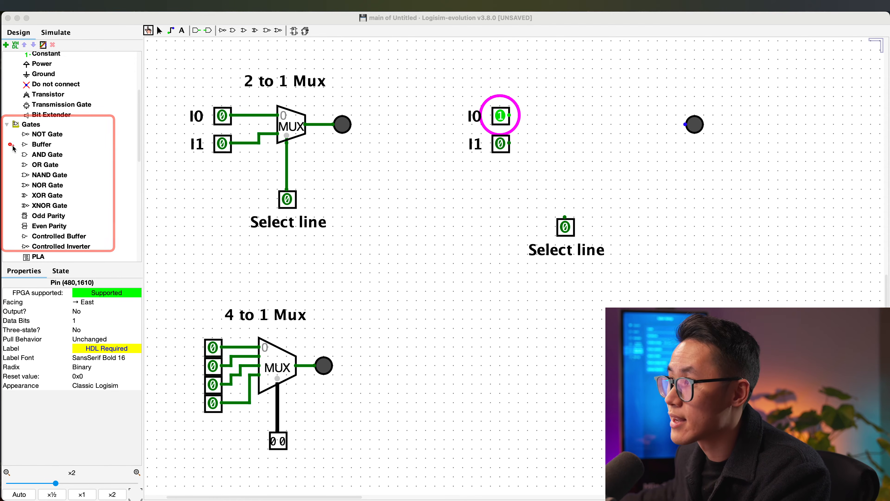
{"action": "left_click_drag", "start_coordinate": [10, 143], "coordinate": [75, 160]}
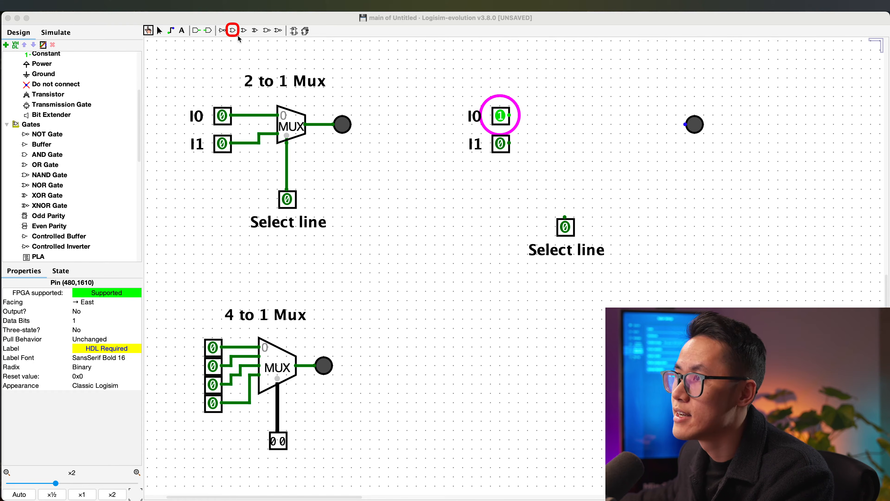
{"action": "mouse_move", "coordinate": [215, 20]}
{"action": "left_mouse_down"}
{"action": "mouse_move", "coordinate": [230, 36]}
{"action": "mouse_move", "coordinate": [248, 35]}
{"action": "left_mouse_up"}
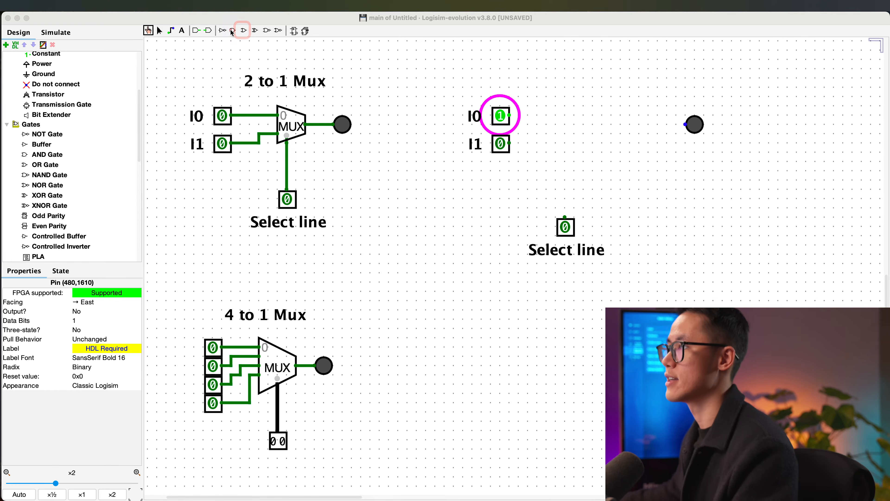
{"action": "left_click", "coordinate": [151, 132]}
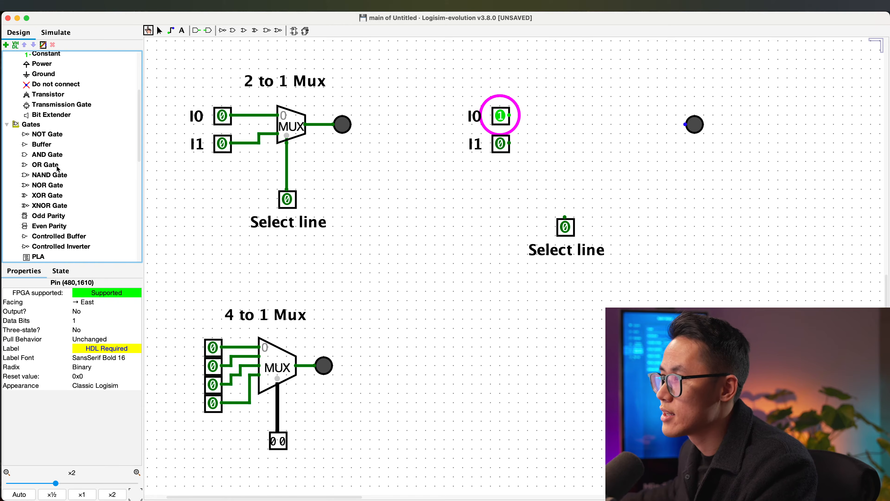
- Place an AND gate between the copied input pins and the copied LED
{"action": "left_click", "coordinate": [48, 155]}
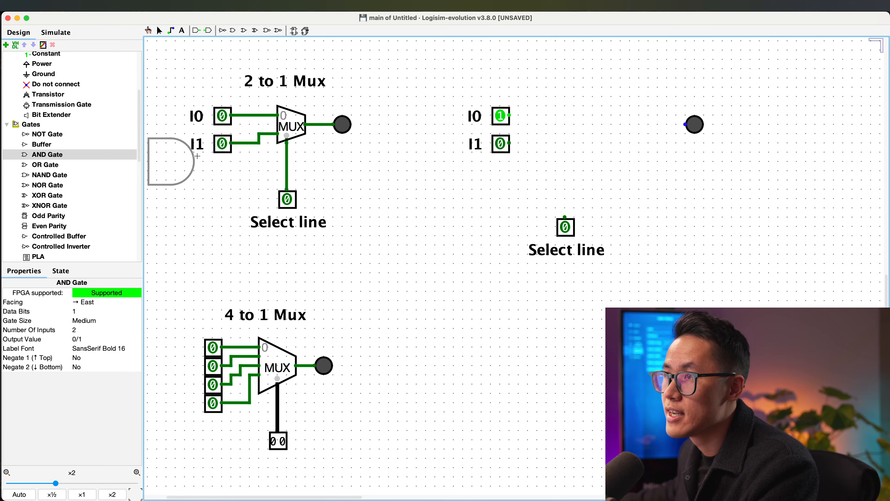
{"action": "left_click", "coordinate": [640, 115]}
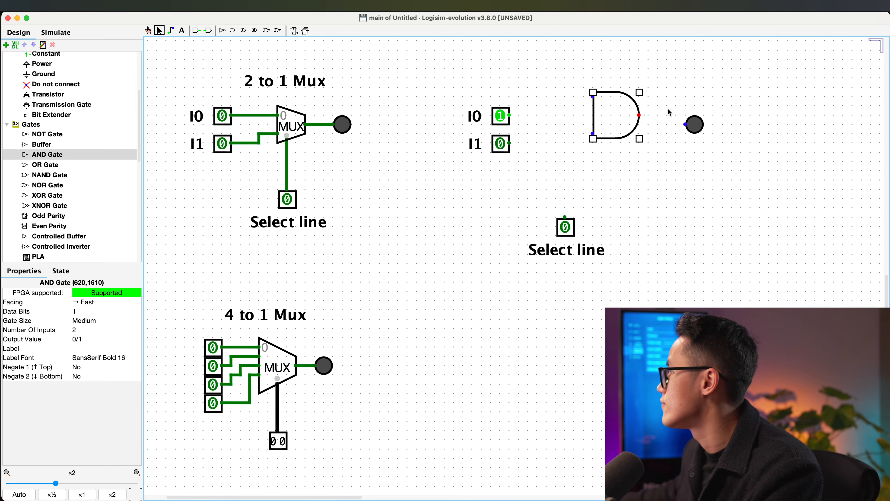
{"action": "left_click", "coordinate": [764, 110]}
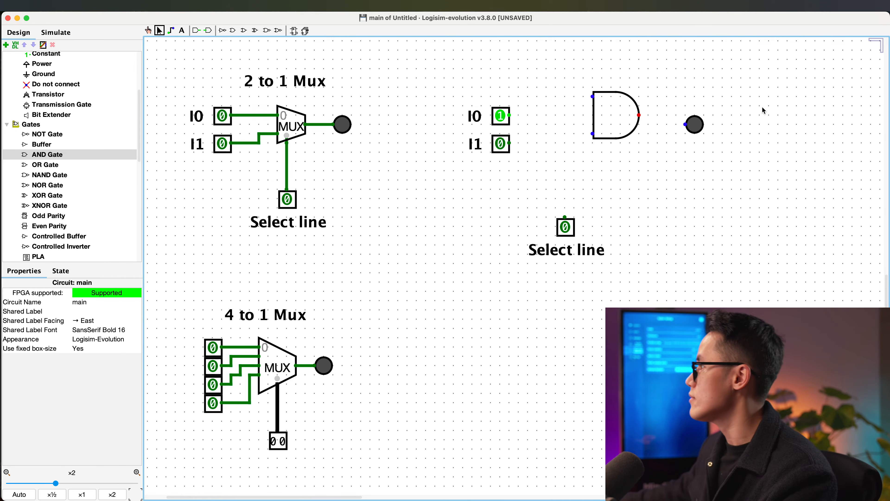
{"action": "left_click", "coordinate": [234, 31]}
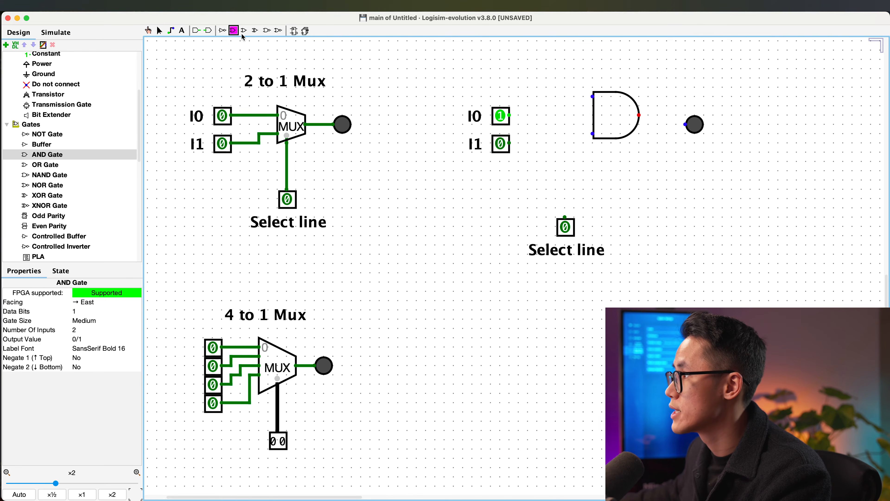
{"action": "left_click", "coordinate": [676, 198]}
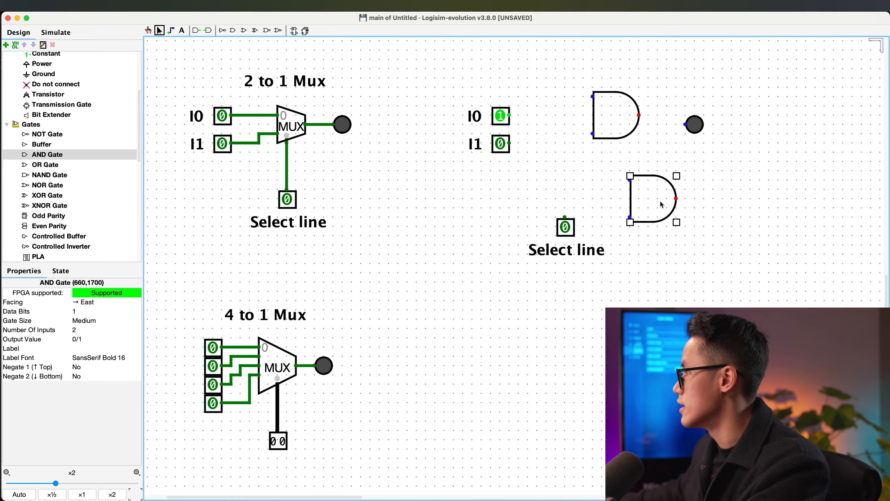
{"action": "key", "text": "Delete"}
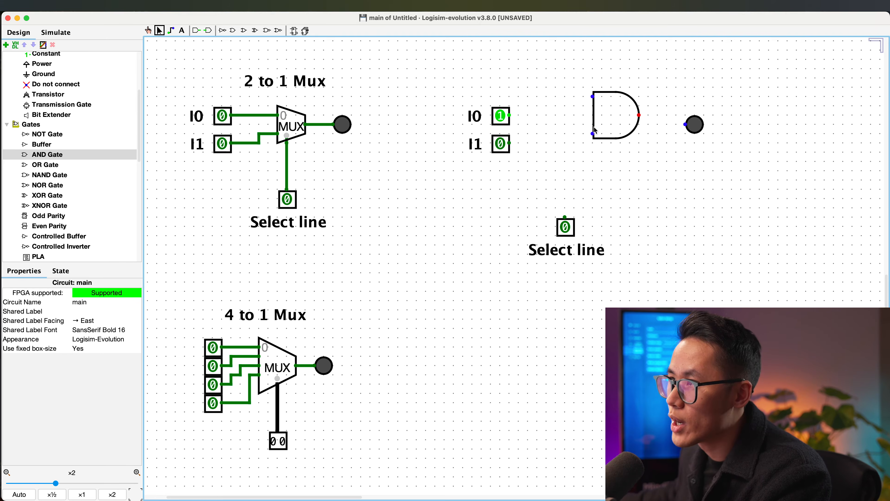
- Move the AND gate down to align its upper input with the copied I0 pin and wire the two together
{"action": "left_click", "coordinate": [607, 110]}
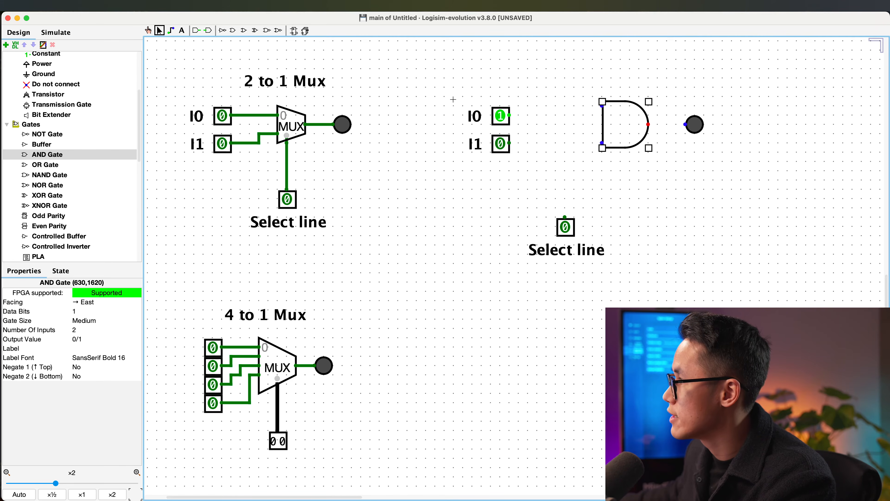
{"action": "mouse_move", "coordinate": [453, 100]}
{"action": "left_mouse_down"}
{"action": "mouse_move", "coordinate": [534, 132]}
{"action": "mouse_move", "coordinate": [595, 110]}
{"action": "mouse_move", "coordinate": [557, 109]}
{"action": "mouse_move", "coordinate": [600, 104]}
{"action": "mouse_move", "coordinate": [616, 118]}
{"action": "left_mouse_up"}
{"action": "left_click", "coordinate": [535, 132]}
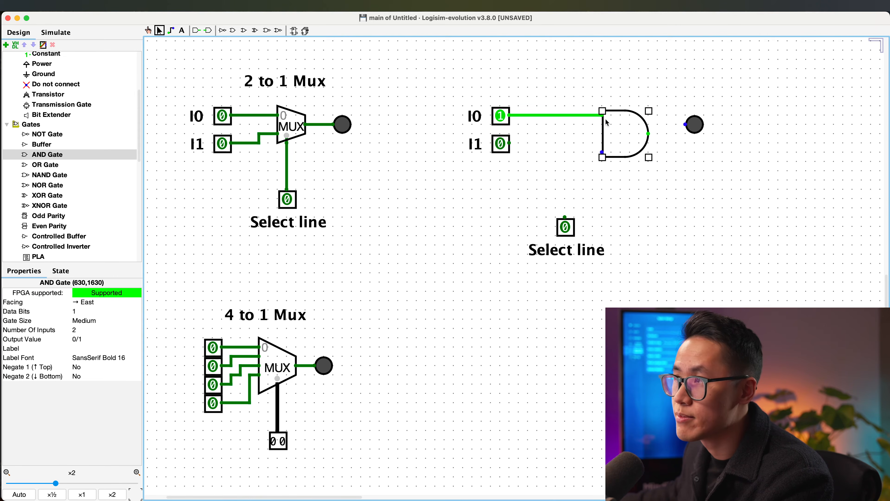
{"action": "left_click", "coordinate": [616, 73]}
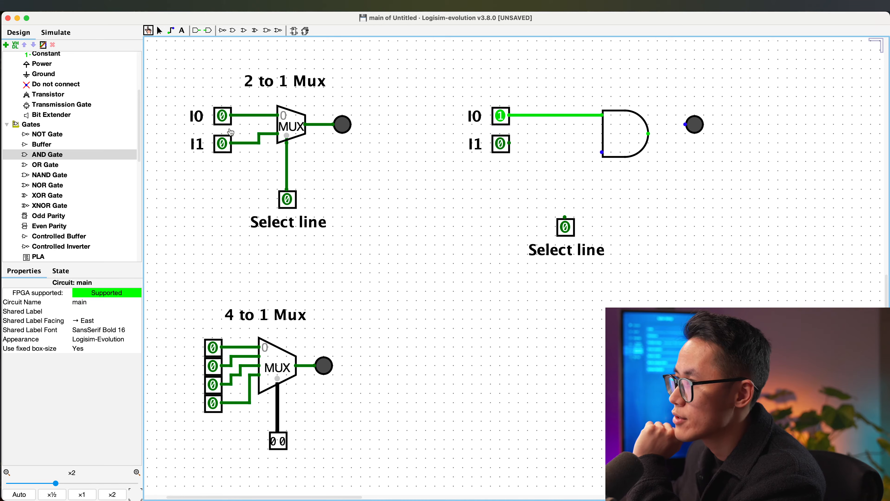
- Test the 2 to 1 Mux by switching its I0 input to 1 and back to 0
{"action": "left_click", "coordinate": [224, 122]}
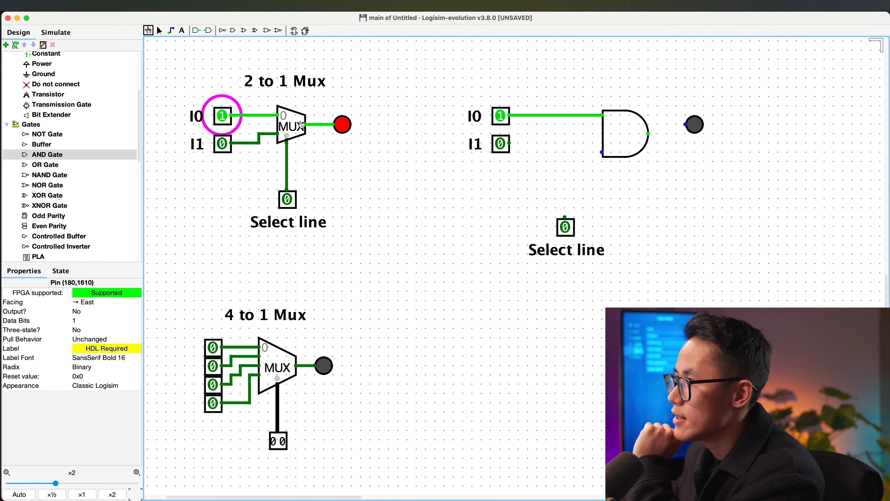
{"action": "left_click", "coordinate": [230, 122]}
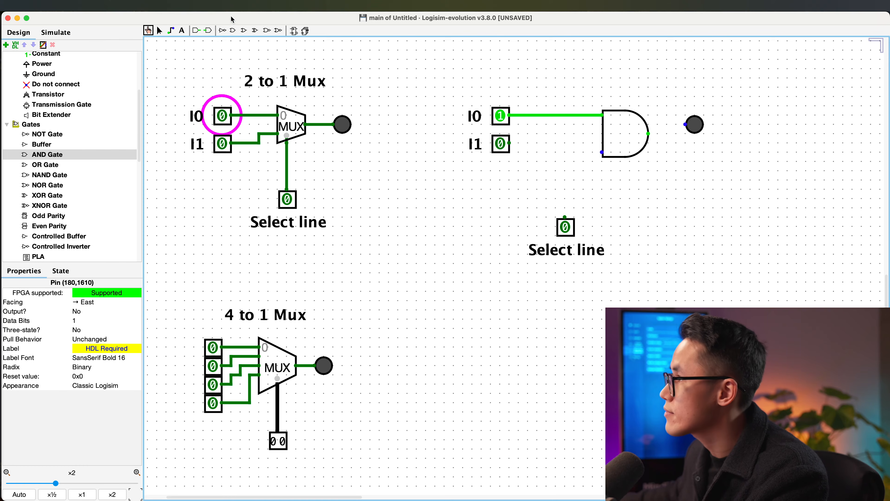
- Place a NOT gate in front of the AND gate's lower input and move the copied select pin with its label slightly down and left
{"action": "left_click", "coordinate": [223, 31]}
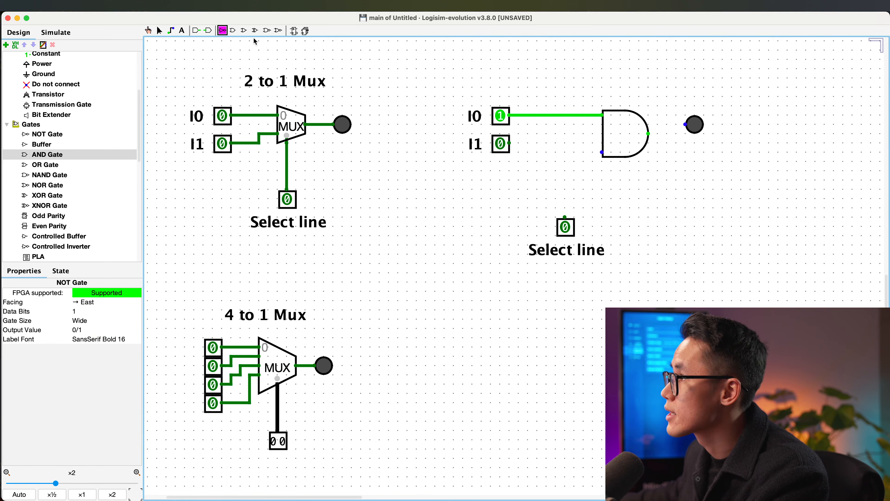
{"action": "left_click", "coordinate": [590, 153]}
{"action": "left_click_drag", "start_coordinate": [517, 205], "coordinate": [627, 280]}
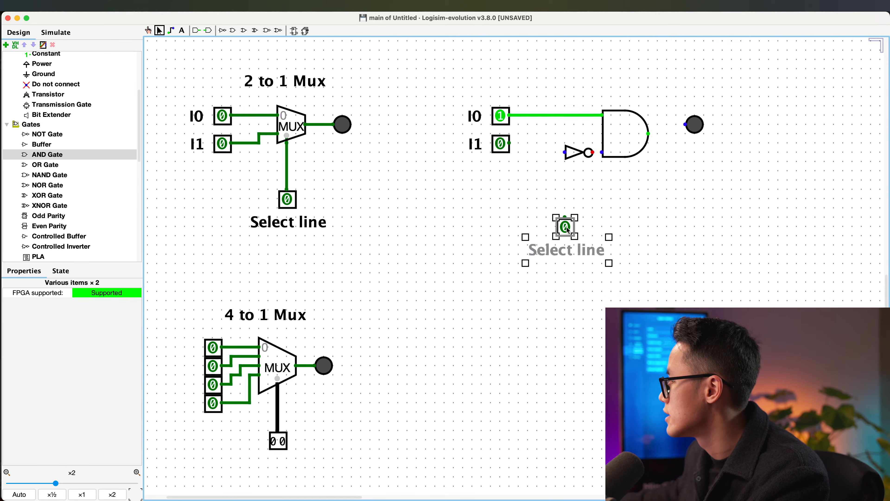
{"action": "left_click_drag", "start_coordinate": [575, 220], "coordinate": [565, 223]}
- Wire the copied select pin through the NOT gate into the AND gate's lower input and connect the copied LED to the AND output
{"action": "left_click", "coordinate": [566, 224]}
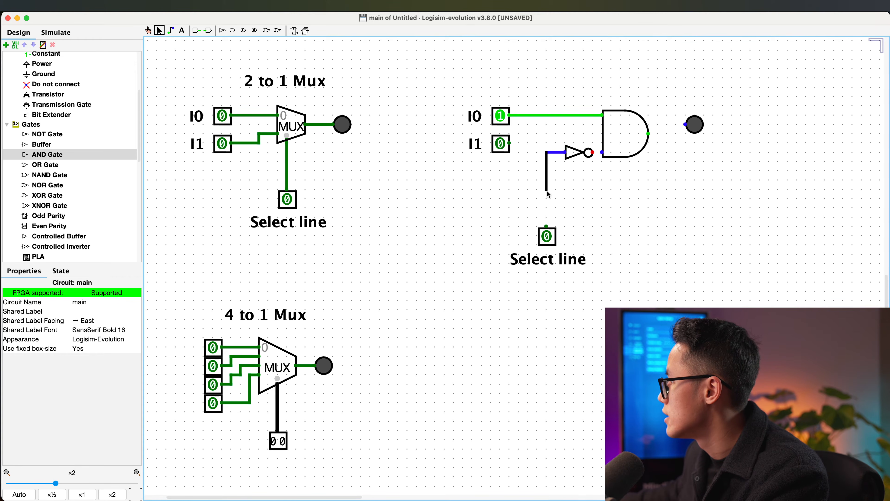
{"action": "left_click_drag", "start_coordinate": [591, 152], "coordinate": [602, 152]}
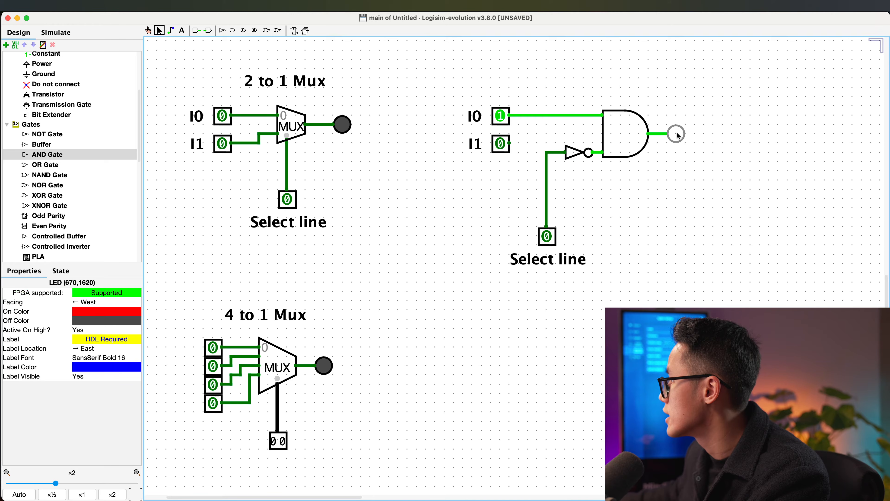
{"action": "left_click", "coordinate": [672, 133]}
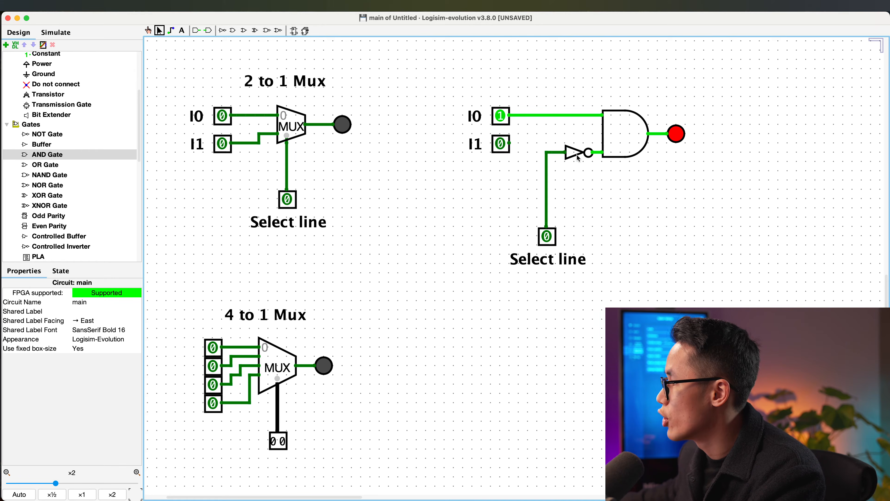
{"action": "left_click_drag", "start_coordinate": [487, 218], "coordinate": [624, 290]}
{"action": "left_click", "coordinate": [592, 165]}
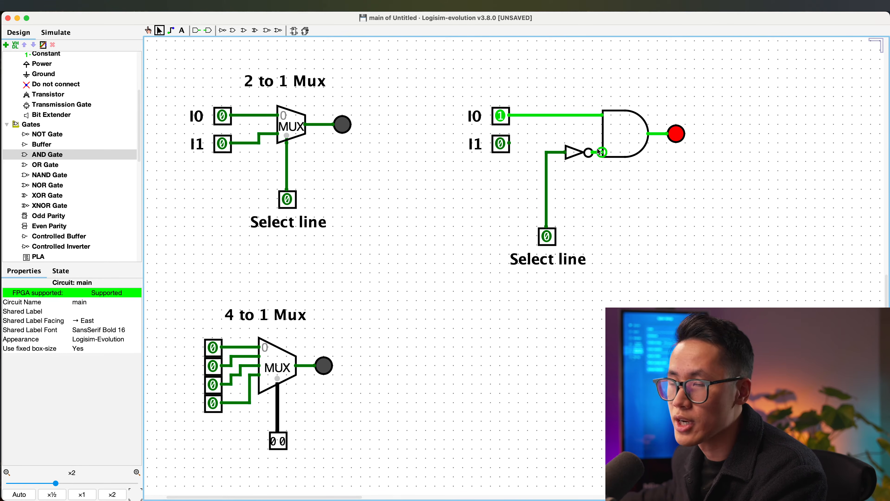
{"action": "key", "text": "super+Tab"}
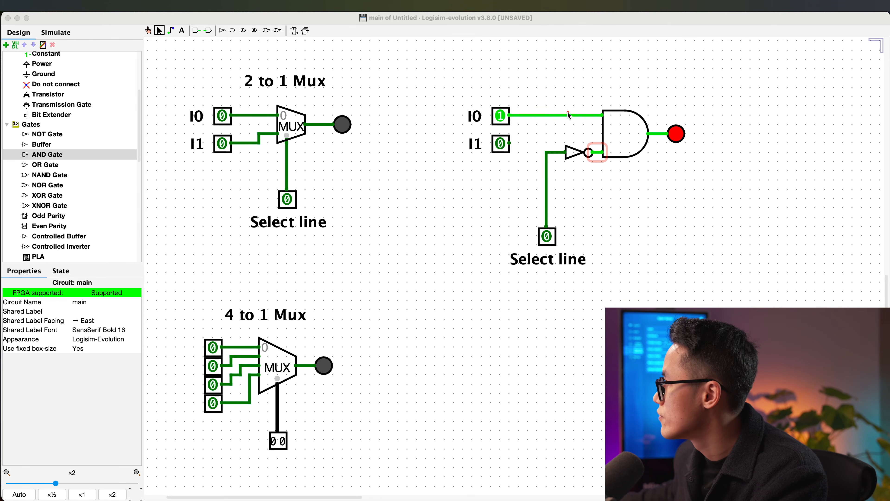
{"action": "left_click_drag", "start_coordinate": [512, 115], "coordinate": [699, 147]}
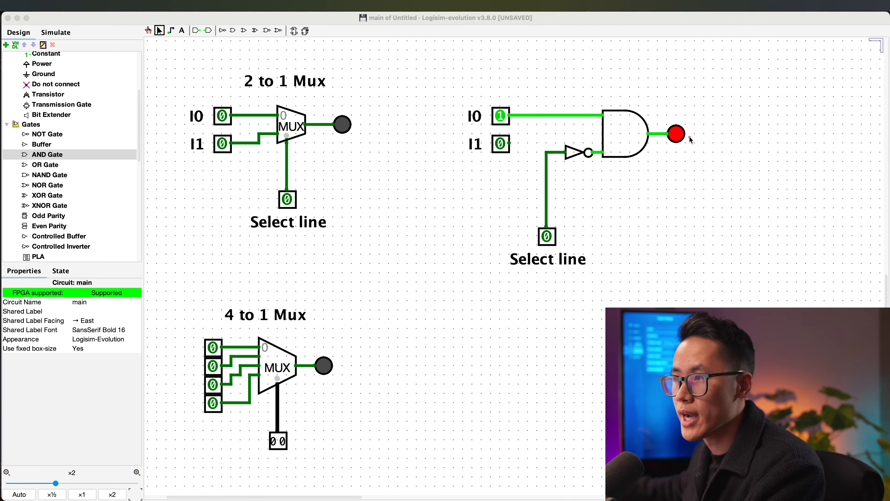
{"action": "left_click_drag", "start_coordinate": [531, 143], "coordinate": [610, 250]}
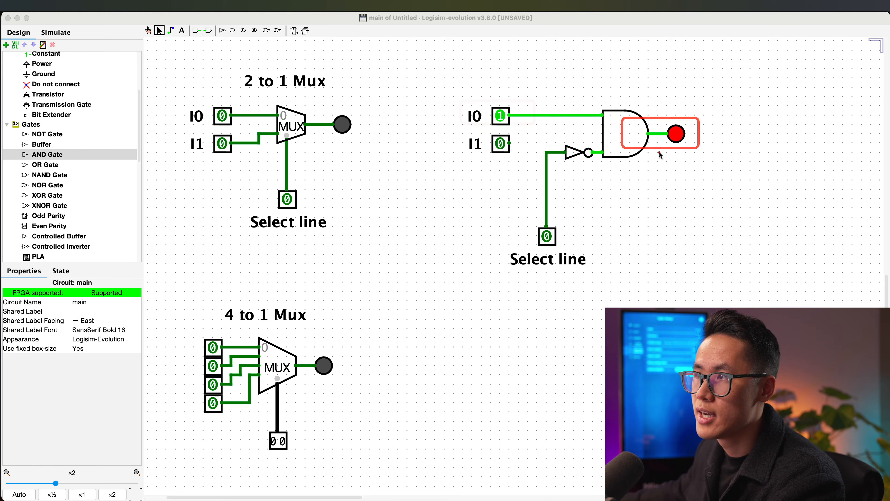
{"action": "mouse_move", "coordinate": [530, 141]}
{"action": "left_mouse_down"}
{"action": "mouse_move", "coordinate": [603, 227]}
{"action": "mouse_move", "coordinate": [605, 265]}
{"action": "left_mouse_up"}
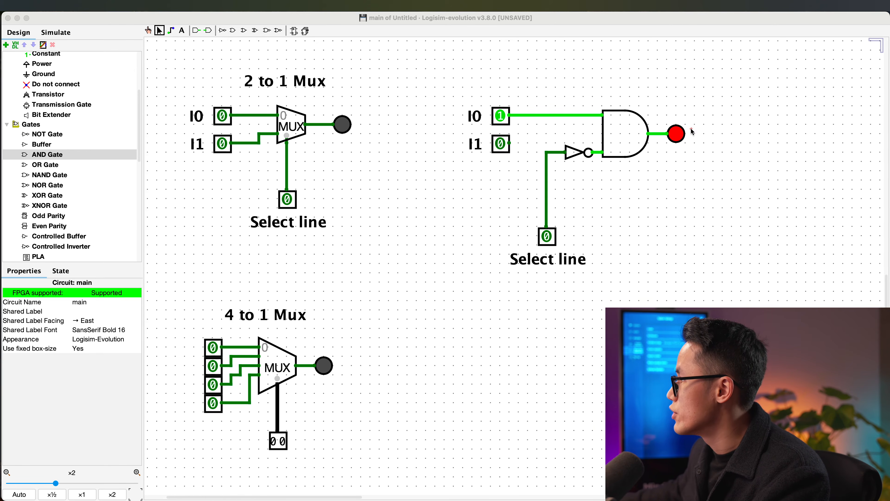
{"action": "left_click_drag", "start_coordinate": [499, 237], "coordinate": [651, 302]}
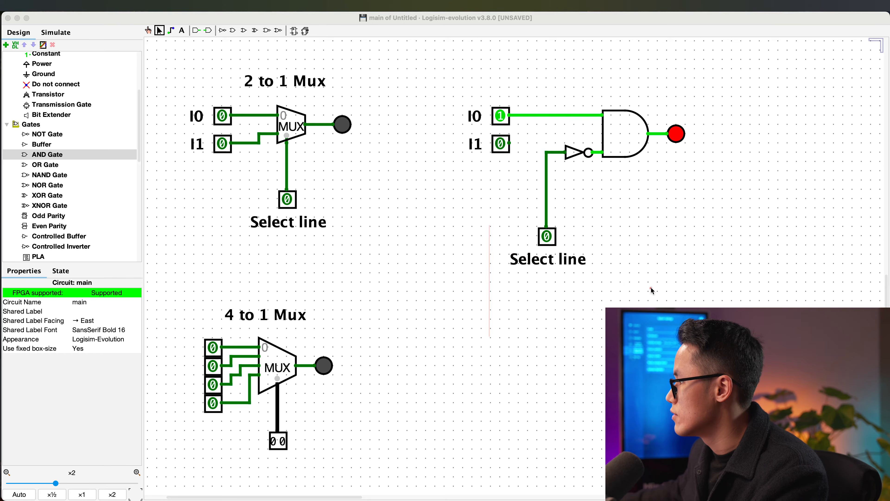
{"action": "left_click_drag", "start_coordinate": [490, 219], "coordinate": [495, 220]}
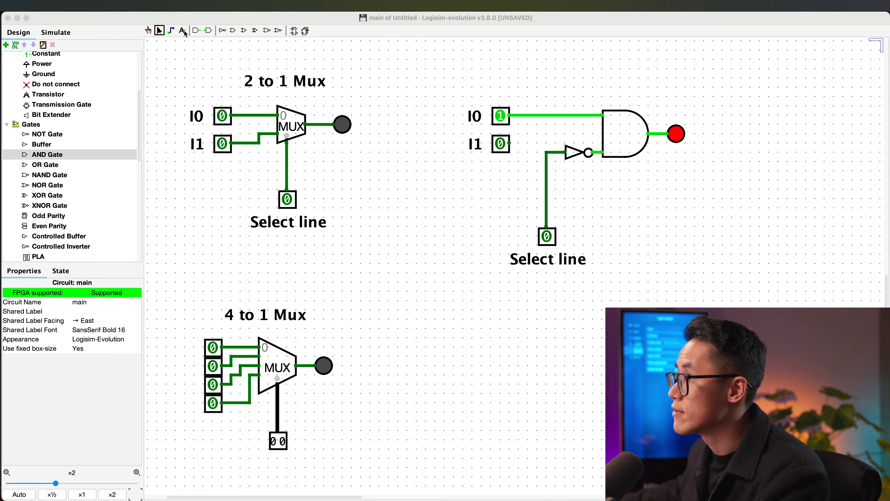
{"action": "left_click", "coordinate": [170, 121]}
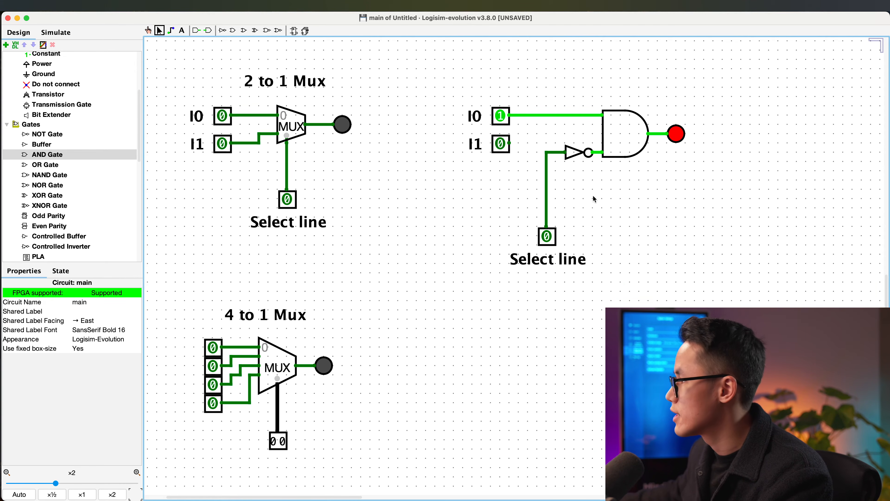
- Set the select line of the 2 to 1 Mux to 1 and toggle its I1 input repeatedly to test it, ending at 0
{"action": "left_click", "coordinate": [504, 149]}
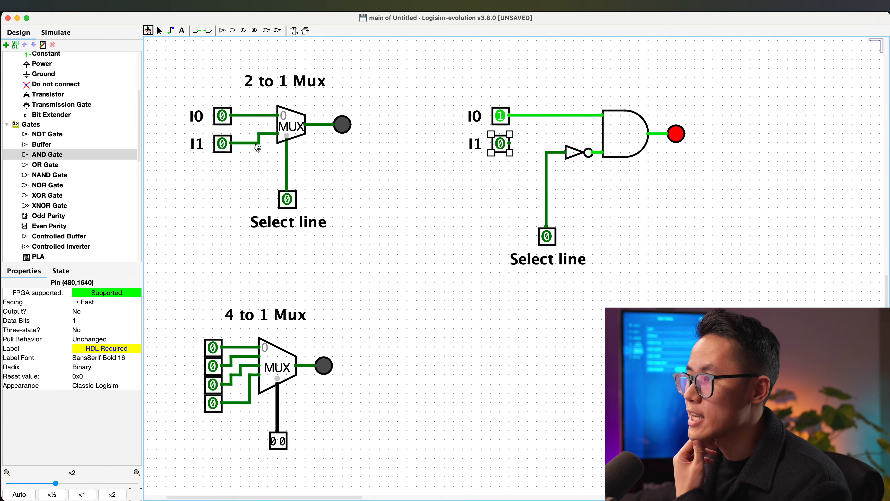
{"action": "left_click", "coordinate": [287, 205]}
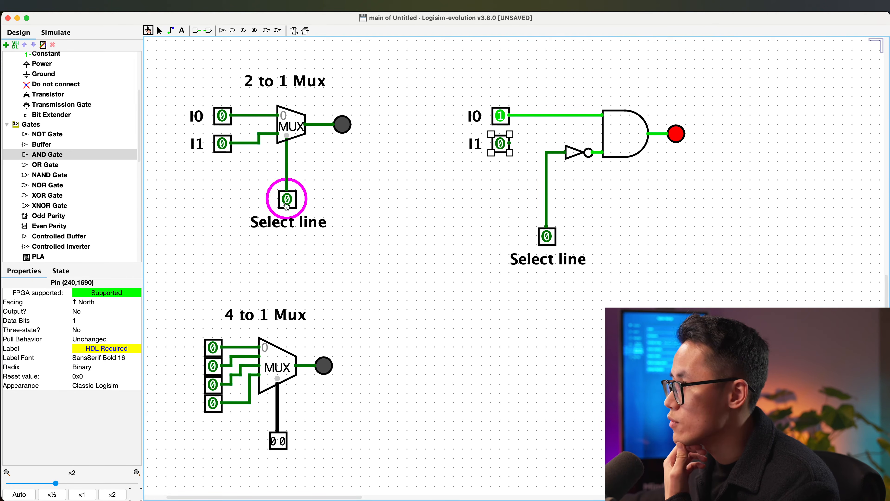
{"action": "left_click", "coordinate": [224, 146]}
{"action": "left_click", "coordinate": [224, 145]}
{"action": "left_click", "coordinate": [224, 145]}
{"action": "left_click", "coordinate": [224, 145]}
{"action": "left_click", "coordinate": [224, 146]}
{"action": "left_click", "coordinate": [225, 145]}
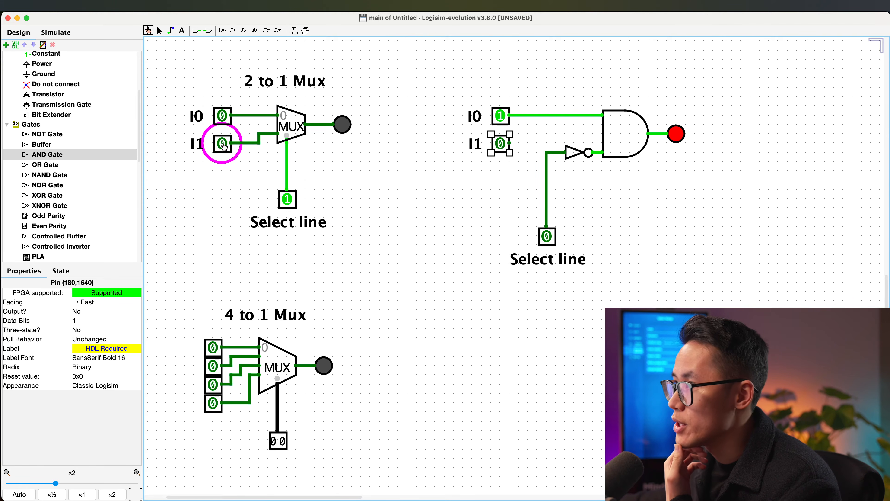
{"action": "left_click", "coordinate": [225, 145]}
{"action": "left_click", "coordinate": [224, 145]}
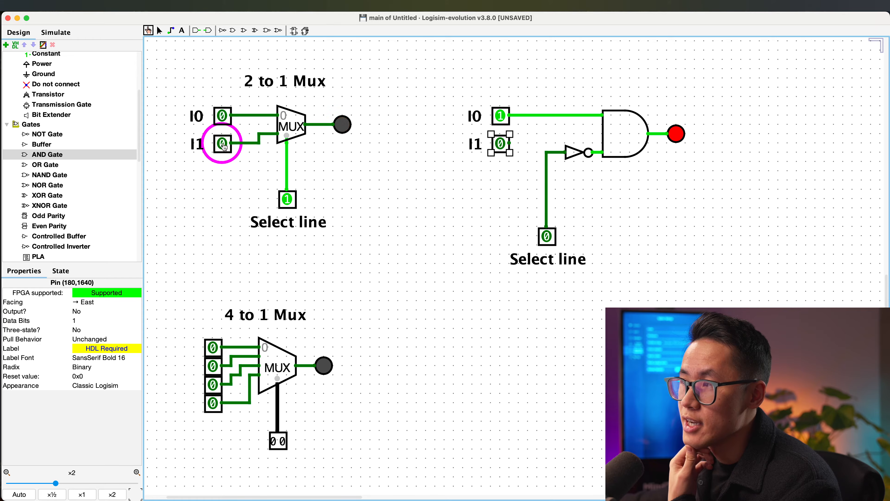
- Toggle the I1 input of the 2 to 1 Mux repeatedly to test its output, ending at 1
{"action": "left_click", "coordinate": [225, 146]}
{"action": "left_click", "coordinate": [224, 145]}
{"action": "left_click", "coordinate": [224, 145]}
{"action": "left_click", "coordinate": [225, 146]}
{"action": "left_click", "coordinate": [225, 146]}
{"action": "left_click", "coordinate": [224, 145]}
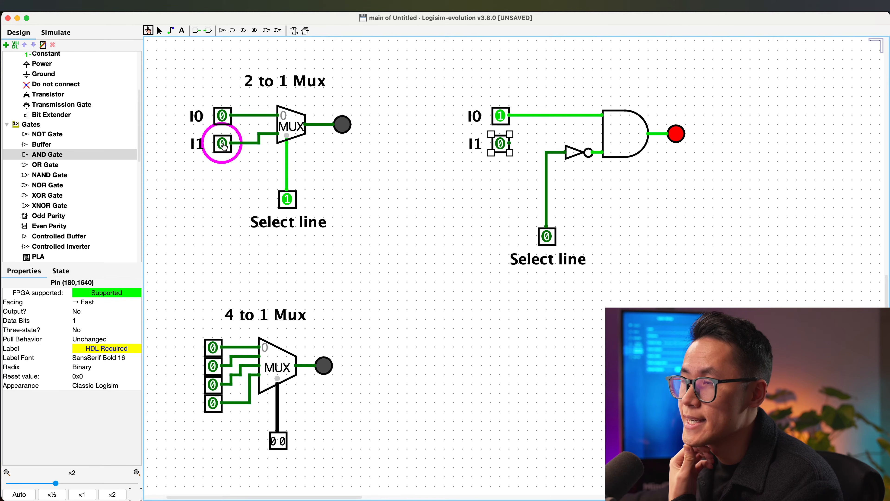
{"action": "left_click", "coordinate": [224, 145]}
{"action": "left_click", "coordinate": [224, 145]}
{"action": "left_click", "coordinate": [224, 146]}
{"action": "left_click", "coordinate": [224, 145]}
{"action": "left_click", "coordinate": [224, 146]}
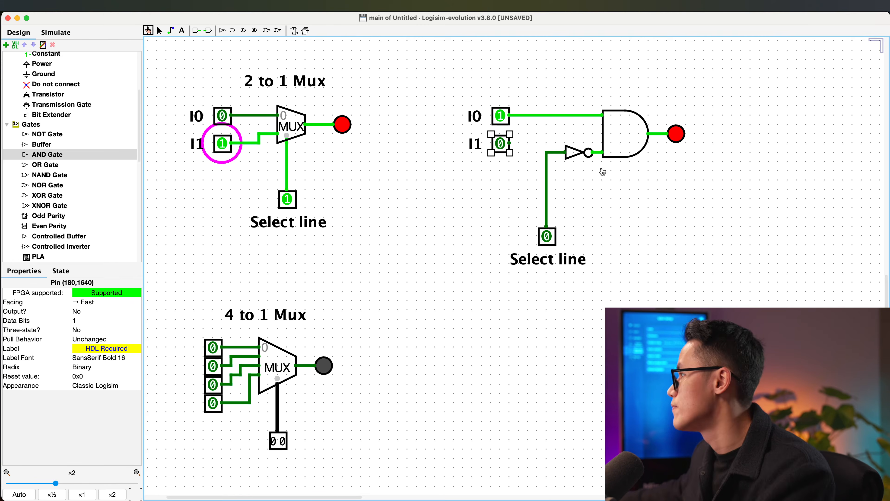
- Duplicate the AND gate and place the copy directly below the original, clear of the NOT gate
{"action": "left_click", "coordinate": [159, 31]}
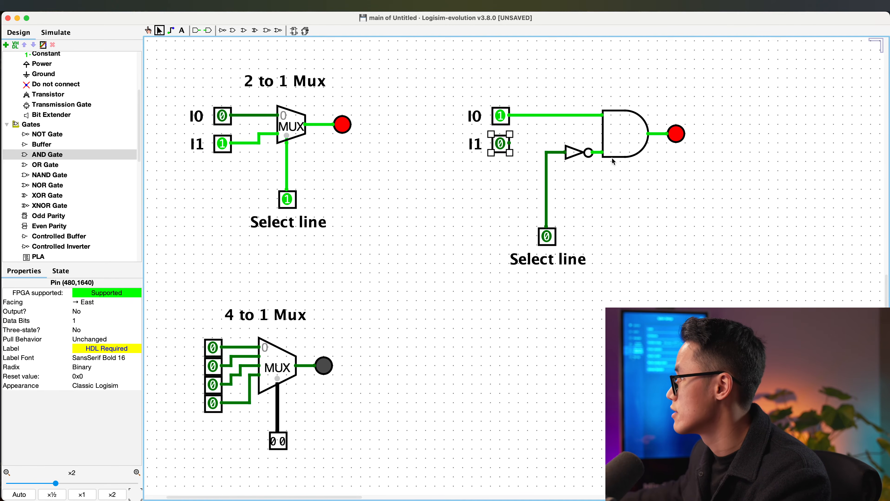
{"action": "left_click", "coordinate": [631, 142]}
{"action": "key", "text": "super+d"}
{"action": "left_click_drag", "start_coordinate": [632, 142], "coordinate": [625, 186]}
- Shift the gate circuit's select pin and label slightly down, and wire I1 to the lower AND gate's upper input
{"action": "left_click_drag", "start_coordinate": [482, 212], "coordinate": [597, 293]}
{"action": "left_click_drag", "start_coordinate": [562, 258], "coordinate": [562, 268]}
{"action": "left_click", "coordinate": [596, 234]}
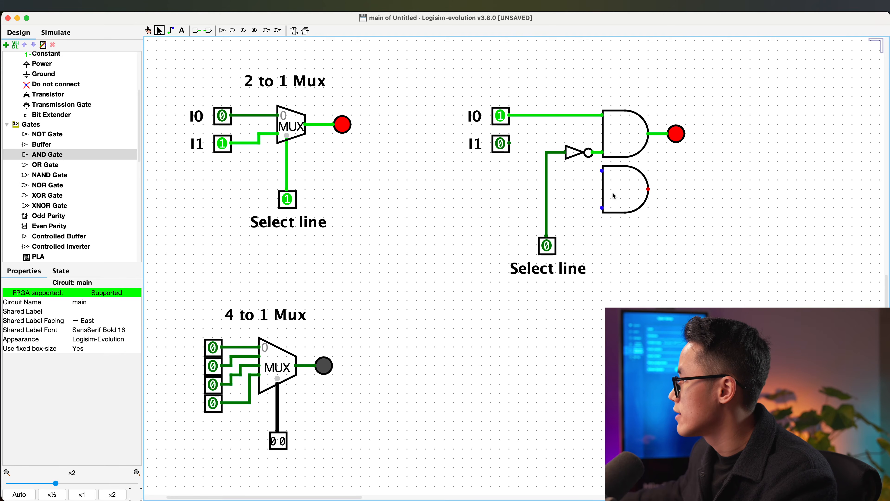
{"action": "left_click", "coordinate": [504, 144]}
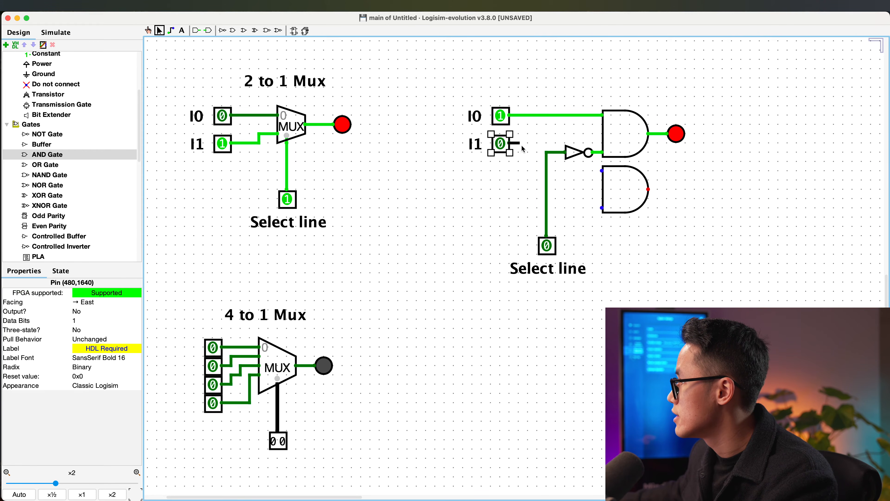
{"action": "mouse_move", "coordinate": [523, 149]}
{"action": "left_mouse_down"}
{"action": "mouse_move", "coordinate": [557, 177]}
{"action": "mouse_move", "coordinate": [530, 175]}
{"action": "mouse_move", "coordinate": [602, 171]}
{"action": "left_mouse_up"}
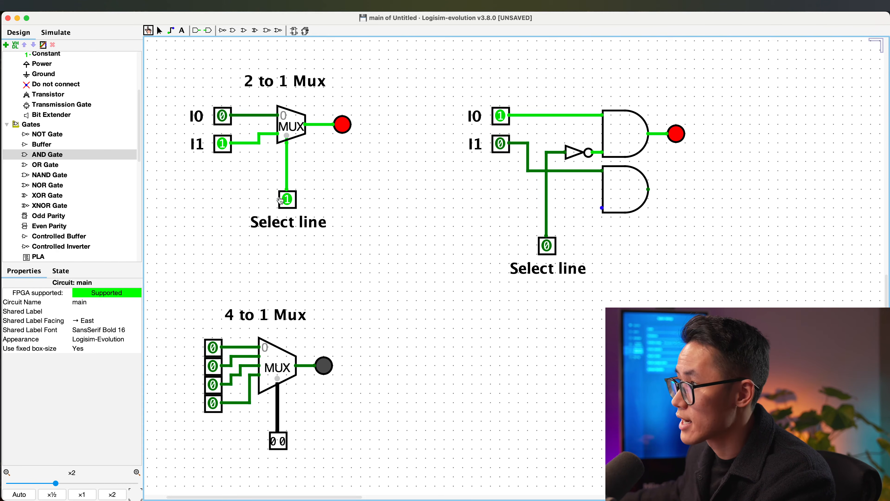
- Retest the 2 to 1 Mux by toggling its I1 input repeatedly, ending at 0
{"action": "left_click", "coordinate": [223, 145]}
{"action": "left_click", "coordinate": [224, 145]}
{"action": "left_click", "coordinate": [226, 147]}
{"action": "left_click", "coordinate": [227, 147]}
{"action": "left_click", "coordinate": [228, 147]}
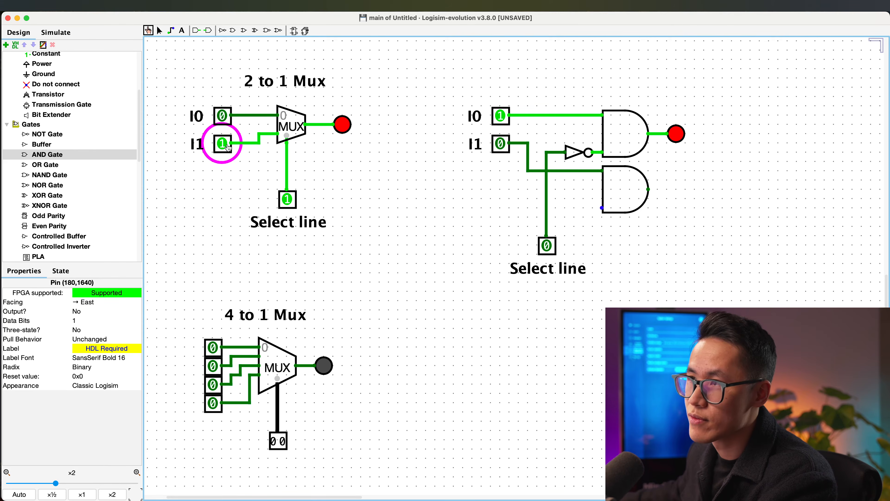
{"action": "left_click", "coordinate": [228, 148]}
{"action": "left_click", "coordinate": [228, 148]}
{"action": "left_click", "coordinate": [228, 147]}
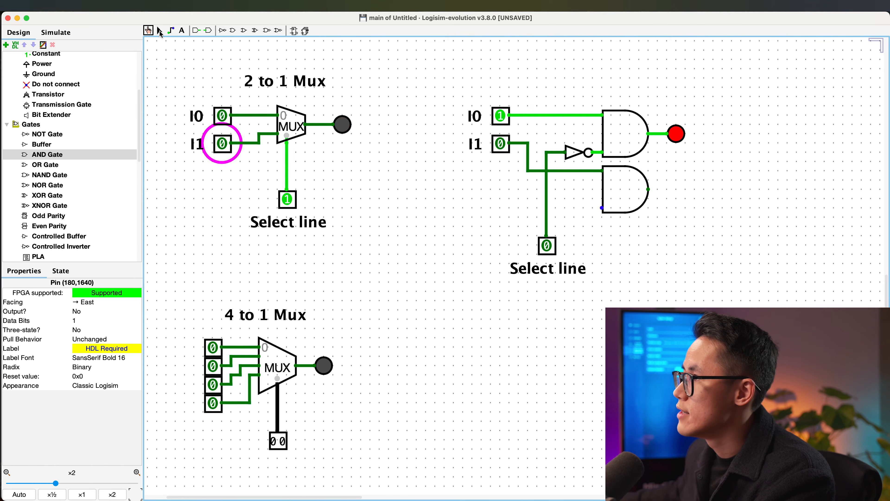
- Branch the select wire to the lower AND gate's lower input and delete the LED on the upper AND gate's output
{"action": "left_click", "coordinate": [160, 31]}
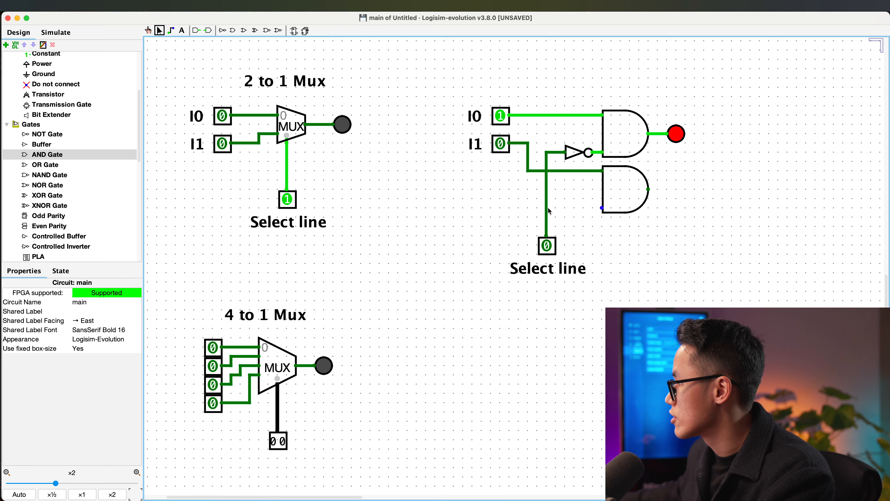
{"action": "left_click_drag", "start_coordinate": [550, 211], "coordinate": [600, 208]}
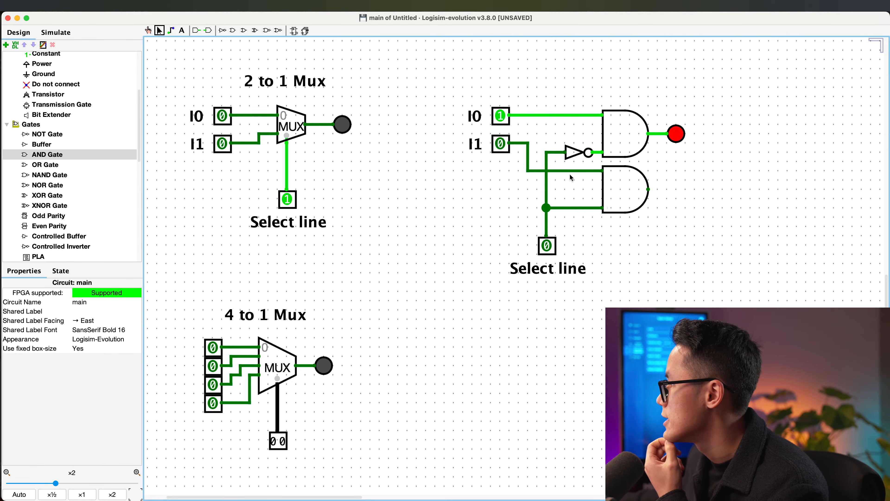
{"action": "left_click", "coordinate": [672, 137]}
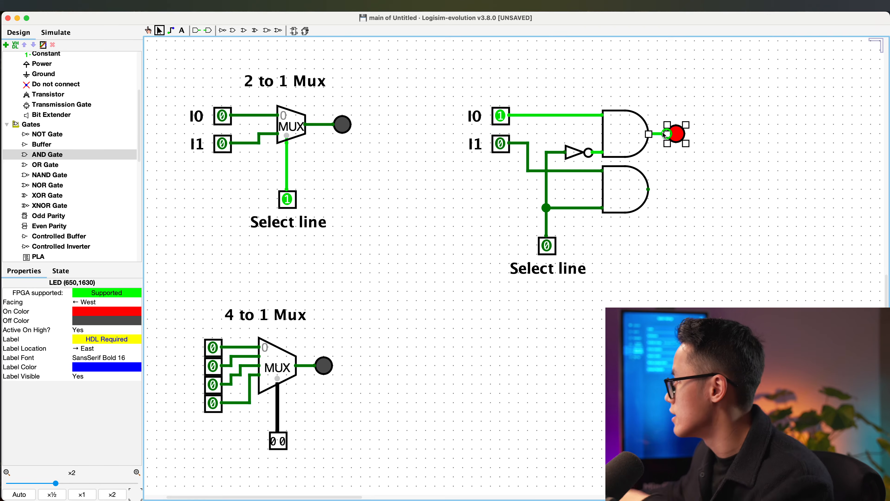
{"action": "key", "text": "BackSpace"}
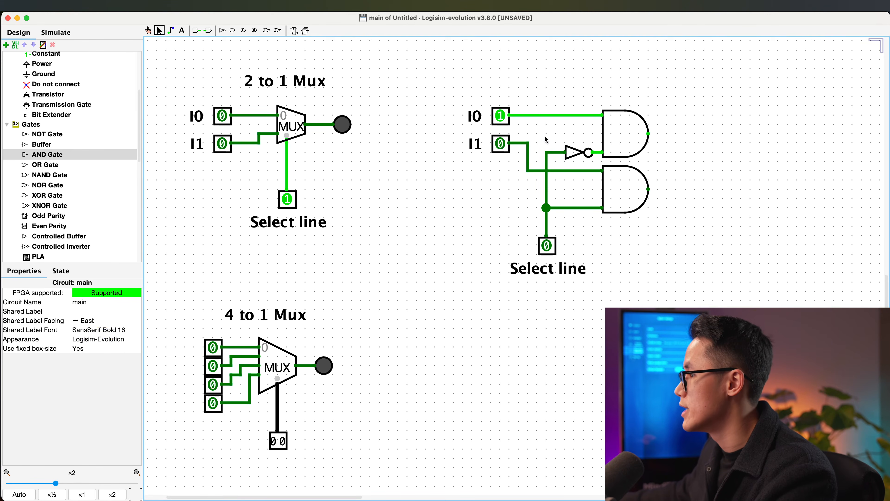
- Duplicate the 2 to 1 Mux's LED and connect the copy to the lower AND gate's output
{"action": "left_click", "coordinate": [343, 128]}
{"action": "key", "text": "super+d"}
{"action": "left_click_drag", "start_coordinate": [343, 127], "coordinate": [667, 184]}
{"action": "left_click", "coordinate": [677, 167]}
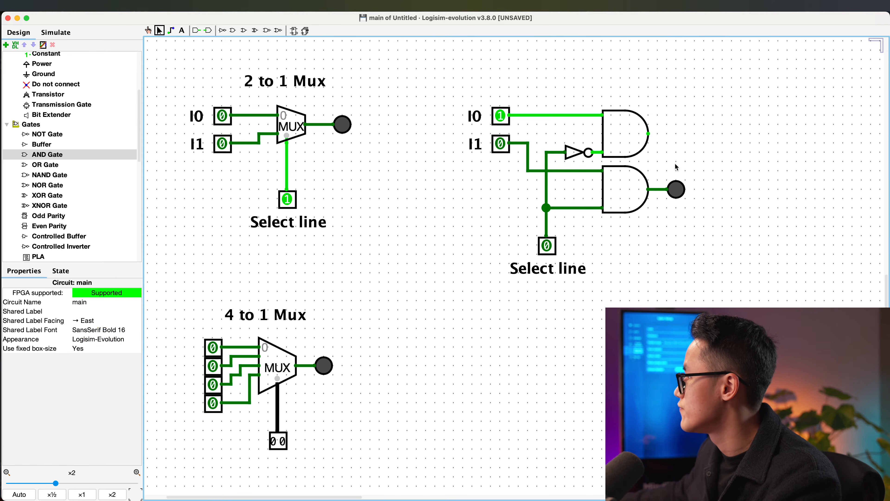
- Set the gate circuit's I0 input to 0 and its select line to 1
{"action": "left_click", "coordinate": [148, 31]}
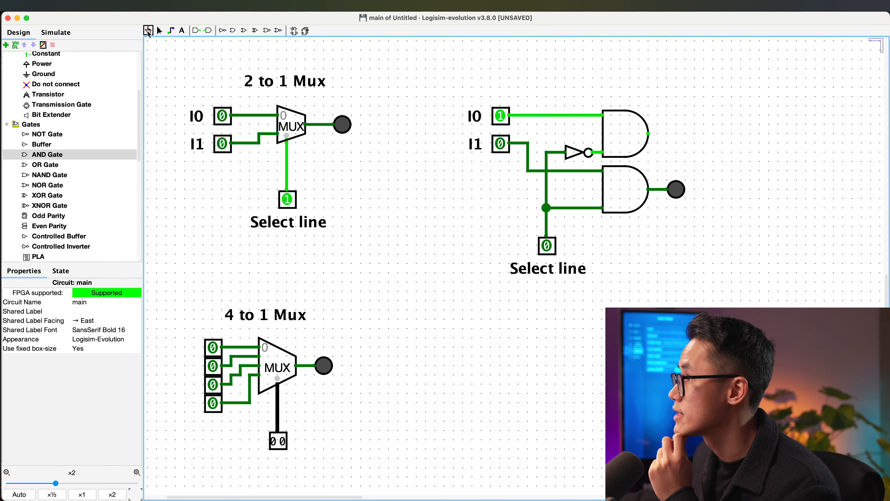
{"action": "left_click", "coordinate": [501, 116]}
{"action": "left_click", "coordinate": [548, 246]}
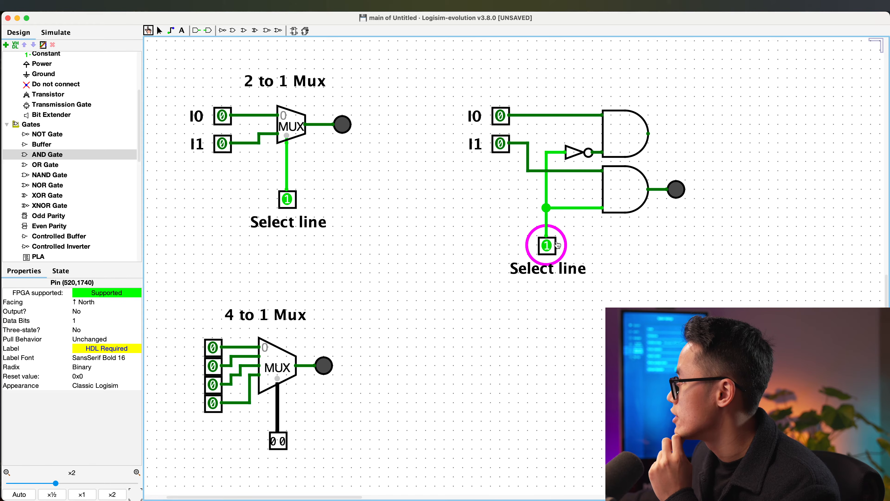
- Toggle the gate circuit's I1 input repeatedly to test the lower AND gate, ending at 0
{"action": "left_click", "coordinate": [498, 150]}
{"action": "left_click", "coordinate": [497, 150]}
{"action": "left_click", "coordinate": [498, 150]}
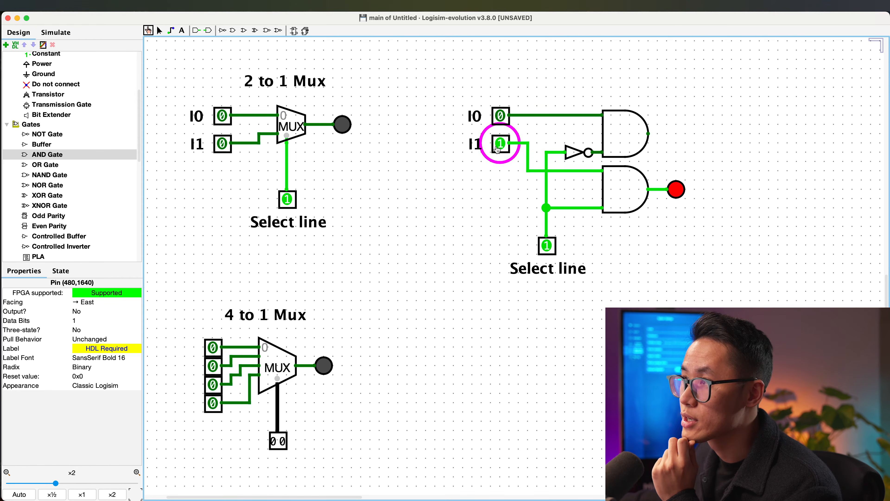
{"action": "left_click", "coordinate": [498, 150]}
{"action": "left_click", "coordinate": [497, 150]}
{"action": "left_click", "coordinate": [498, 150]}
{"action": "left_click", "coordinate": [497, 150]}
{"action": "left_click", "coordinate": [498, 150]}
{"action": "left_click", "coordinate": [498, 150]}
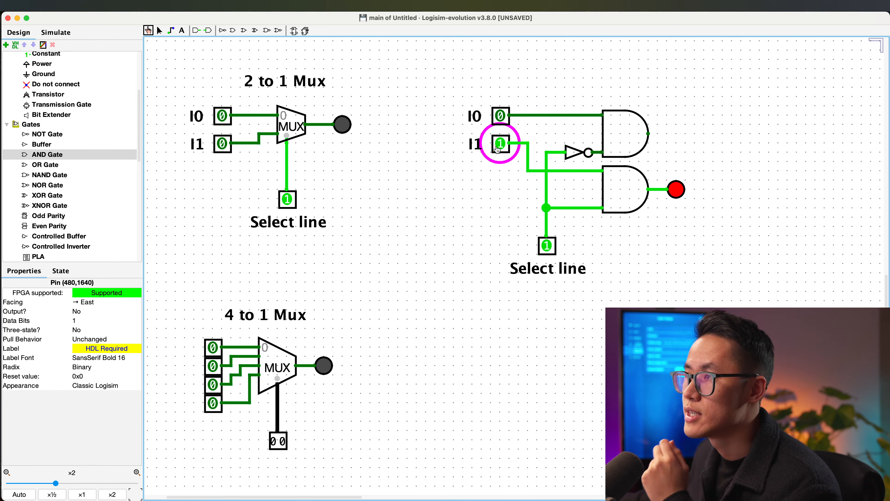
{"action": "left_click", "coordinate": [497, 150]}
{"action": "left_click", "coordinate": [498, 150]}
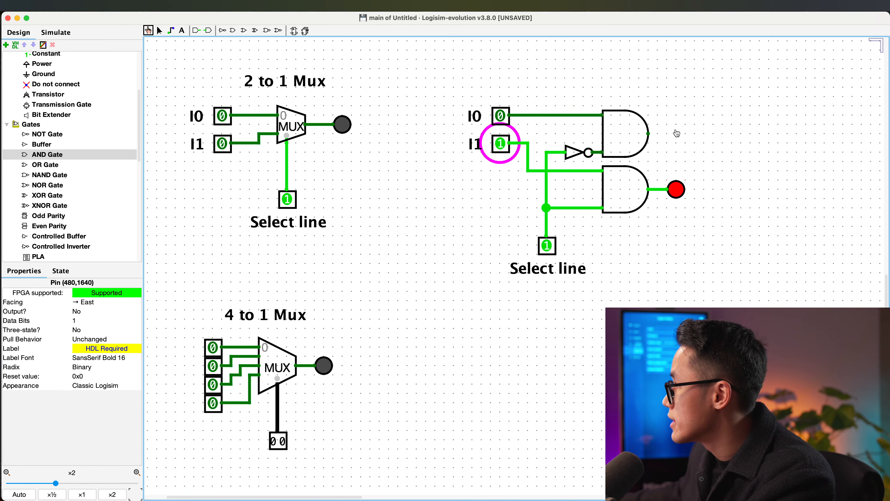
{"action": "left_click", "coordinate": [501, 142]}
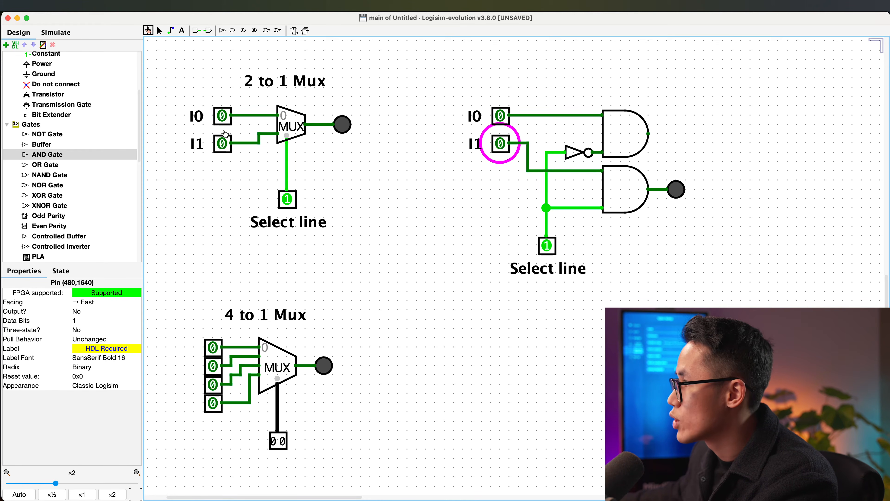
- Set both the I1 and I0 inputs of the 2 to 1 Mux to 1
{"action": "left_click", "coordinate": [222, 143]}
{"action": "left_click", "coordinate": [222, 116]}
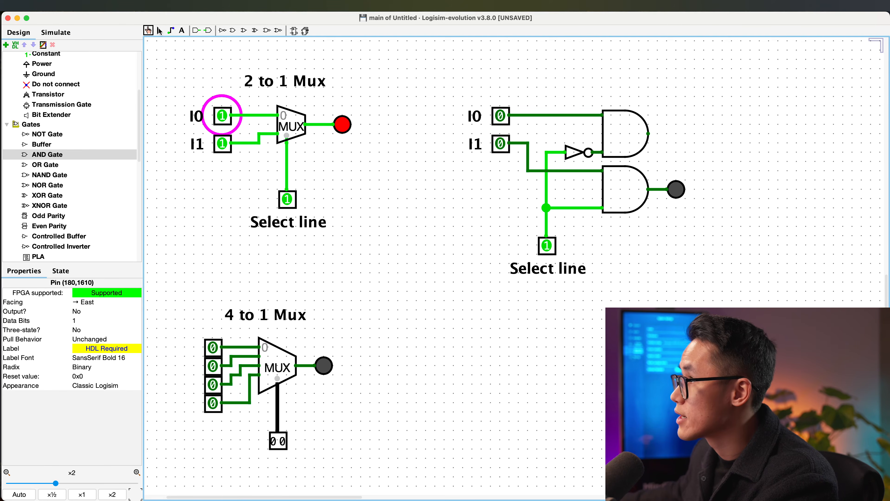
{"action": "left_click", "coordinate": [638, 129]}
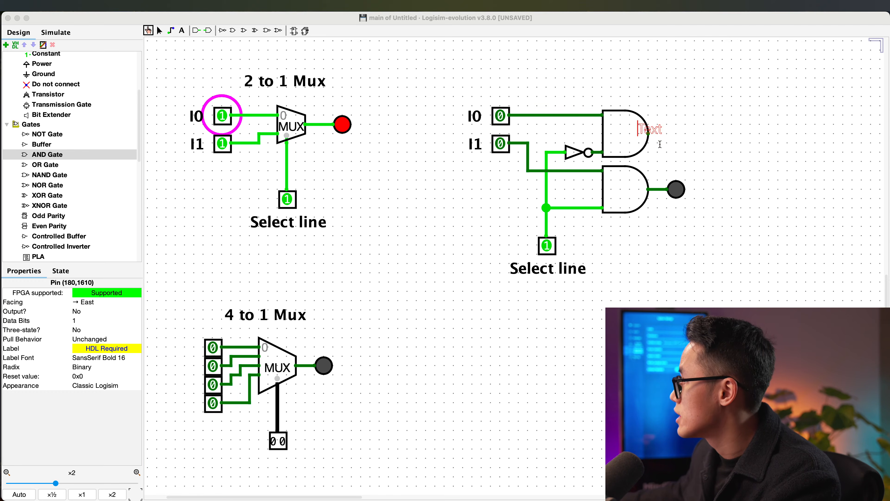
{"action": "key", "text": "Escape"}
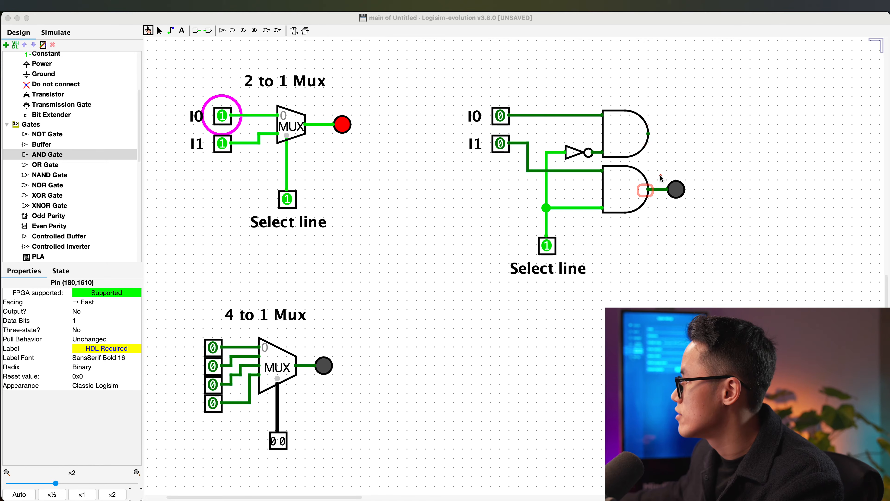
{"action": "left_click", "coordinate": [681, 196]}
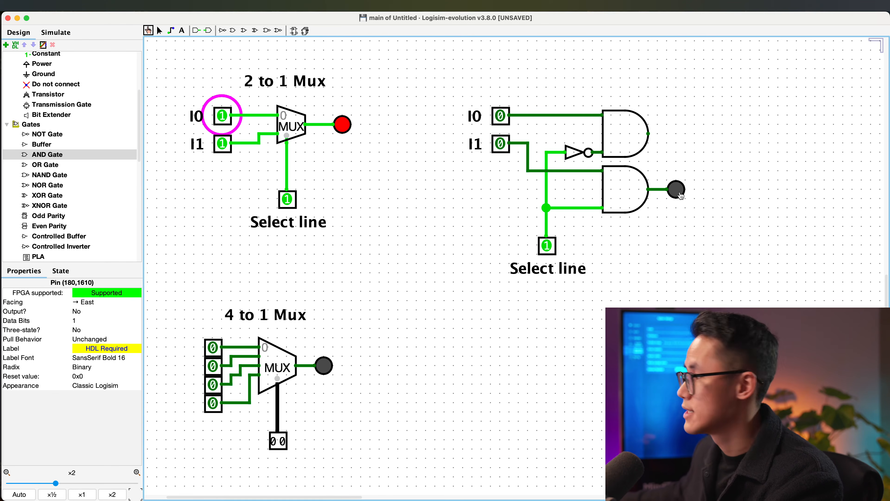
- Move the gate circuit's LED right to a height between the two AND gates and delete the leftover wires
{"action": "left_click", "coordinate": [160, 31]}
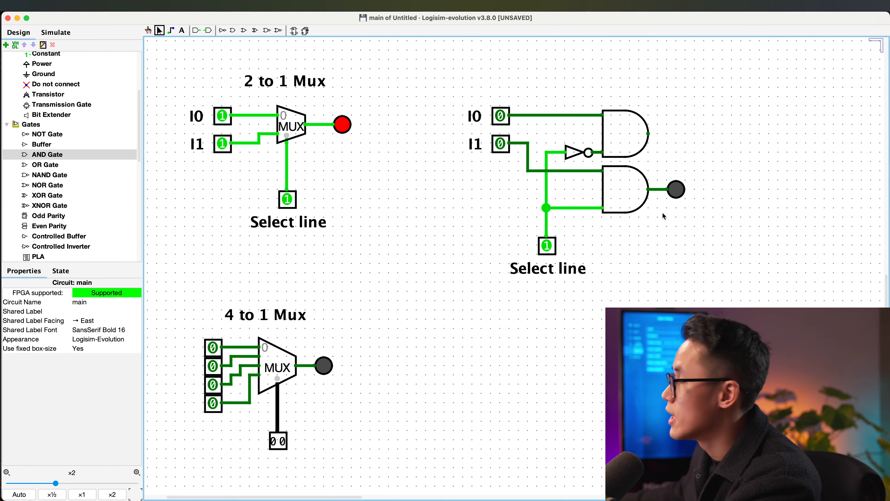
{"action": "left_click_drag", "start_coordinate": [674, 194], "coordinate": [717, 156]}
{"action": "left_click", "coordinate": [694, 150]}
{"action": "key", "text": "Delete"}
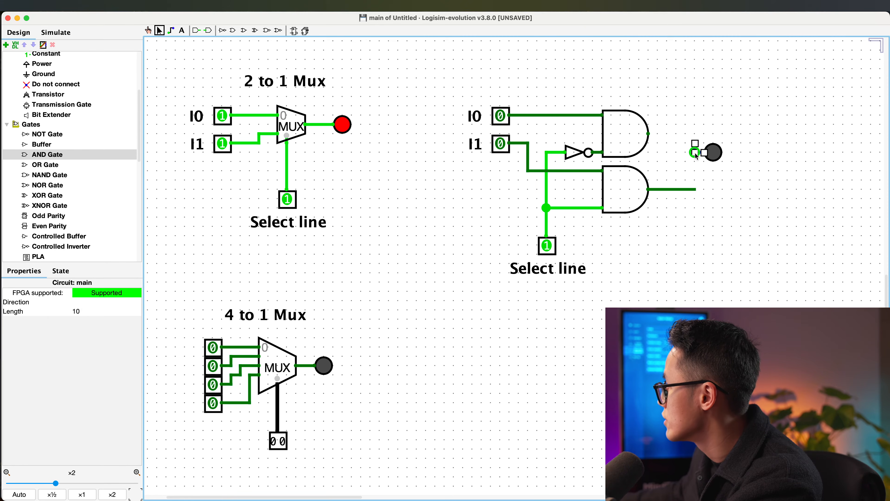
{"action": "left_click", "coordinate": [685, 189]}
{"action": "key", "text": "Delete"}
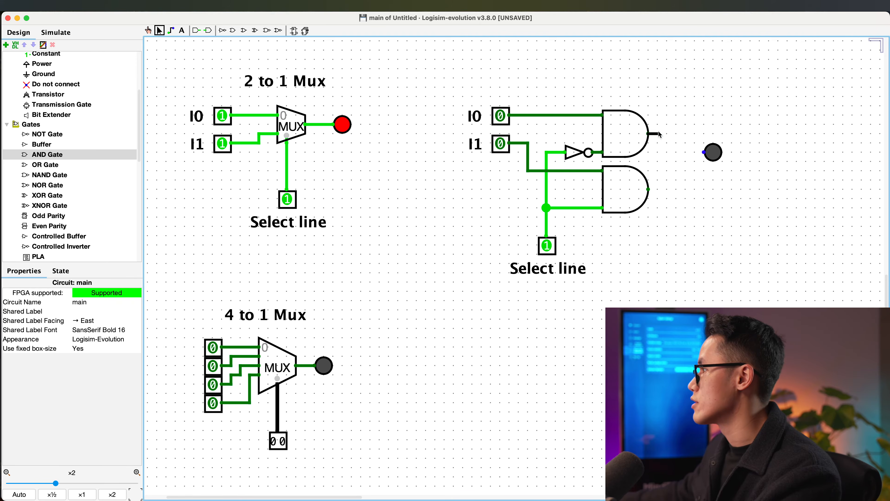
- Draw a short wire out of each AND gate's output and move the LED farther right
{"action": "left_click_drag", "start_coordinate": [648, 134], "coordinate": [677, 133]}
{"action": "left_click_drag", "start_coordinate": [650, 189], "coordinate": [665, 192]}
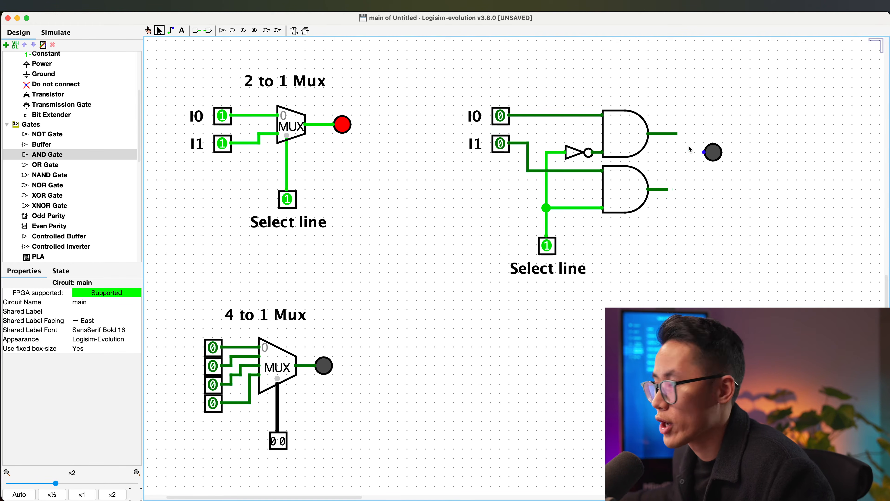
{"action": "left_click_drag", "start_coordinate": [711, 152], "coordinate": [740, 152]}
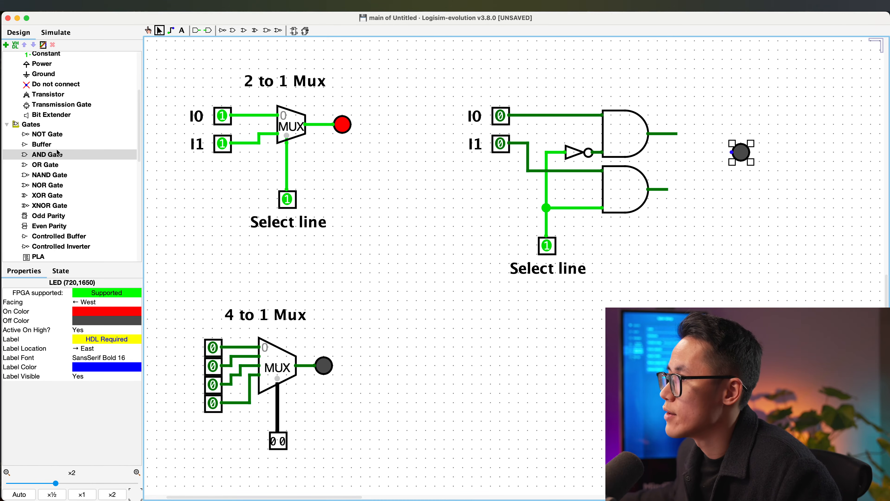
- Place an OR gate fed by both AND outputs, with the LED moved farther right and wired to the OR output
{"action": "left_click", "coordinate": [50, 165]}
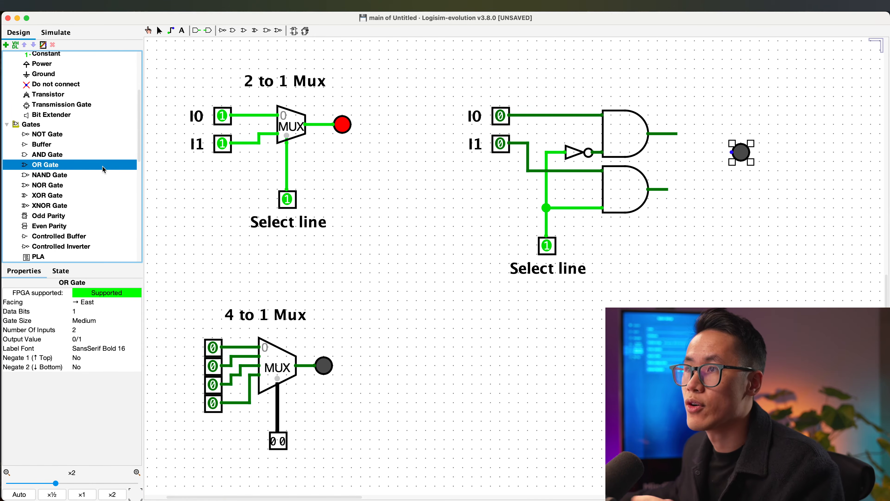
{"action": "left_click", "coordinate": [718, 158]}
{"action": "left_click_drag", "start_coordinate": [741, 153], "coordinate": [769, 152]}
{"action": "mouse_move", "coordinate": [699, 163]}
{"action": "left_mouse_down"}
{"action": "mouse_move", "coordinate": [722, 156]}
{"action": "mouse_move", "coordinate": [703, 142]}
{"action": "mouse_move", "coordinate": [699, 148]}
{"action": "left_mouse_up"}
{"action": "left_click", "coordinate": [665, 188]}
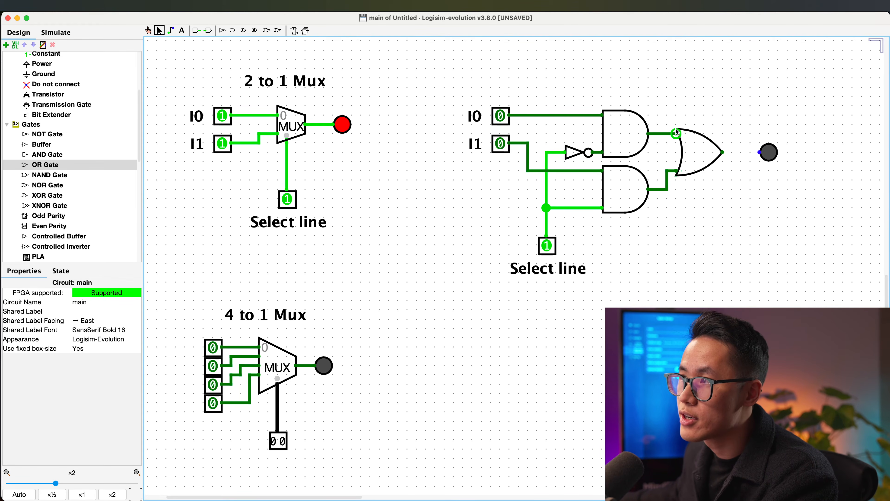
{"action": "left_click_drag", "start_coordinate": [742, 151], "coordinate": [760, 150]}
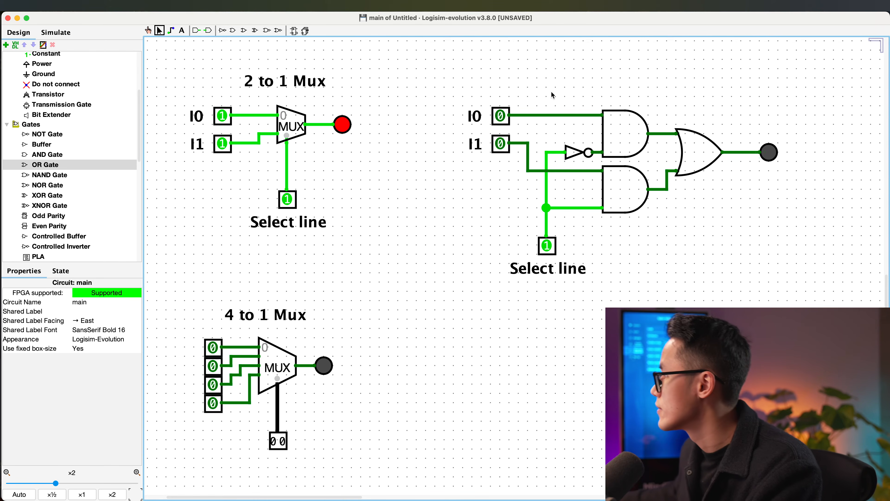
{"action": "key", "text": "ctrl+a"}
{"action": "left_click_drag", "start_coordinate": [640, 127], "coordinate": [687, 142]}
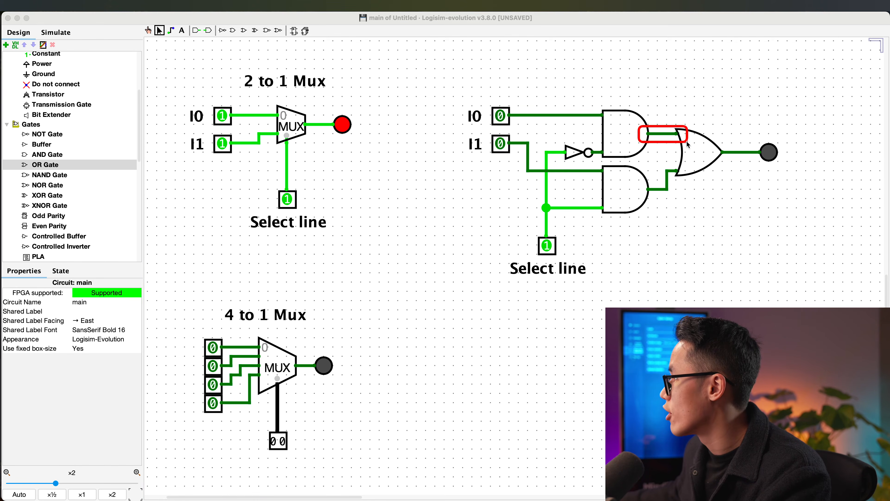
{"action": "left_click_drag", "start_coordinate": [647, 164], "coordinate": [686, 198]}
{"action": "mouse_move", "coordinate": [638, 122]}
{"action": "left_mouse_down"}
{"action": "mouse_move", "coordinate": [674, 140]}
{"action": "mouse_move", "coordinate": [810, 170]}
{"action": "left_mouse_up"}
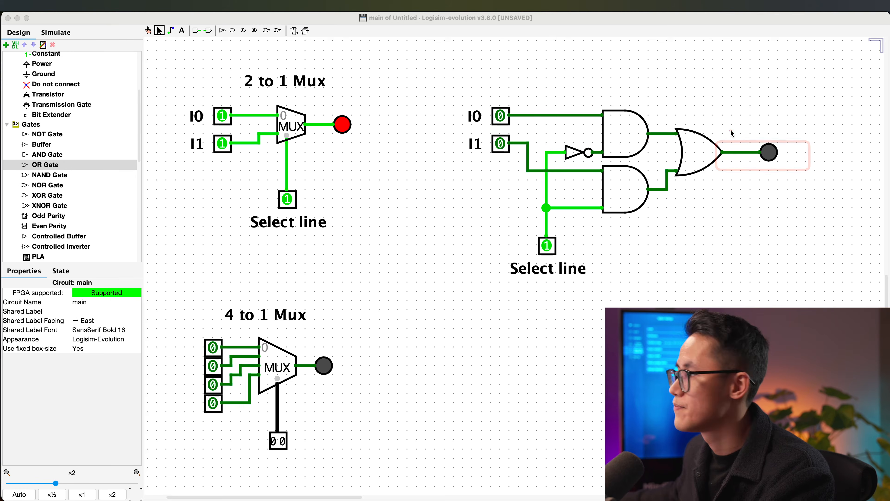
{"action": "left_click_drag", "start_coordinate": [664, 120], "coordinate": [730, 181]}
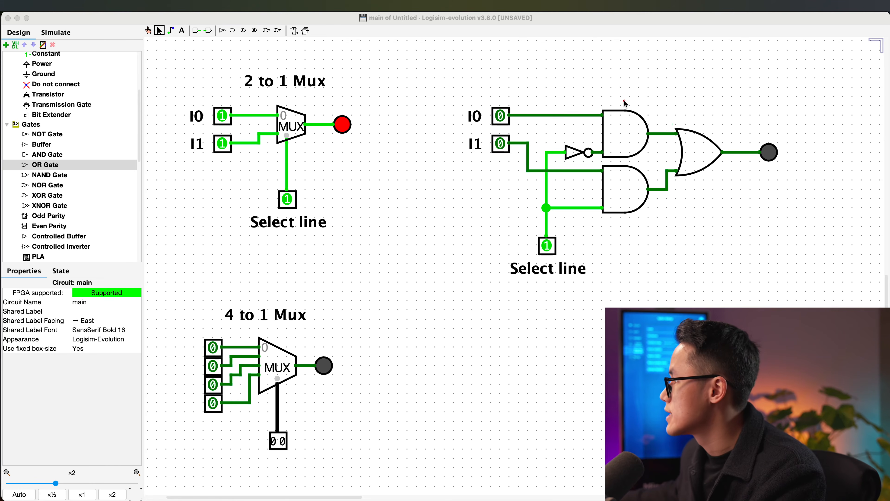
{"action": "left_click", "coordinate": [598, 112]}
- Set both 2 to 1 Mux inputs to 0, then set I1 to 1 on the mux and on the gate circuit
{"action": "left_click", "coordinate": [149, 30]}
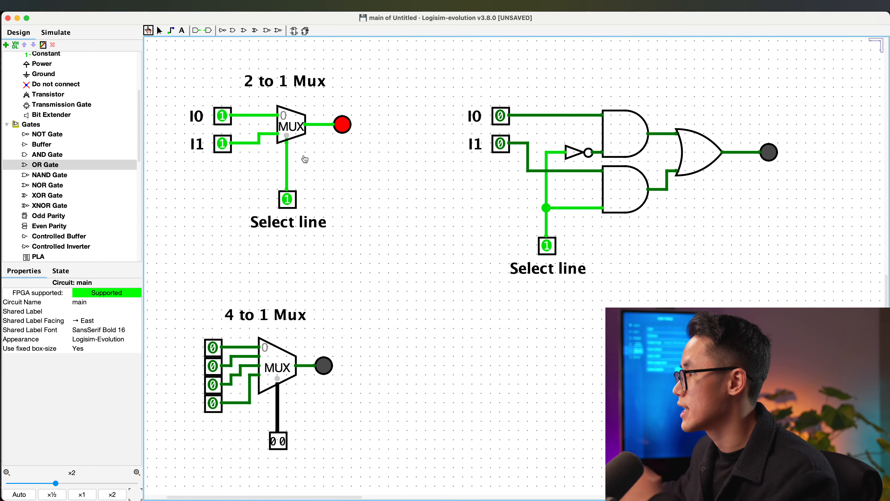
{"action": "left_click", "coordinate": [221, 116]}
{"action": "left_click", "coordinate": [222, 143]}
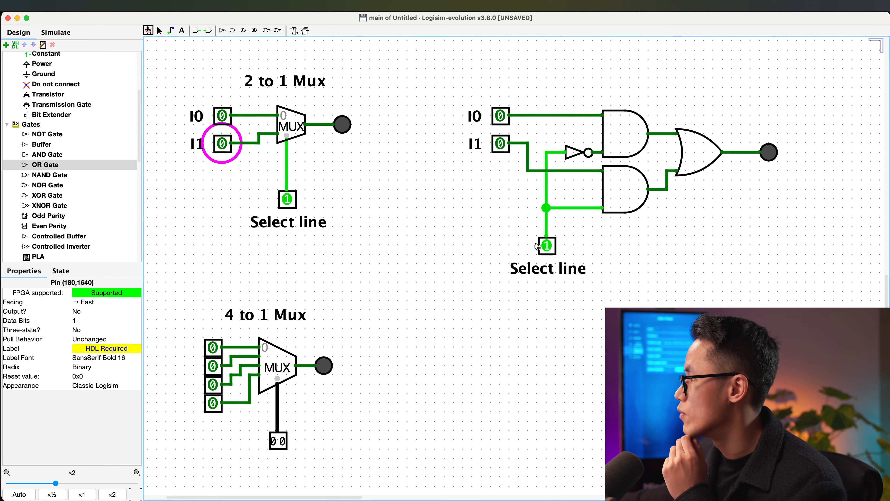
{"action": "left_click", "coordinate": [223, 144]}
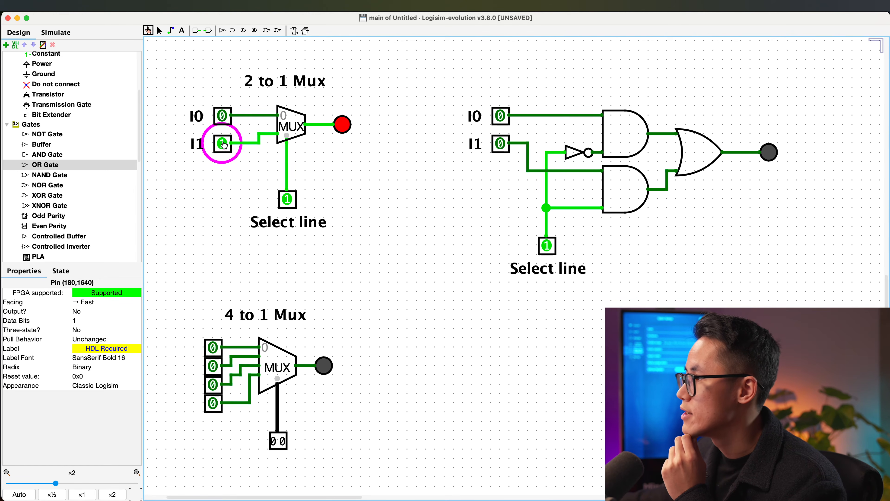
{"action": "left_click", "coordinate": [496, 149]}
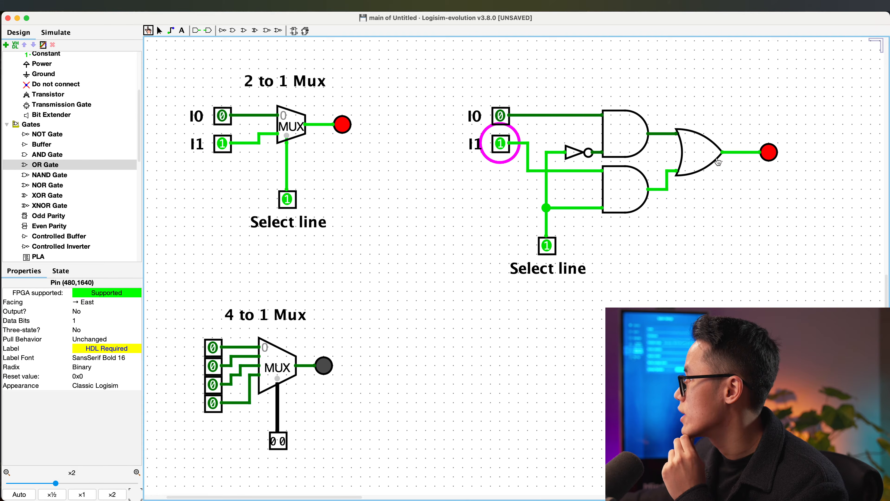
- Return I1 to 0 in both circuits, then switch I0 to 1 and back to 0 in each
{"action": "left_click", "coordinate": [506, 149]}
{"action": "left_click", "coordinate": [225, 143]}
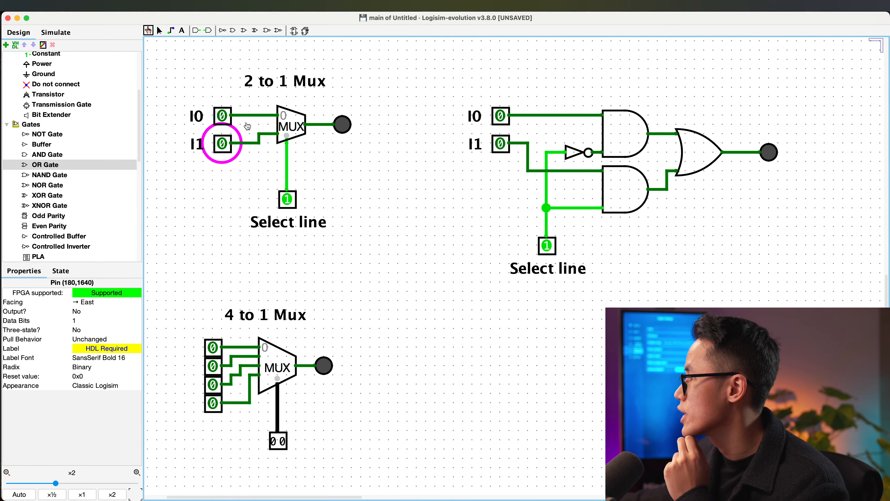
{"action": "left_click", "coordinate": [226, 119]}
{"action": "left_click", "coordinate": [507, 118]}
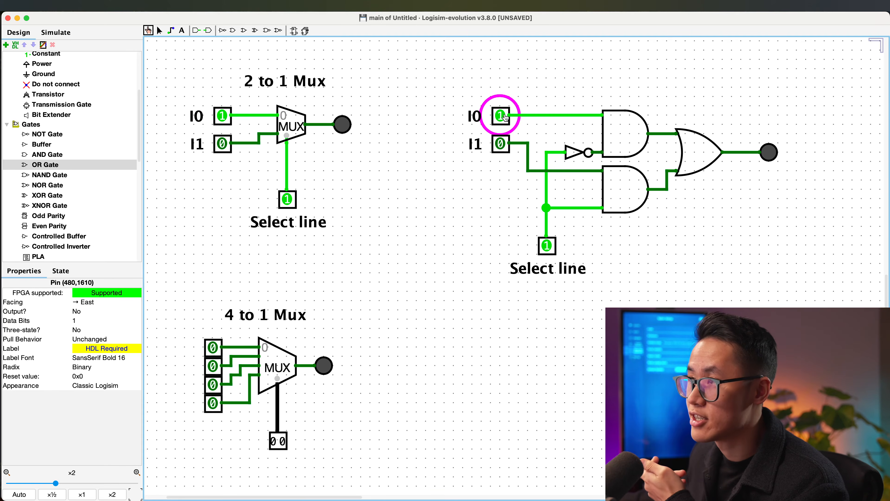
{"action": "left_click", "coordinate": [501, 117]}
{"action": "left_click", "coordinate": [226, 116]}
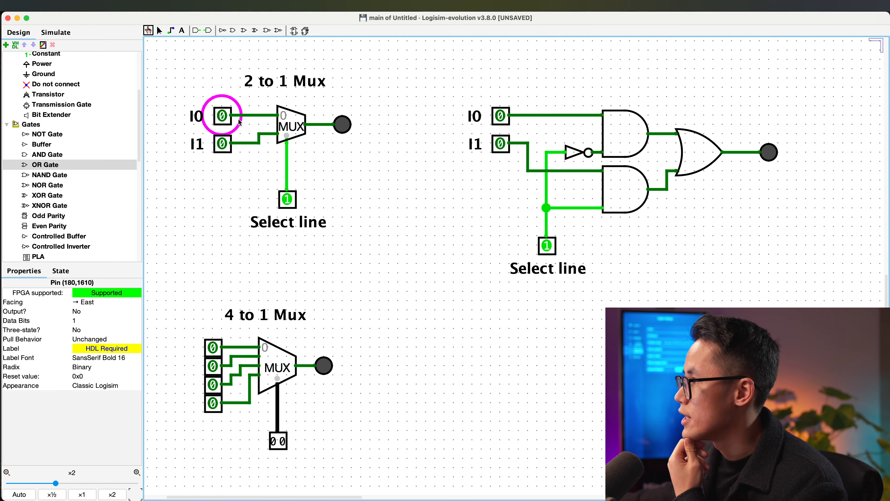
- Set both select lines to 0 and test both circuits by switching I0, followed by I1, to 1 and back to 0
{"action": "left_click", "coordinate": [291, 202]}
{"action": "left_click", "coordinate": [547, 249]}
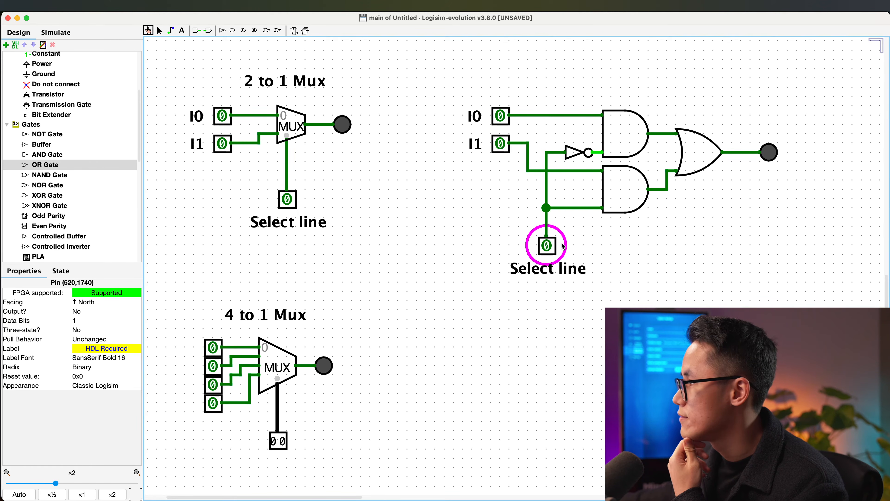
{"action": "left_click", "coordinate": [503, 122]}
{"action": "left_click", "coordinate": [223, 121]}
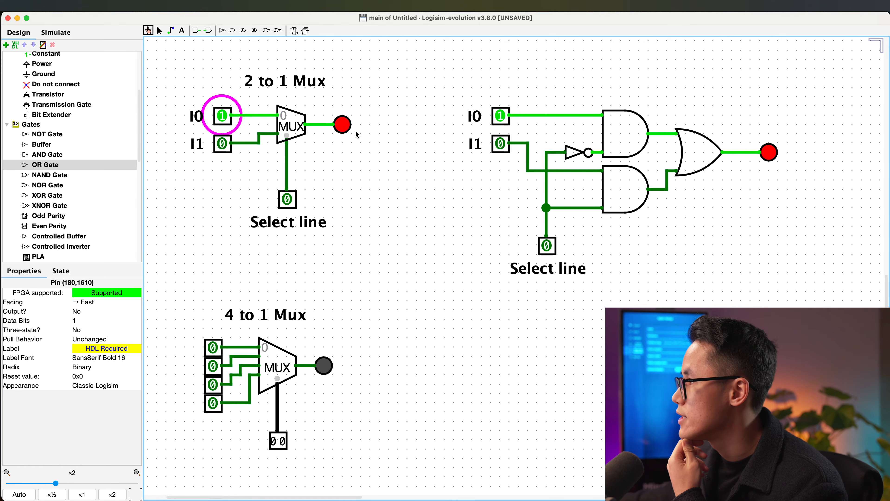
{"action": "left_click", "coordinate": [219, 117]}
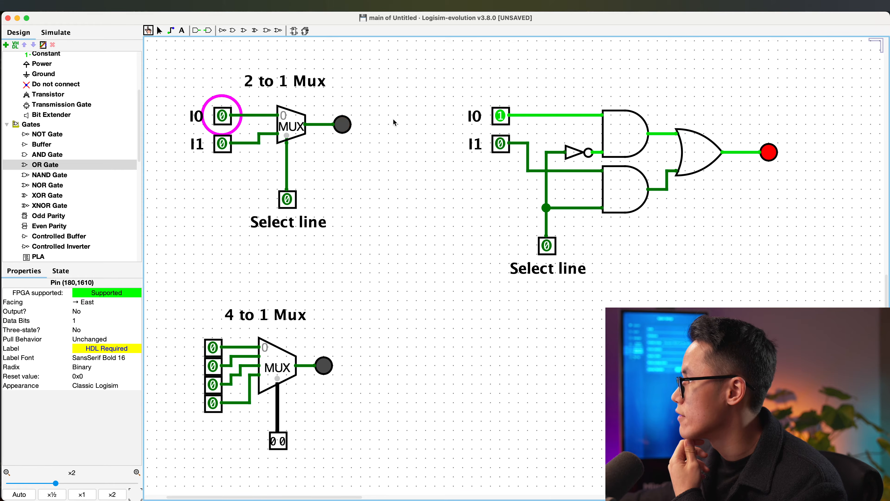
{"action": "left_click", "coordinate": [501, 117]}
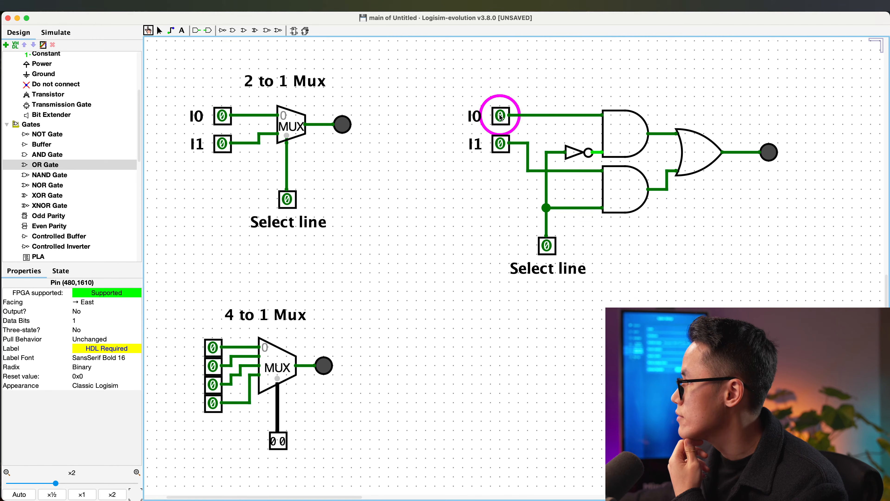
{"action": "left_click", "coordinate": [507, 148]}
{"action": "left_click", "coordinate": [223, 143]}
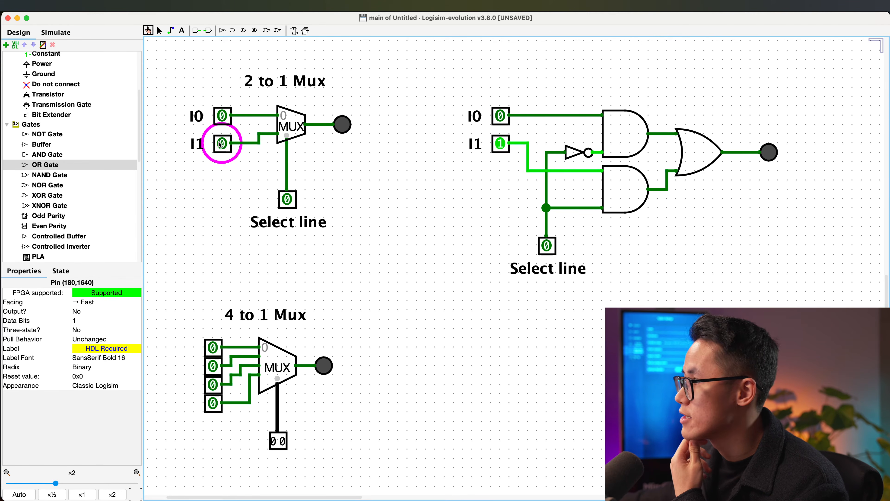
{"action": "left_click", "coordinate": [500, 144]}
{"action": "left_click", "coordinate": [223, 144]}
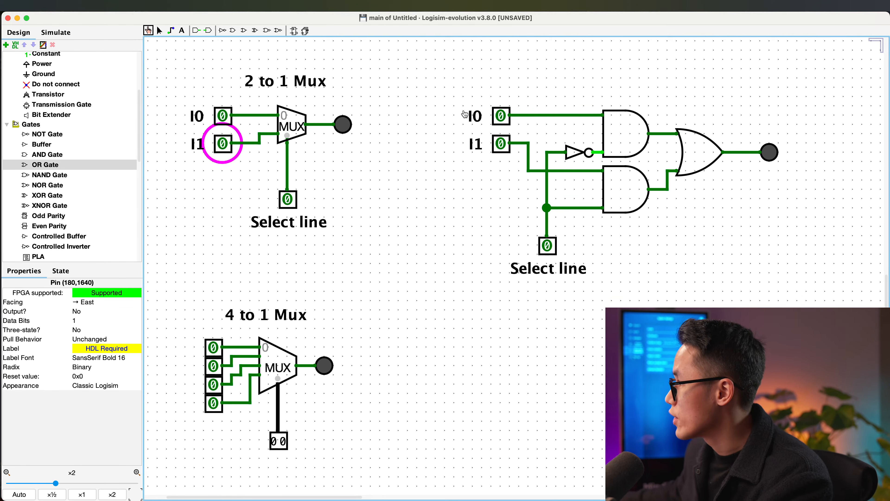
{"action": "left_click_drag", "start_coordinate": [444, 87], "coordinate": [435, 76]}
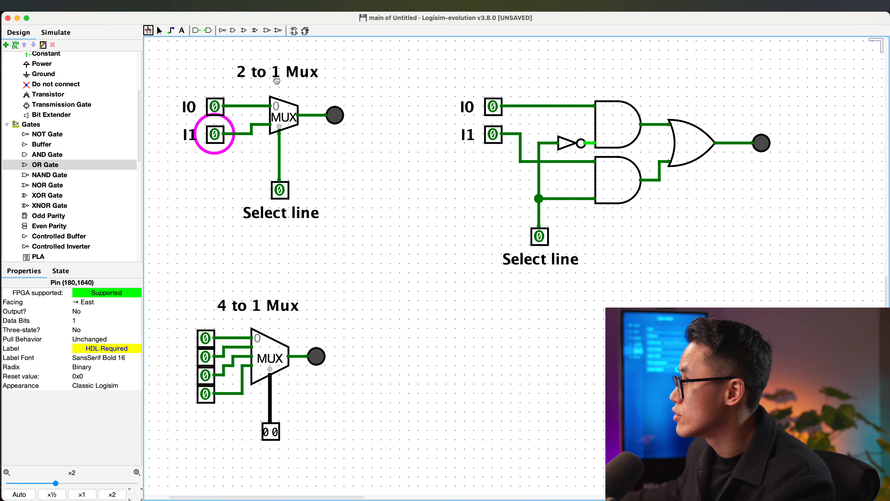
{"action": "left_click", "coordinate": [159, 30]}
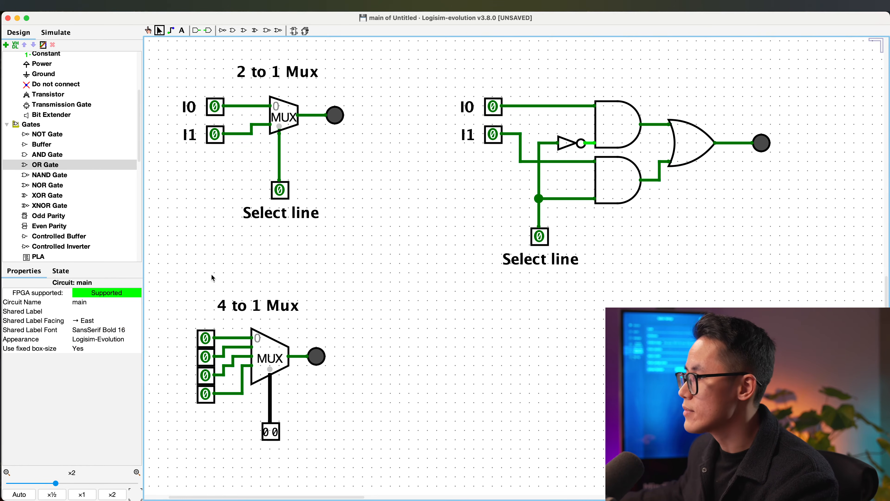
{"action": "left_click_drag", "start_coordinate": [185, 271], "coordinate": [357, 442]}
{"action": "left_click", "coordinate": [421, 361]}
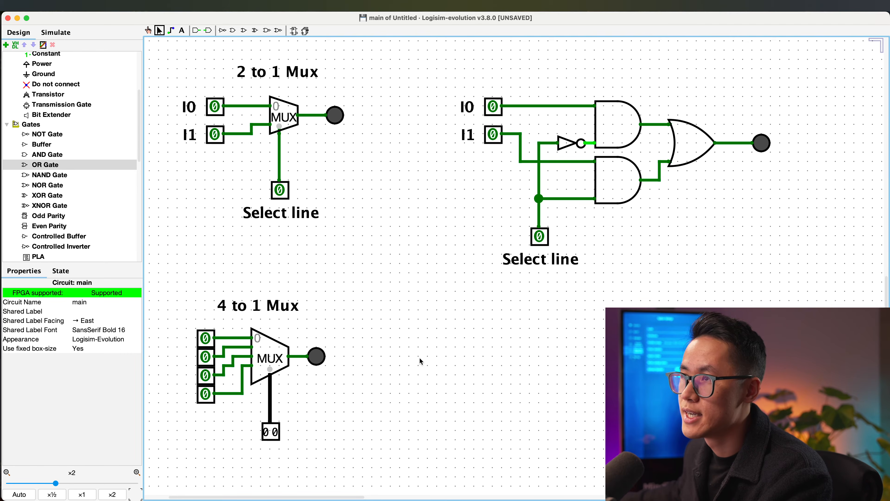
{"action": "left_click_drag", "start_coordinate": [194, 275], "coordinate": [403, 446]}
{"action": "left_click_drag", "start_coordinate": [409, 284], "coordinate": [741, 63]}
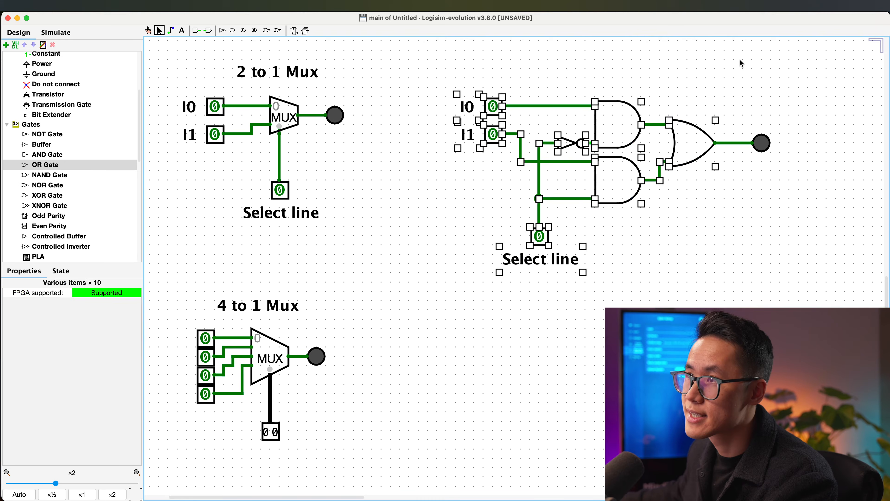
{"action": "left_click", "coordinate": [741, 62]}
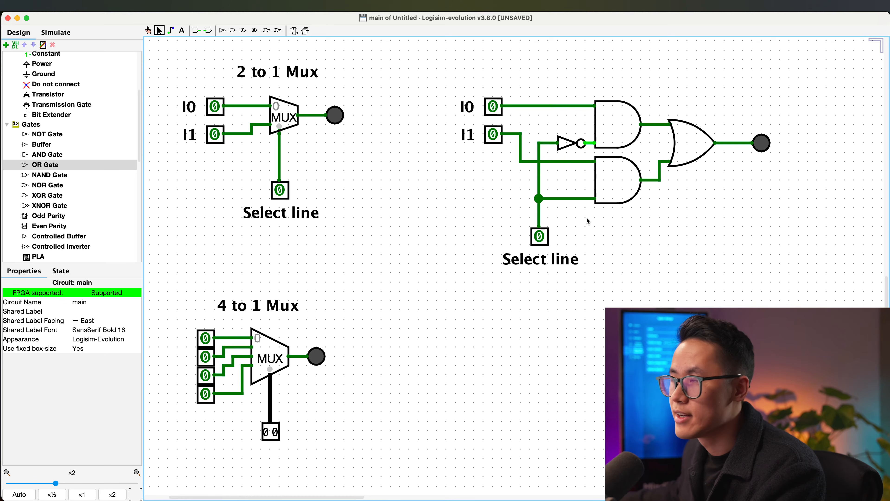
- Duplicate the 4 to 1 Mux's four input pins and place the copy in the empty area right of its LED
{"action": "left_click", "coordinate": [148, 31]}
{"action": "left_click_drag", "start_coordinate": [387, 225], "coordinate": [376, 39]}
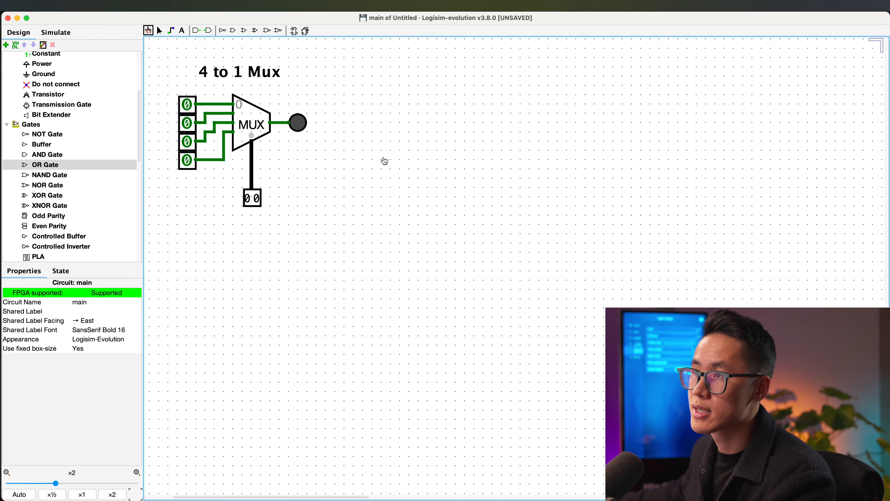
{"action": "left_click_drag", "start_coordinate": [384, 159], "coordinate": [376, 151]}
{"action": "left_click", "coordinate": [159, 31]}
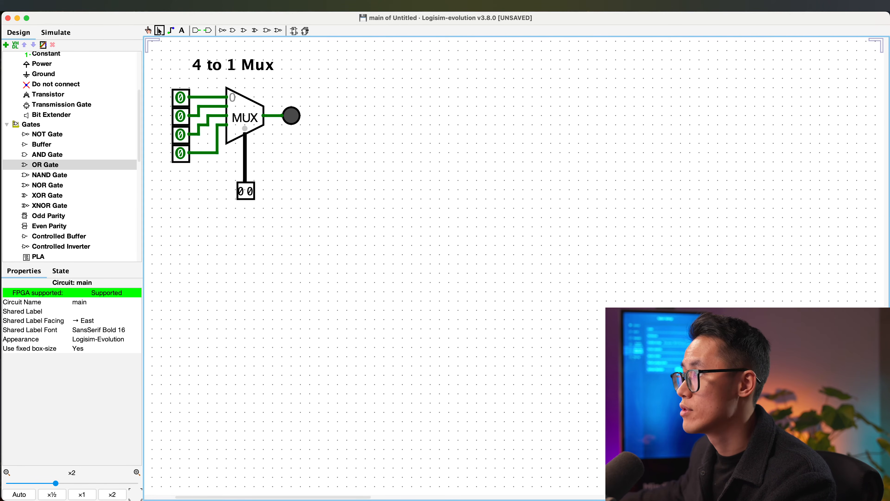
{"action": "left_click_drag", "start_coordinate": [158, 91], "coordinate": [406, 162]}
{"action": "key", "text": "super+z"}
{"action": "left_click_drag", "start_coordinate": [180, 189], "coordinate": [164, 73]}
{"action": "left_click_drag", "start_coordinate": [163, 75], "coordinate": [194, 171]}
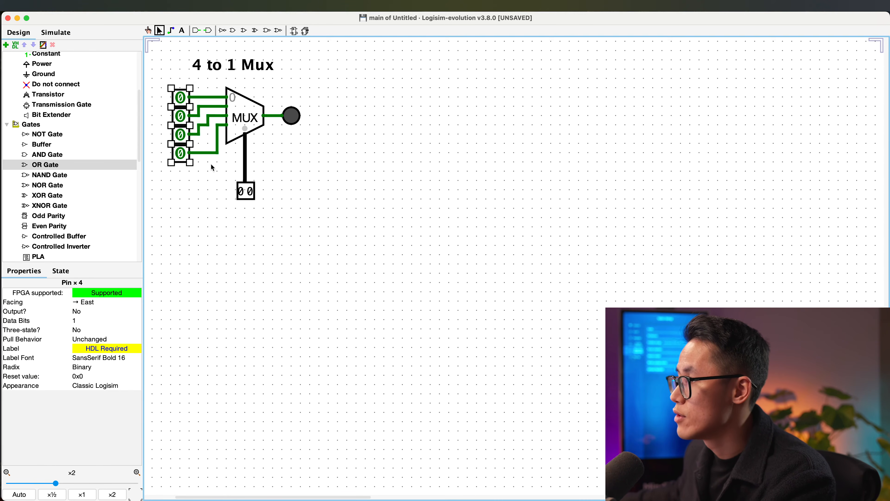
{"action": "left_click_drag", "start_coordinate": [184, 137], "coordinate": [425, 137]}
{"action": "left_click", "coordinate": [487, 134]}
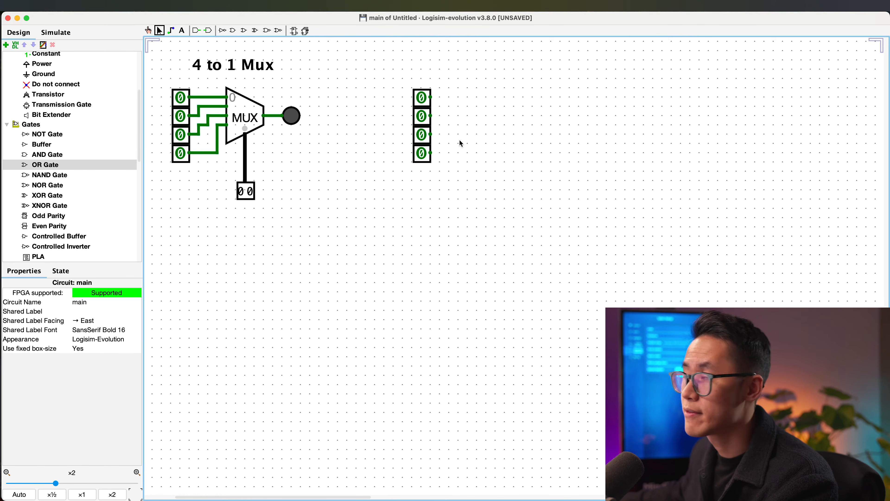
{"action": "left_click_drag", "start_coordinate": [195, 166], "coordinate": [299, 225]}
{"action": "left_click", "coordinate": [301, 203]}
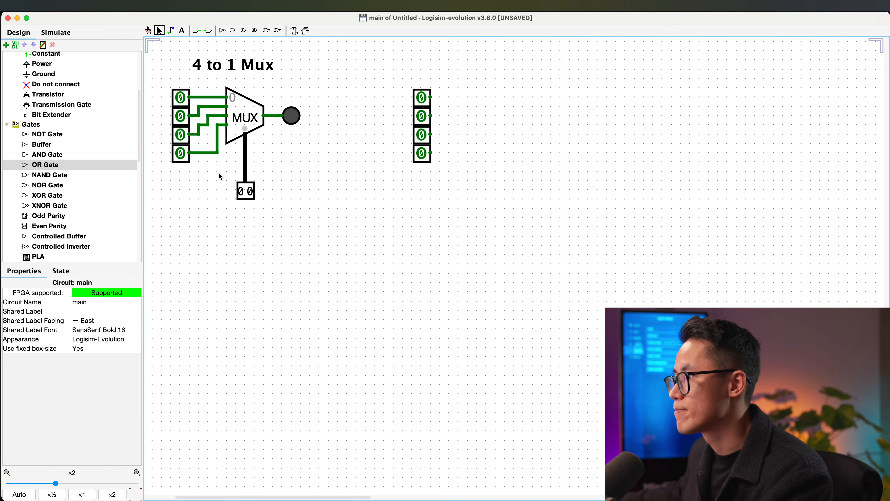
{"action": "left_click_drag", "start_coordinate": [220, 177], "coordinate": [292, 226]}
{"action": "key", "text": "super+d"}
{"action": "left_click_drag", "start_coordinate": [251, 195], "coordinate": [495, 190]}
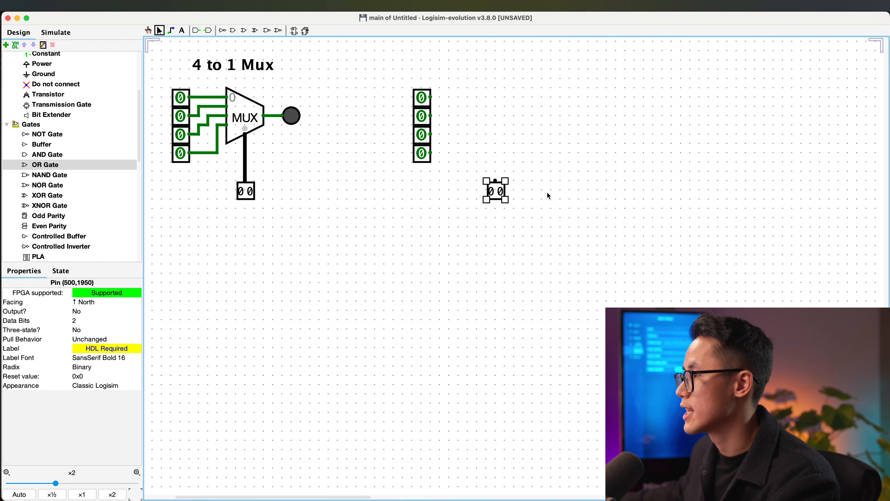
{"action": "left_click", "coordinate": [586, 183]}
{"action": "left_click", "coordinate": [496, 191]}
{"action": "key", "text": "BackSpace"}
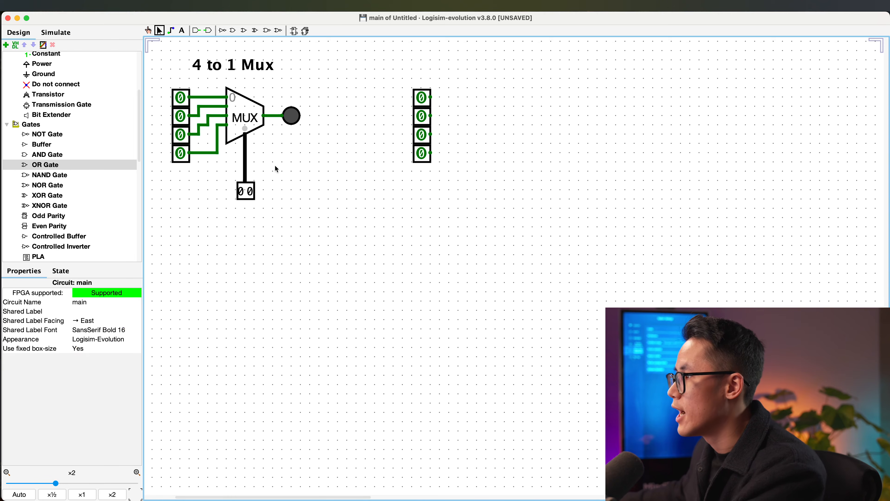
- Place two one-bit input pins side by side below and right of the copied inputs, both facing North
{"action": "left_click_drag", "start_coordinate": [393, 124], "coordinate": [500, 196]}
{"action": "left_click", "coordinate": [490, 214]}
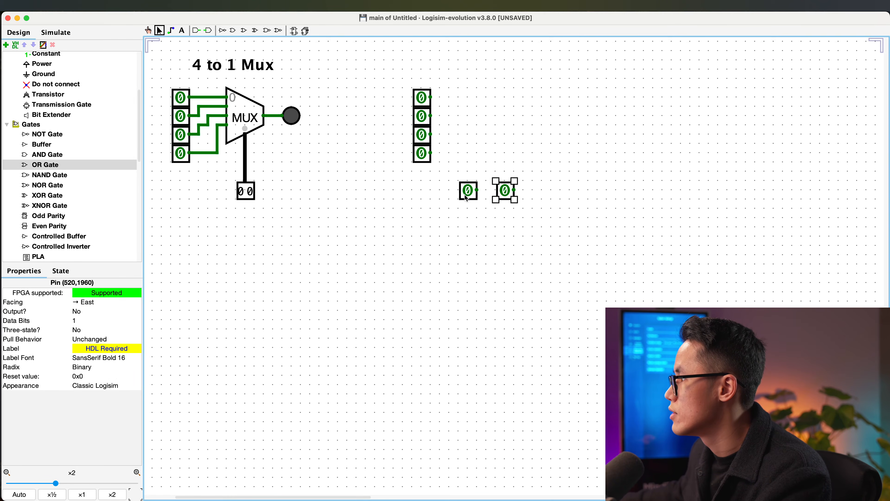
{"action": "left_click_drag", "start_coordinate": [450, 176], "coordinate": [558, 223]}
{"action": "left_click", "coordinate": [105, 307]}
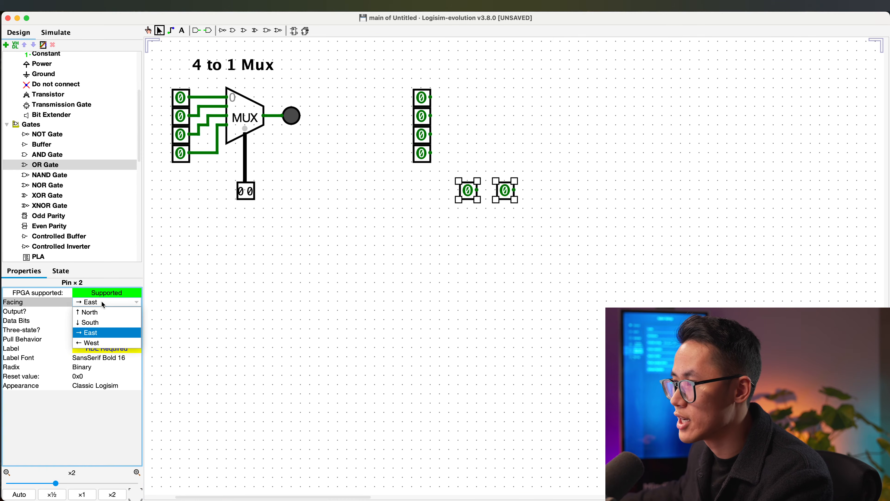
{"action": "left_click", "coordinate": [102, 312]}
{"action": "left_click", "coordinate": [449, 263]}
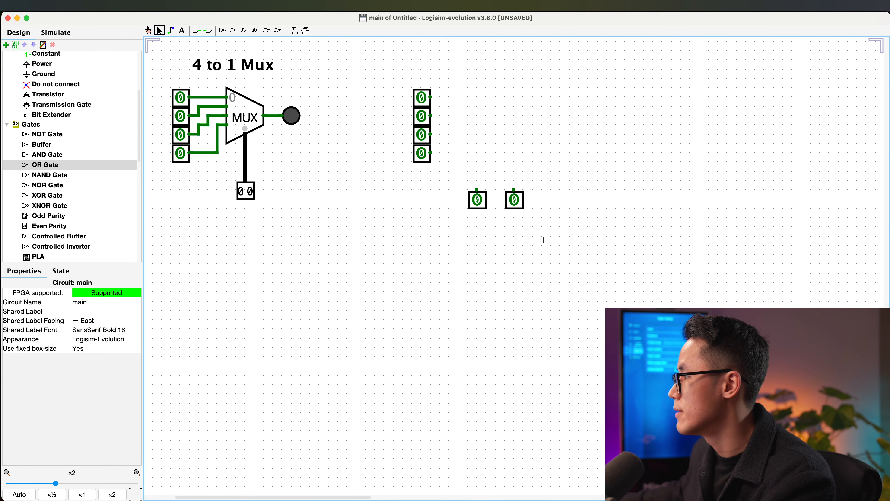
- Set the right one-bit select pin to 1 and the 4 to 1 Mux's two-bit select pin to 01
{"action": "left_click", "coordinate": [148, 31]}
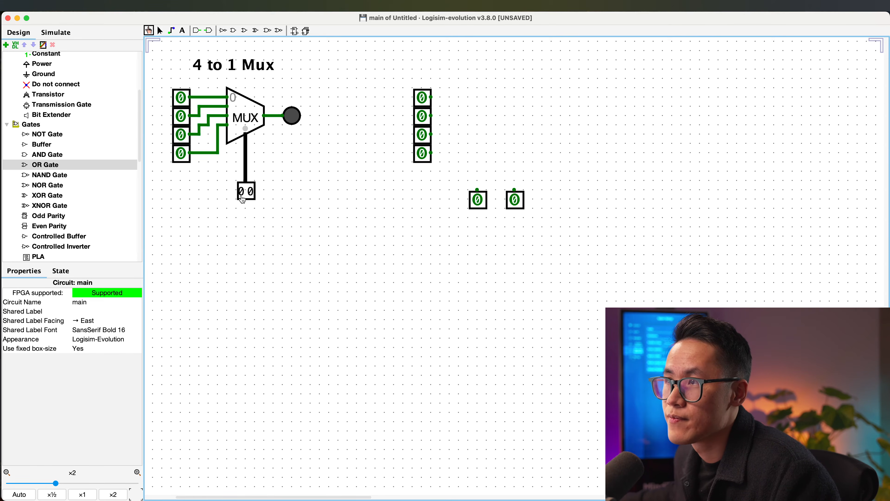
{"action": "mouse_move", "coordinate": [220, 174]}
{"action": "left_mouse_down"}
{"action": "mouse_move", "coordinate": [274, 197]}
{"action": "mouse_move", "coordinate": [229, 179]}
{"action": "left_mouse_up"}
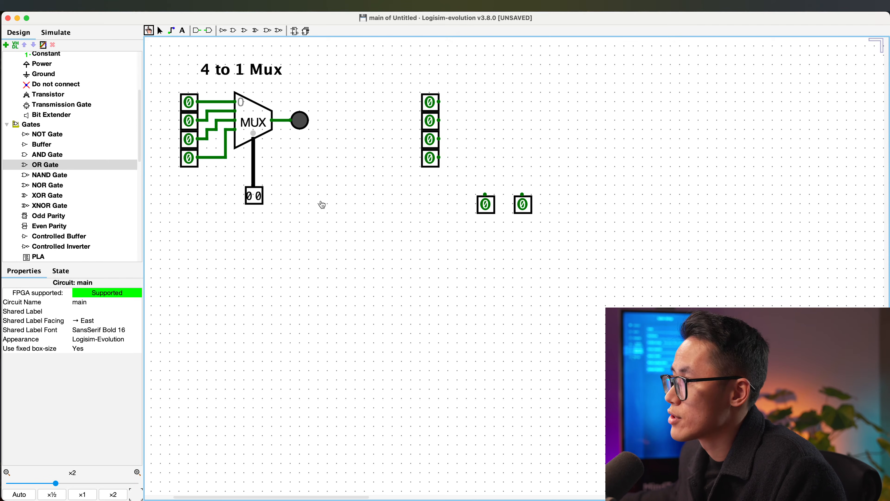
{"action": "left_click", "coordinate": [532, 210]}
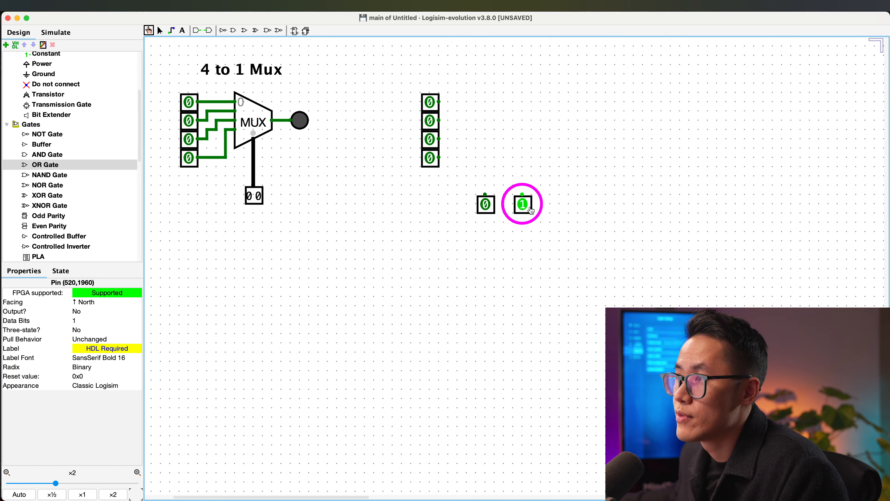
{"action": "left_click", "coordinate": [259, 198]}
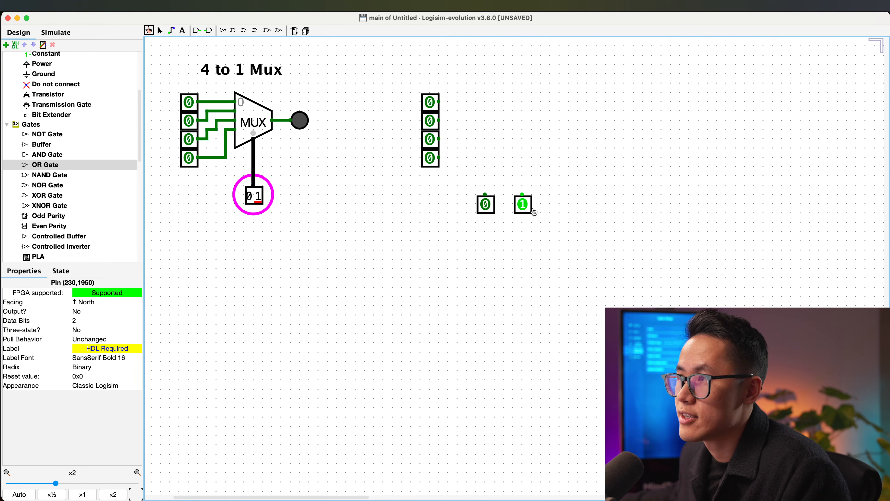
- Switch the two one-bit select pins to 1 0, then to 1 1, and set the mux's two-bit select pin to 11
{"action": "left_click", "coordinate": [532, 210]}
{"action": "left_click", "coordinate": [486, 205]}
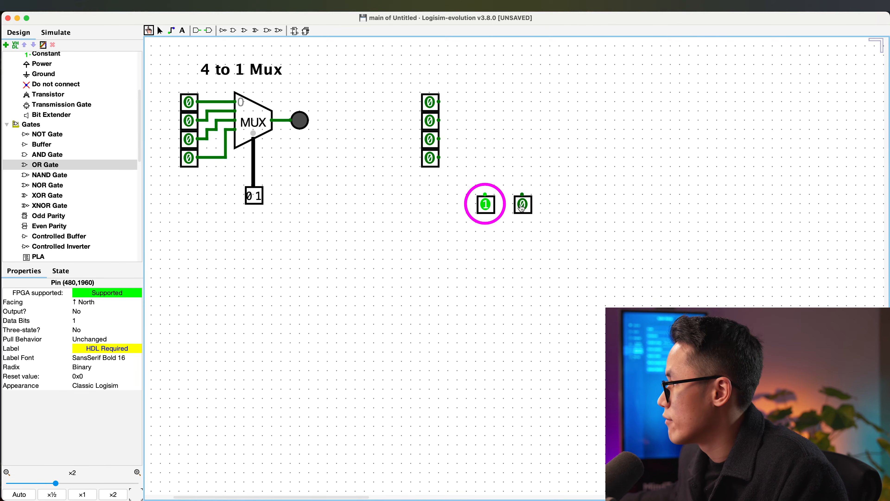
{"action": "left_click", "coordinate": [523, 204]}
{"action": "left_click", "coordinate": [250, 196]}
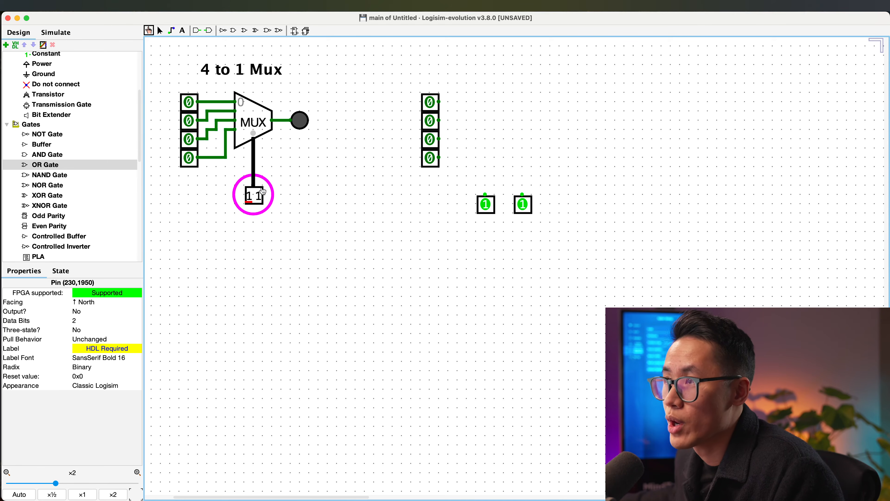
{"action": "left_click", "coordinate": [159, 31]}
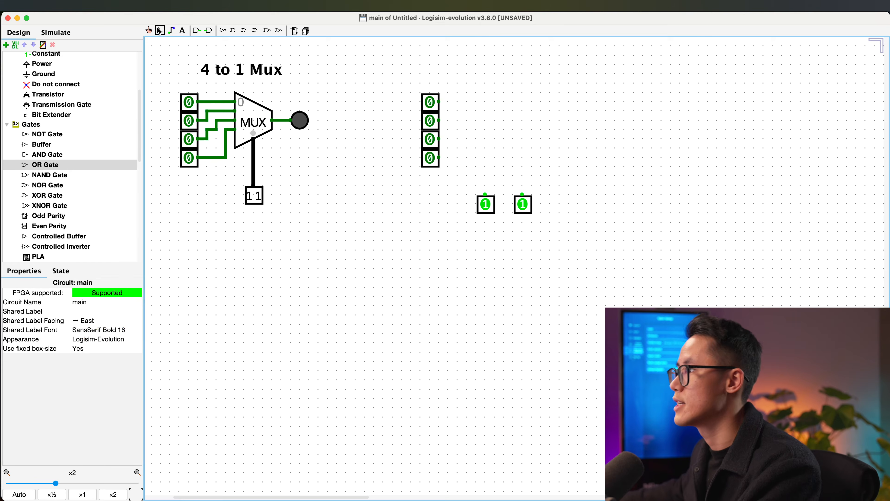
- Duplicate the mux's LED to the right of the copied pins, and move the copied pins and LED below the 4 to 1 Mux
{"action": "left_click", "coordinate": [300, 121]}
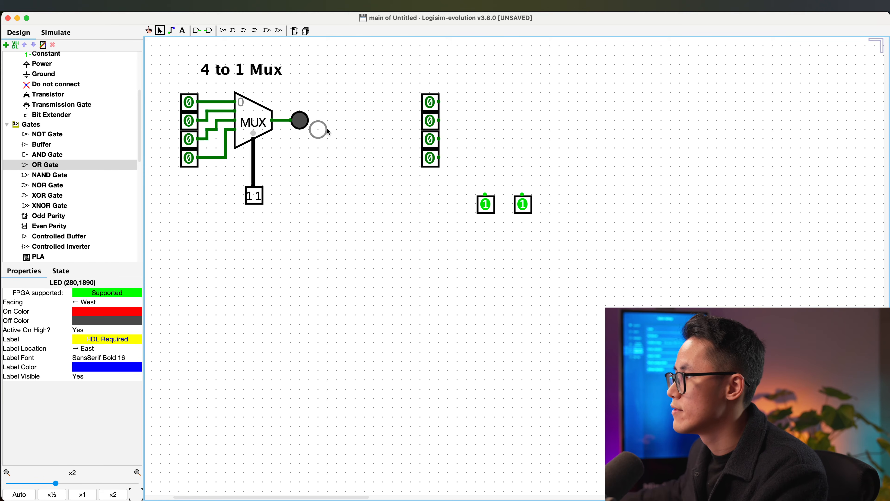
{"action": "left_click", "coordinate": [698, 130]}
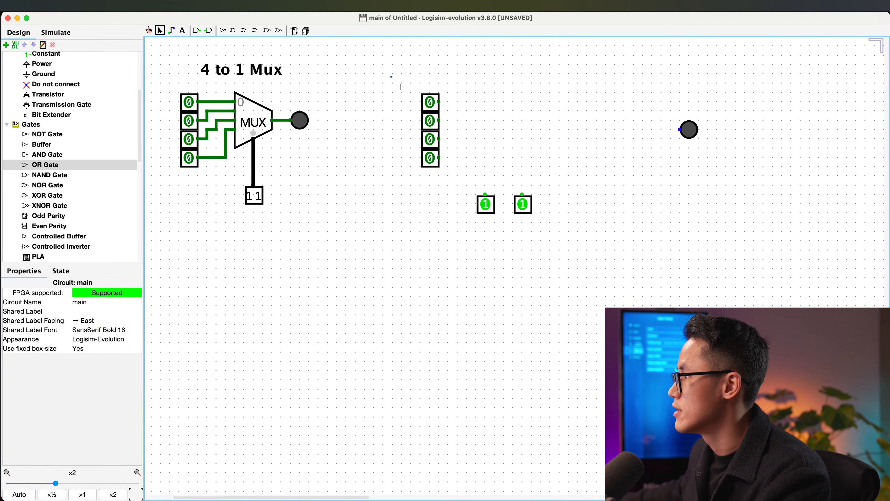
{"action": "left_click_drag", "start_coordinate": [389, 76], "coordinate": [738, 260]}
{"action": "left_click_drag", "start_coordinate": [687, 131], "coordinate": [446, 288]}
{"action": "left_click", "coordinate": [449, 273]}
{"action": "left_click_drag", "start_coordinate": [252, 243], "coordinate": [420, 340]}
{"action": "left_click_drag", "start_coordinate": [365, 212], "coordinate": [158, 82]}
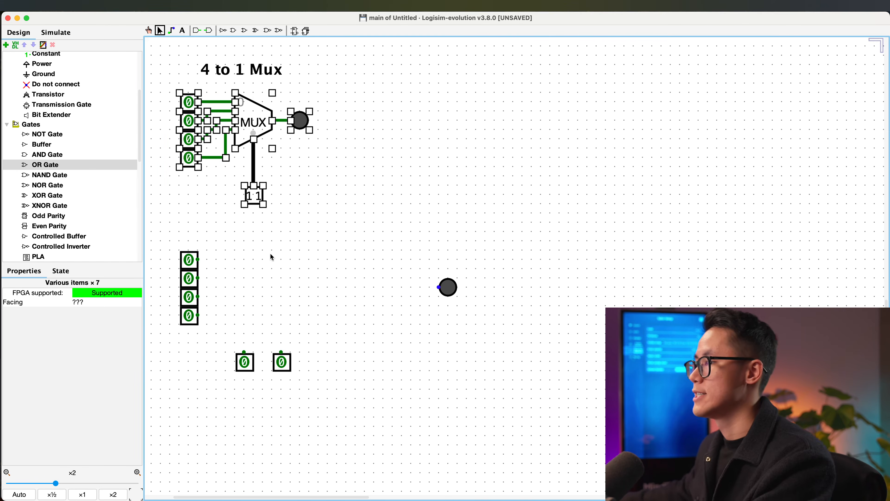
- Shift the two one-bit select pins further down and the copied LED slightly right and up to make room for gates
{"action": "left_click_drag", "start_coordinate": [221, 337], "coordinate": [333, 407]}
{"action": "left_click_drag", "start_coordinate": [287, 376], "coordinate": [315, 451]}
{"action": "left_click_drag", "start_coordinate": [449, 291], "coordinate": [468, 282]}
{"action": "left_click", "coordinate": [508, 275]}
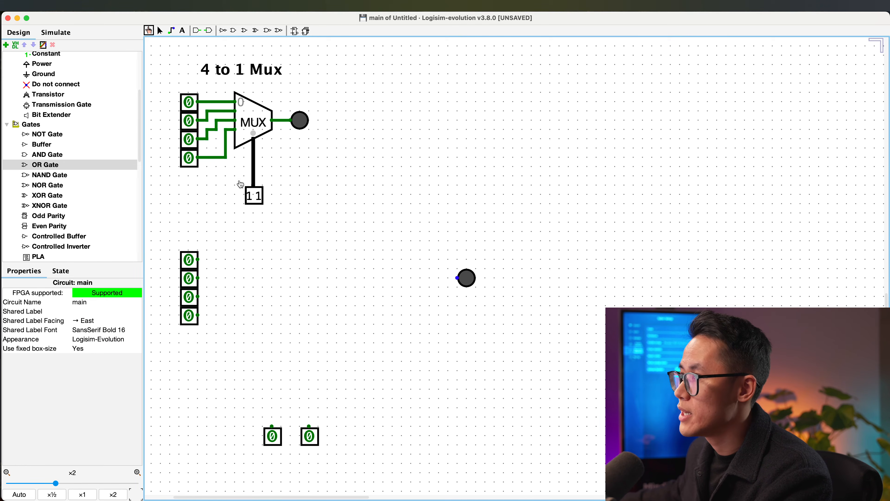
- Set the mux's two-bit select pin to 00 and toggle its top data input repeatedly, leaving it at 1
{"action": "left_click", "coordinate": [253, 195]}
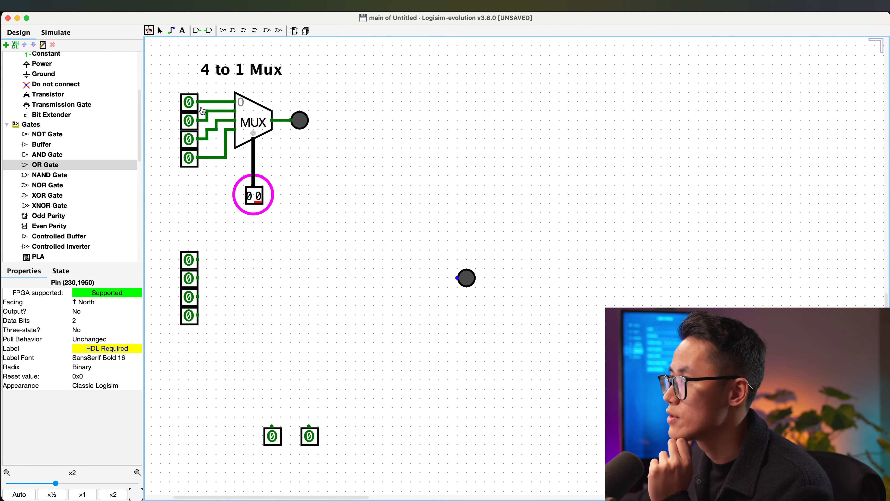
{"action": "left_click", "coordinate": [188, 102]}
{"action": "left_click", "coordinate": [189, 101]}
{"action": "left_click", "coordinate": [188, 101]}
{"action": "left_click", "coordinate": [189, 102]}
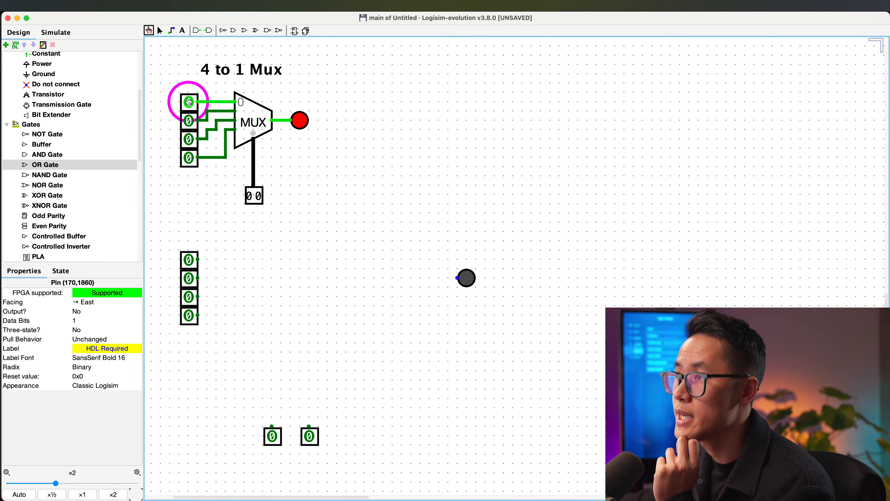
{"action": "left_click", "coordinate": [189, 101]}
{"action": "left_click", "coordinate": [188, 102]}
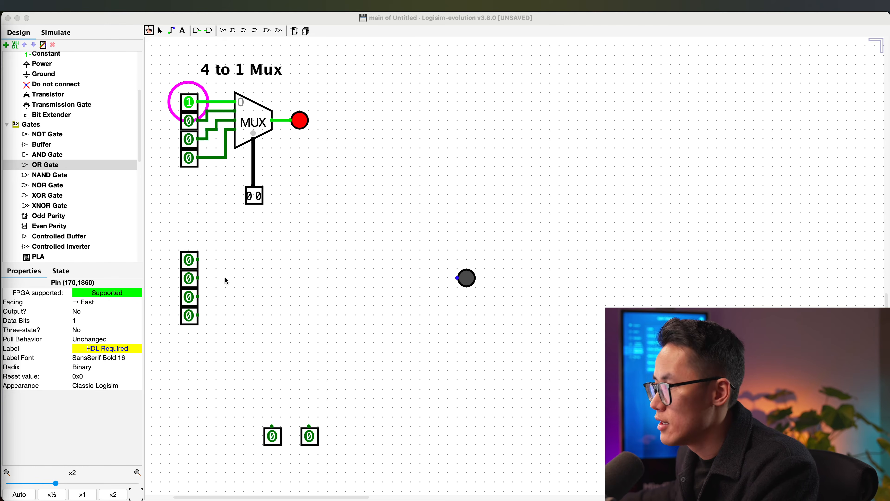
- Place a two-input AND gate between the copied data pins and the LED, wire its inputs to the two select pins, and add a short output wire
{"action": "left_click", "coordinate": [233, 30]}
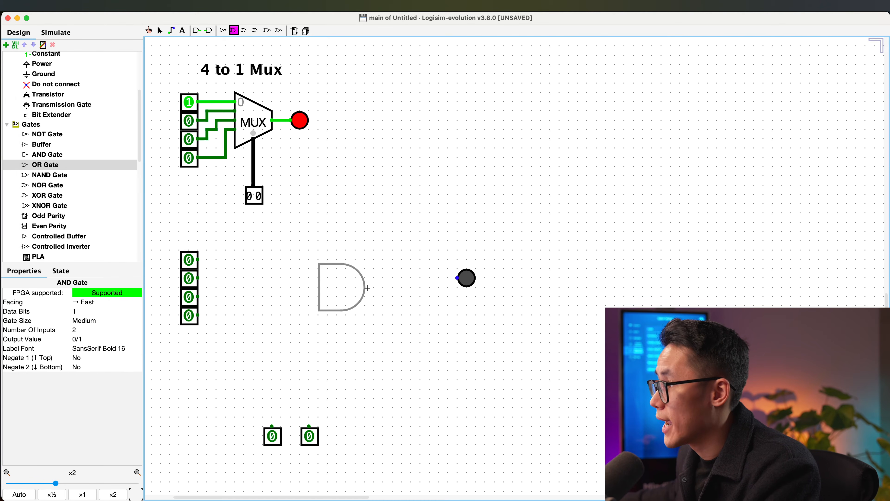
{"action": "left_click", "coordinate": [374, 297]}
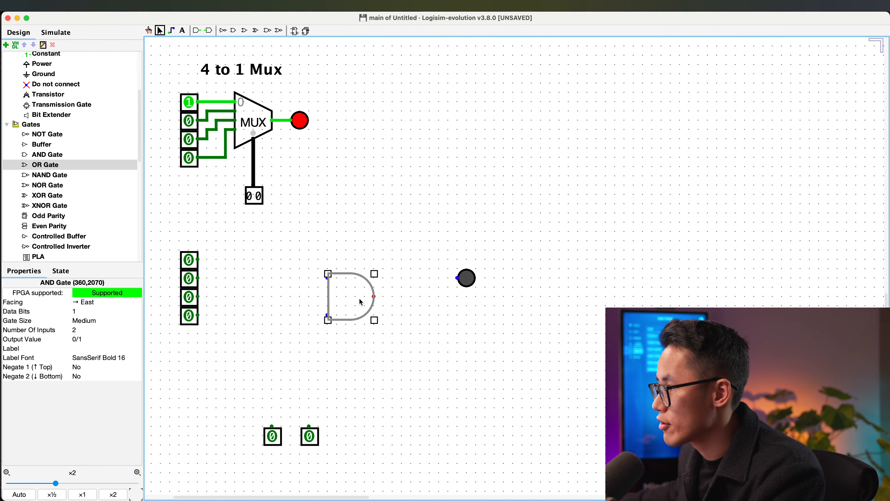
{"action": "left_click_drag", "start_coordinate": [218, 412], "coordinate": [386, 477]}
{"action": "left_click", "coordinate": [386, 477]}
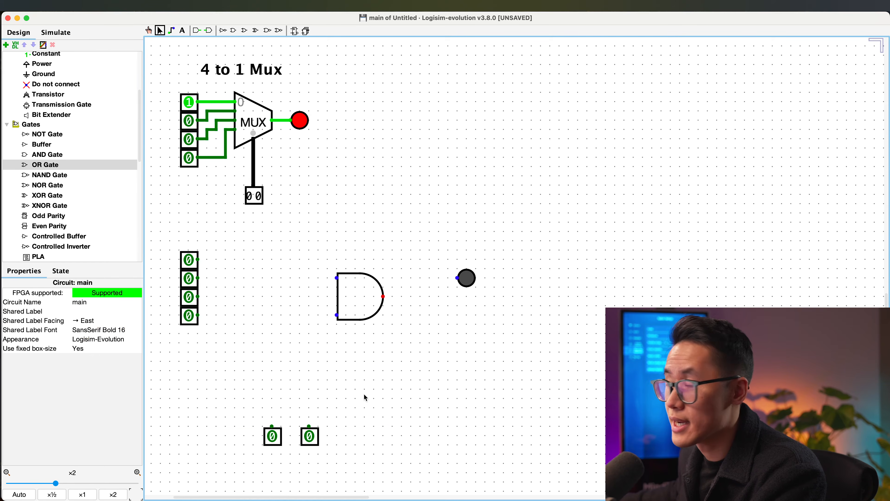
{"action": "left_click_drag", "start_coordinate": [330, 316], "coordinate": [310, 426]}
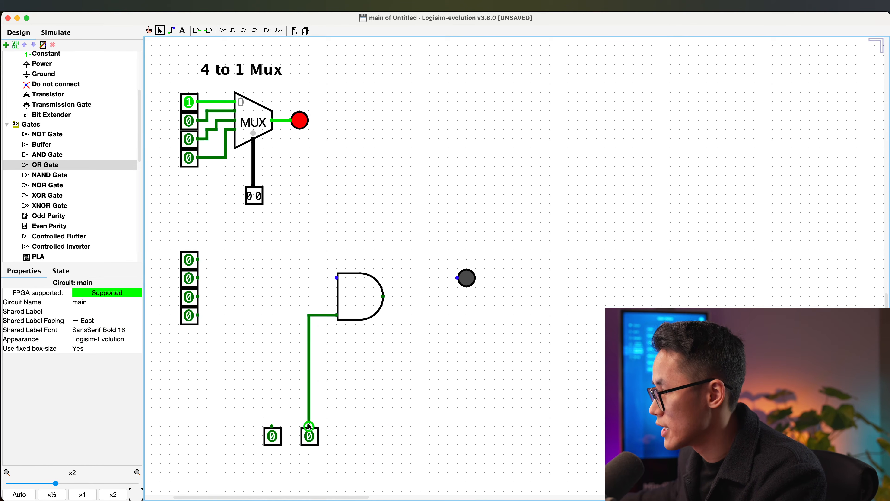
{"action": "mouse_move", "coordinate": [338, 282]}
{"action": "left_mouse_down"}
{"action": "mouse_move", "coordinate": [278, 303]}
{"action": "mouse_move", "coordinate": [273, 426]}
{"action": "left_mouse_up"}
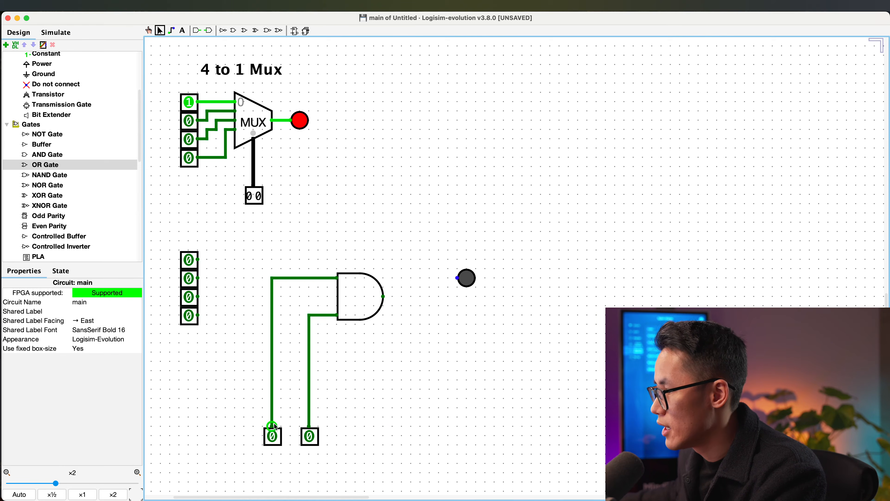
{"action": "left_click_drag", "start_coordinate": [354, 308], "coordinate": [364, 308]}
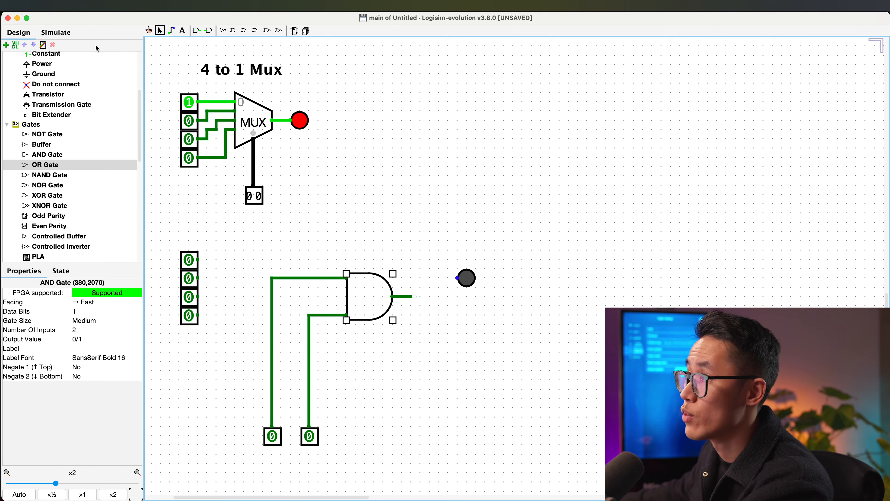
{"action": "key", "text": "ctrl+a"}
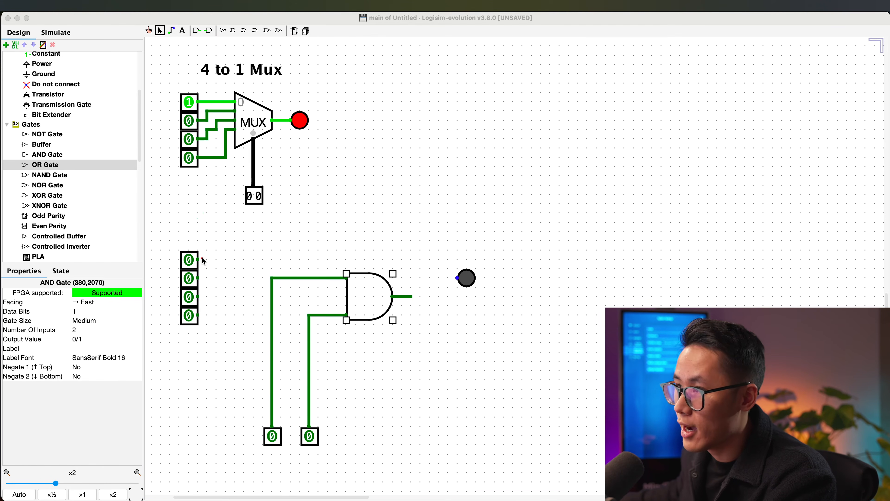
{"action": "left_click_drag", "start_coordinate": [180, 87], "coordinate": [215, 112]}
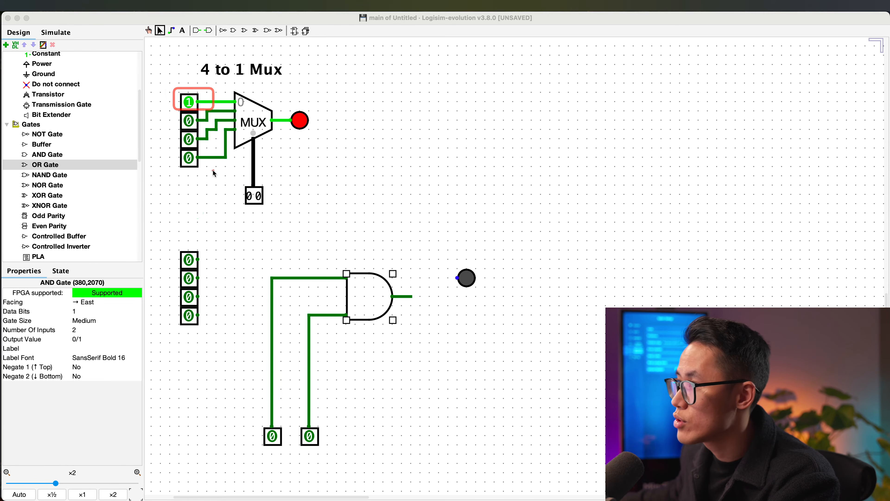
{"action": "left_click_drag", "start_coordinate": [211, 170], "coordinate": [290, 217]}
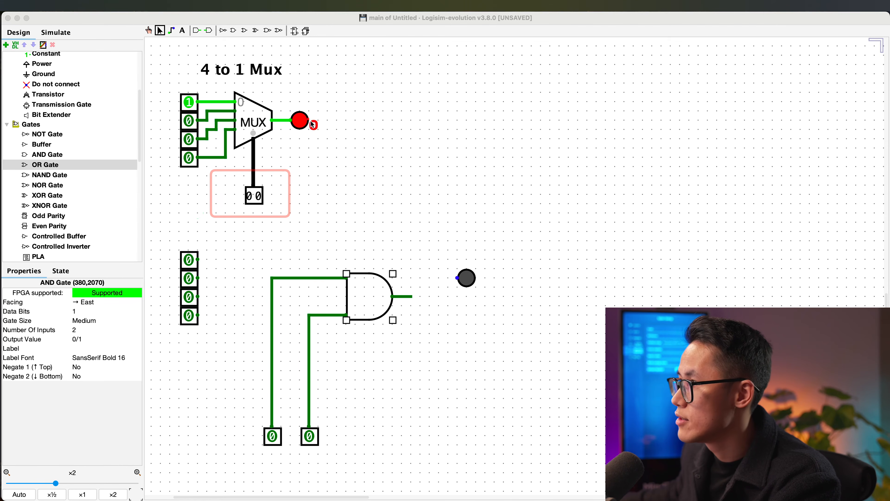
{"action": "left_click_drag", "start_coordinate": [318, 130], "coordinate": [290, 103]}
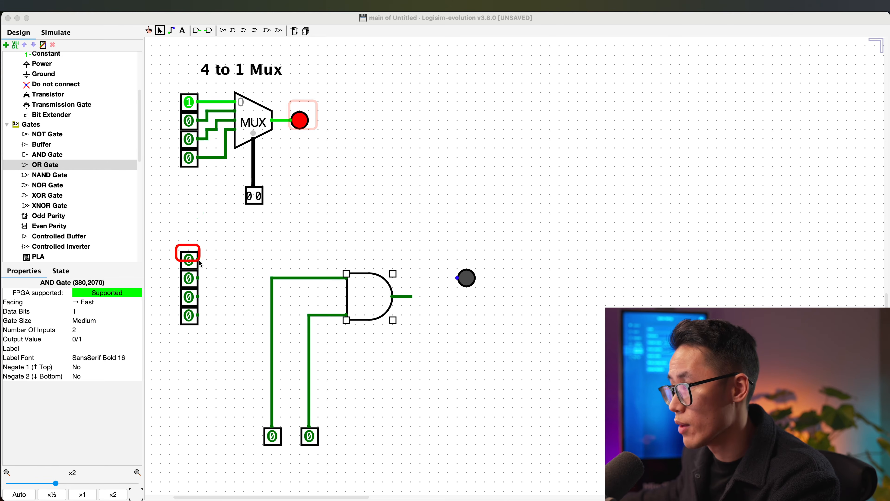
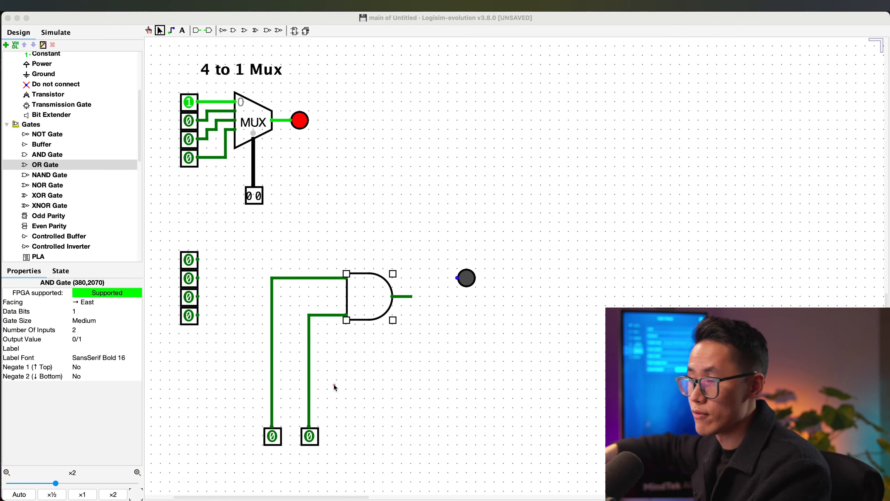
- Delete the two horizontal wire segments leading into the AND gate's inputs
{"action": "left_click", "coordinate": [321, 310]}
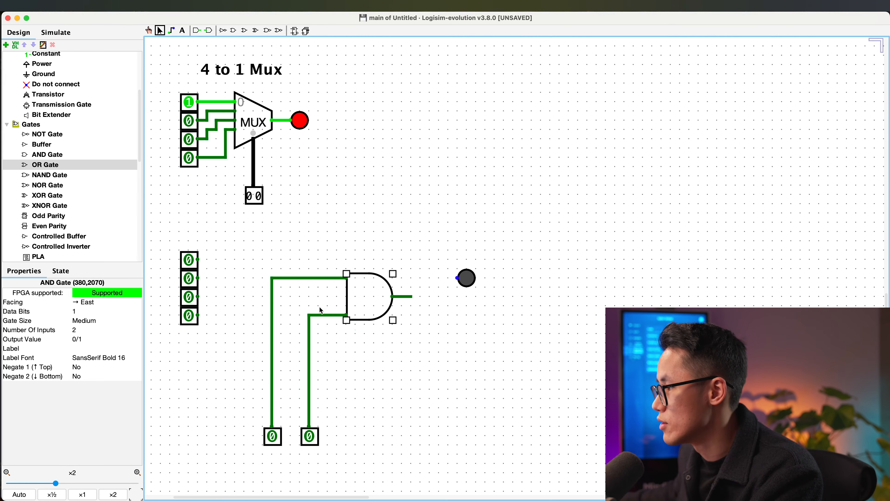
{"action": "left_click", "coordinate": [325, 315]}
{"action": "key", "text": "Delete"}
{"action": "left_click", "coordinate": [317, 278]}
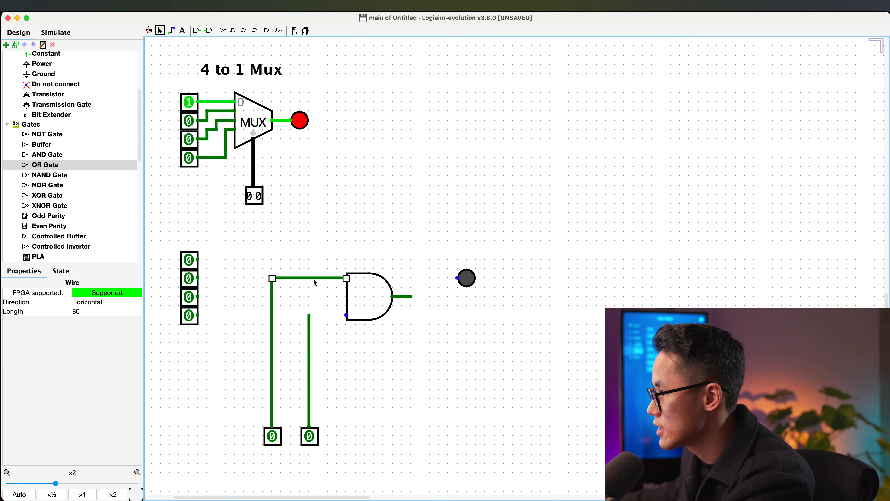
{"action": "key", "text": "Delete"}
- Insert a NOT gate between each select pin's wire and the corresponding AND gate input
{"action": "left_click", "coordinate": [225, 32]}
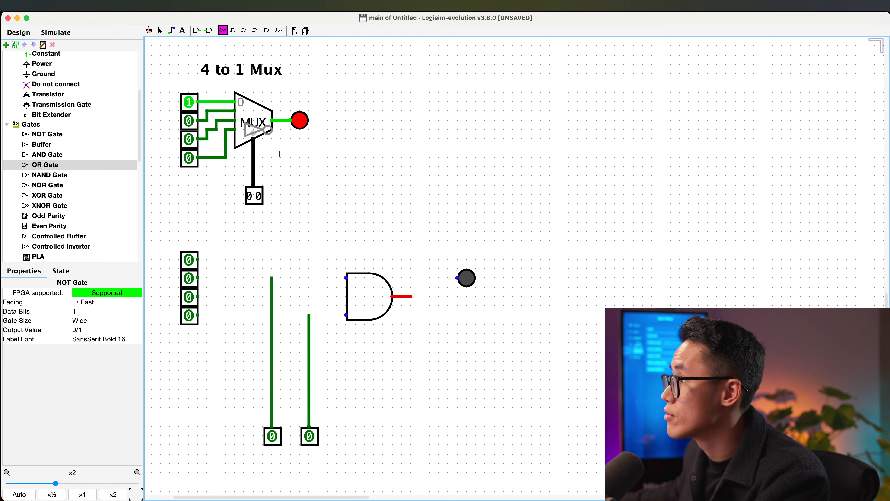
{"action": "left_click", "coordinate": [337, 280]}
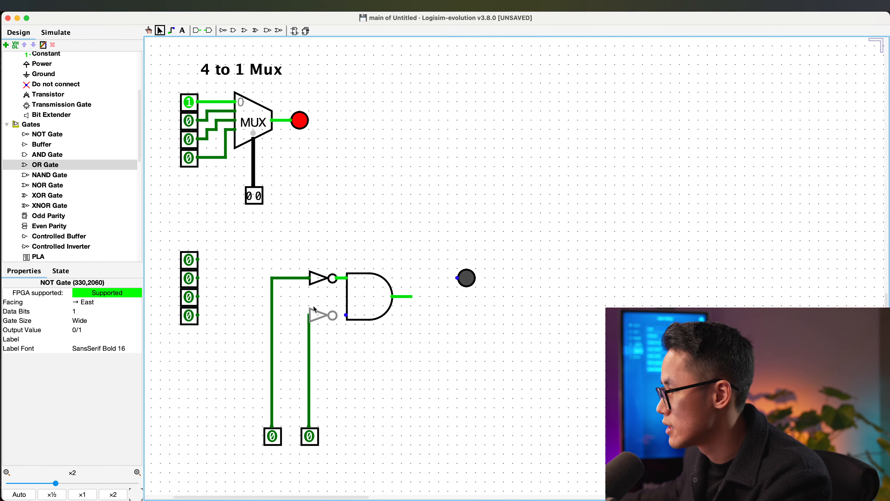
{"action": "left_click_drag", "start_coordinate": [314, 305], "coordinate": [370, 300]}
{"action": "left_click", "coordinate": [318, 314]}
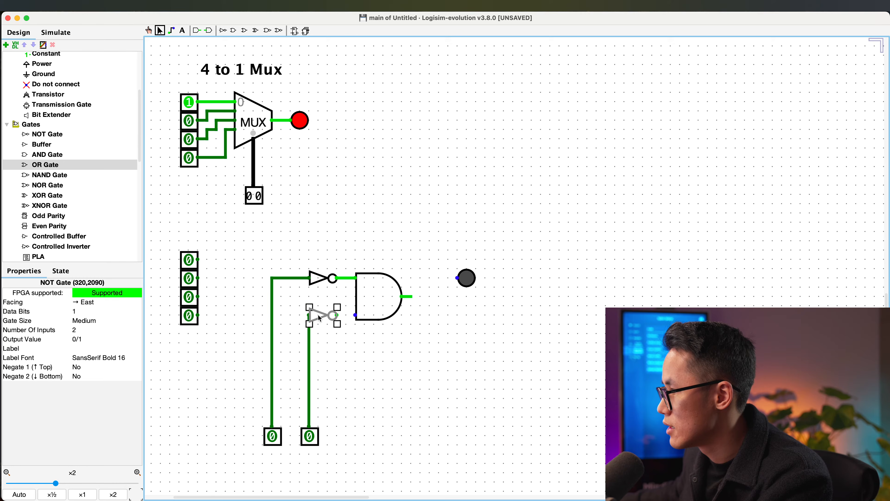
{"action": "left_click_drag", "start_coordinate": [319, 318], "coordinate": [328, 318]}
{"action": "left_click", "coordinate": [403, 241]}
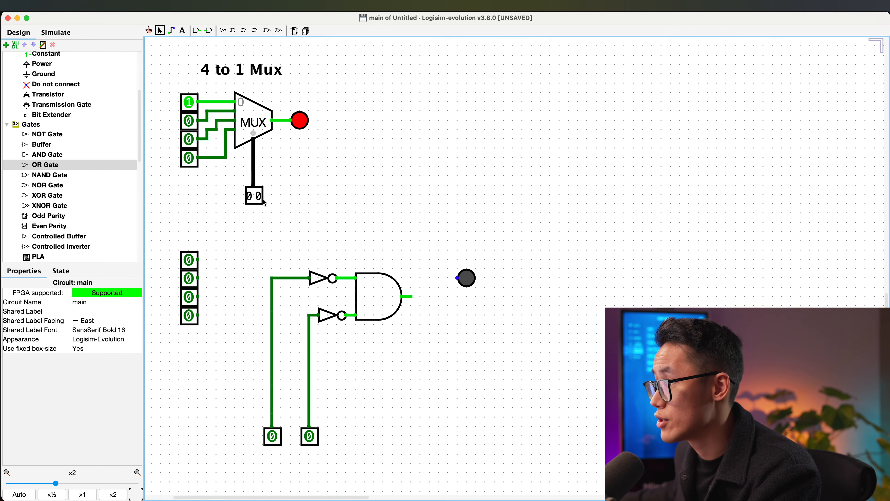
- Move the copied LED further right and place a duplicate of the AND gate between the first AND gate and the LED
{"action": "left_click", "coordinate": [404, 296]}
{"action": "left_click_drag", "start_coordinate": [458, 278], "coordinate": [560, 277]}
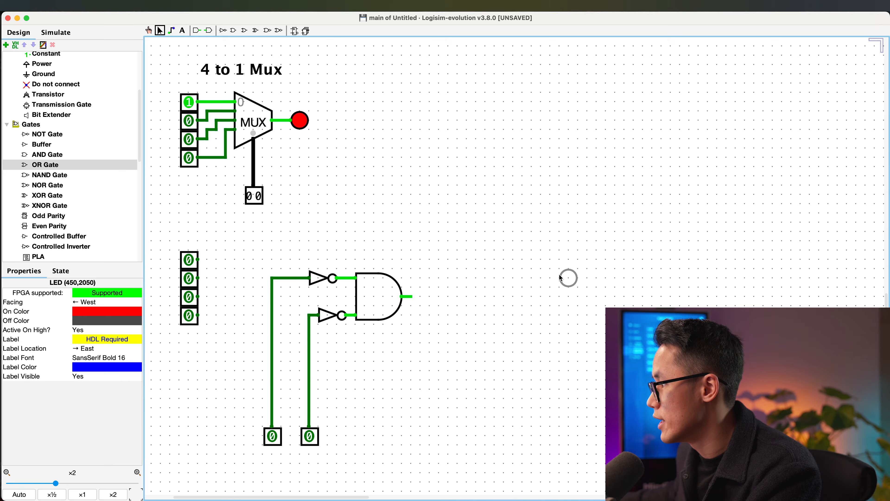
{"action": "left_click", "coordinate": [376, 299]}
{"action": "key", "text": "super+d"}
{"action": "left_click_drag", "start_coordinate": [378, 302], "coordinate": [444, 280]}
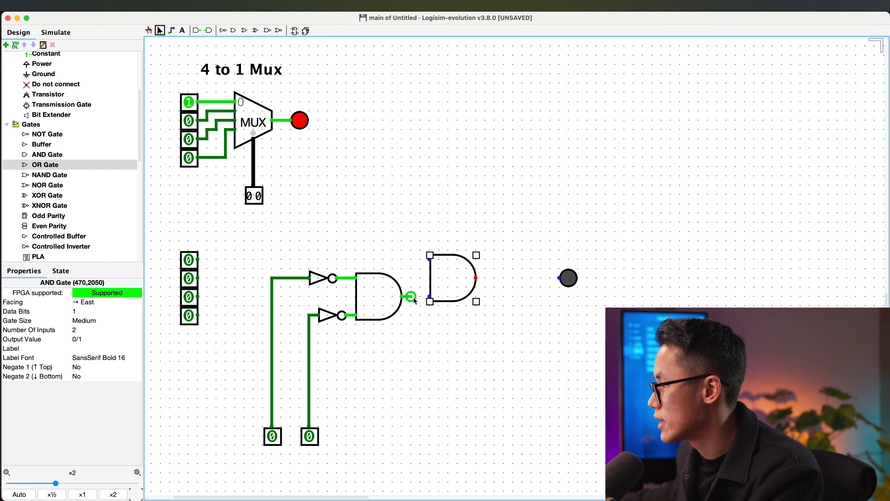
- Wire the top copied data pin and the first AND gate's output into the second AND gate, and connect its output to the LED
{"action": "left_click_drag", "start_coordinate": [206, 262], "coordinate": [430, 260]}
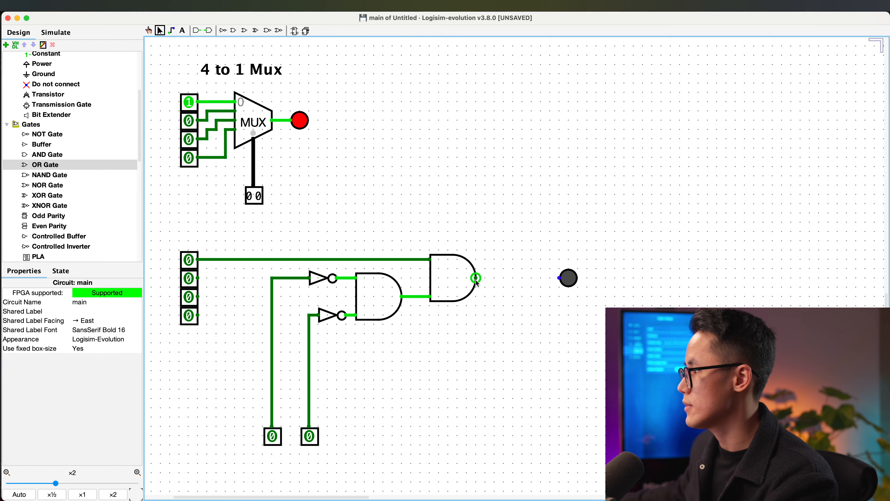
{"action": "left_click_drag", "start_coordinate": [476, 278], "coordinate": [524, 278]}
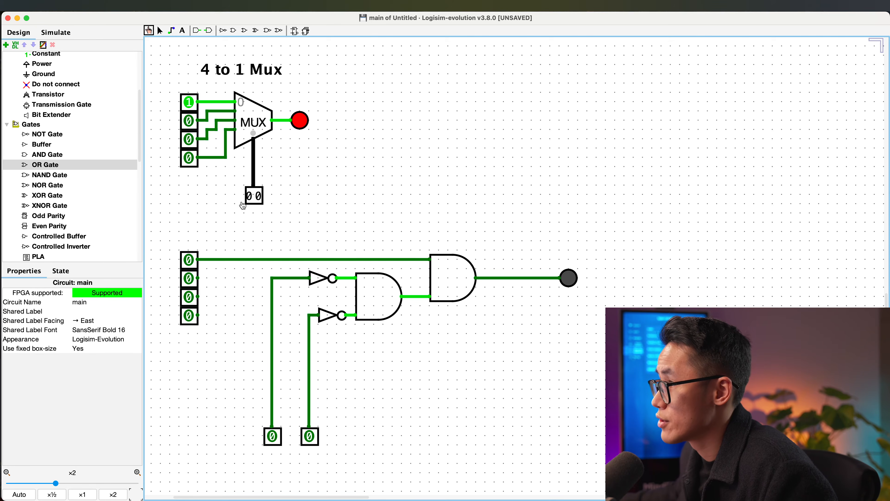
- Set the mux's top data input to 0 and toggle the gate circuit's top data pin repeatedly, leaving it at 1
{"action": "left_click", "coordinate": [189, 101]}
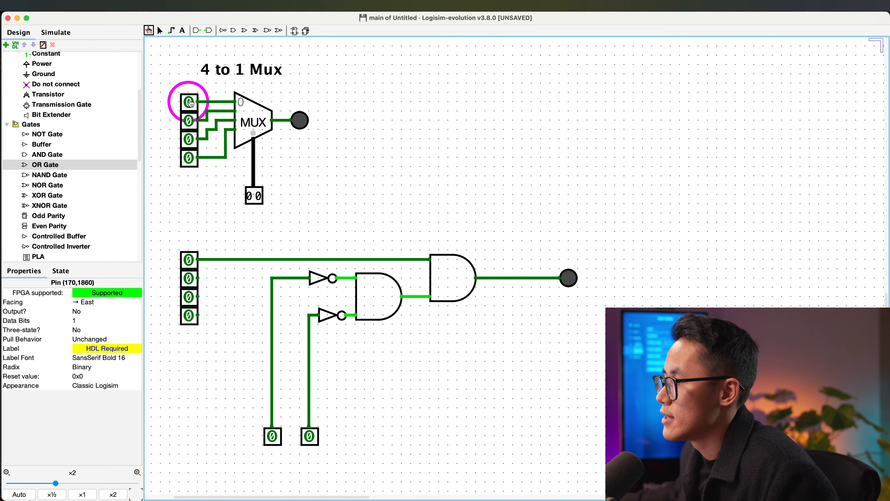
{"action": "left_click", "coordinate": [190, 260]}
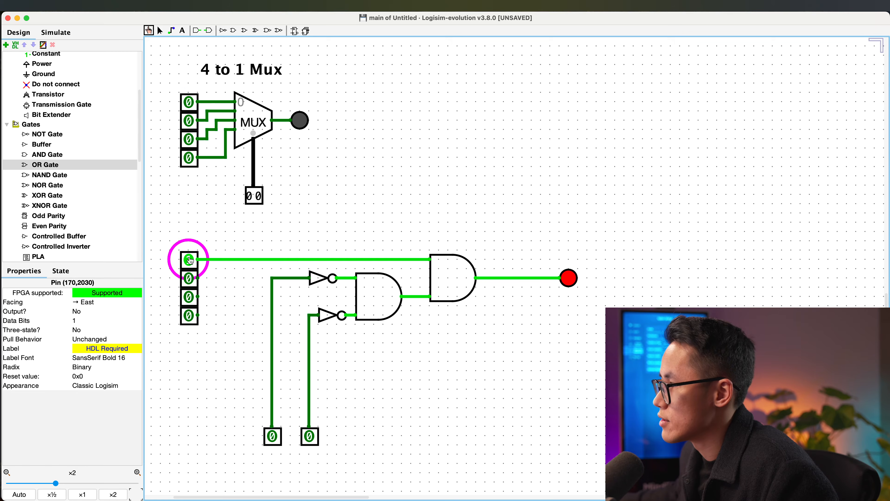
{"action": "left_click", "coordinate": [190, 261]}
{"action": "left_click", "coordinate": [192, 260]}
{"action": "left_click", "coordinate": [192, 260]}
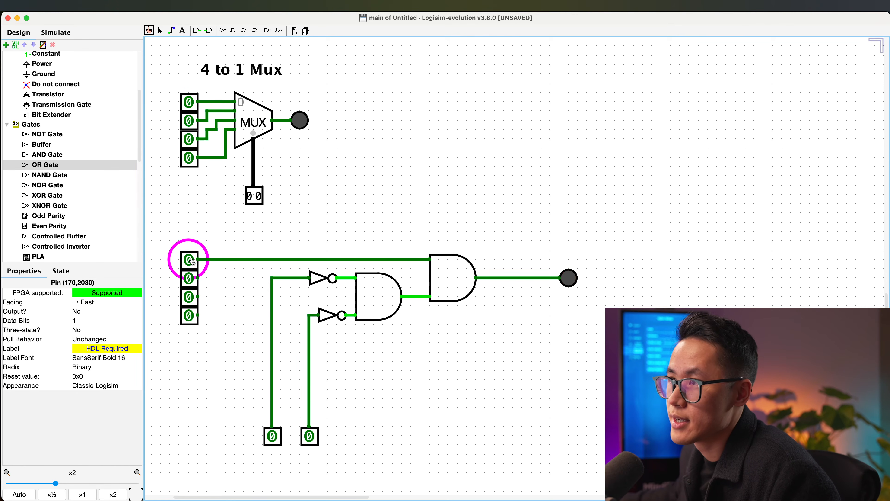
{"action": "left_click", "coordinate": [192, 260]}
{"action": "left_click", "coordinate": [192, 261]}
{"action": "left_click", "coordinate": [192, 261]}
{"action": "left_click", "coordinate": [192, 260]}
{"action": "left_click", "coordinate": [193, 260]}
{"action": "left_click", "coordinate": [192, 261]}
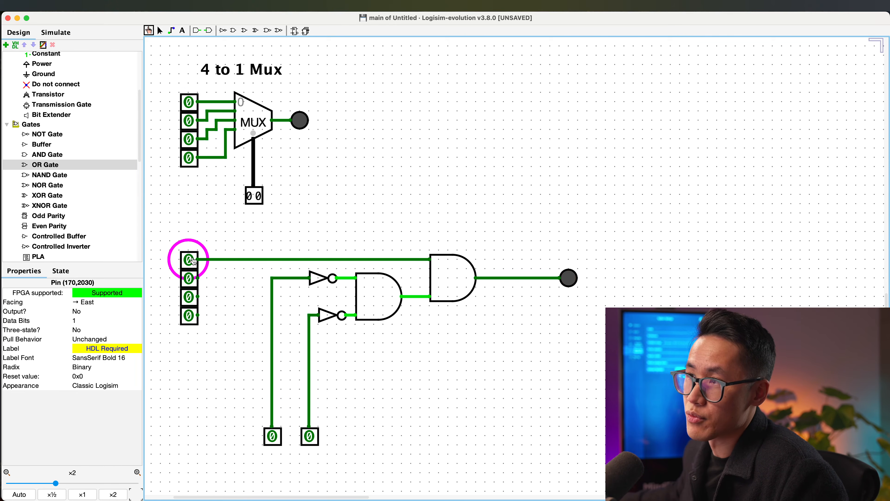
{"action": "left_click", "coordinate": [193, 261]}
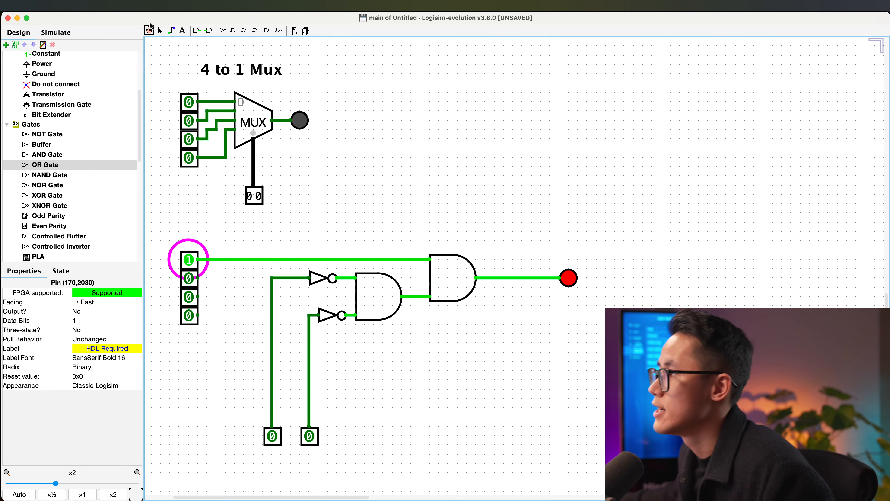
- Examine how the top data pin and the inverted select pins feed the second AND gate that drives the LED
{"action": "left_click", "coordinate": [161, 30]}
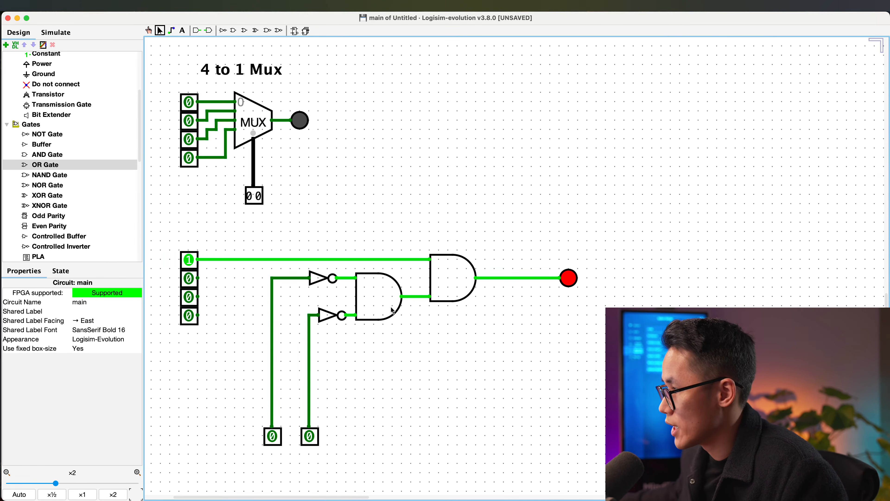
{"action": "left_click_drag", "start_coordinate": [417, 226], "coordinate": [475, 319]}
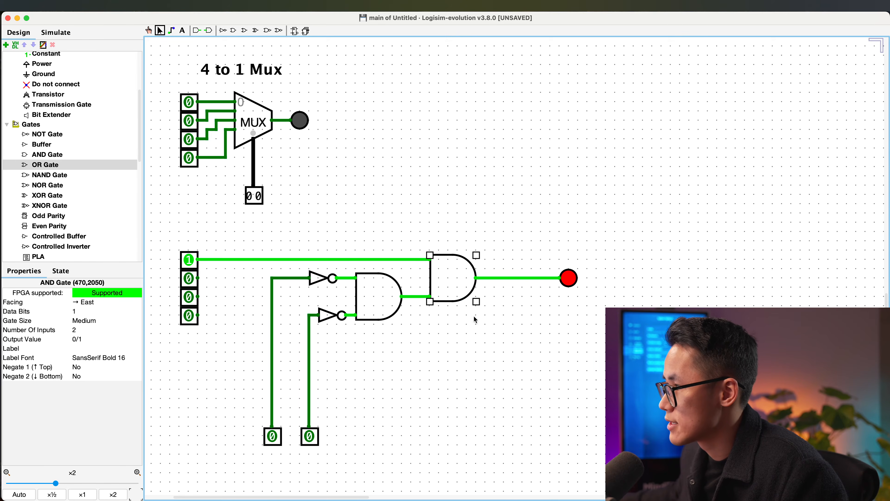
{"action": "left_click_drag", "start_coordinate": [167, 242], "coordinate": [218, 277]}
{"action": "left_click_drag", "start_coordinate": [419, 231], "coordinate": [501, 331]}
{"action": "left_click", "coordinate": [414, 289]}
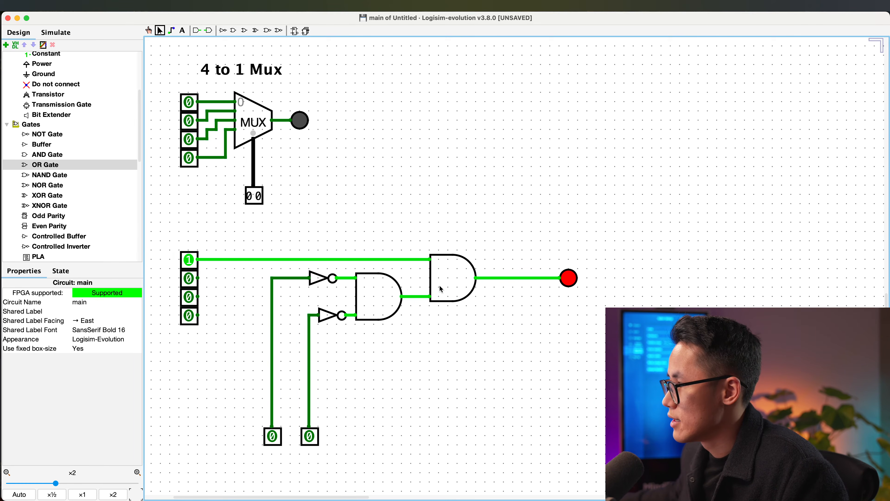
{"action": "left_click_drag", "start_coordinate": [439, 286], "coordinate": [430, 303]}
{"action": "left_click", "coordinate": [490, 196]}
{"action": "key", "text": "super+z"}
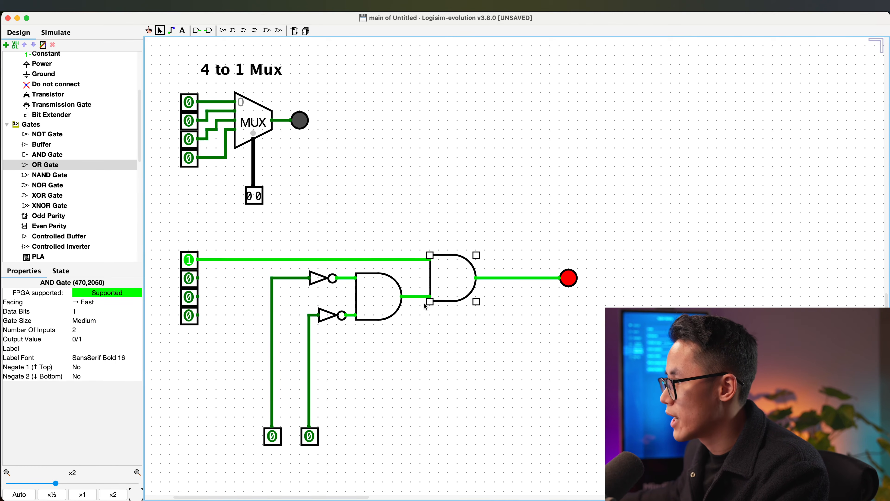
{"action": "key", "text": "ctrl+a"}
{"action": "left_click_drag", "start_coordinate": [414, 284], "coordinate": [446, 309]}
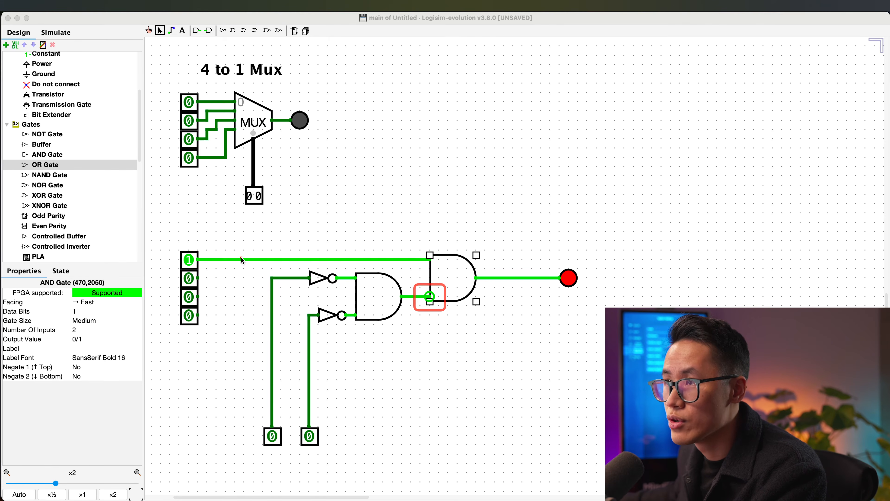
{"action": "left_click_drag", "start_coordinate": [187, 250], "coordinate": [198, 264]}
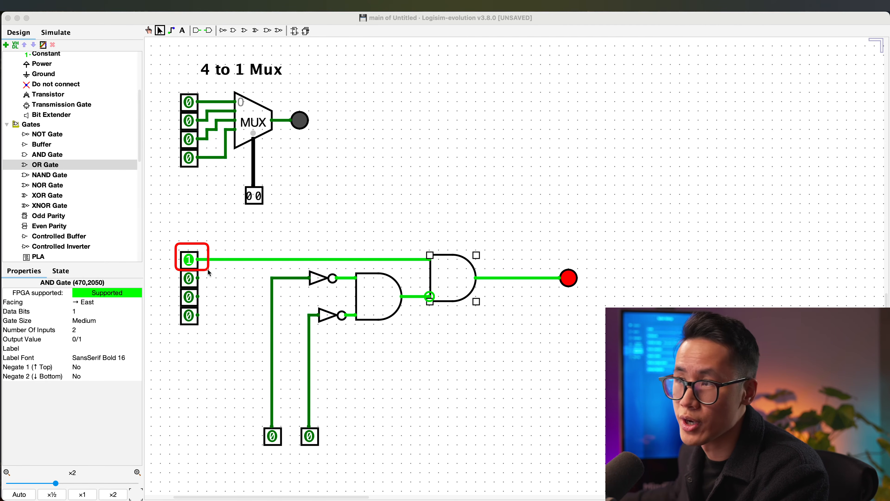
{"action": "left_click_drag", "start_coordinate": [410, 285], "coordinate": [452, 309]}
{"action": "left_click_drag", "start_coordinate": [332, 269], "coordinate": [332, 270]}
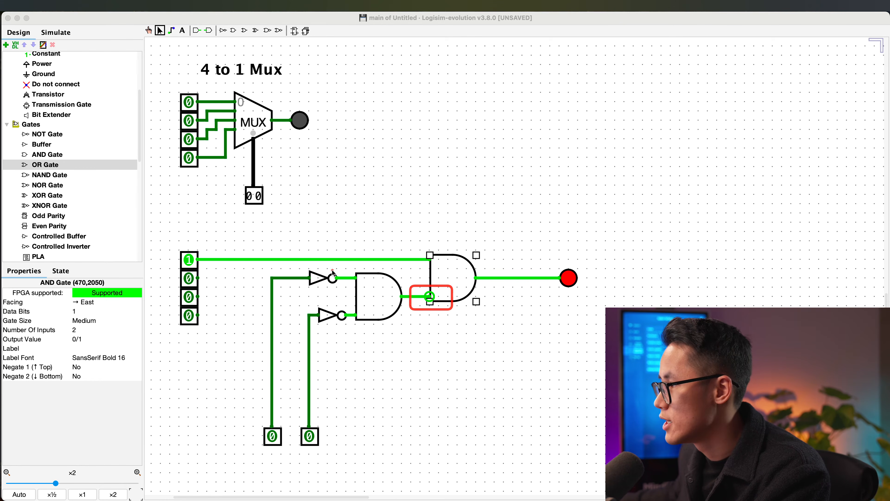
{"action": "mouse_move", "coordinate": [171, 244]}
{"action": "left_mouse_down"}
{"action": "mouse_move", "coordinate": [221, 267]}
{"action": "mouse_move", "coordinate": [446, 268]}
{"action": "left_mouse_up"}
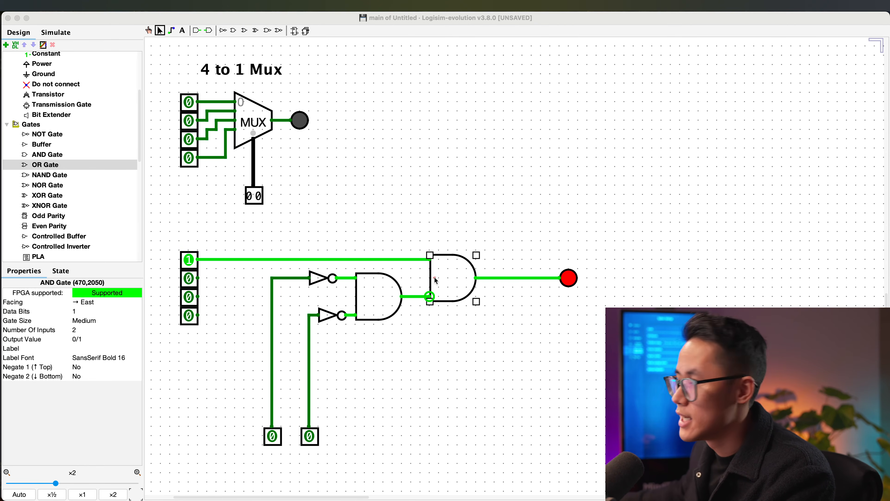
{"action": "left_click_drag", "start_coordinate": [489, 239], "coordinate": [424, 315]}
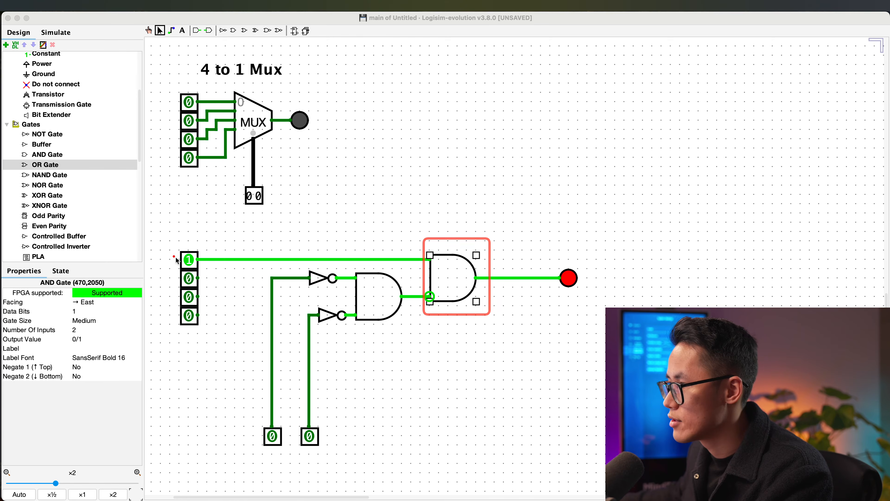
{"action": "left_click_drag", "start_coordinate": [165, 240], "coordinate": [221, 270]}
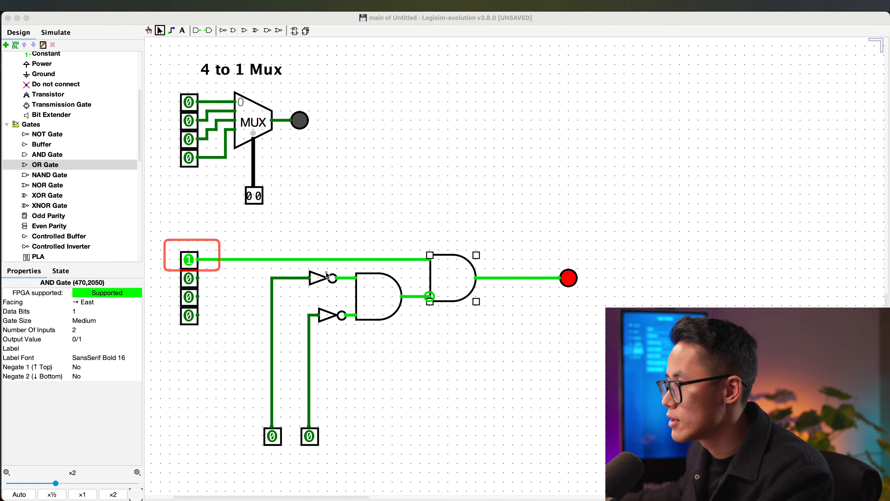
{"action": "mouse_move", "coordinate": [438, 286]}
{"action": "left_mouse_down"}
{"action": "mouse_move", "coordinate": [407, 299]}
{"action": "mouse_move", "coordinate": [402, 314]}
{"action": "mouse_move", "coordinate": [417, 303]}
{"action": "mouse_move", "coordinate": [407, 305]}
{"action": "left_mouse_up"}
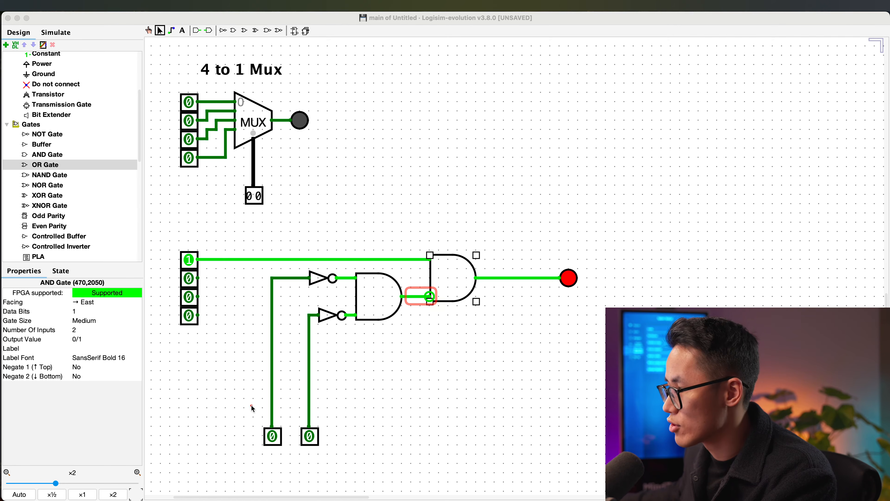
{"action": "left_click_drag", "start_coordinate": [251, 404], "coordinate": [341, 453]}
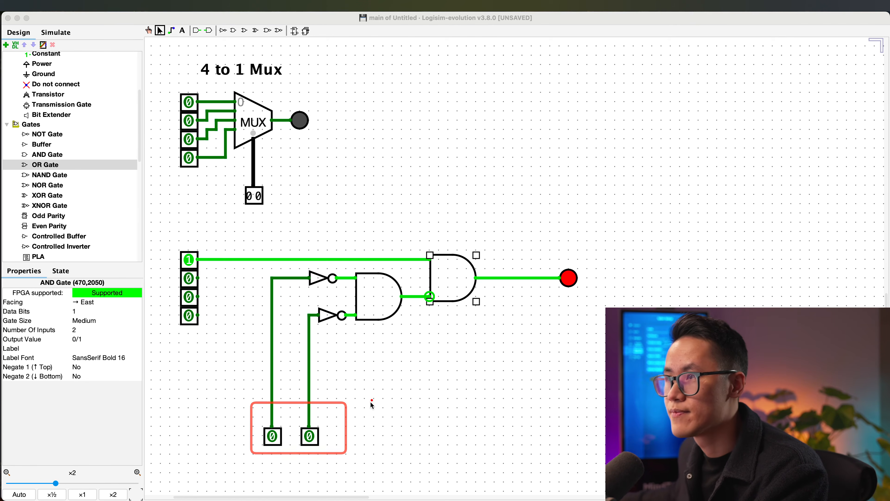
{"action": "left_click", "coordinate": [410, 358]}
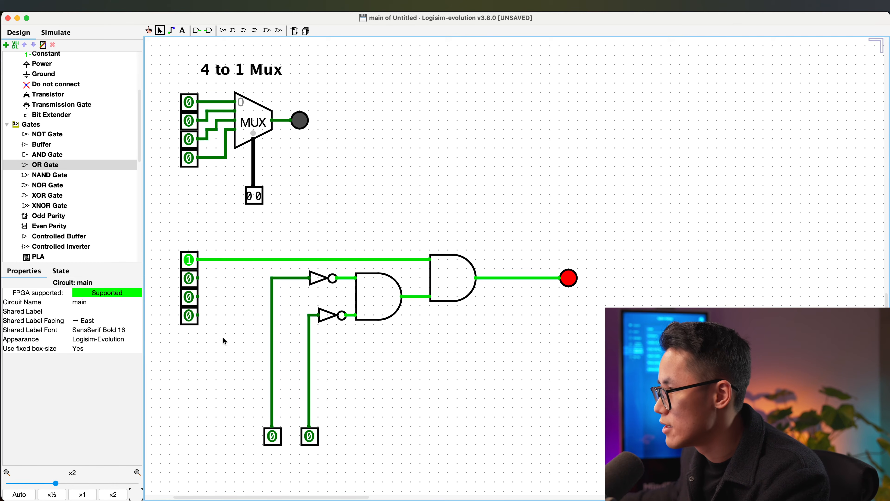
- Move the gate circuit's lower three data pins down together, leaving a gap beneath the top data pin
{"action": "left_click_drag", "start_coordinate": [223, 338], "coordinate": [191, 336]}
{"action": "left_click", "coordinate": [235, 322]}
{"action": "scroll", "coordinate": [234, 321], "scroll_direction": "down", "scroll_amount": 5}
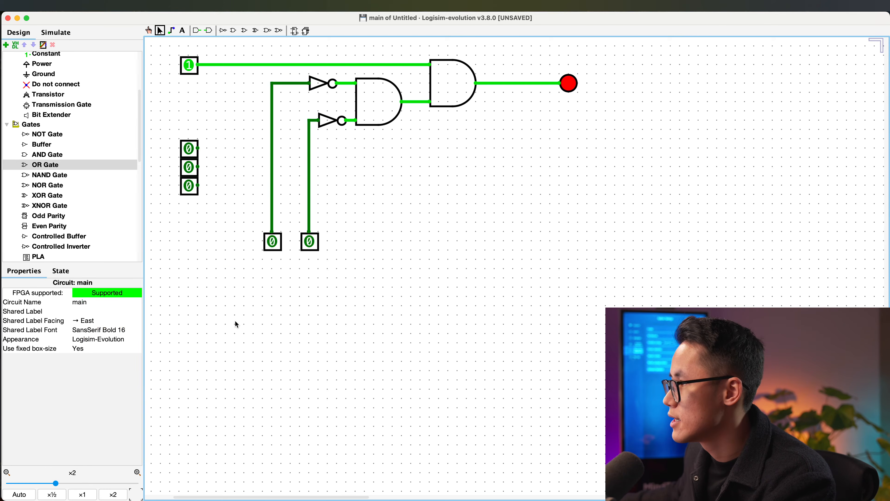
{"action": "scroll", "coordinate": [234, 320], "scroll_direction": "up", "scroll_amount": 6}
{"action": "left_click", "coordinate": [384, 328]}
{"action": "left_click", "coordinate": [326, 400]}
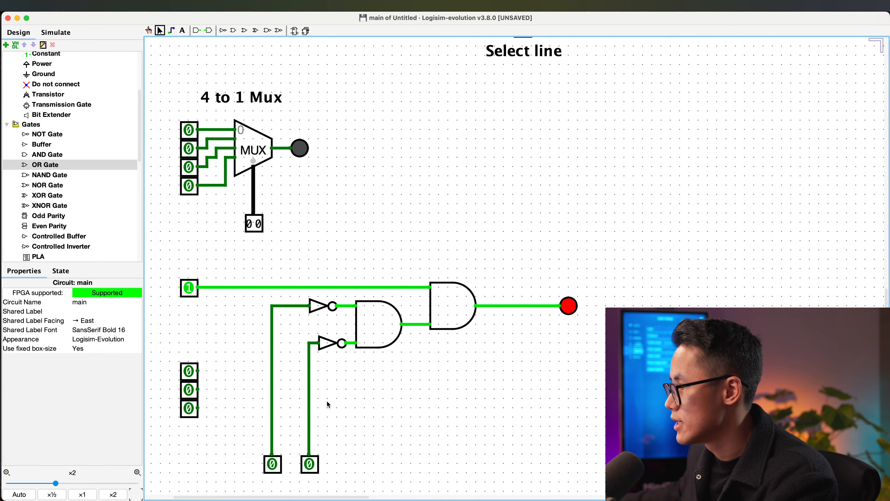
- Duplicate the AND gate fed by the two NOT gates and place the copy directly below it
{"action": "left_click", "coordinate": [372, 332]}
{"action": "key", "text": "super+d"}
{"action": "left_click_drag", "start_coordinate": [372, 331], "coordinate": [369, 380]}
{"action": "left_click", "coordinate": [192, 372]}
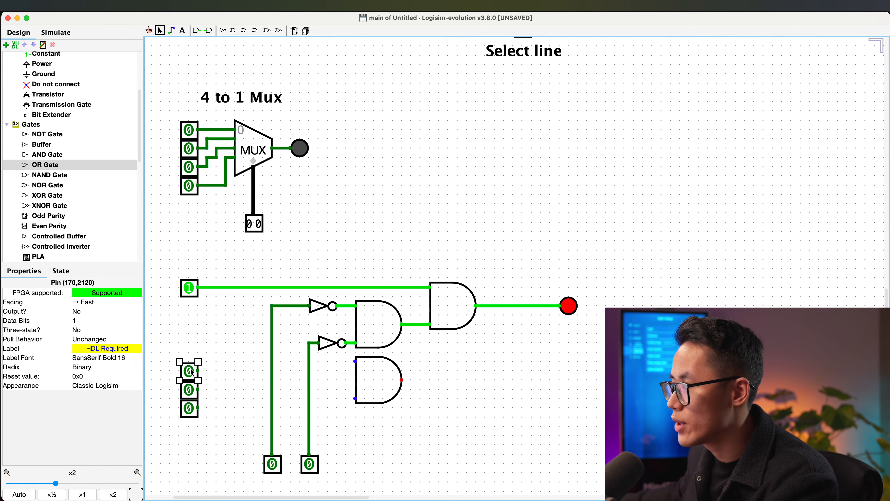
{"action": "left_click", "coordinate": [217, 340]}
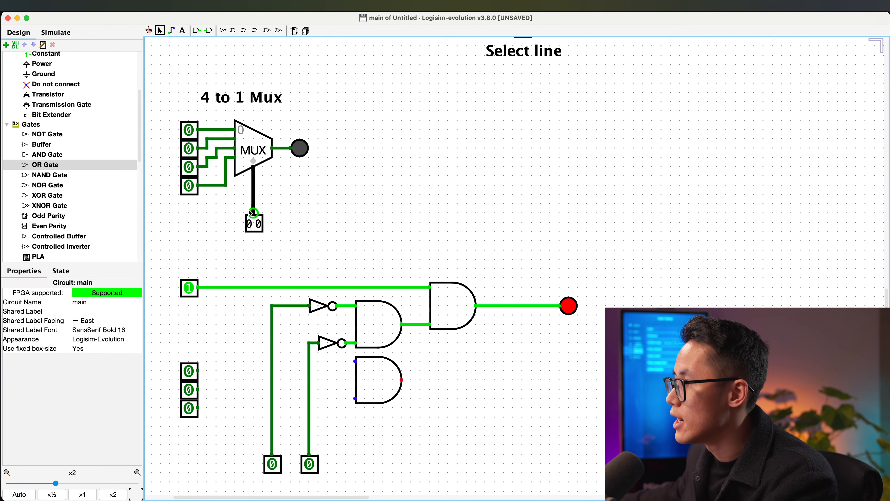
- Set the 4-to-1 mux's select pin to 01 and toggle its second data input, leaving that input at 0
{"action": "left_click", "coordinate": [260, 225]}
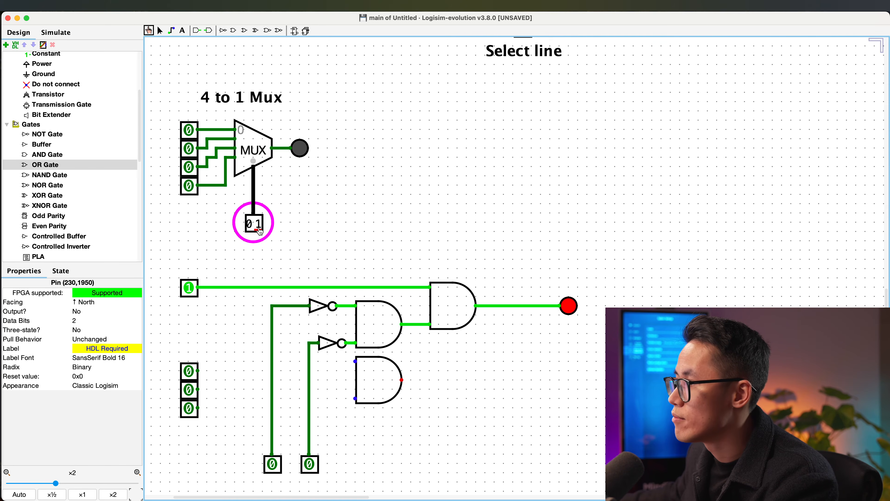
{"action": "left_click_drag", "start_coordinate": [268, 238], "coordinate": [273, 240]}
{"action": "left_click_drag", "start_coordinate": [201, 197], "coordinate": [301, 243]}
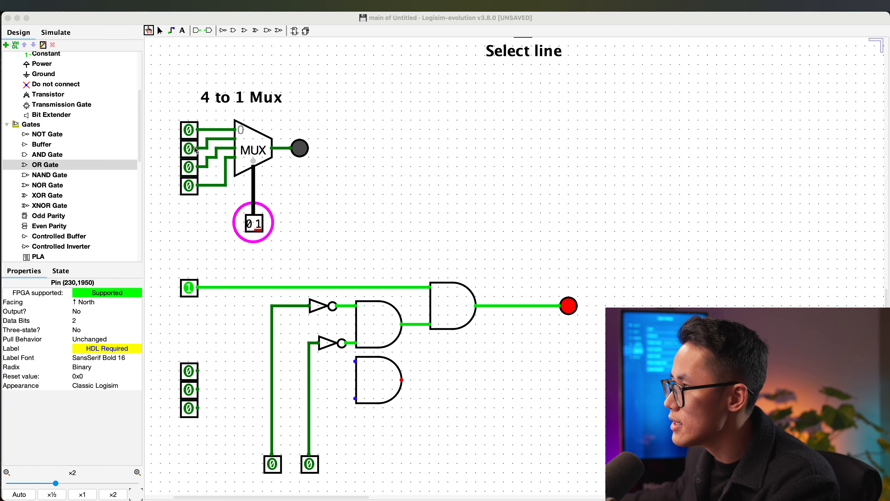
{"action": "left_click_drag", "start_coordinate": [171, 137], "coordinate": [216, 157]}
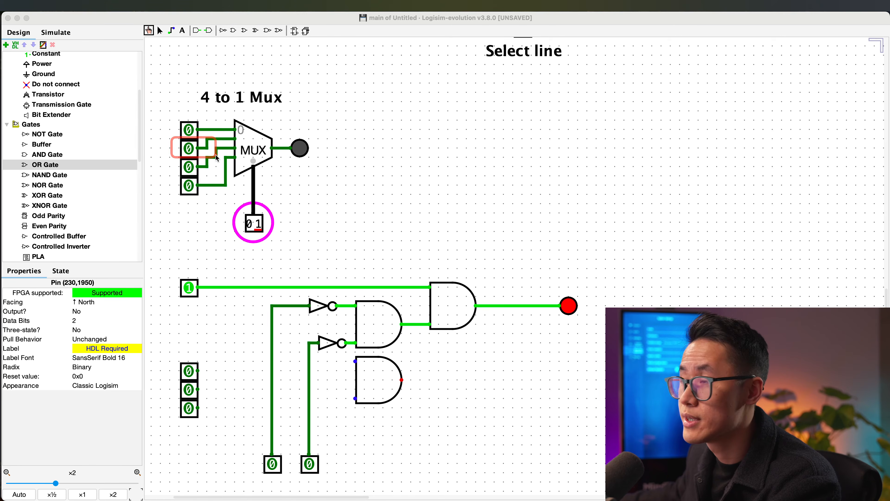
{"action": "left_click", "coordinate": [189, 148]}
{"action": "left_click", "coordinate": [186, 151]}
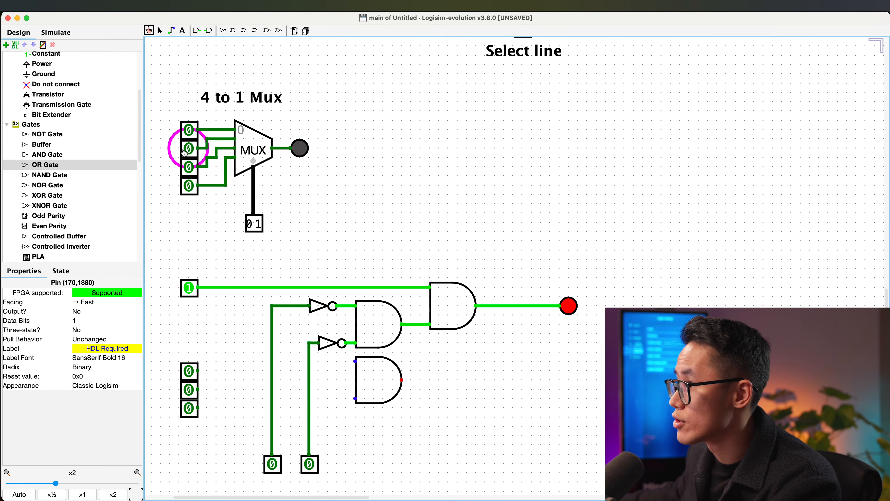
- Set the second data input of the 4-to-1 multiplexer to 1
{"action": "left_click", "coordinate": [186, 151]}
{"action": "left_click", "coordinate": [185, 152]}
{"action": "left_click", "coordinate": [186, 152]}
{"action": "left_click", "coordinate": [185, 152]}
{"action": "left_click", "coordinate": [185, 152]}
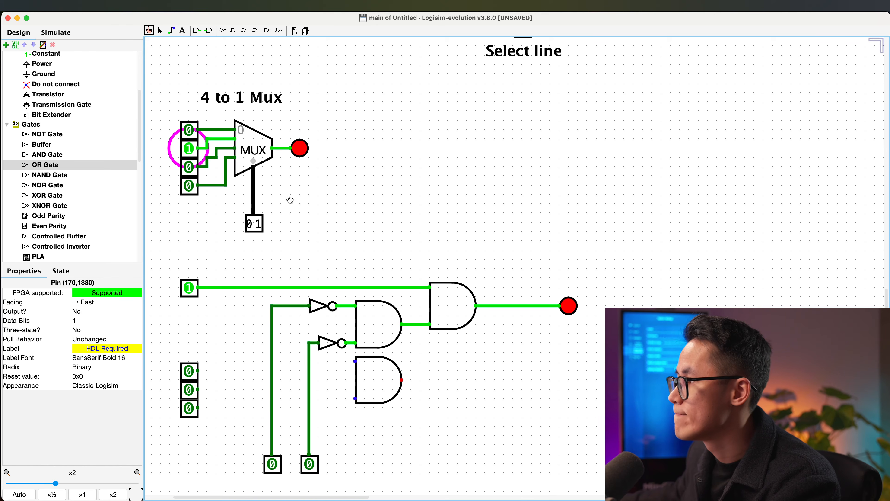
{"action": "left_click_drag", "start_coordinate": [233, 204], "coordinate": [285, 238]}
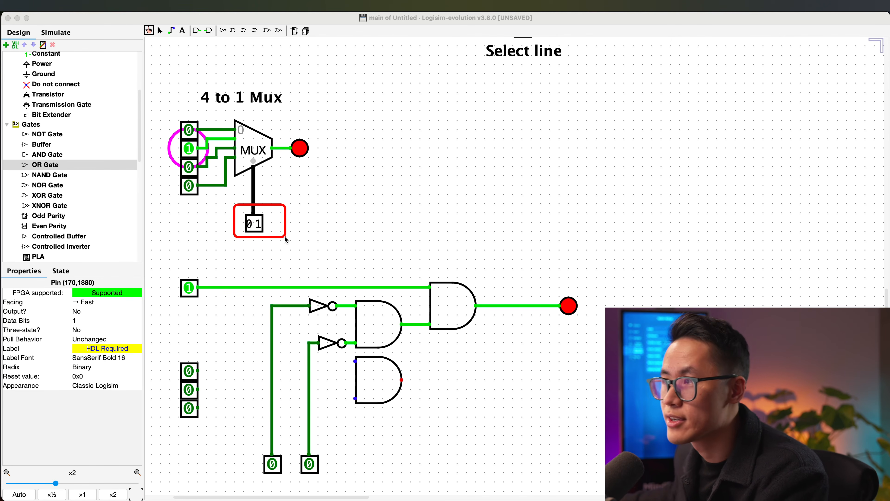
{"action": "left_click", "coordinate": [270, 221]}
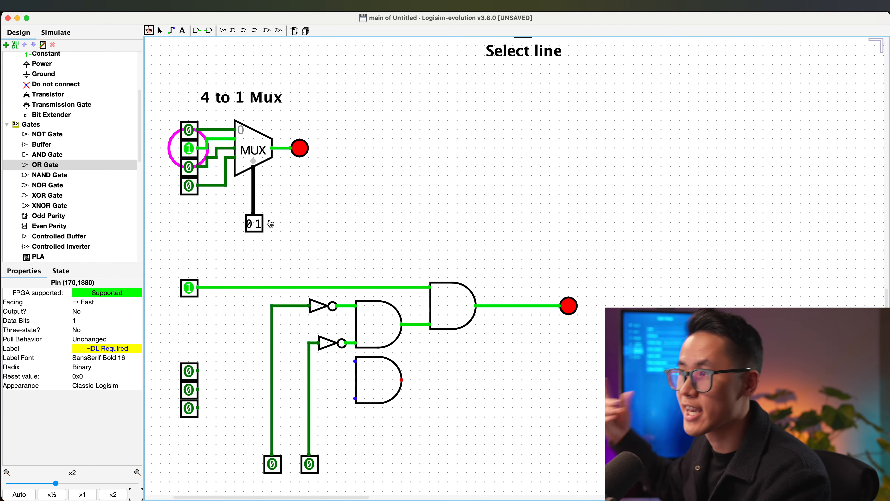
{"action": "left_click", "coordinate": [259, 226]}
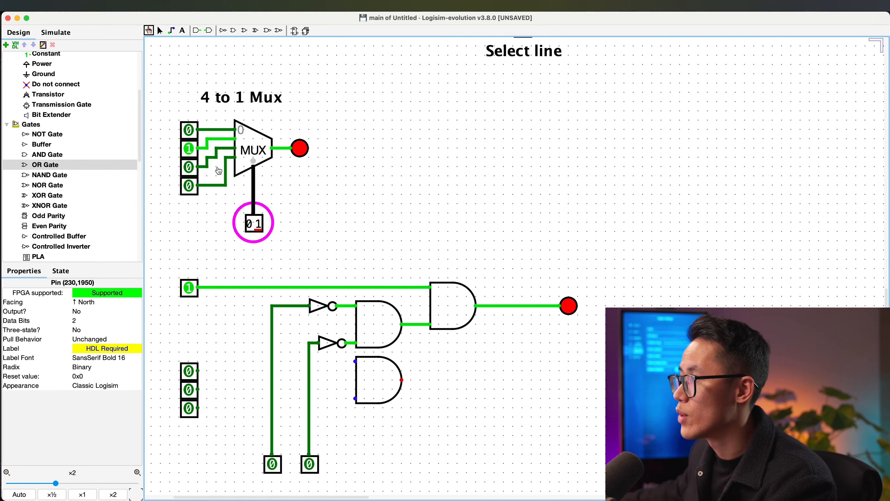
{"action": "key", "text": "ctrl+a"}
{"action": "left_click_drag", "start_coordinate": [170, 139], "coordinate": [211, 154]}
{"action": "left_click_drag", "start_coordinate": [214, 196], "coordinate": [286, 239]}
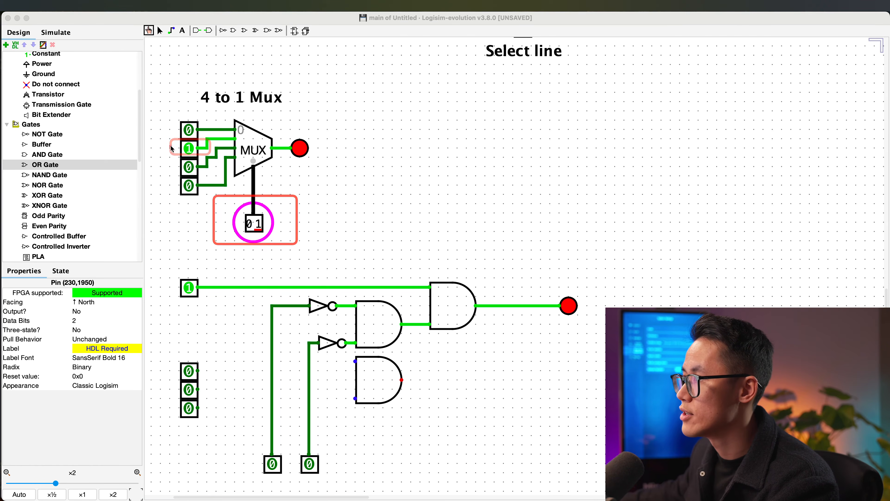
{"action": "left_click_drag", "start_coordinate": [169, 138], "coordinate": [213, 156]}
{"action": "key", "text": "Escape"}
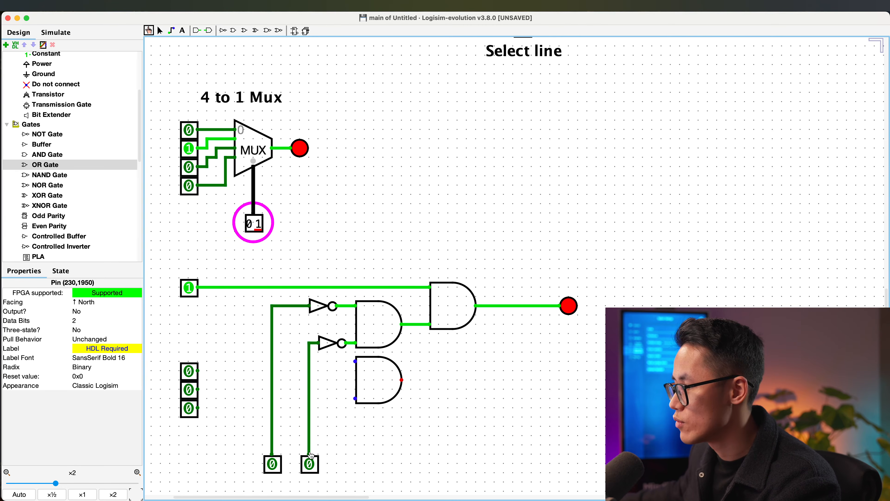
- Switch the second select pin of the gate-level circuit to 1
{"action": "left_click", "coordinate": [312, 466]}
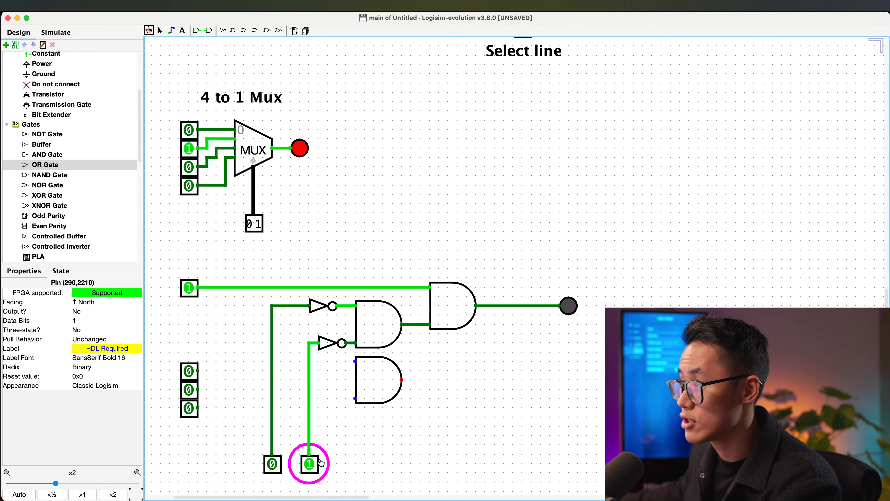
{"action": "mouse_move", "coordinate": [242, 440]}
{"action": "left_mouse_down"}
{"action": "mouse_move", "coordinate": [318, 477]}
{"action": "mouse_move", "coordinate": [360, 482]}
{"action": "left_mouse_up"}
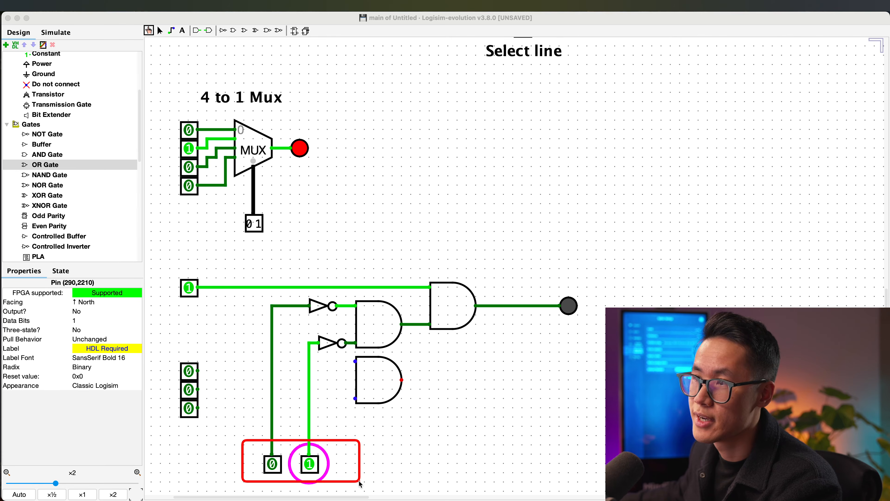
{"action": "left_click_drag", "start_coordinate": [241, 441], "coordinate": [359, 491]}
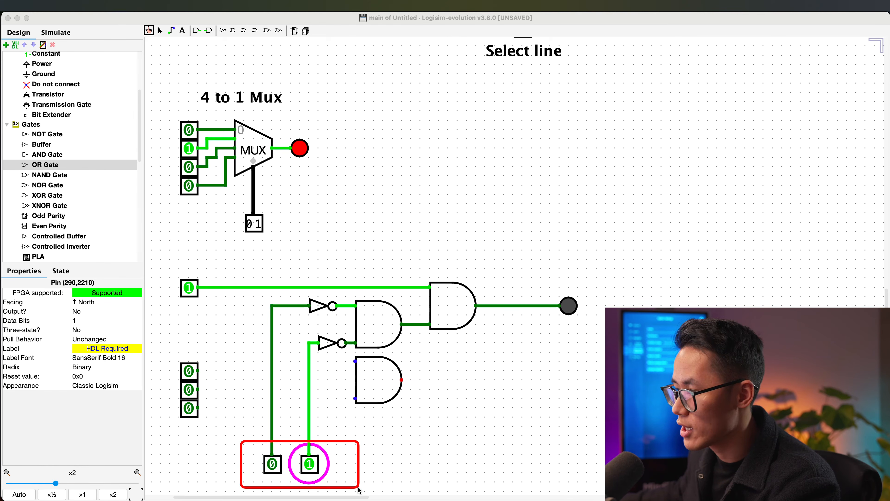
{"action": "key", "text": "Escape"}
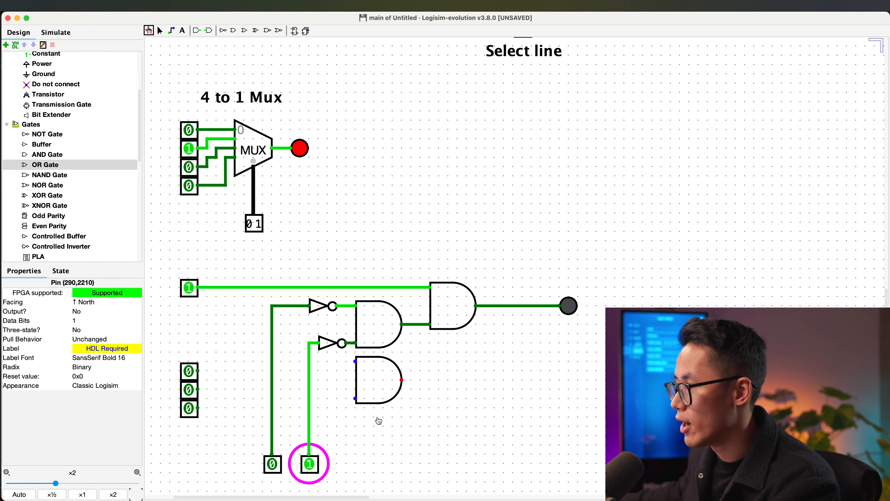
- Move the unconnected AND gate and the two select pins further down, making room for the second data input's logic
{"action": "left_click_drag", "start_coordinate": [380, 387], "coordinate": [357, 310]}
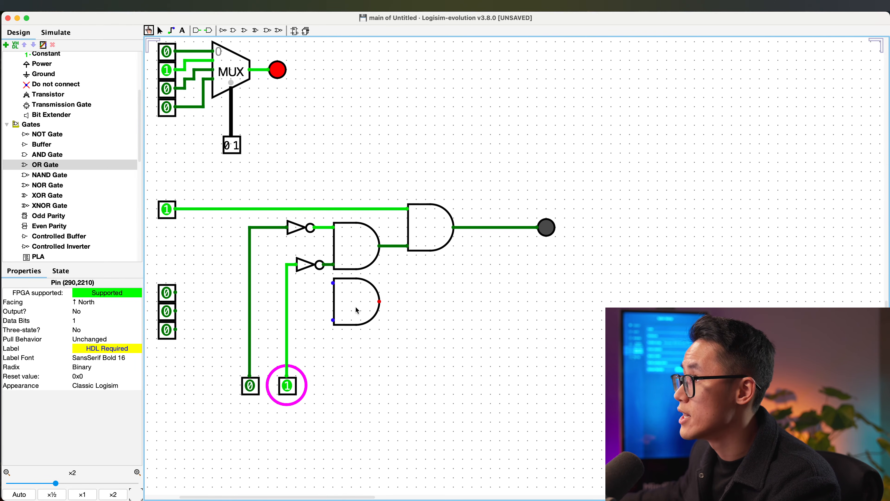
{"action": "left_click", "coordinate": [161, 31]}
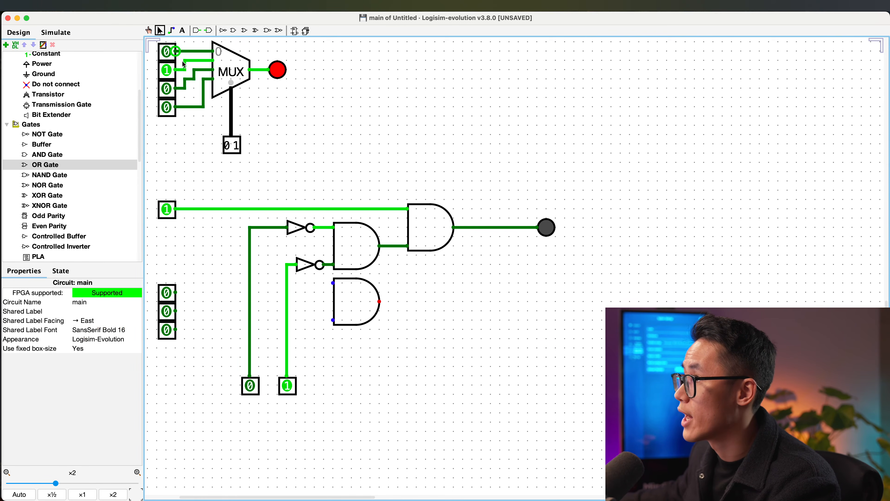
{"action": "left_click_drag", "start_coordinate": [342, 308], "coordinate": [344, 330]}
{"action": "left_click_drag", "start_coordinate": [216, 377], "coordinate": [343, 418]}
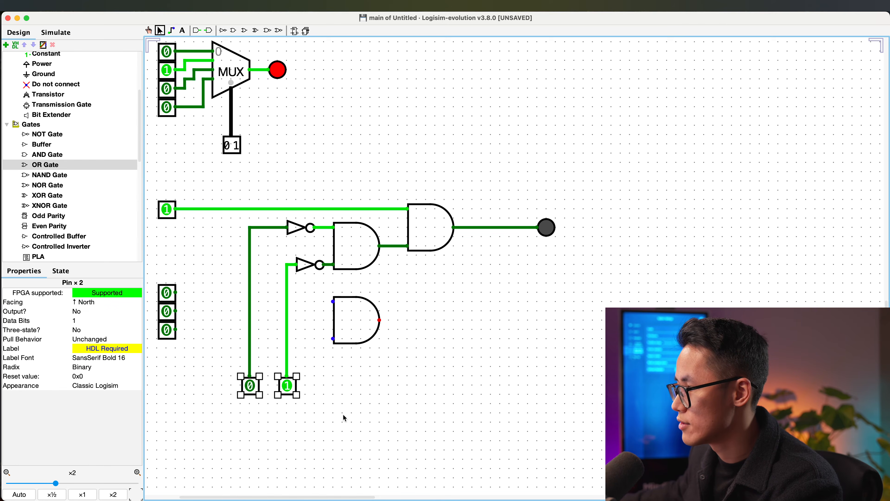
{"action": "left_click_drag", "start_coordinate": [284, 398], "coordinate": [285, 445]}
{"action": "left_click", "coordinate": [328, 376]}
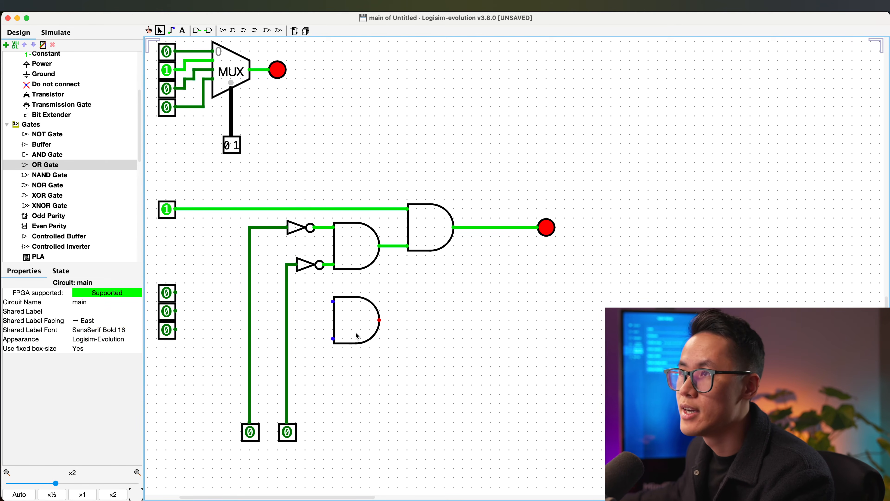
{"action": "left_click_drag", "start_coordinate": [355, 322], "coordinate": [350, 353]}
- Set the relocated second select pin, which feeds the lower NOT gate, to 1
{"action": "left_click", "coordinate": [291, 442]}
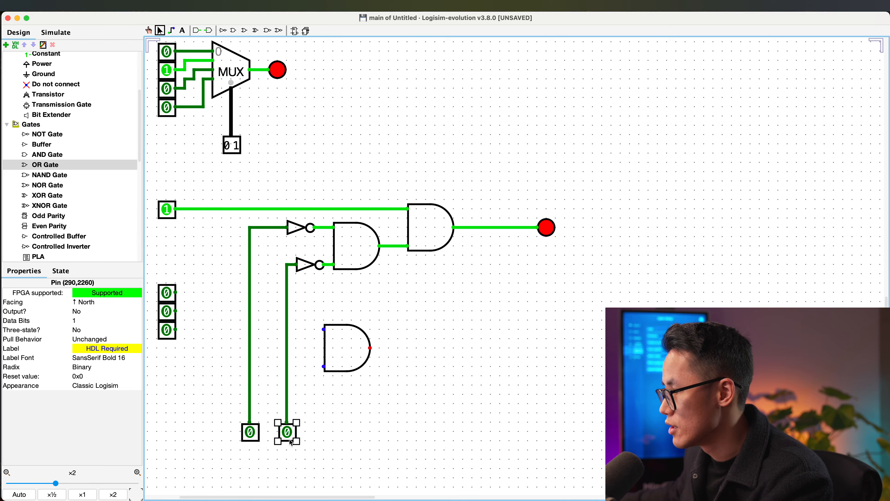
{"action": "left_click", "coordinate": [288, 434]}
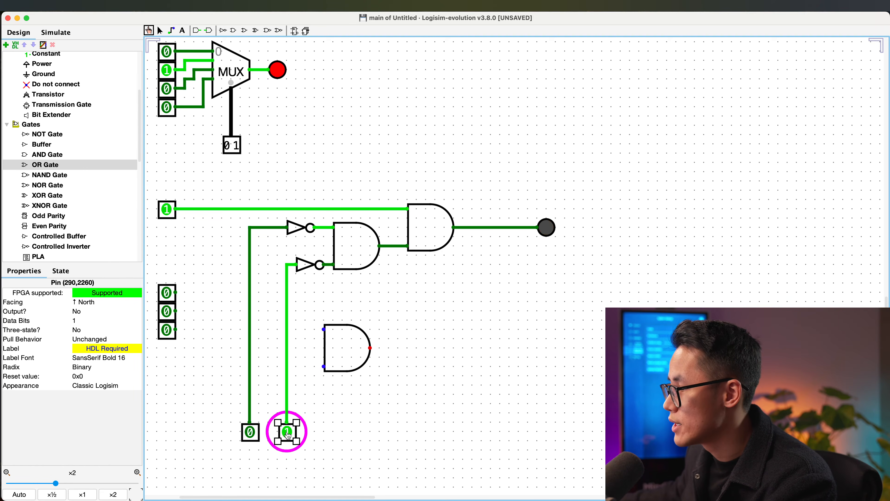
- Place another AND gate below the one driving the LED and wire the second data input pin to its upper input
{"action": "left_click", "coordinate": [160, 31]}
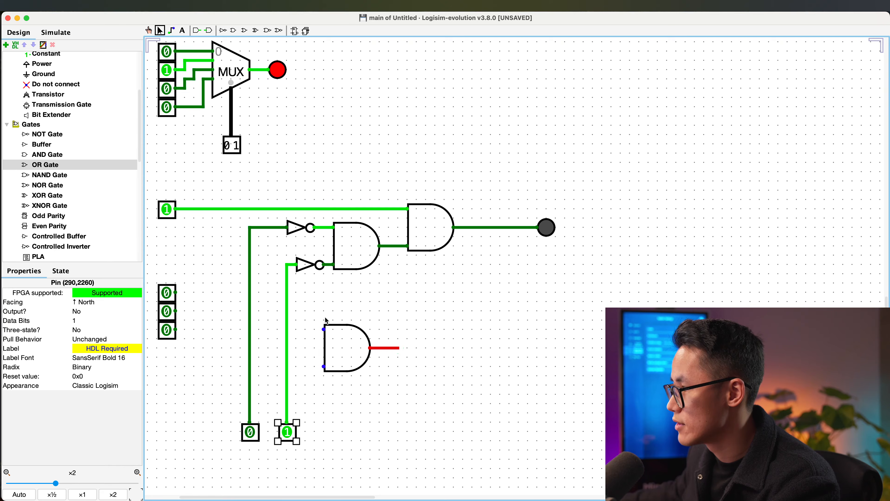
{"action": "left_click_drag", "start_coordinate": [315, 304], "coordinate": [431, 388]}
{"action": "left_click_drag", "start_coordinate": [429, 224], "coordinate": [439, 300]}
{"action": "left_click_drag", "start_coordinate": [175, 292], "coordinate": [420, 304]}
{"action": "left_click", "coordinate": [443, 306]}
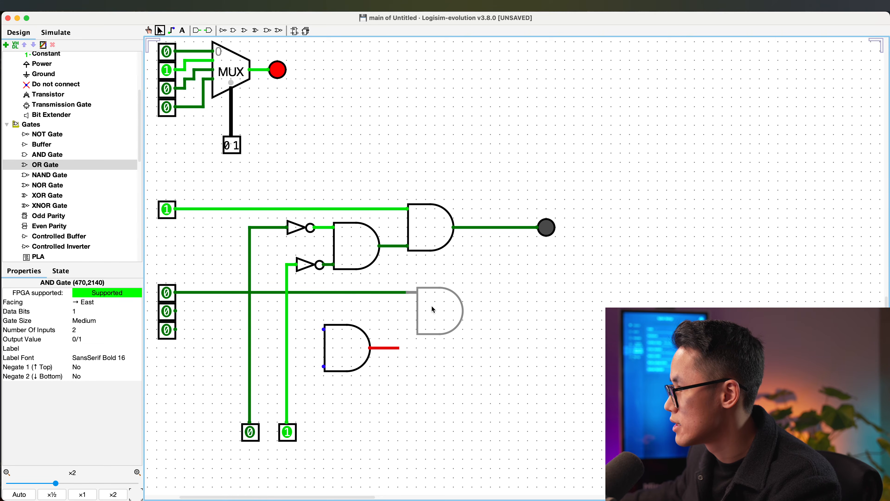
{"action": "left_click", "coordinate": [485, 298]}
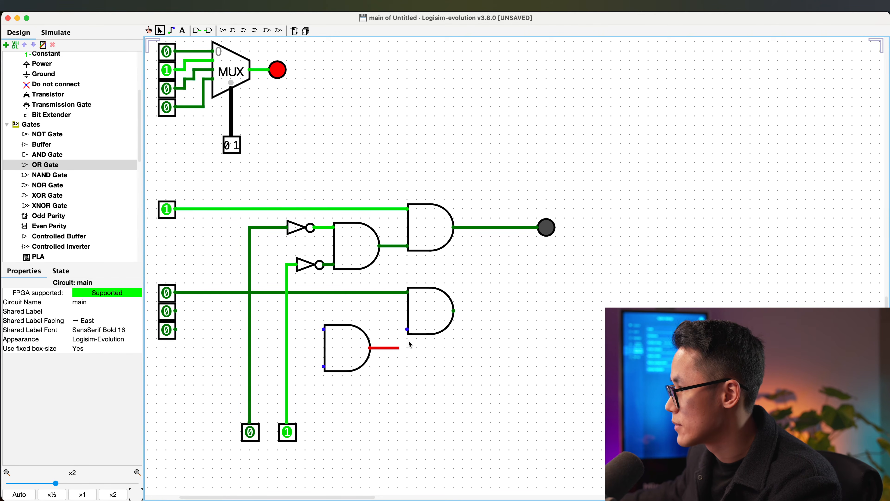
- Move the unconnected AND gate so its output wire joins the lower input of the second data input's AND gate
{"action": "left_click_drag", "start_coordinate": [403, 373], "coordinate": [309, 317]}
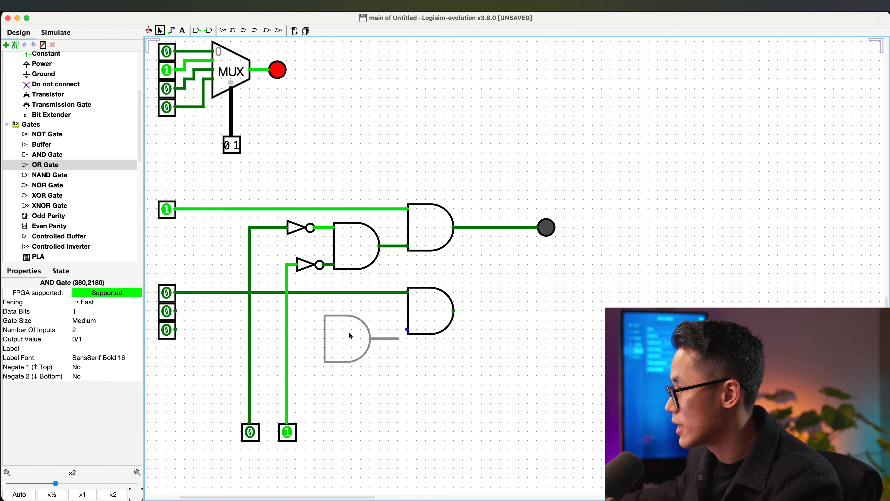
{"action": "left_click_drag", "start_coordinate": [346, 346], "coordinate": [357, 325]}
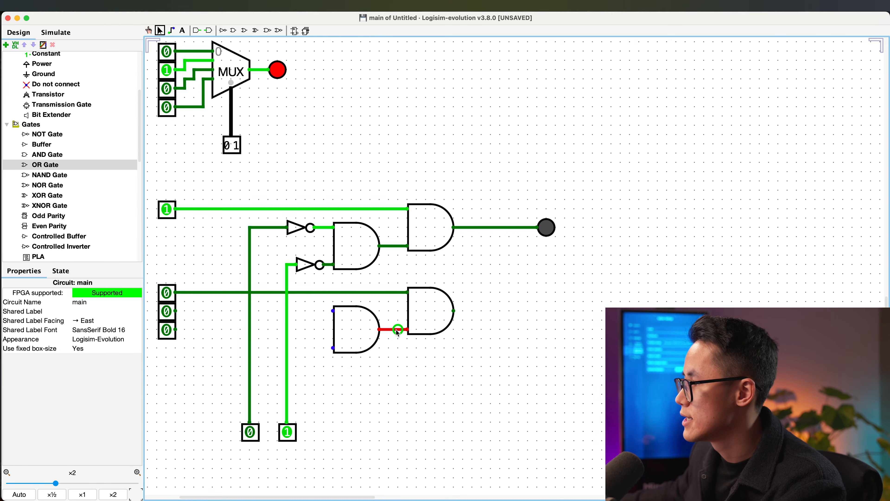
{"action": "left_click", "coordinate": [185, 217]}
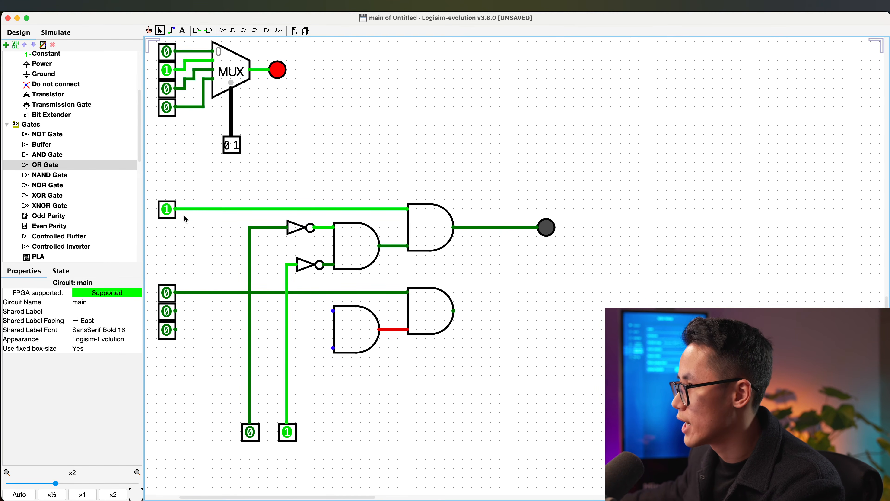
{"action": "key", "text": "ctrl+a"}
{"action": "left_click_drag", "start_coordinate": [384, 321], "coordinate": [421, 335]}
{"action": "key", "text": "Escape"}
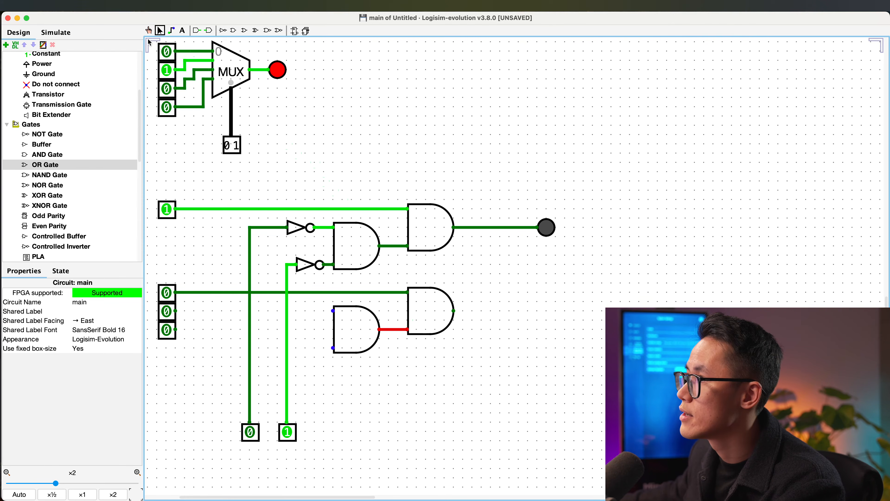
- Set the gate-level circuit's first data input pin to 0 and its second data input pin to 1
{"action": "left_click", "coordinate": [149, 30]}
{"action": "left_click", "coordinate": [171, 216]}
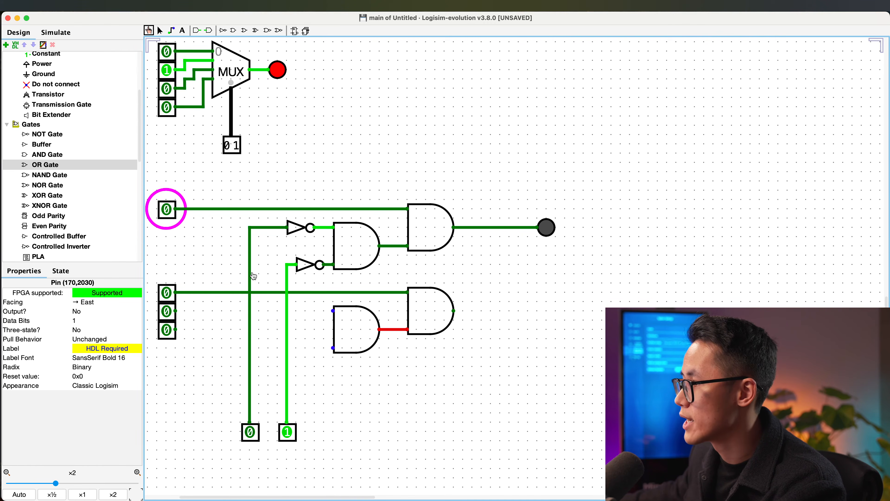
{"action": "left_click", "coordinate": [167, 295]}
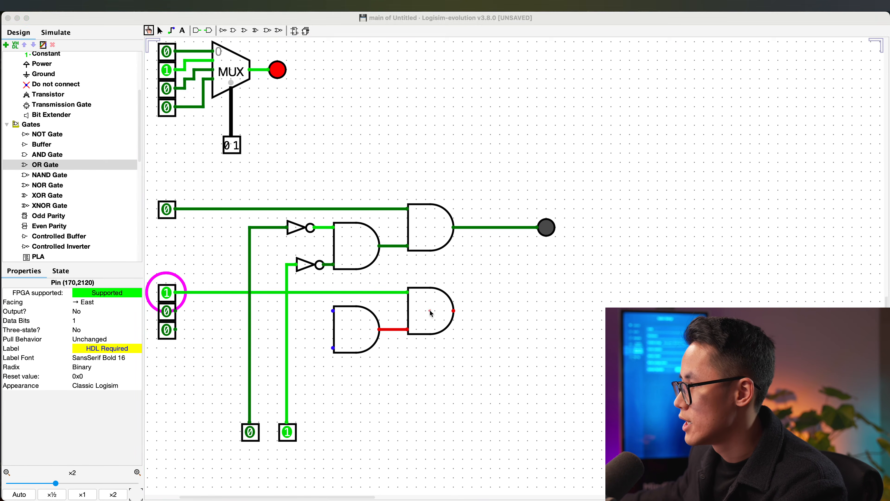
- Draw a short wire from the output of the second data input's AND gate
{"action": "left_click", "coordinate": [159, 31]}
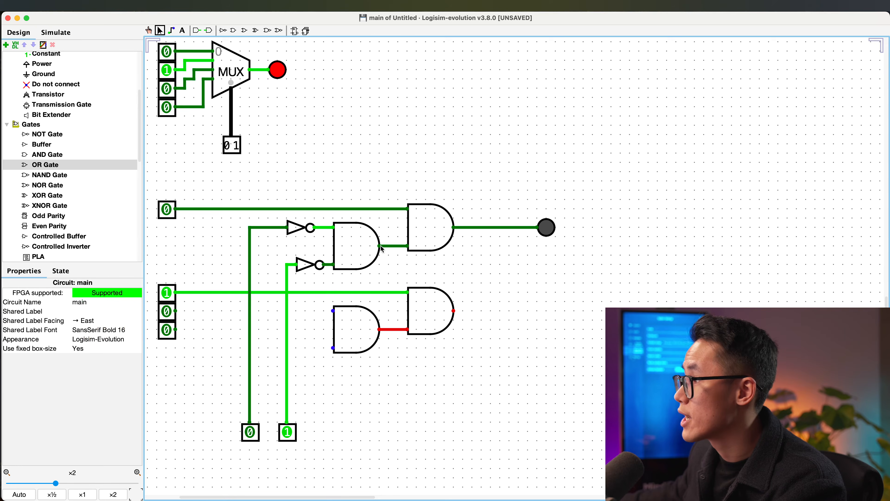
{"action": "left_click_drag", "start_coordinate": [454, 311], "coordinate": [492, 311]}
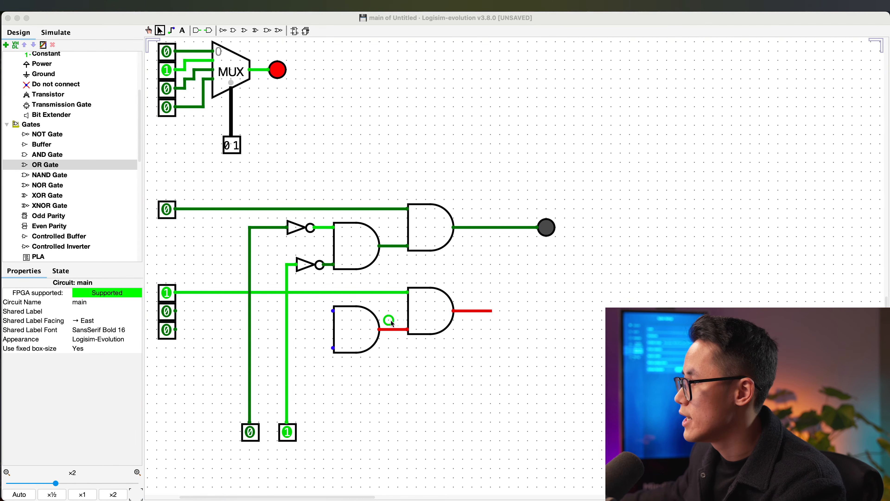
{"action": "mouse_move", "coordinate": [374, 317]}
{"action": "left_mouse_down"}
{"action": "mouse_move", "coordinate": [417, 340]}
{"action": "mouse_move", "coordinate": [415, 329]}
{"action": "left_mouse_up"}
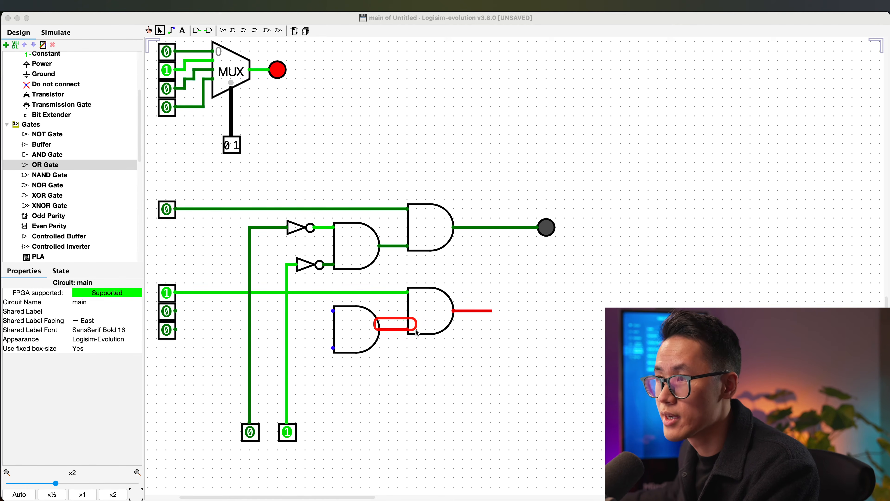
{"action": "mouse_move", "coordinate": [225, 410]}
{"action": "left_mouse_down"}
{"action": "mouse_move", "coordinate": [335, 462]}
{"action": "mouse_move", "coordinate": [382, 302]}
{"action": "mouse_move", "coordinate": [392, 309]}
{"action": "mouse_move", "coordinate": [376, 298]}
{"action": "left_mouse_up"}
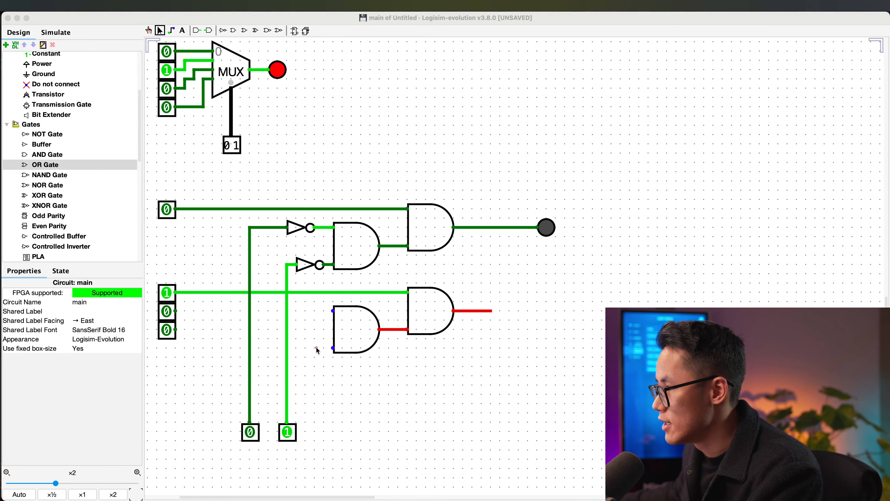
{"action": "left_click_drag", "start_coordinate": [238, 416], "coordinate": [270, 447]}
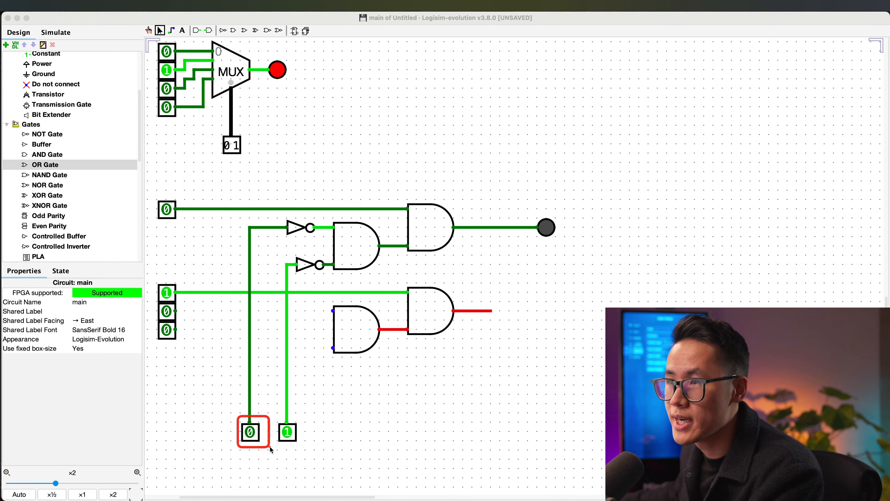
{"action": "left_click_drag", "start_coordinate": [308, 452], "coordinate": [275, 410]}
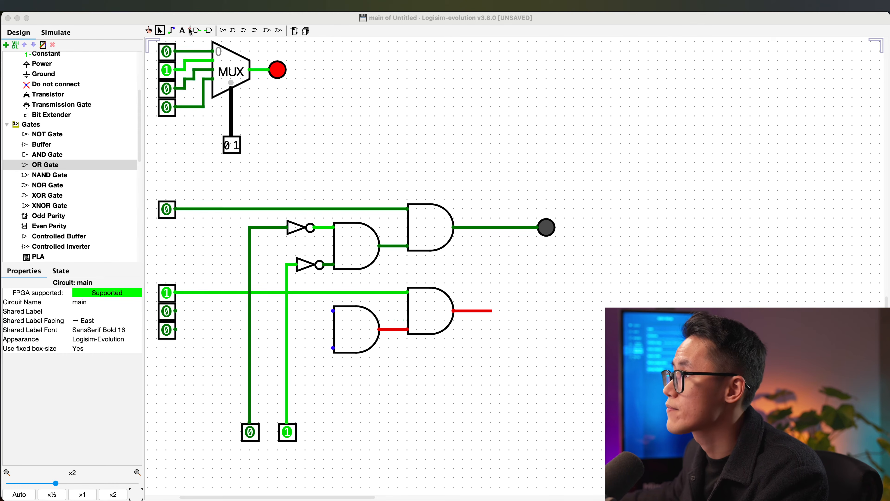
- Add a NOT gate at the upper input of the lower select AND gate and wire it to the first select line
{"action": "left_click", "coordinate": [223, 30]}
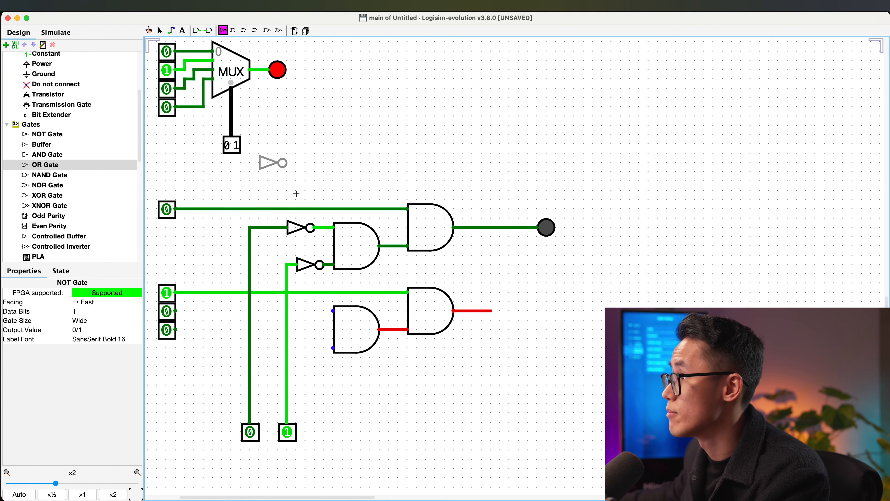
{"action": "left_click", "coordinate": [319, 311]}
{"action": "left_click", "coordinate": [319, 311]}
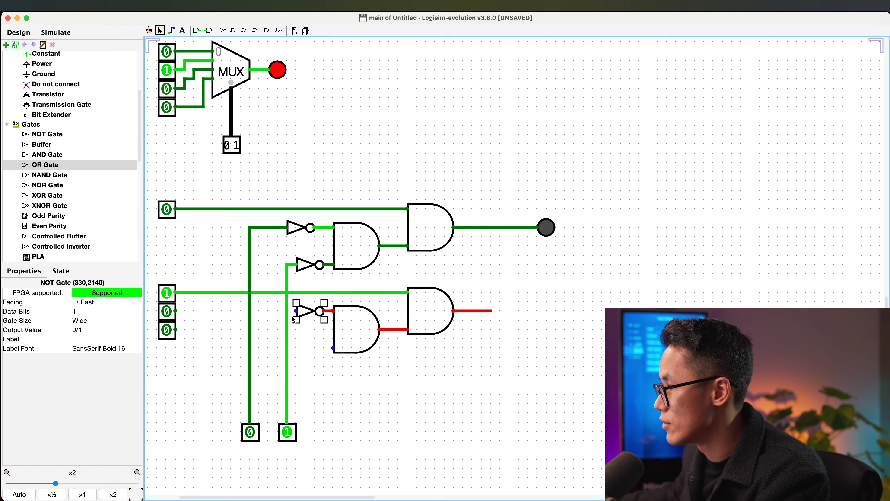
{"action": "left_click_drag", "start_coordinate": [254, 310], "coordinate": [253, 310]}
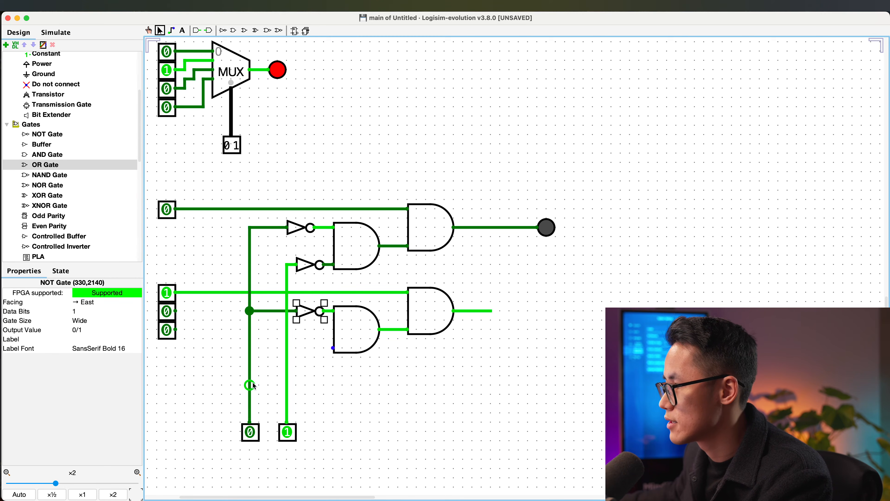
{"action": "left_click", "coordinate": [378, 313]}
{"action": "left_click", "coordinate": [402, 313]}
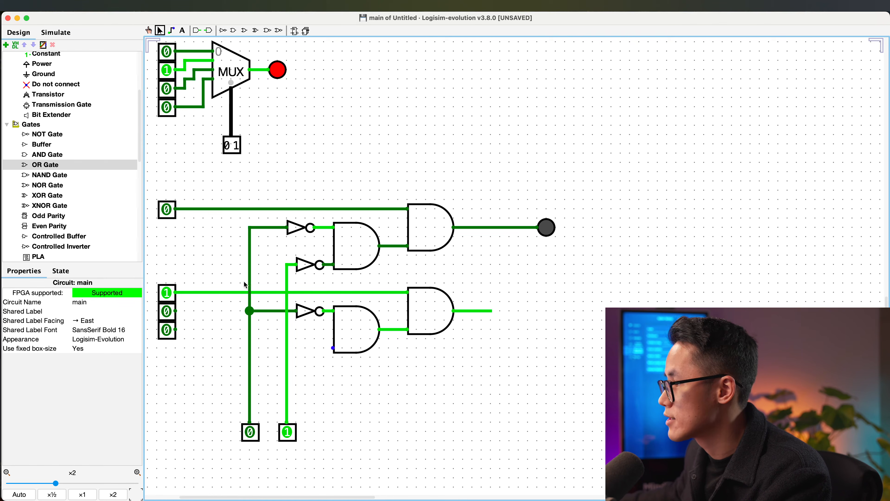
- Duplicate the LED on the first AND gate's output and attach the copy to the second data input's AND gate output wire
{"action": "left_click", "coordinate": [541, 234]}
{"action": "key", "text": "super+d"}
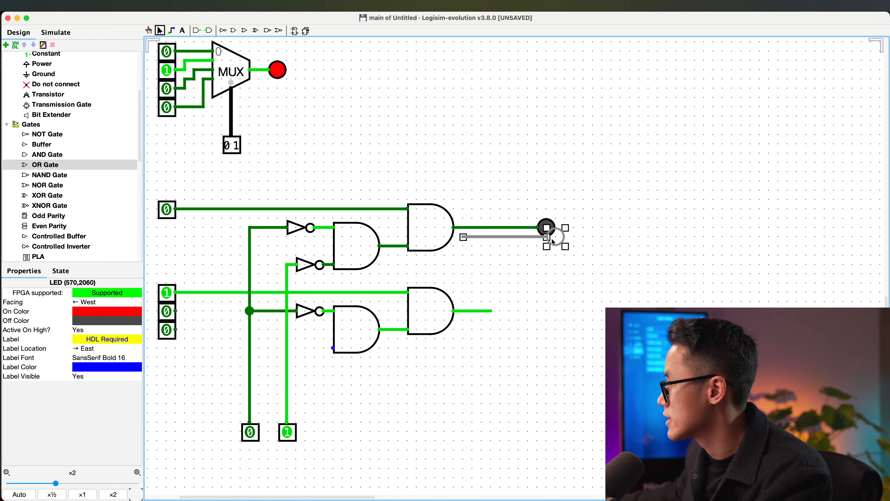
{"action": "left_click_drag", "start_coordinate": [553, 231], "coordinate": [544, 307]}
{"action": "left_click", "coordinate": [564, 274]}
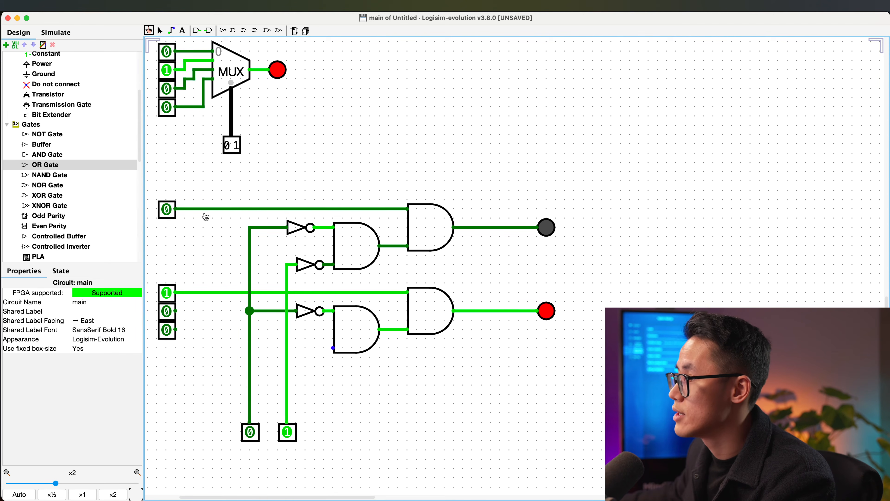
- Toggle the second data input pin several times to test its LED, leaving the pin at 0
{"action": "left_click", "coordinate": [167, 295]}
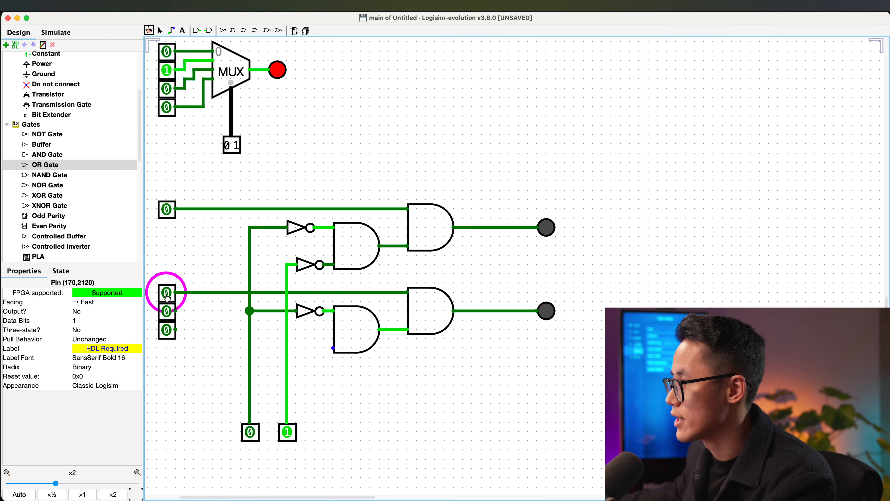
{"action": "left_click", "coordinate": [168, 298]}
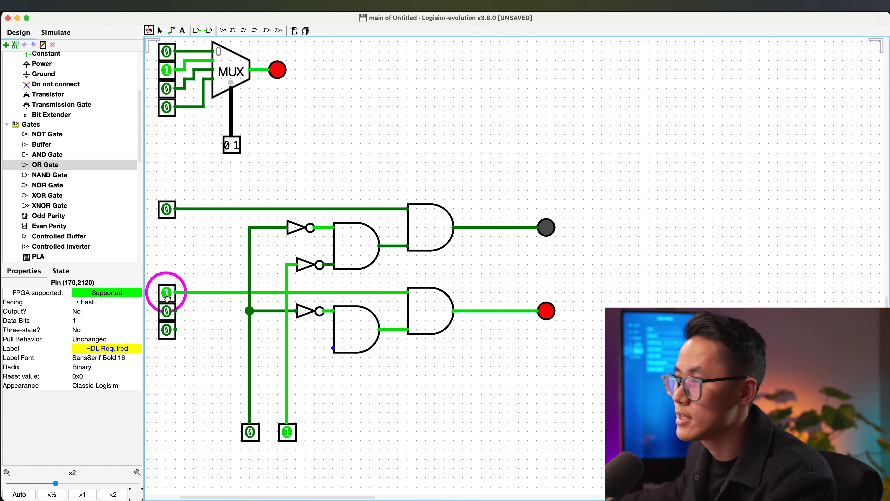
{"action": "left_click", "coordinate": [167, 298]}
{"action": "left_click", "coordinate": [167, 298]}
{"action": "left_click", "coordinate": [167, 297]}
- Test the first data input pin by switching it on and off, and return both data inputs to 0
{"action": "left_click", "coordinate": [170, 210]}
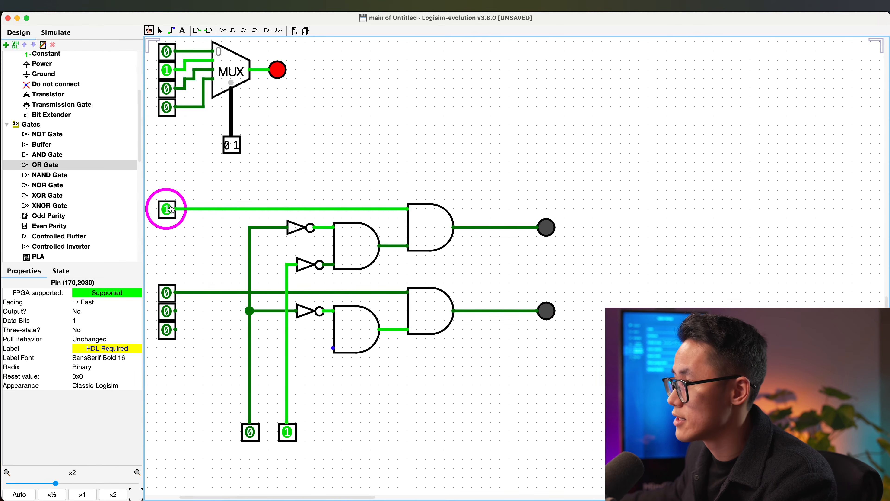
{"action": "left_click", "coordinate": [170, 209]}
{"action": "left_click", "coordinate": [170, 209]}
{"action": "left_click", "coordinate": [170, 209]}
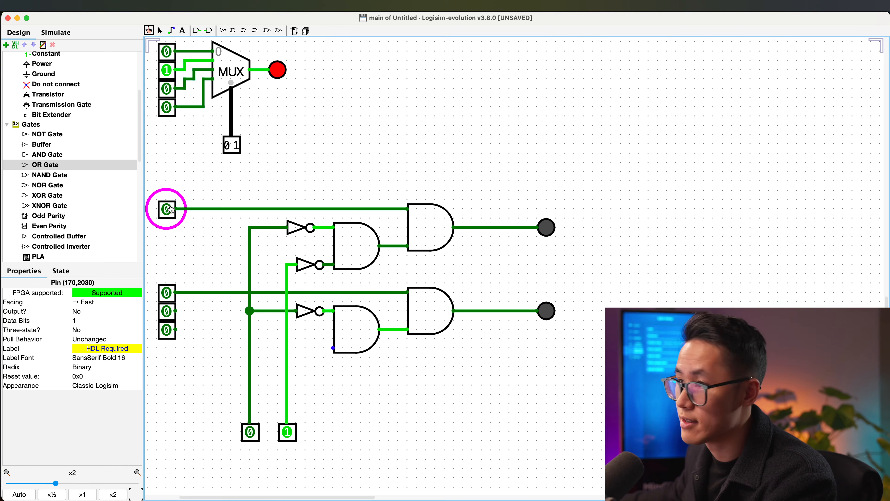
{"action": "left_click", "coordinate": [174, 287]}
{"action": "left_click", "coordinate": [175, 285]}
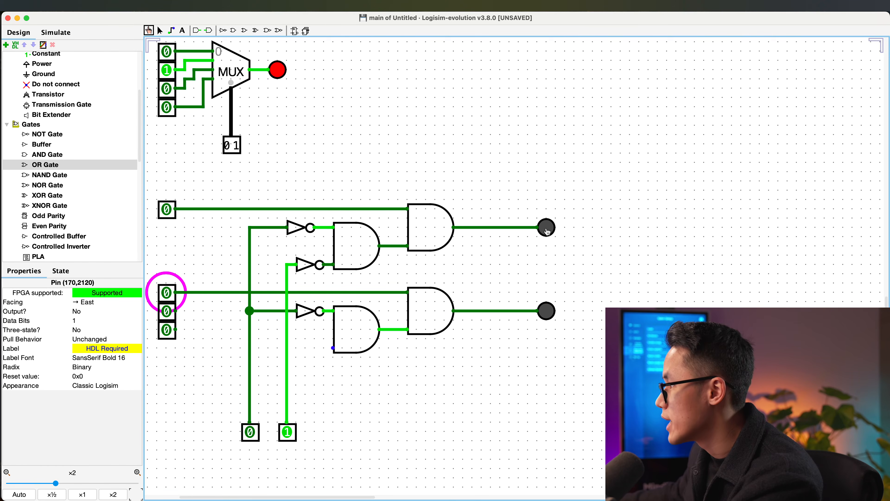
- Delete the two LEDs at the ends of the AND gates' output wires
{"action": "key", "text": "super+2"}
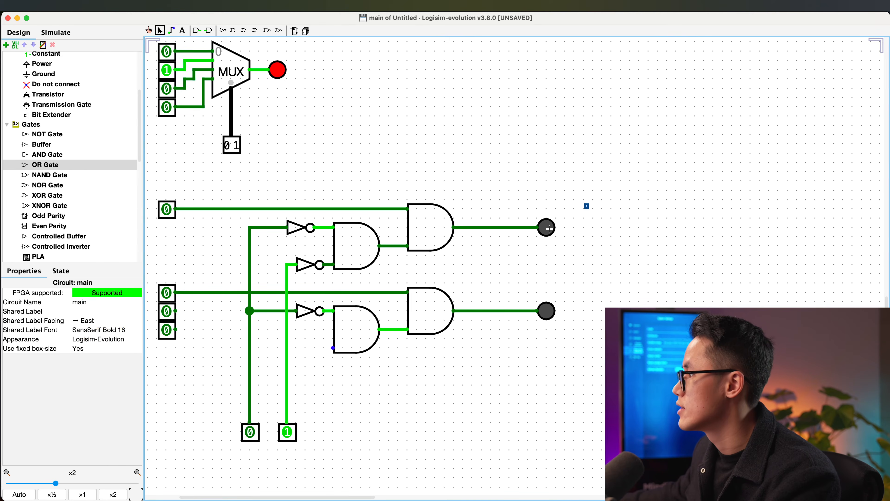
{"action": "left_click_drag", "start_coordinate": [588, 208], "coordinate": [497, 345]}
{"action": "left_click", "coordinate": [640, 249]}
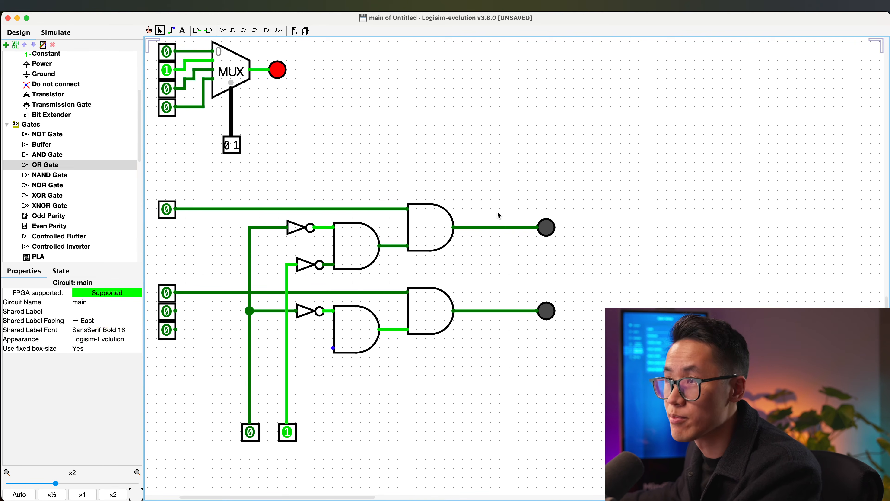
{"action": "left_click", "coordinate": [543, 228]}
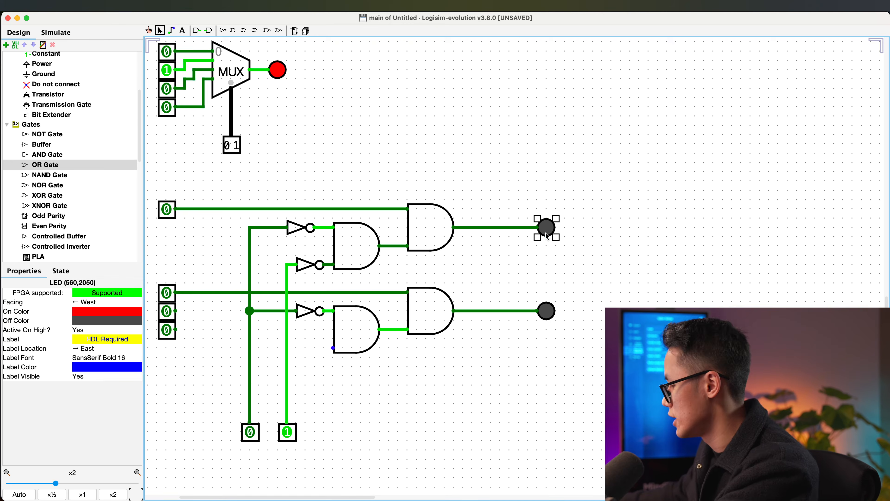
{"action": "key", "text": "BackSpace"}
{"action": "left_click", "coordinate": [542, 314]}
{"action": "key", "text": "BackSpace"}
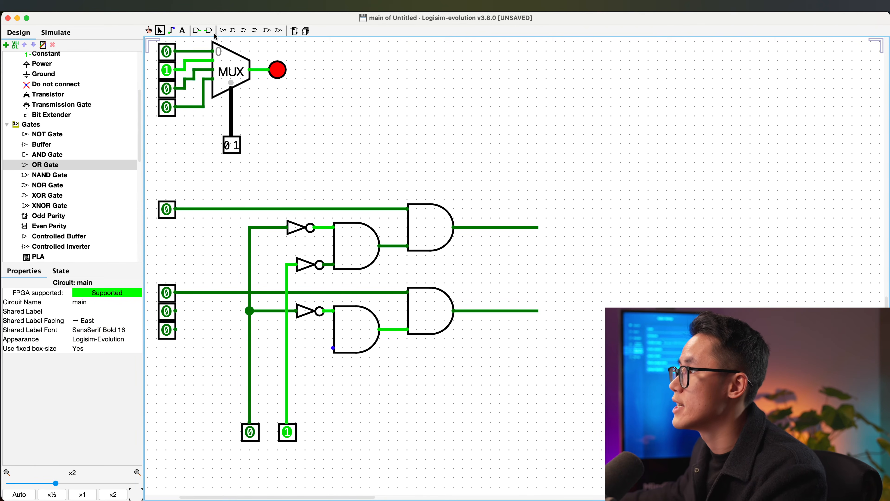
- Add an OR gate beyond the two output wires and connect each AND gate output to one of its inputs
{"action": "left_click", "coordinate": [244, 31]}
{"action": "left_click", "coordinate": [611, 264]}
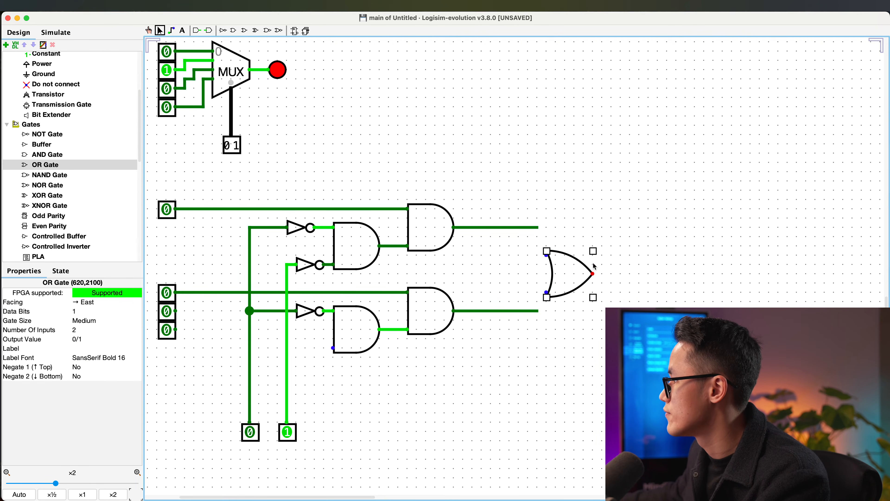
{"action": "mouse_move", "coordinate": [533, 229]}
{"action": "left_mouse_down"}
{"action": "mouse_move", "coordinate": [551, 250]}
{"action": "mouse_move", "coordinate": [563, 247]}
{"action": "left_mouse_up"}
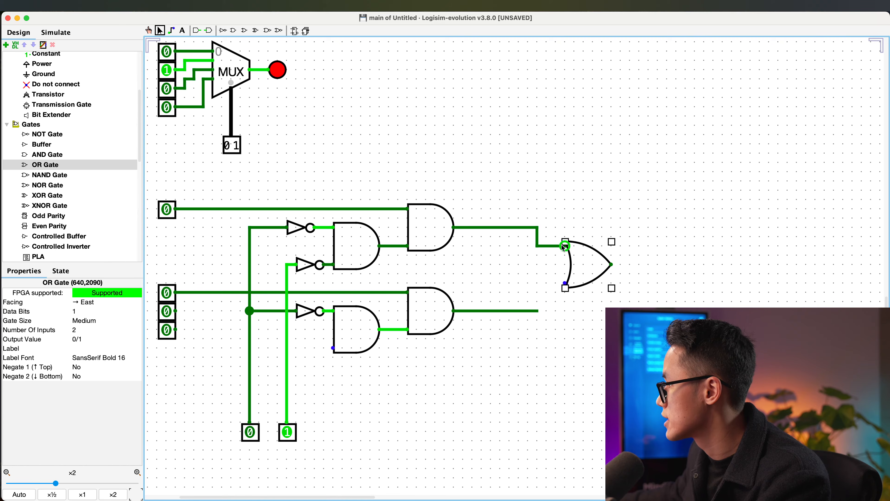
{"action": "left_click_drag", "start_coordinate": [565, 284], "coordinate": [538, 311]}
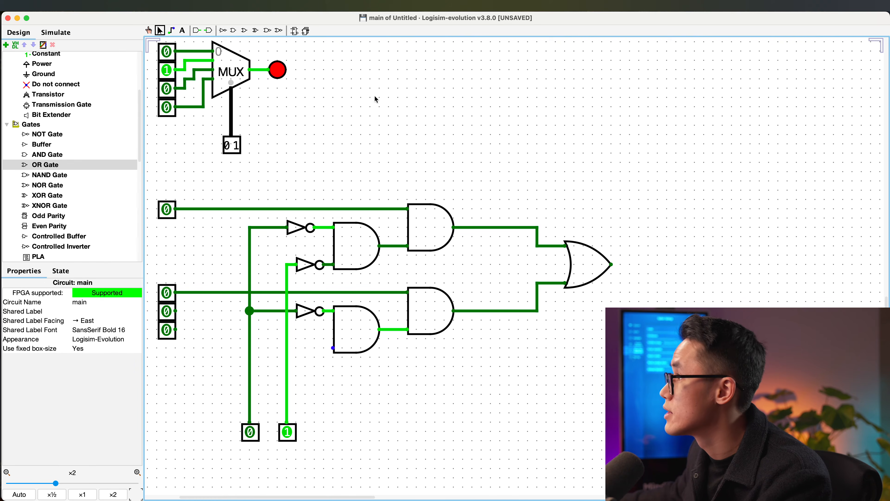
- Duplicate the multiplexer's LED, place the copy beside the OR gate and wire it to the gate's output
{"action": "left_click", "coordinate": [277, 77]}
{"action": "key", "text": "super+d"}
{"action": "left_click_drag", "start_coordinate": [280, 75], "coordinate": [630, 262]}
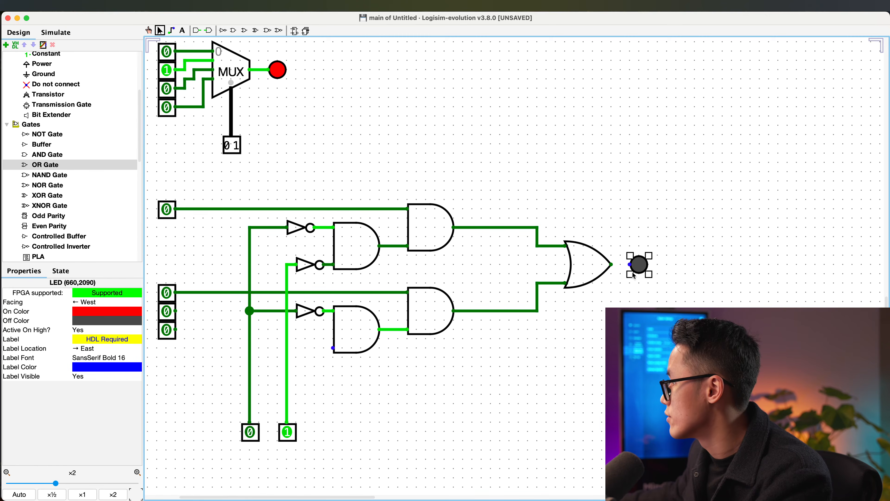
{"action": "left_click", "coordinate": [625, 218]}
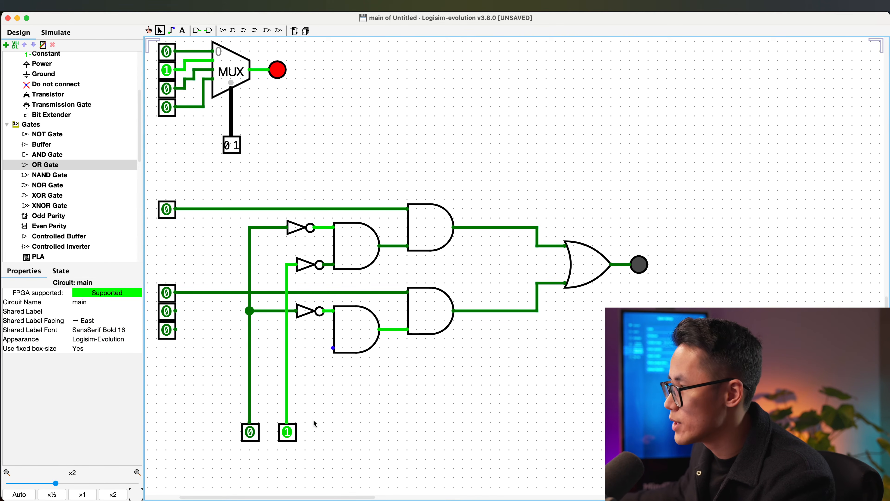
- Move the two select input pins farther down together, extending their wires to make room for more gates
{"action": "scroll", "coordinate": [293, 387], "scroll_direction": "down", "scroll_amount": 5}
{"action": "scroll", "coordinate": [292, 382], "scroll_direction": "up", "scroll_amount": 5}
{"action": "left_click_drag", "start_coordinate": [212, 395], "coordinate": [381, 488]}
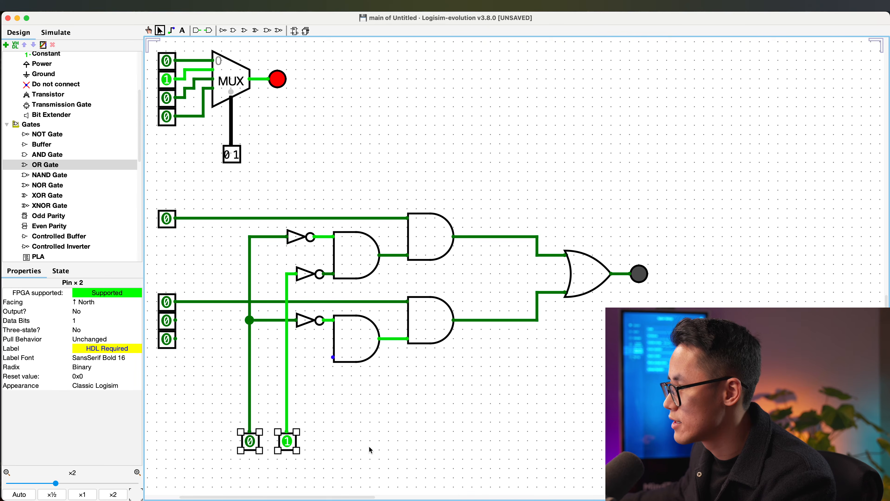
{"action": "scroll", "coordinate": [351, 386], "scroll_direction": "down", "scroll_amount": 5}
{"action": "left_click_drag", "start_coordinate": [287, 227], "coordinate": [292, 293]}
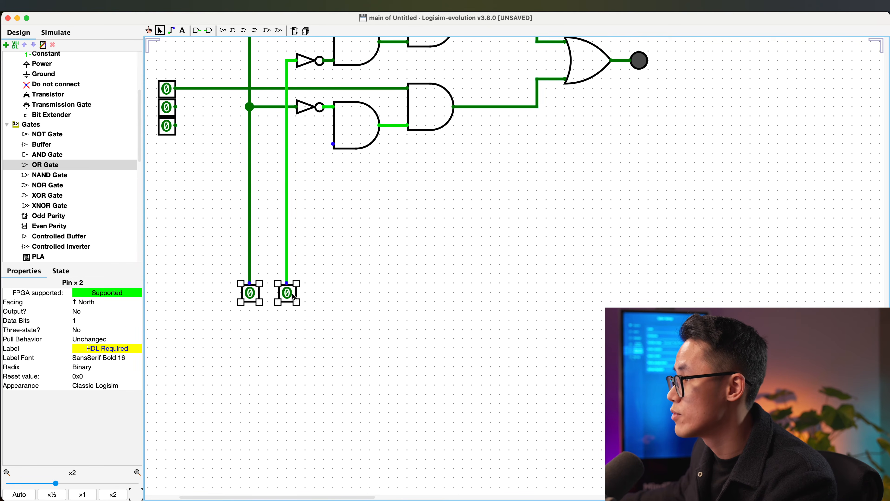
{"action": "left_click", "coordinate": [325, 277]}
{"action": "scroll", "coordinate": [324, 277], "scroll_direction": "up", "scroll_amount": 5}
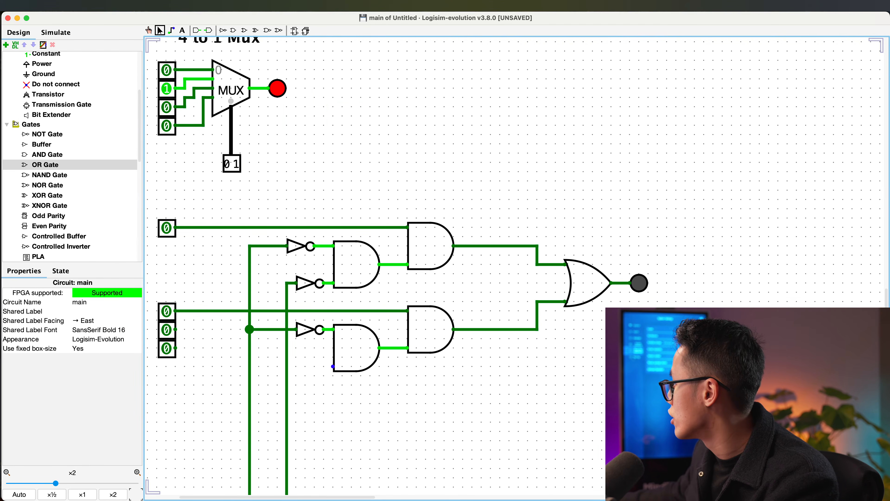
- Move the third and fourth data input pins down, spacing them apart below the second data input
{"action": "scroll", "coordinate": [516, 267], "scroll_direction": "down", "scroll_amount": 5}
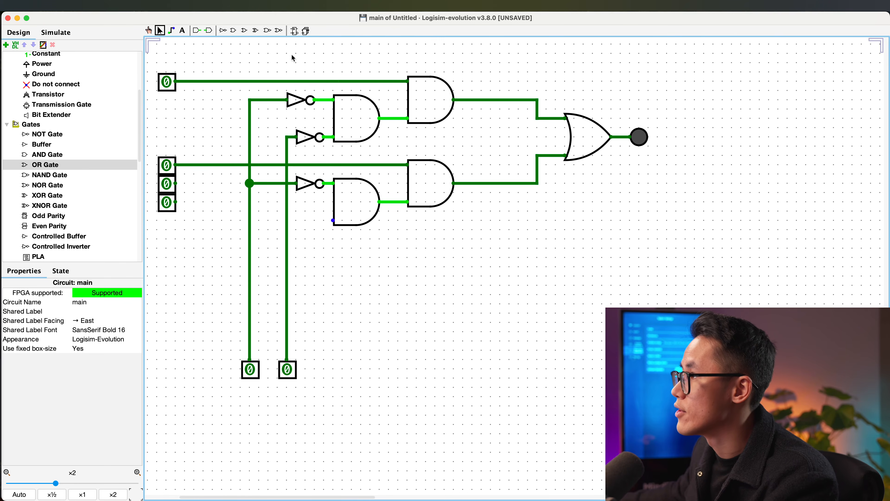
{"action": "left_click", "coordinate": [167, 186]}
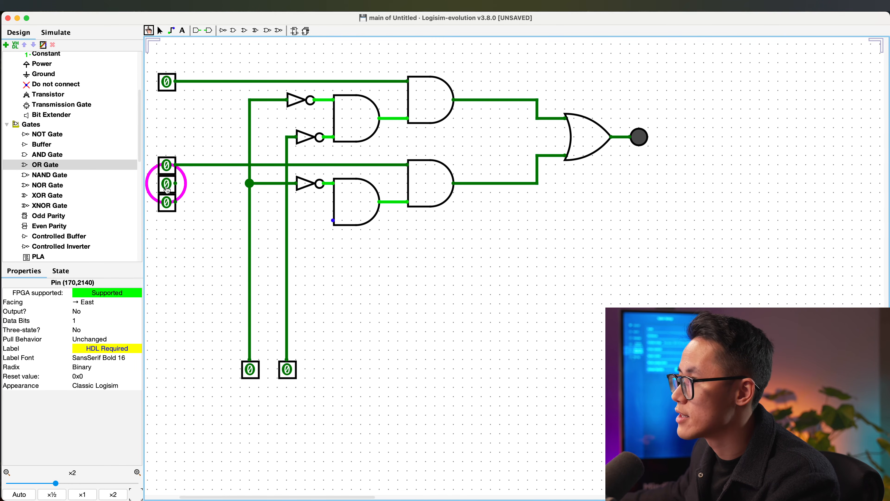
{"action": "left_click", "coordinate": [169, 186]}
{"action": "left_click", "coordinate": [160, 31]}
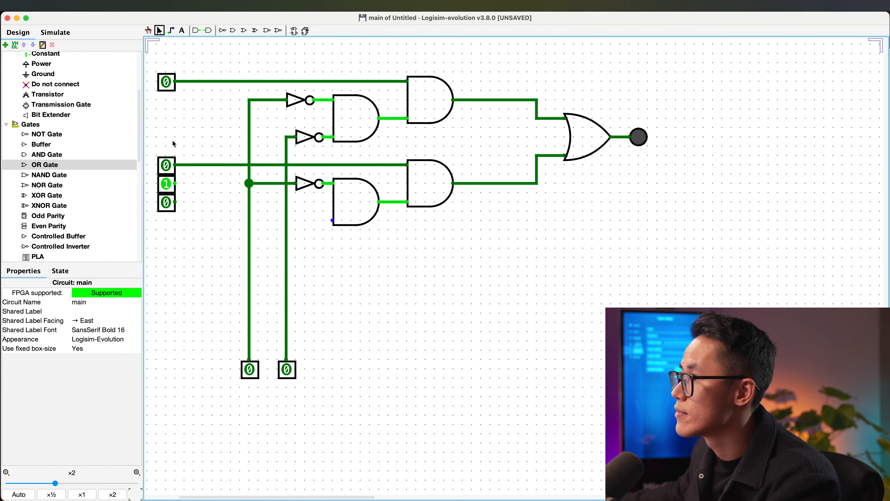
{"action": "left_click_drag", "start_coordinate": [151, 175], "coordinate": [174, 279]}
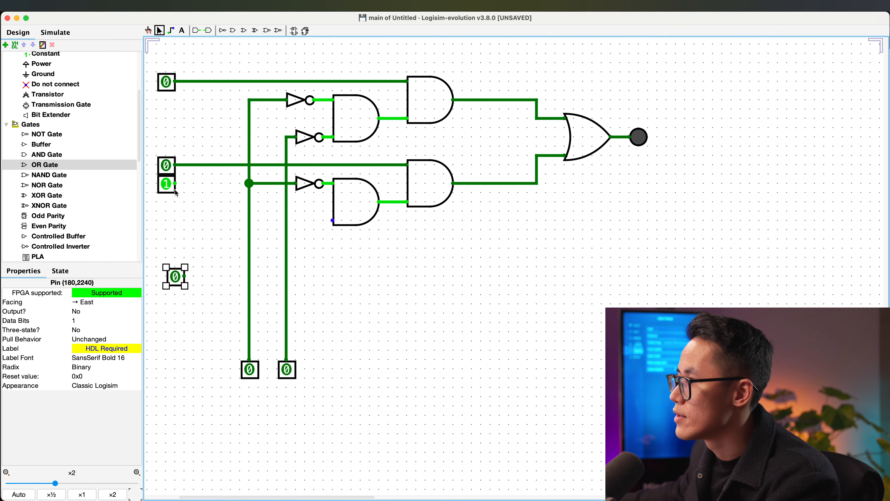
{"action": "left_click_drag", "start_coordinate": [171, 187], "coordinate": [166, 297]}
{"action": "left_click", "coordinate": [195, 267]}
- Set the third data input pin and the first select pin to 1, keeping the second select pin at 0
{"action": "left_click", "coordinate": [149, 30]}
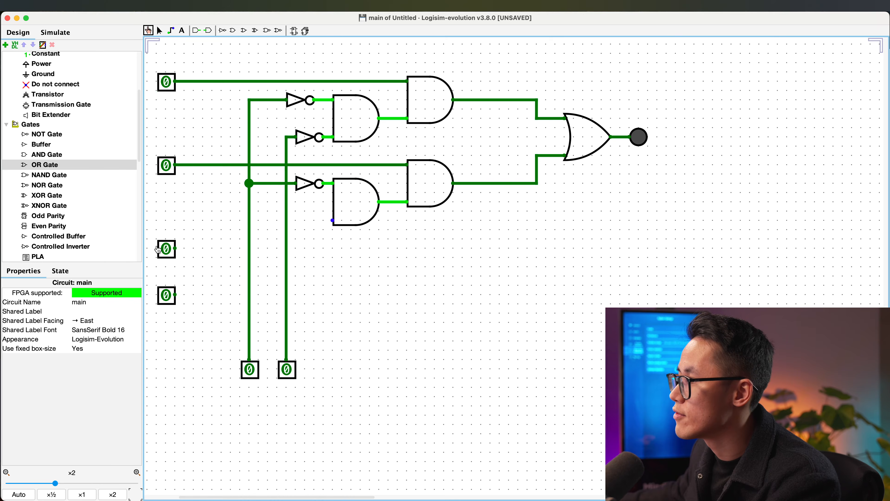
{"action": "left_click", "coordinate": [167, 249]}
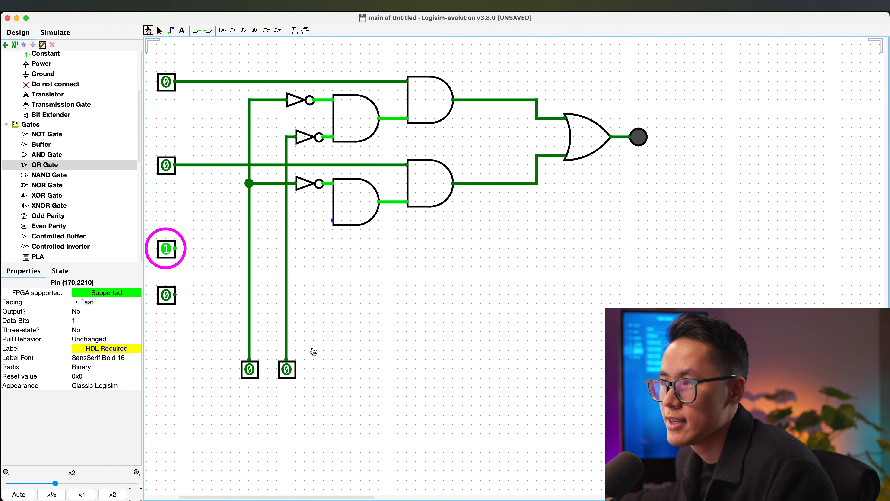
{"action": "left_click", "coordinate": [254, 376]}
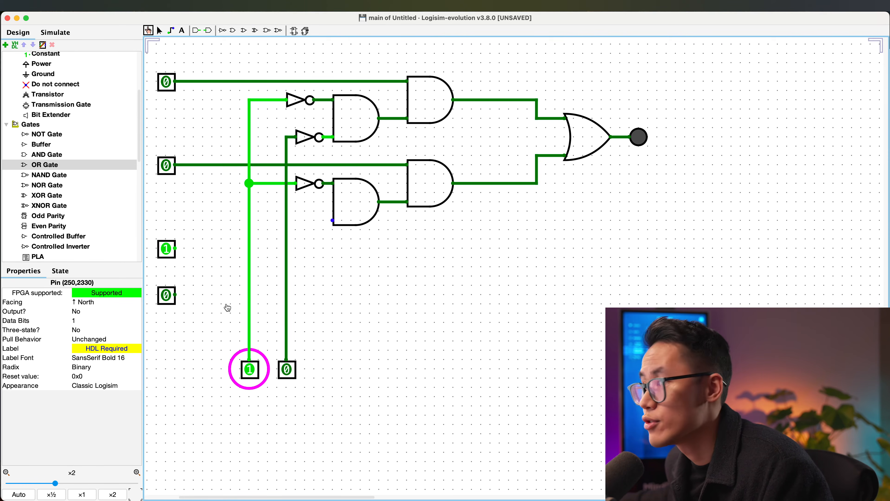
{"action": "left_click", "coordinate": [171, 251]}
{"action": "left_click", "coordinate": [171, 252]}
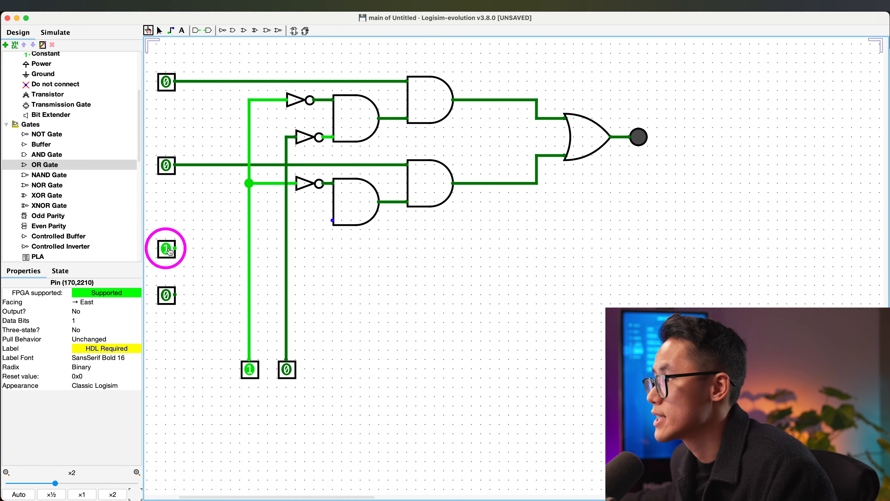
- Add an AND gate below the second data input's AND gate and wire the third data input to its upper input
{"action": "left_click", "coordinate": [160, 30]}
{"action": "left_click", "coordinate": [196, 31]}
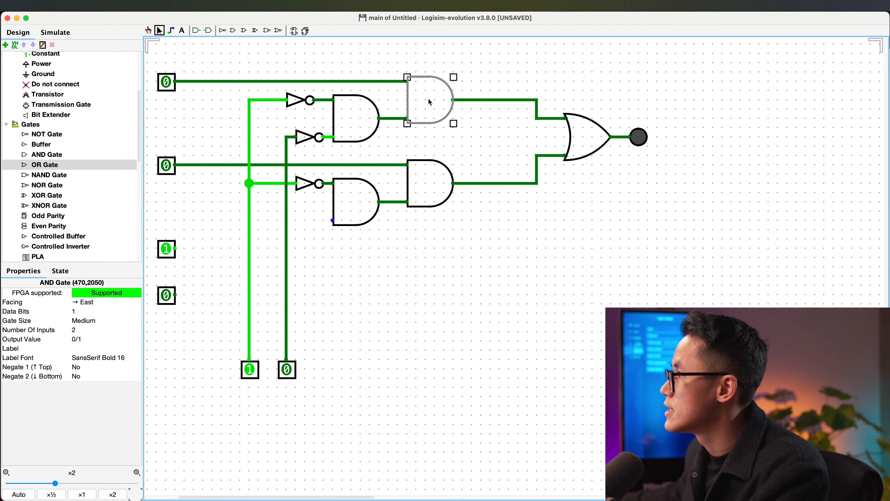
{"action": "left_click", "coordinate": [431, 263]}
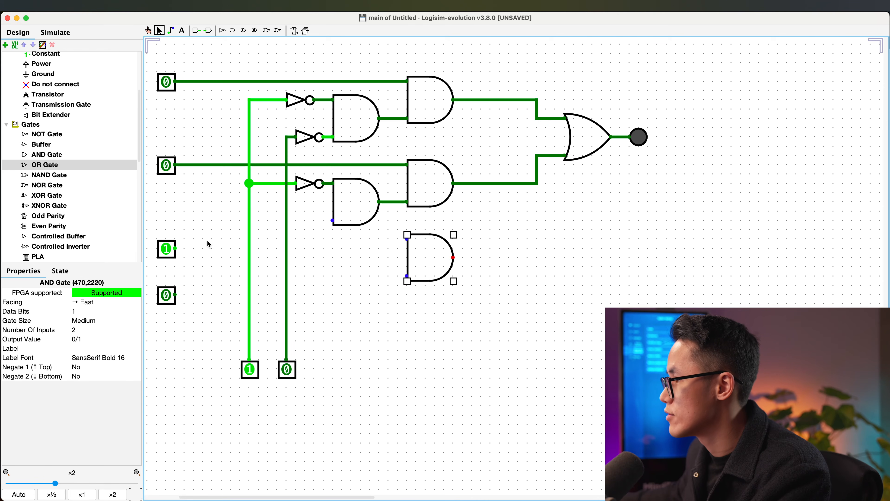
{"action": "mouse_move", "coordinate": [185, 251]}
{"action": "left_mouse_down"}
{"action": "mouse_move", "coordinate": [403, 255]}
{"action": "mouse_move", "coordinate": [398, 247]}
{"action": "left_mouse_up"}
{"action": "left_click_drag", "start_coordinate": [420, 252], "coordinate": [422, 261]}
{"action": "left_click", "coordinate": [406, 251]}
- Duplicate the second data input's select AND gate and place the copy so it feeds the lower input of the third AND gate
{"action": "left_click", "coordinate": [355, 209]}
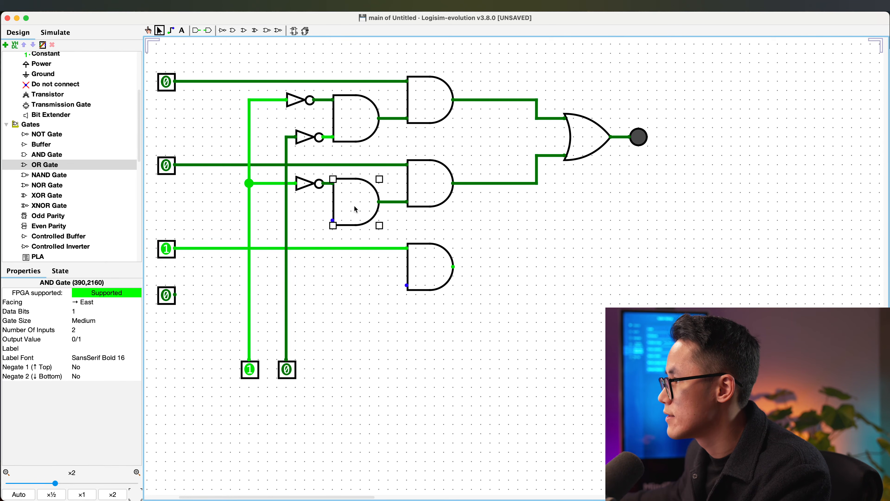
{"action": "key", "text": "super+d"}
{"action": "left_click_drag", "start_coordinate": [360, 205], "coordinate": [406, 286]}
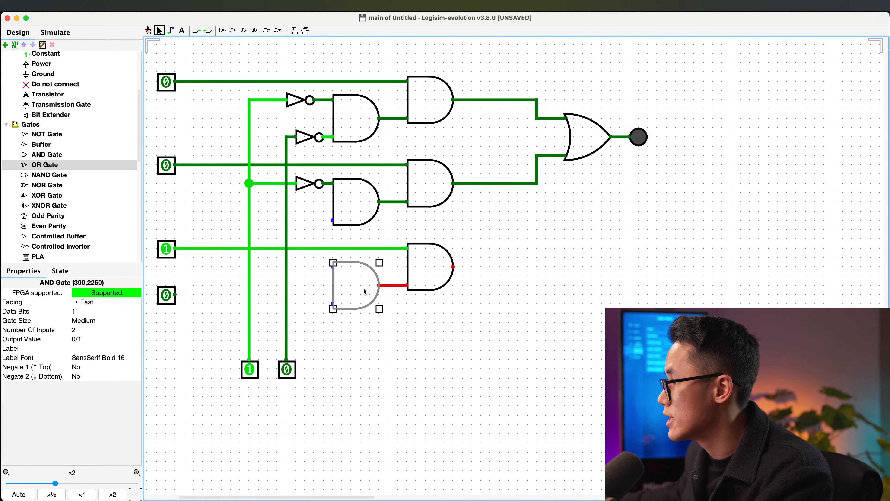
{"action": "left_click", "coordinate": [511, 230]}
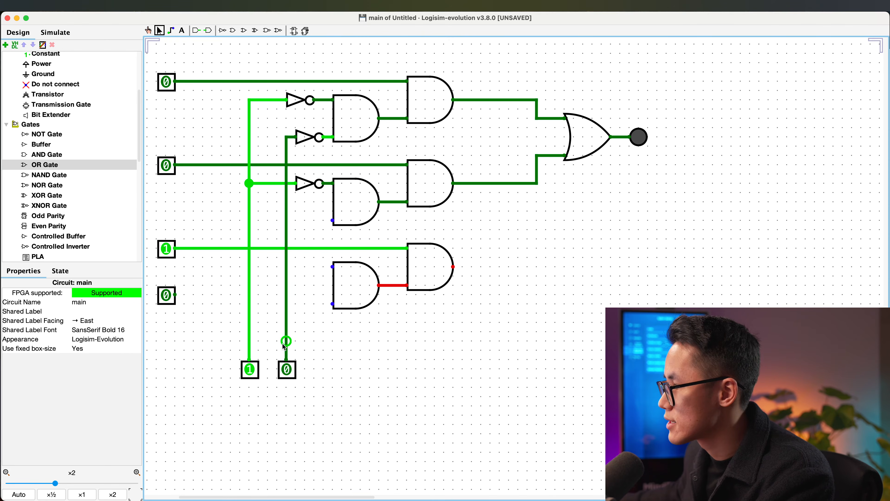
- Add a NOT gate at the lower input of the third data input's select AND gate
{"action": "left_click_drag", "start_coordinate": [267, 350], "coordinate": [339, 405]}
{"action": "left_click", "coordinate": [344, 371]}
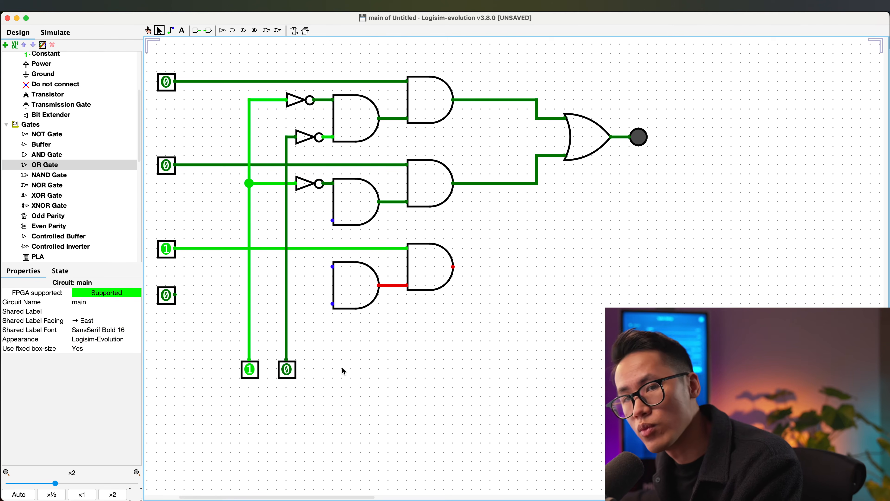
{"action": "left_click", "coordinate": [224, 31]}
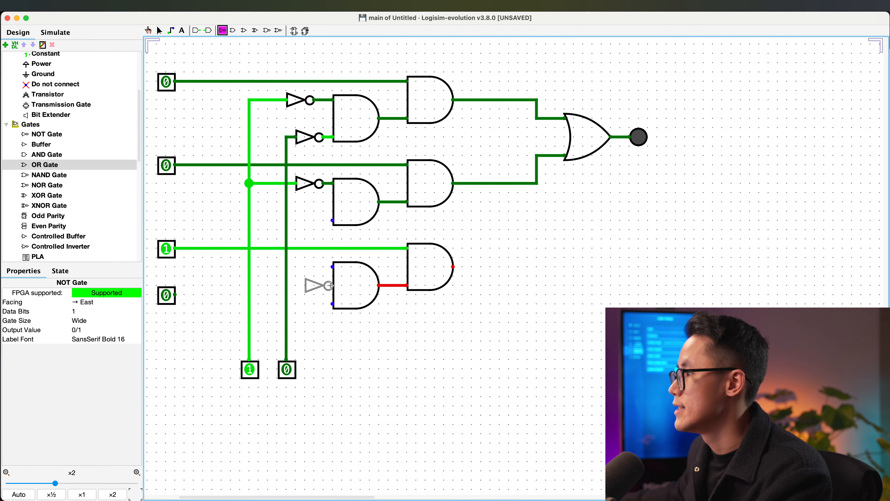
{"action": "left_click", "coordinate": [315, 305]}
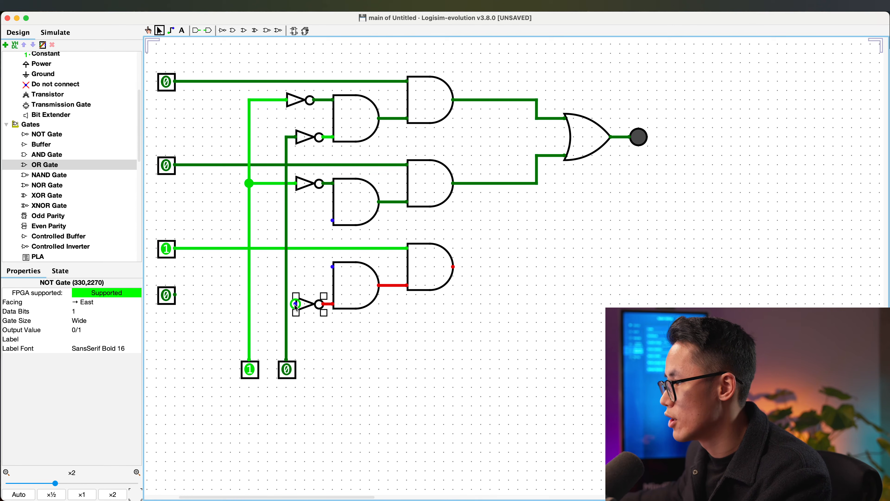
- Wire the second select line into the third branch's NOT gate and the first select line into its select AND gate, extending the branch's output wire
{"action": "left_click_drag", "start_coordinate": [296, 304], "coordinate": [286, 303]}
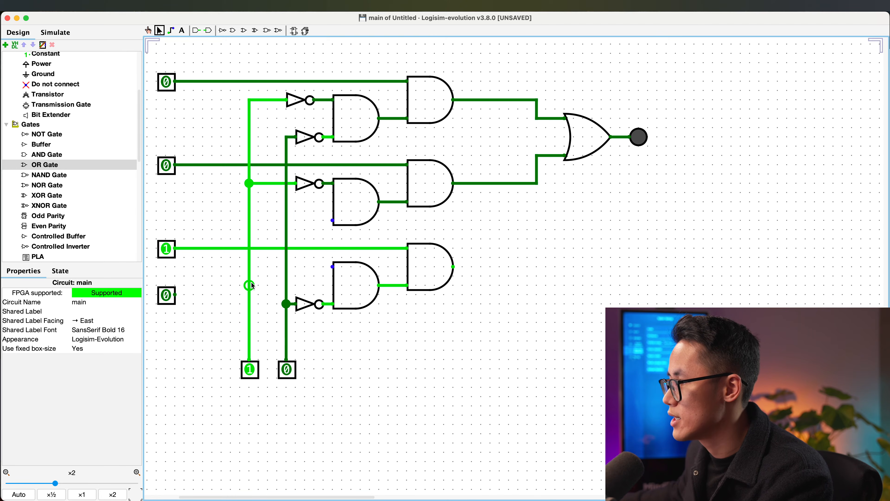
{"action": "left_click_drag", "start_coordinate": [248, 267], "coordinate": [334, 272]}
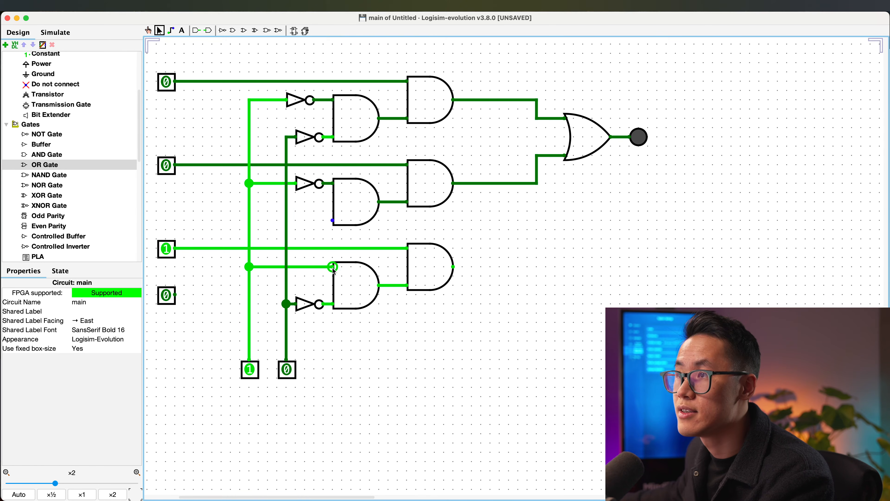
{"action": "mouse_move", "coordinate": [452, 269]}
{"action": "left_mouse_down"}
{"action": "mouse_move", "coordinate": [528, 261]}
{"action": "mouse_move", "coordinate": [539, 246]}
{"action": "mouse_move", "coordinate": [586, 247]}
{"action": "mouse_move", "coordinate": [569, 255]}
{"action": "mouse_move", "coordinate": [565, 190]}
{"action": "mouse_move", "coordinate": [623, 146]}
{"action": "mouse_move", "coordinate": [538, 260]}
{"action": "mouse_move", "coordinate": [583, 267]}
{"action": "mouse_move", "coordinate": [518, 265]}
{"action": "mouse_move", "coordinate": [538, 267]}
{"action": "left_mouse_up"}
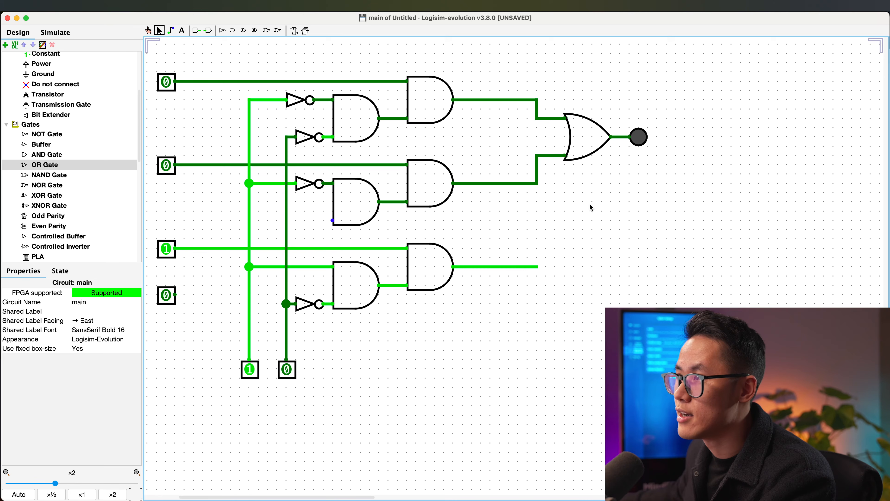
- Move the output LED down to the level of the third branch and add a second OR gate below the first
{"action": "left_click_drag", "start_coordinate": [649, 142], "coordinate": [685, 263]}
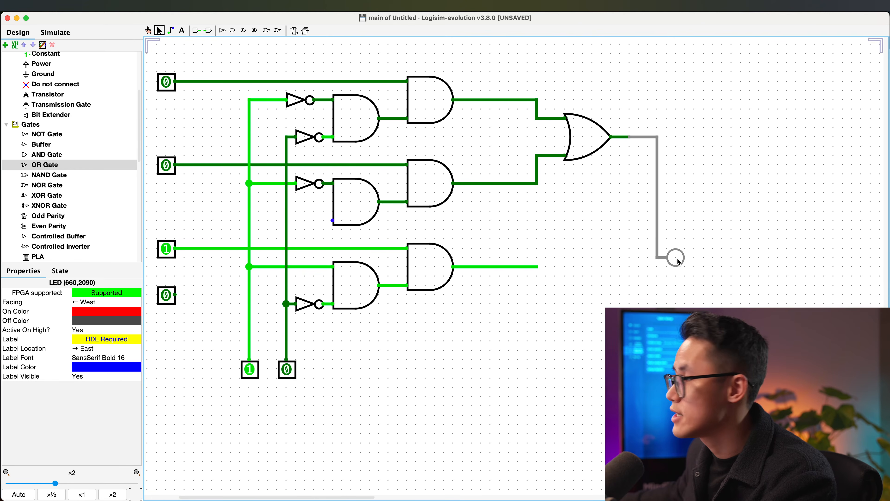
{"action": "left_click", "coordinate": [54, 170]}
{"action": "left_click", "coordinate": [614, 257]}
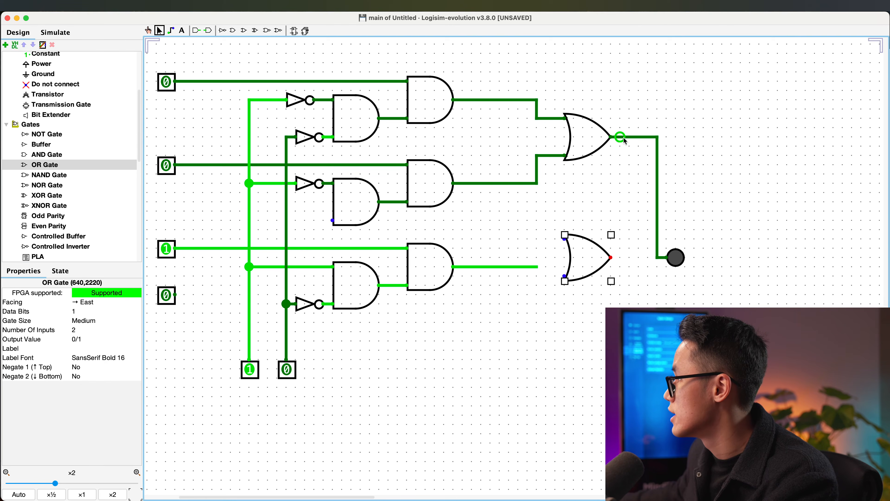
- Delete the vertical wire between the first OR gate's output and the LED, along with the short wire at the LED
{"action": "left_click", "coordinate": [671, 198]}
{"action": "left_click", "coordinate": [657, 203]}
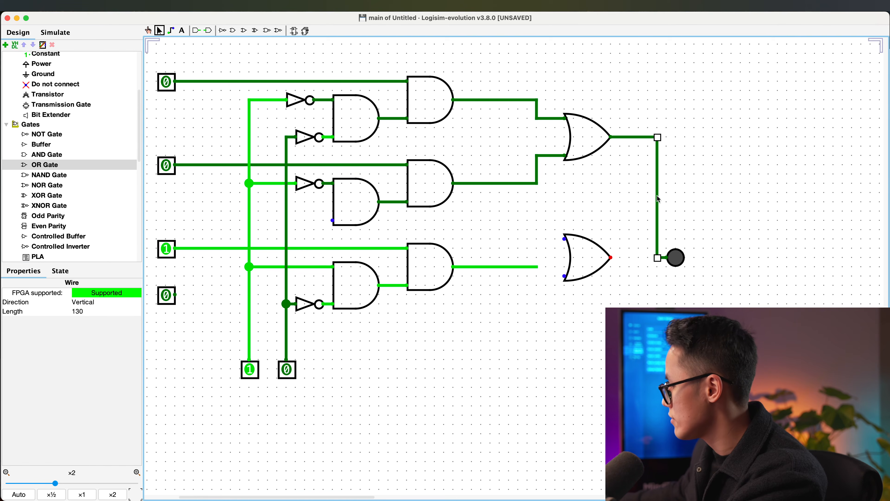
{"action": "key", "text": "BackSpace"}
{"action": "left_click", "coordinate": [663, 259]}
{"action": "left_click", "coordinate": [649, 258]}
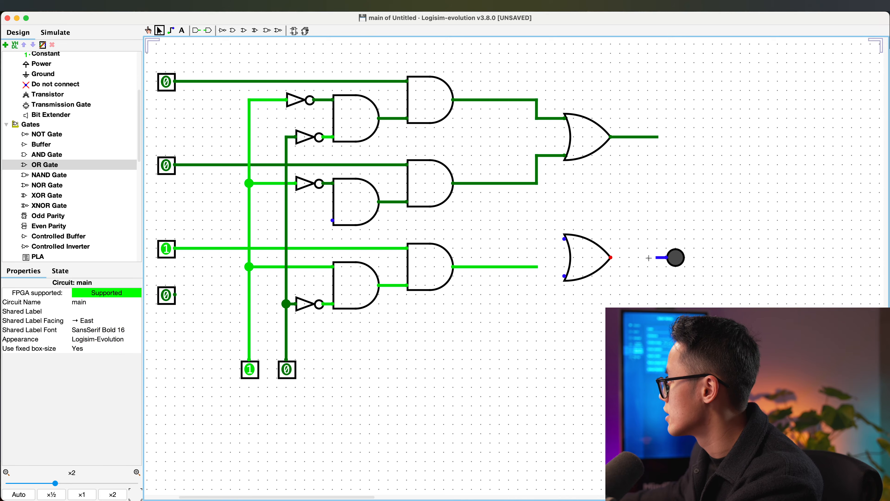
{"action": "left_click", "coordinate": [660, 259]}
{"action": "key", "text": "BackSpace"}
- Wire the first OR gate's output and the third AND gate's output into the second OR gate, and connect its output to the LED
{"action": "mouse_move", "coordinate": [658, 137]}
{"action": "left_mouse_down"}
{"action": "mouse_move", "coordinate": [658, 170]}
{"action": "mouse_move", "coordinate": [546, 220]}
{"action": "mouse_move", "coordinate": [546, 241]}
{"action": "mouse_move", "coordinate": [564, 240]}
{"action": "left_mouse_up"}
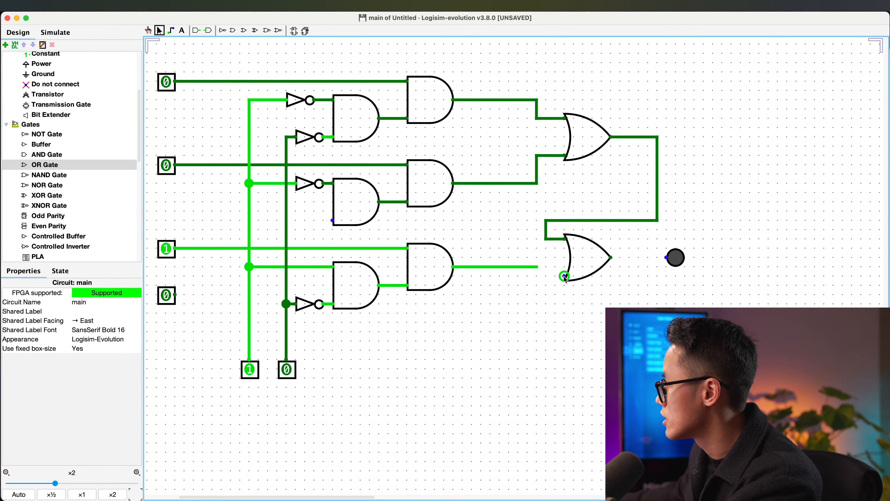
{"action": "left_click_drag", "start_coordinate": [564, 276], "coordinate": [537, 267]}
{"action": "left_click_drag", "start_coordinate": [610, 258], "coordinate": [666, 258]}
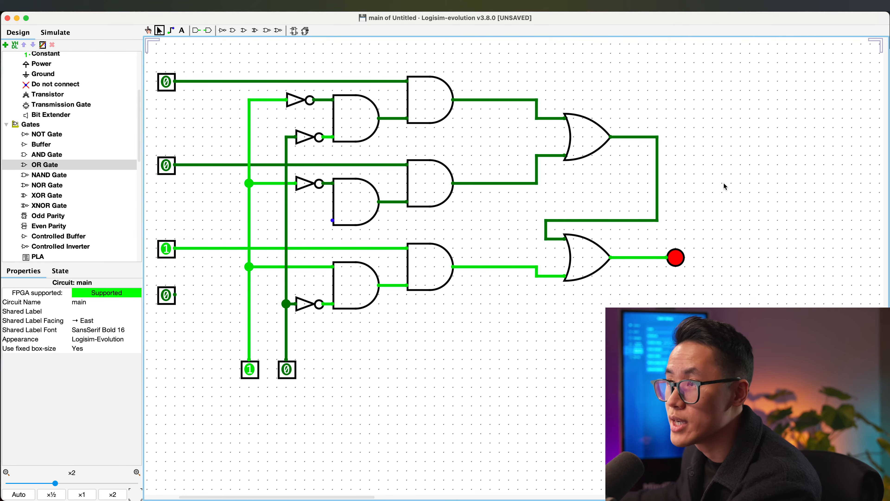
- Delete the second OR gate, the wires leading from the first OR gate to it, and the first OR gate's output wire
{"action": "left_click", "coordinate": [603, 255]}
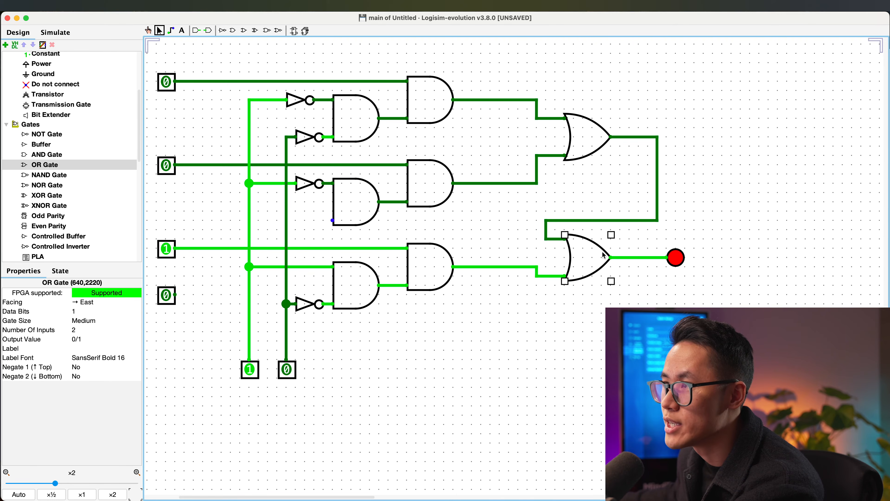
{"action": "key", "text": "Delete"}
{"action": "left_click", "coordinate": [653, 220]}
{"action": "key", "text": "Delete"}
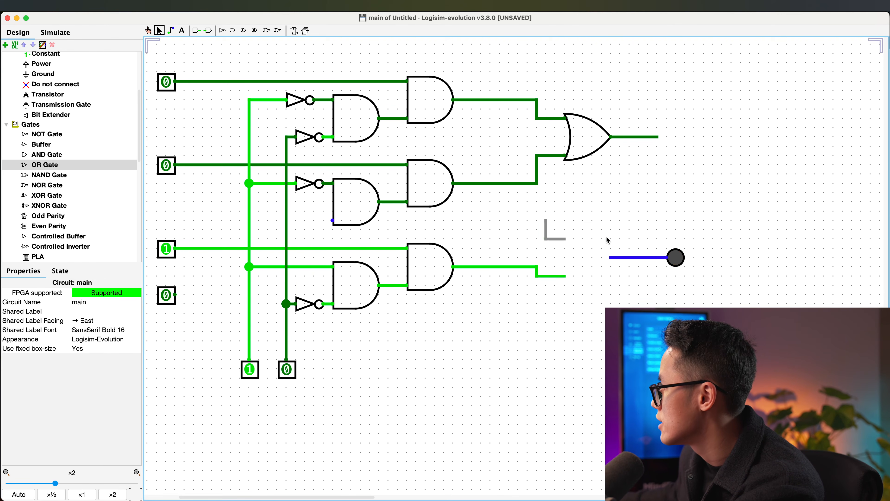
{"action": "left_click_drag", "start_coordinate": [528, 202], "coordinate": [581, 249]}
{"action": "key", "text": "Delete"}
{"action": "left_click_drag", "start_coordinate": [727, 284], "coordinate": [600, 210]}
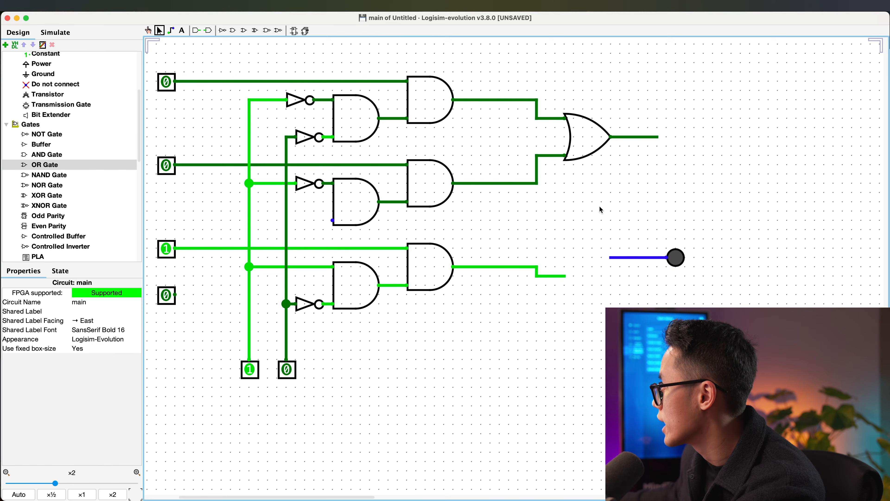
{"action": "left_click", "coordinate": [653, 137]}
{"action": "key", "text": "Delete"}
{"action": "left_click", "coordinate": [595, 134]}
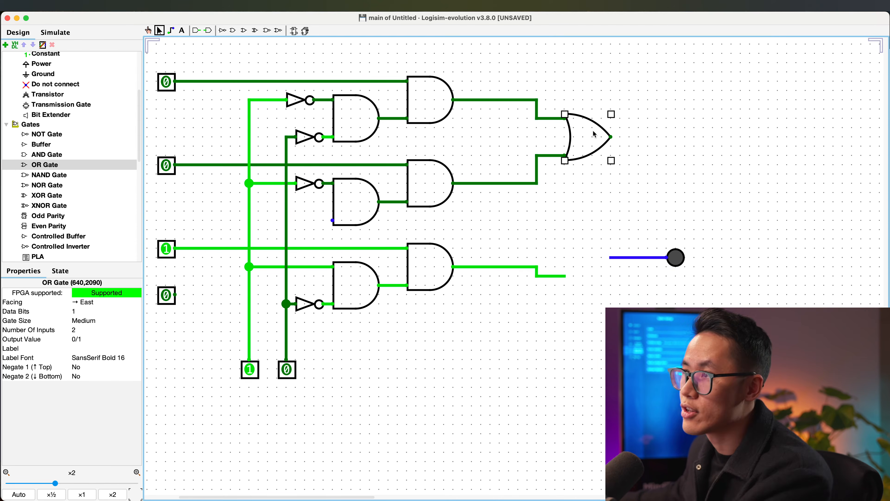
{"action": "left_click_drag", "start_coordinate": [556, 102], "coordinate": [635, 176]}
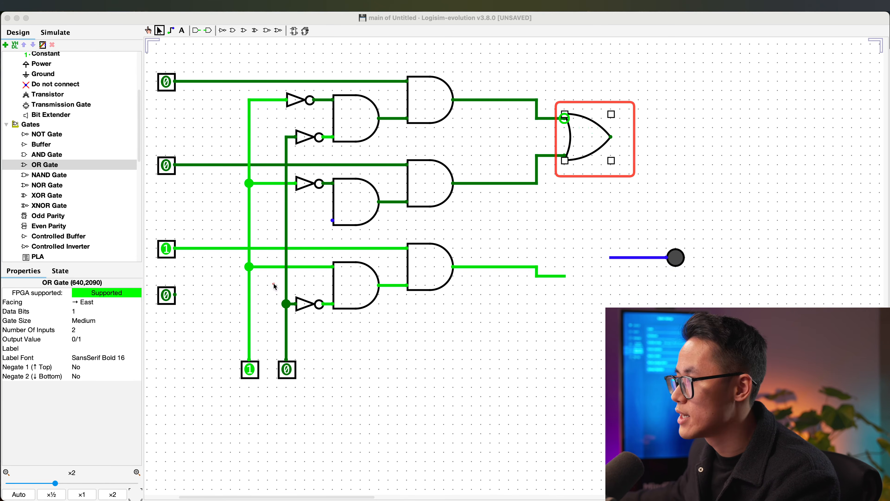
{"action": "left_click_drag", "start_coordinate": [2, 322], "coordinate": [129, 339]}
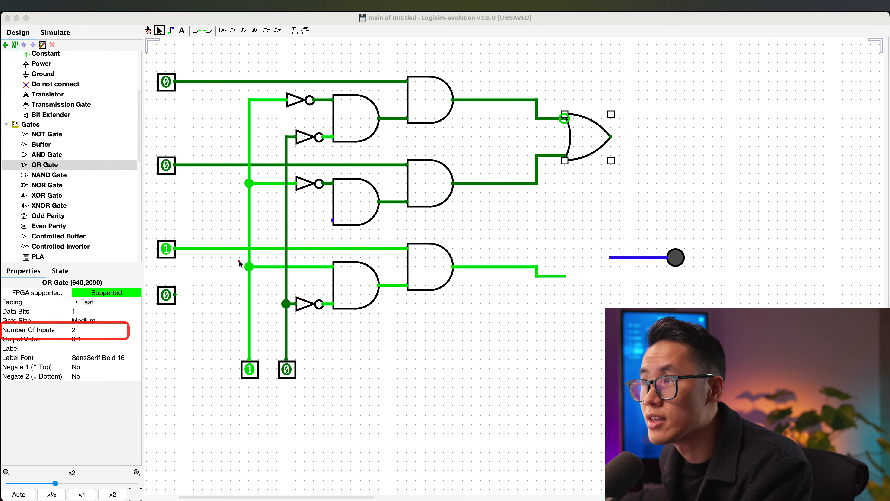
{"action": "mouse_move", "coordinate": [588, 87]}
{"action": "left_mouse_down"}
{"action": "mouse_move", "coordinate": [668, 171]}
{"action": "mouse_move", "coordinate": [549, 183]}
{"action": "left_mouse_up"}
{"action": "left_click_drag", "start_coordinate": [541, 95], "coordinate": [629, 172]}
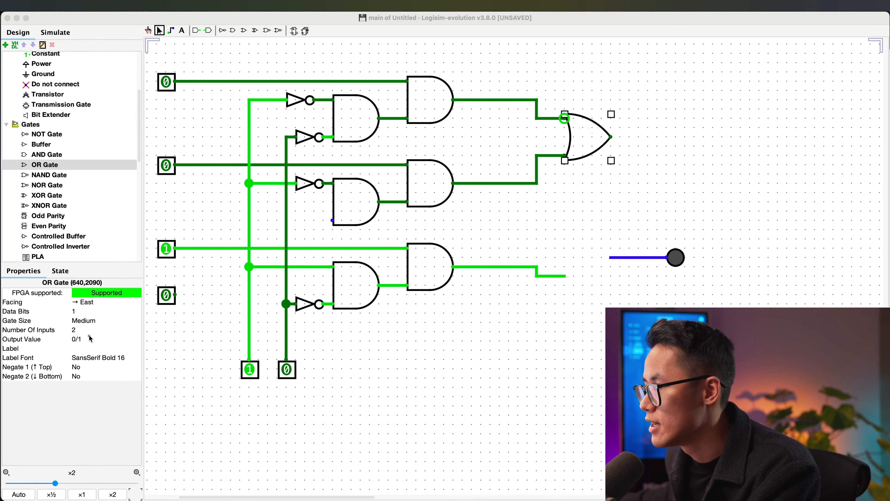
{"action": "mouse_move", "coordinate": [90, 338]}
{"action": "left_mouse_down"}
{"action": "mouse_move", "coordinate": [7, 315]}
{"action": "mouse_move", "coordinate": [1, 326]}
{"action": "left_mouse_up"}
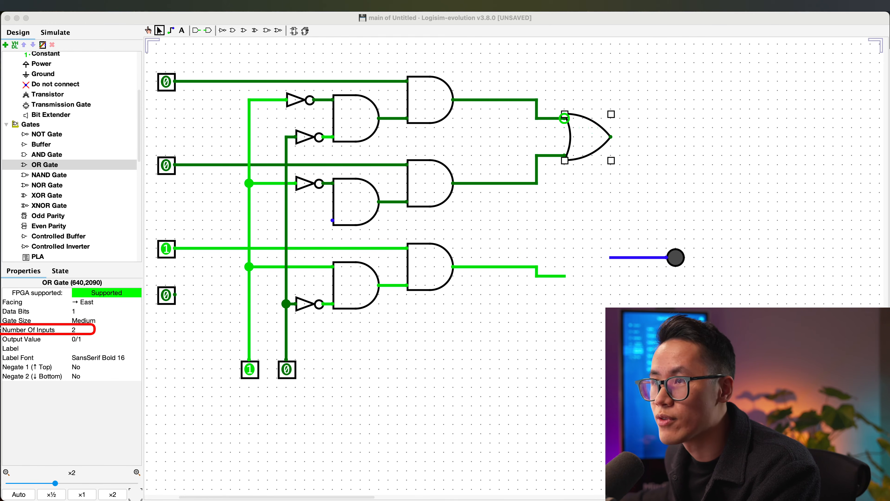
{"action": "left_click", "coordinate": [76, 331]}
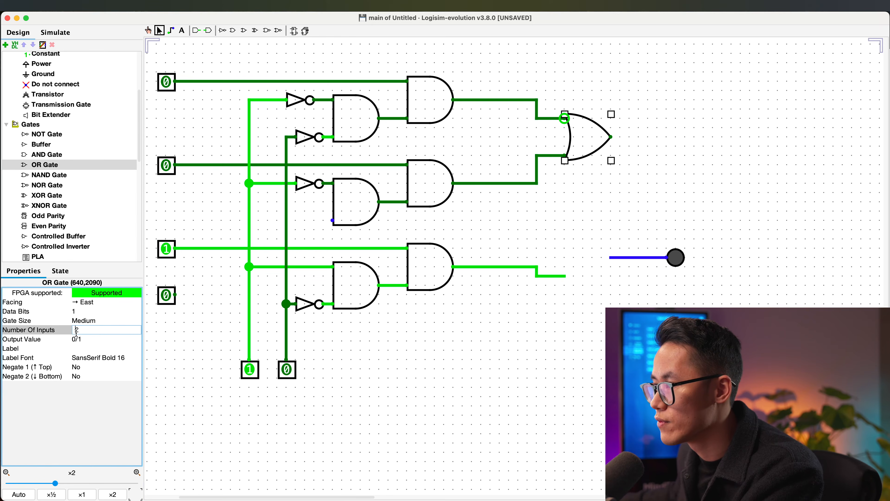
{"action": "type", "text": "4"}
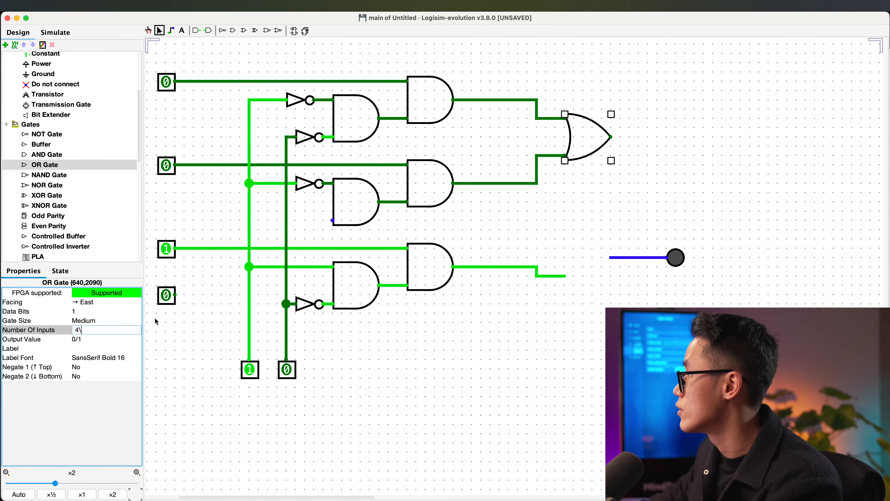
{"action": "type", "text": "\\"}
{"action": "key", "text": "Return"}
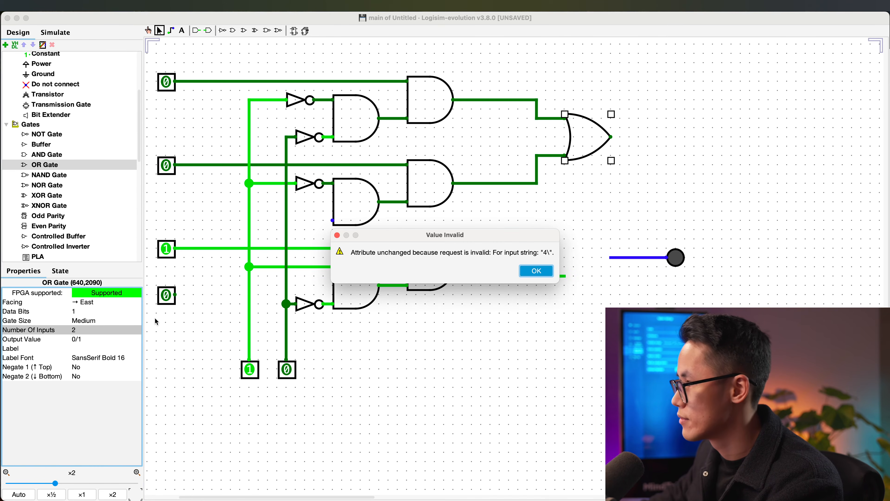
{"action": "key", "text": "Return"}
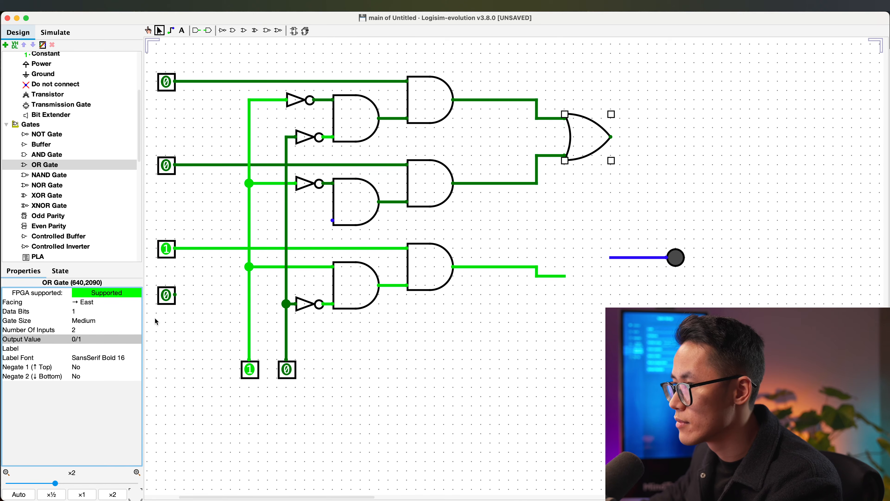
{"action": "key", "text": "super+z"}
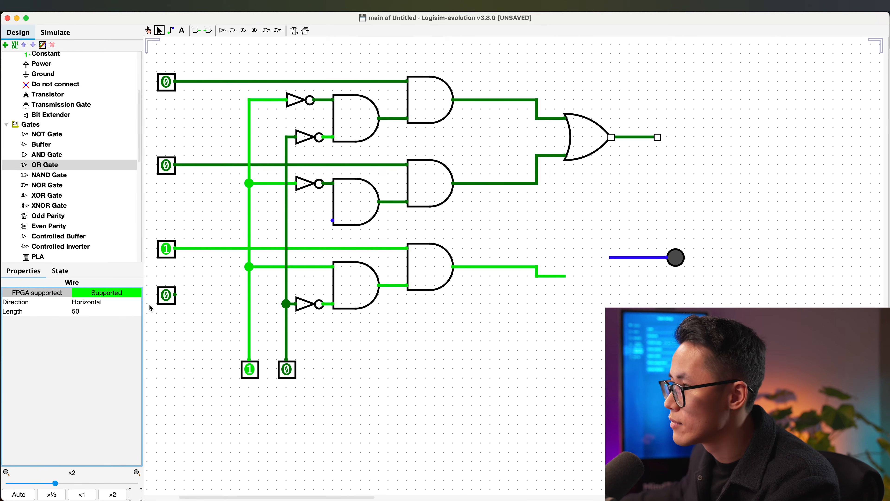
- Set the OR gate's number of inputs to 4
{"action": "left_click", "coordinate": [584, 134]}
{"action": "left_click", "coordinate": [83, 330]}
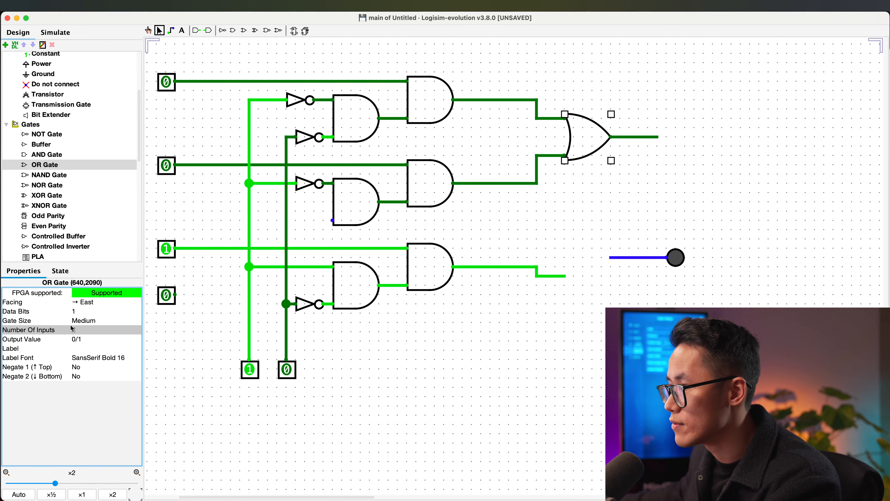
{"action": "type", "text": "4"}
{"action": "key", "text": "Return"}
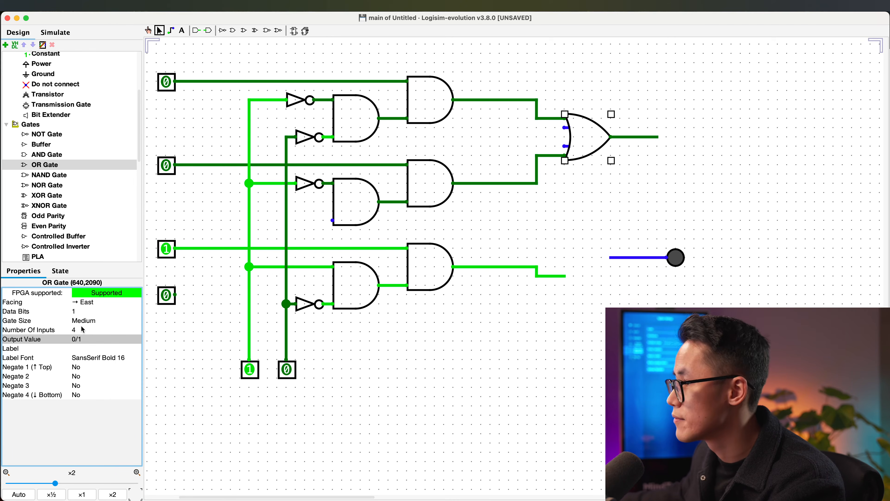
- Detach the second AND gate's wire from the OR gate's lowest input and move the OR gate down between the second and third branches
{"action": "left_click", "coordinate": [527, 170]}
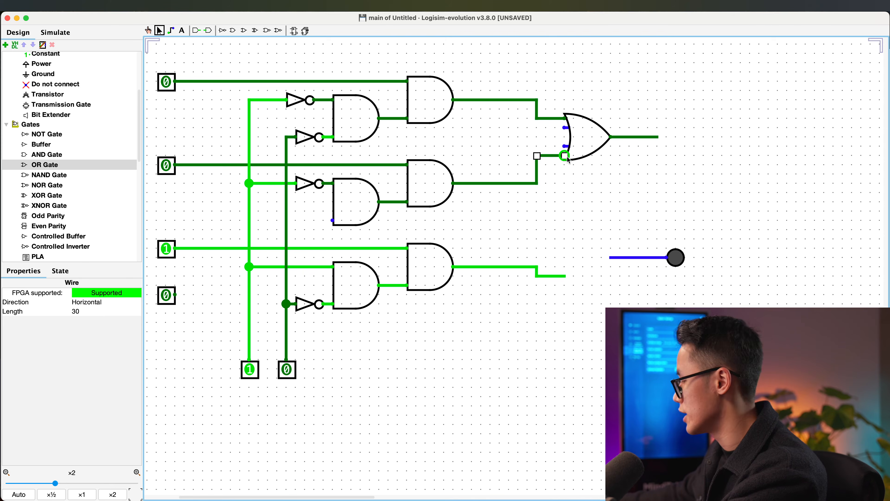
{"action": "left_click_drag", "start_coordinate": [584, 154], "coordinate": [594, 217]}
{"action": "left_click", "coordinate": [629, 181]}
{"action": "key", "text": "Delete"}
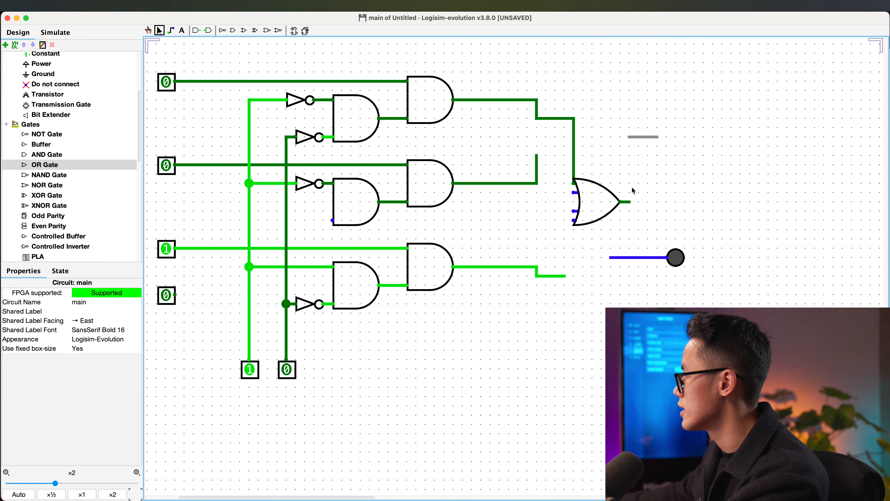
- Delete the leftover wire pieces at the OR gate's output and the loose wire attached to the LED
{"action": "left_click", "coordinate": [627, 202]}
{"action": "key", "text": "Delete"}
{"action": "left_click", "coordinate": [647, 137]}
{"action": "key", "text": "Delete"}
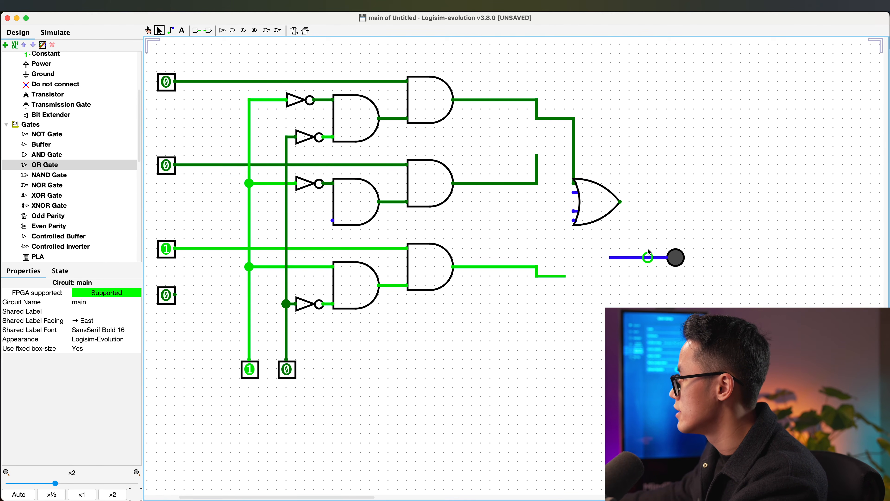
{"action": "left_click", "coordinate": [639, 257]}
{"action": "key", "text": "Delete"}
- Move the OR gate slightly lower and reroute the first data branch's AND output to its uppermost input
{"action": "left_click_drag", "start_coordinate": [607, 206], "coordinate": [608, 234]}
{"action": "left_click", "coordinate": [572, 176]}
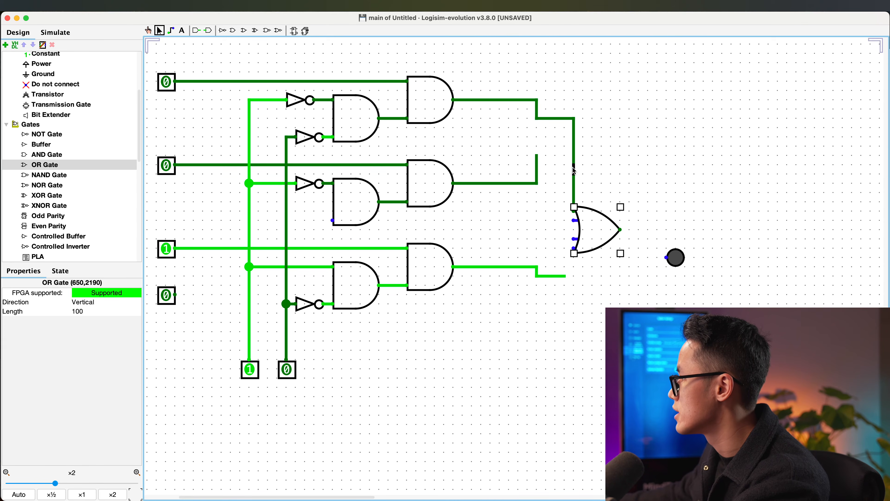
{"action": "key", "text": "Delete"}
{"action": "left_click_drag", "start_coordinate": [538, 121], "coordinate": [574, 211]}
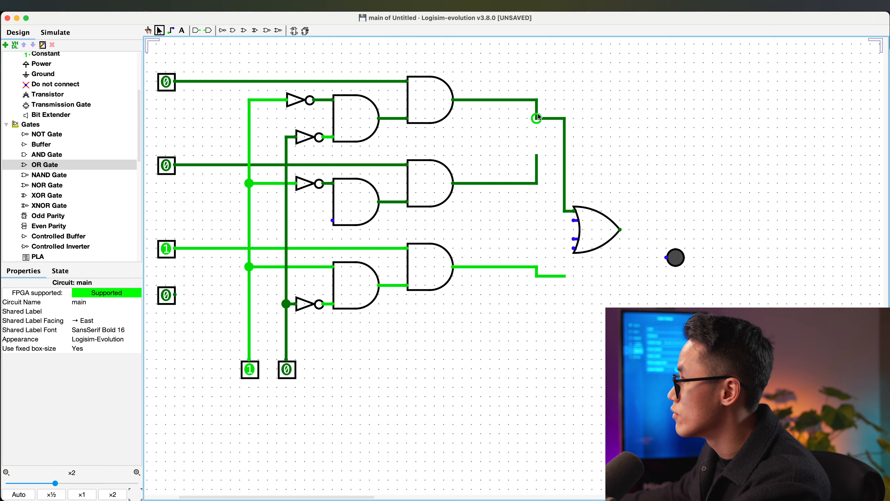
- Remove the vertical wire on the second AND gate's output and wire that output to the OR gate's second input
{"action": "left_click_drag", "start_coordinate": [539, 147], "coordinate": [537, 155]}
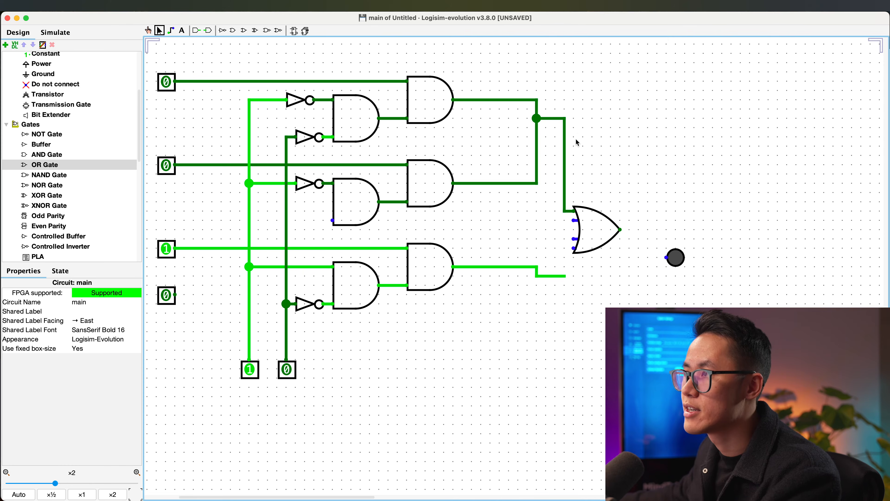
{"action": "left_click", "coordinate": [538, 167]}
{"action": "key", "text": "BackSpace"}
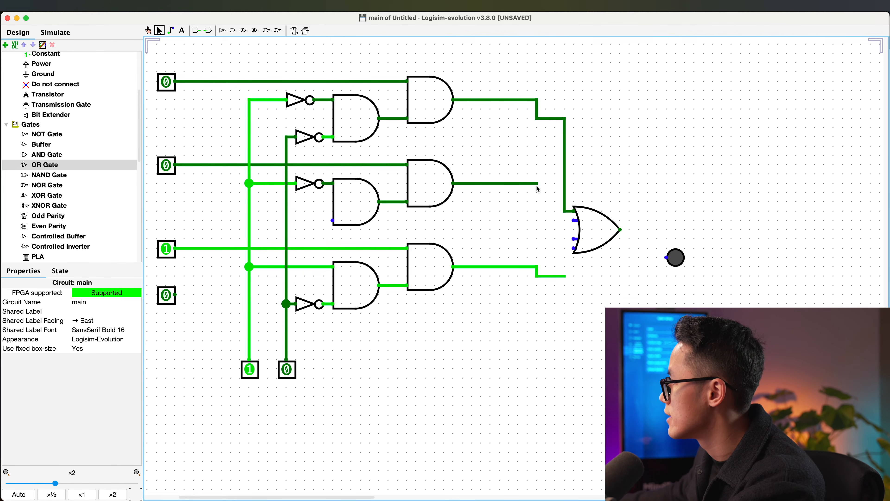
{"action": "left_click_drag", "start_coordinate": [537, 184], "coordinate": [575, 220]}
- Remove the loose wire end on the third AND gate's output and wire that output to the OR gate's third input
{"action": "left_click", "coordinate": [555, 276]}
{"action": "key", "text": "BackSpace"}
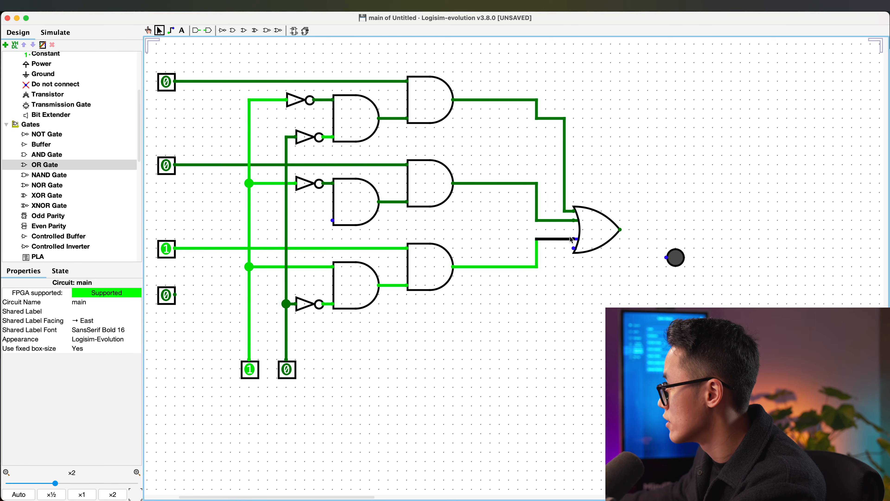
{"action": "left_click_drag", "start_coordinate": [571, 241], "coordinate": [573, 239]}
- Move the LED level with the four-input OR gate's output and connect the two with a wire
{"action": "left_click_drag", "start_coordinate": [671, 255], "coordinate": [657, 230]}
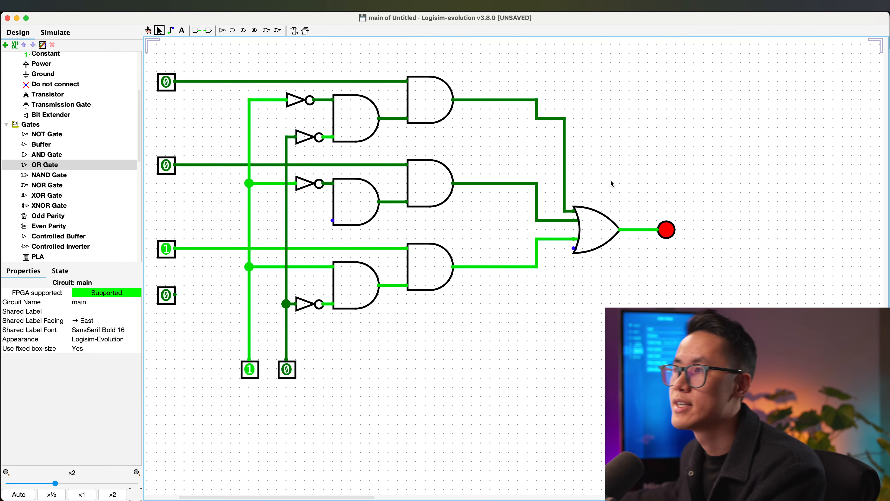
{"action": "left_click_drag", "start_coordinate": [633, 192], "coordinate": [567, 255]}
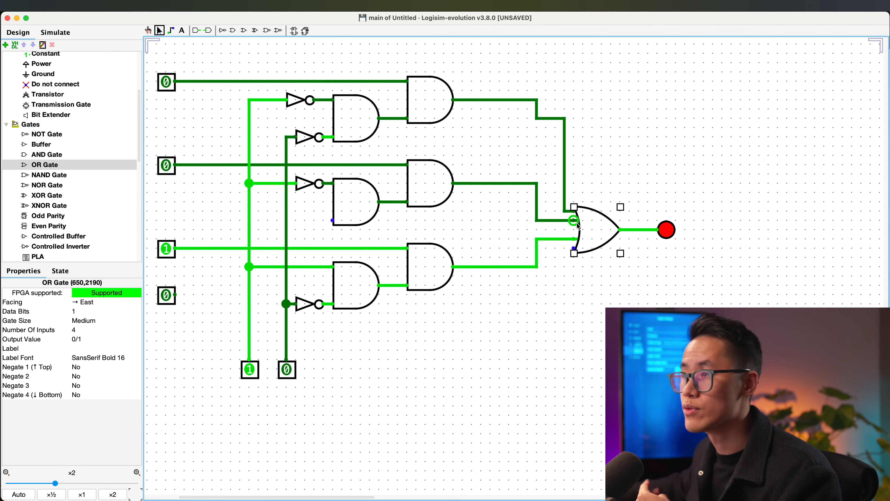
{"action": "left_click", "coordinate": [633, 179]}
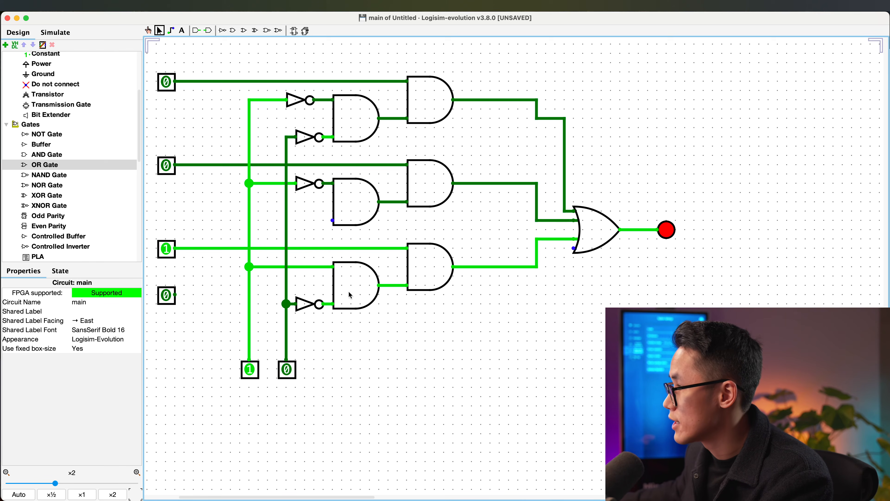
- Move the two select pins lower and place a duplicate of the third branch's output AND gate beneath the original
{"action": "left_click_drag", "start_coordinate": [215, 330], "coordinate": [339, 413]}
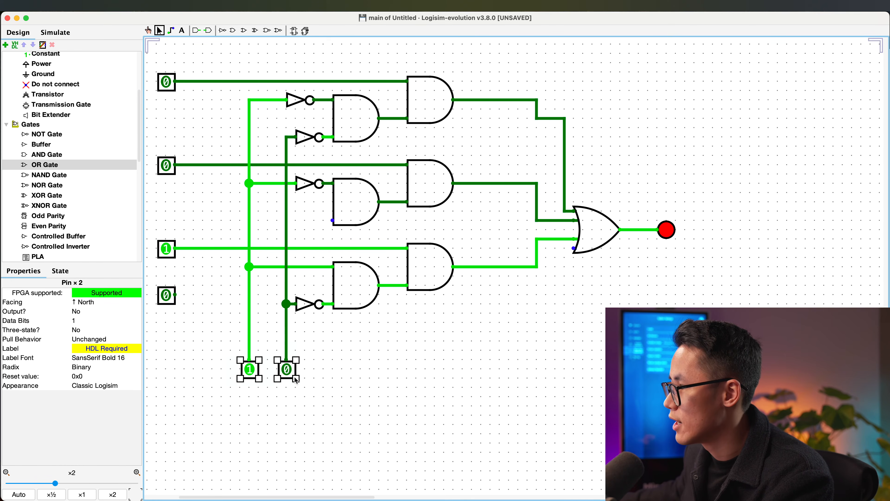
{"action": "left_click_drag", "start_coordinate": [249, 369], "coordinate": [249, 434]}
{"action": "left_click", "coordinate": [423, 281]}
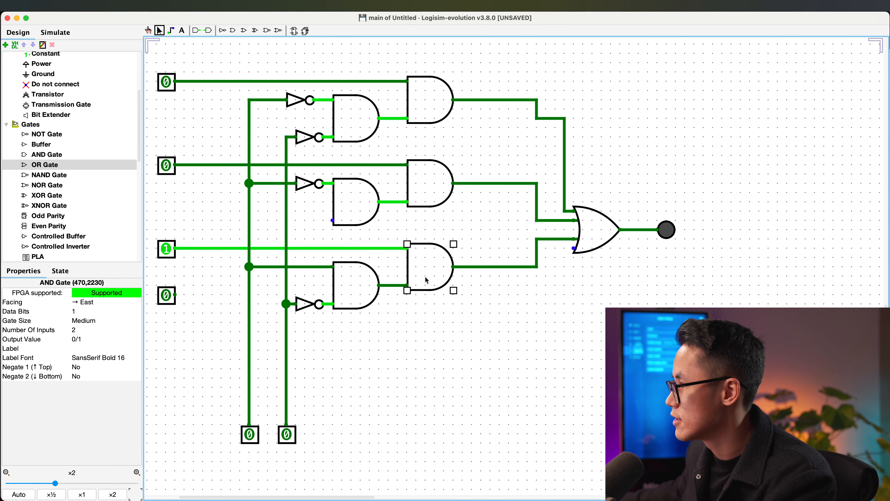
{"action": "key", "text": "super+d"}
{"action": "left_click_drag", "start_coordinate": [439, 281], "coordinate": [431, 344]}
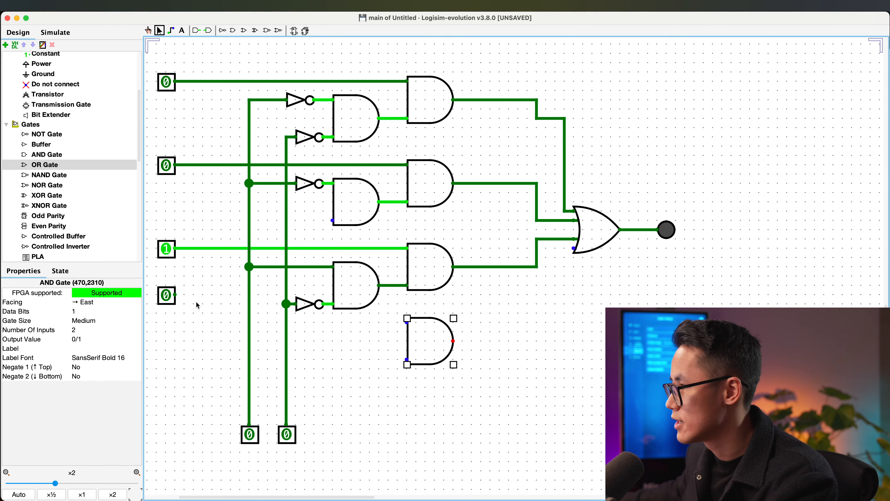
- Wire the fourth data pin to the new AND gate's upper input and place a duplicated select AND gate feeding its lower input
{"action": "left_click_drag", "start_coordinate": [171, 298], "coordinate": [407, 322]}
{"action": "left_click", "coordinate": [454, 319]}
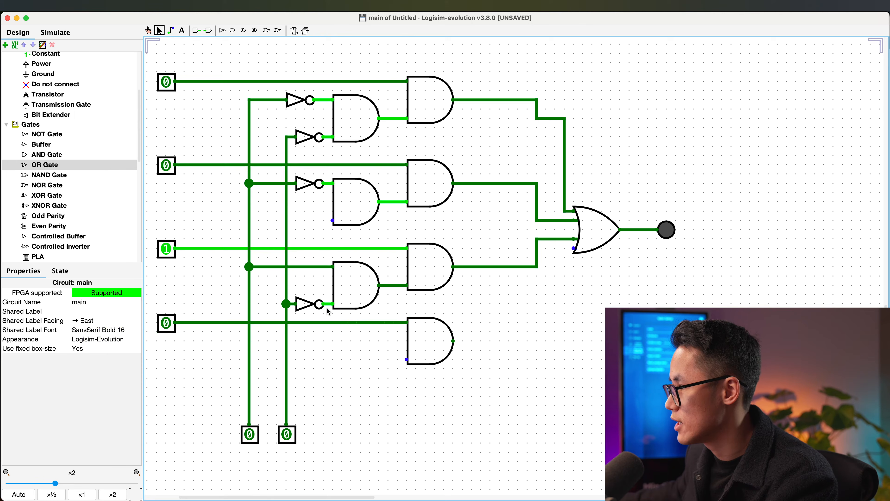
{"action": "left_click", "coordinate": [314, 306]}
{"action": "left_click", "coordinate": [347, 301]}
{"action": "key", "text": "super+d"}
{"action": "left_click_drag", "start_coordinate": [373, 301], "coordinate": [382, 366]}
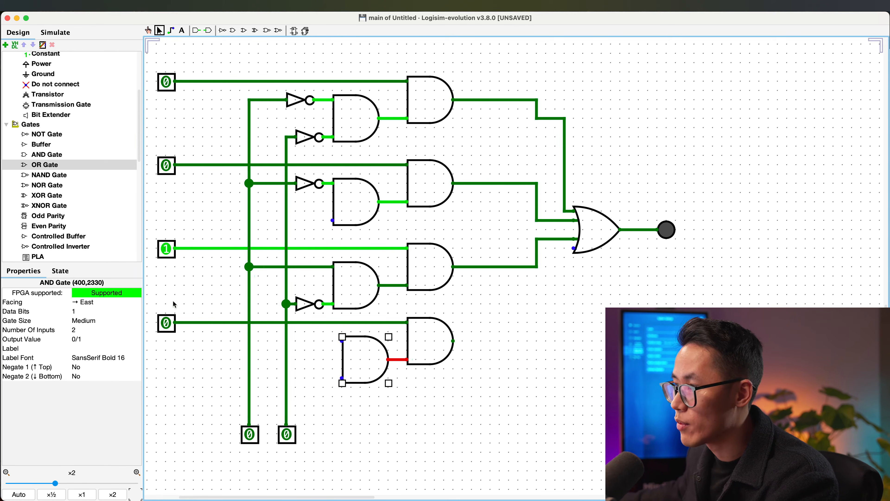
{"action": "left_click_drag", "start_coordinate": [165, 298], "coordinate": [199, 327]}
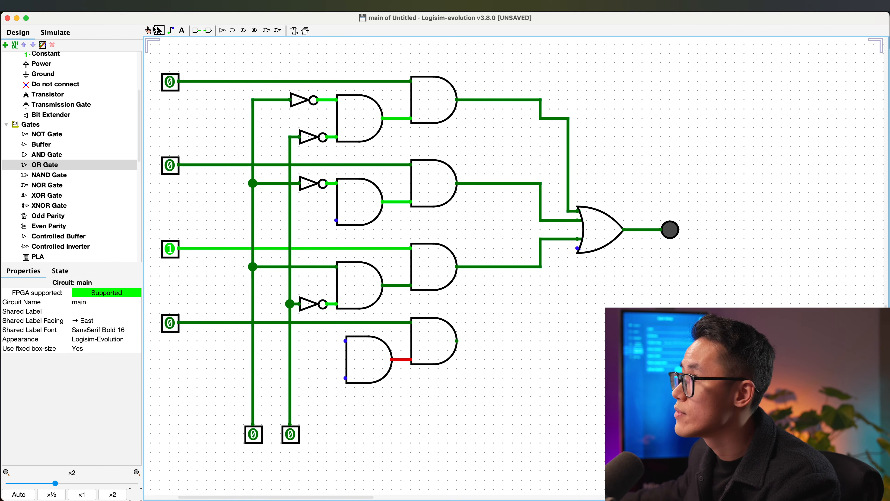
- Set both select pins to 1 and wire each select line directly to an input of the fourth branch's select AND gate
{"action": "left_click", "coordinate": [253, 434]}
{"action": "left_click", "coordinate": [291, 434]}
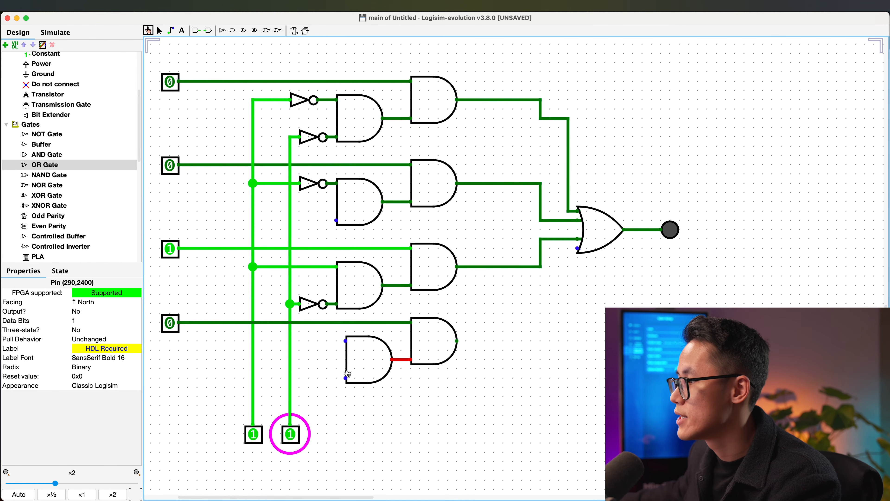
{"action": "left_click", "coordinate": [161, 31]}
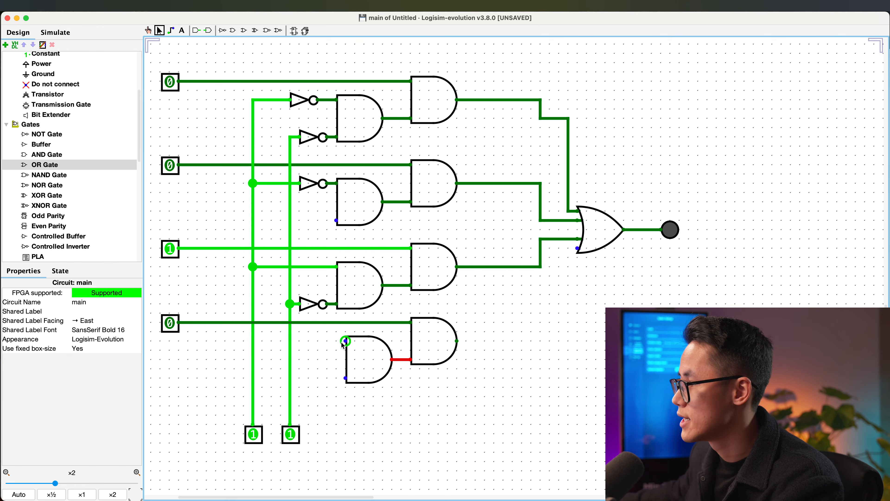
{"action": "left_click_drag", "start_coordinate": [342, 342], "coordinate": [253, 341]}
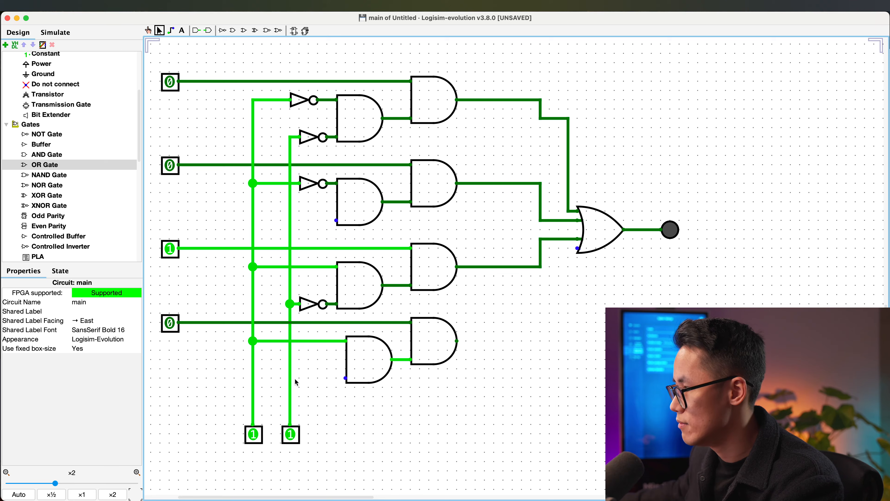
{"action": "left_click_drag", "start_coordinate": [343, 378], "coordinate": [345, 378]}
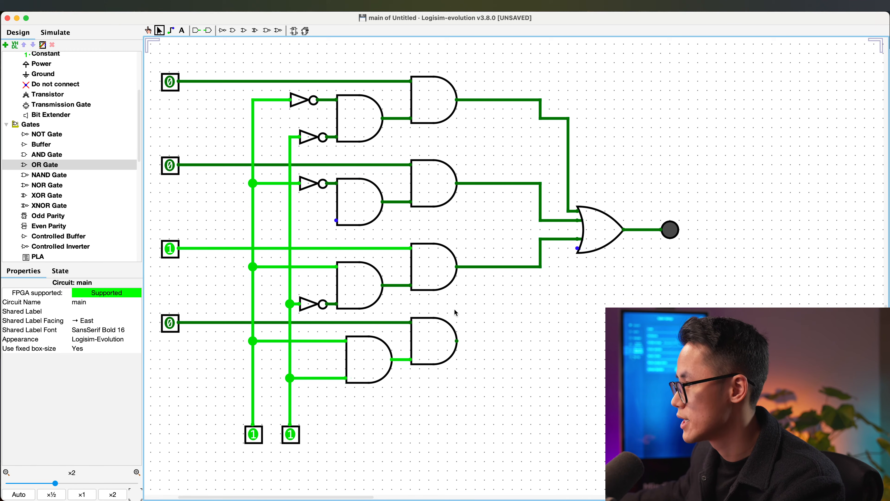
- Set the third data pin to 0 and the fourth to 1, and wire the fourth branch's output to the OR gate's fourth input
{"action": "left_click", "coordinate": [170, 249]}
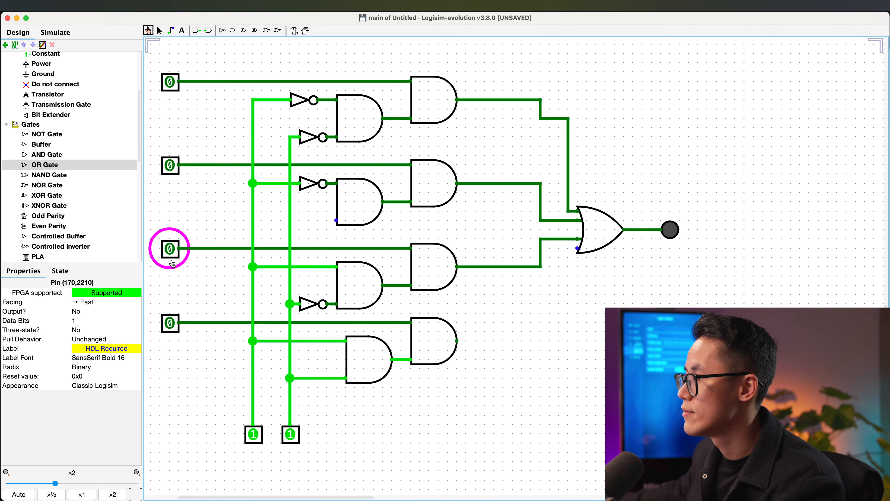
{"action": "left_click", "coordinate": [172, 324]}
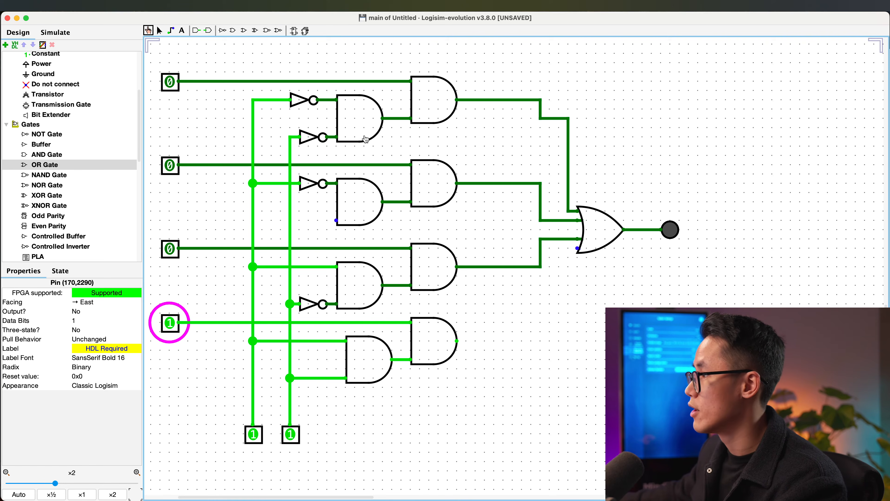
{"action": "left_click", "coordinate": [159, 31]}
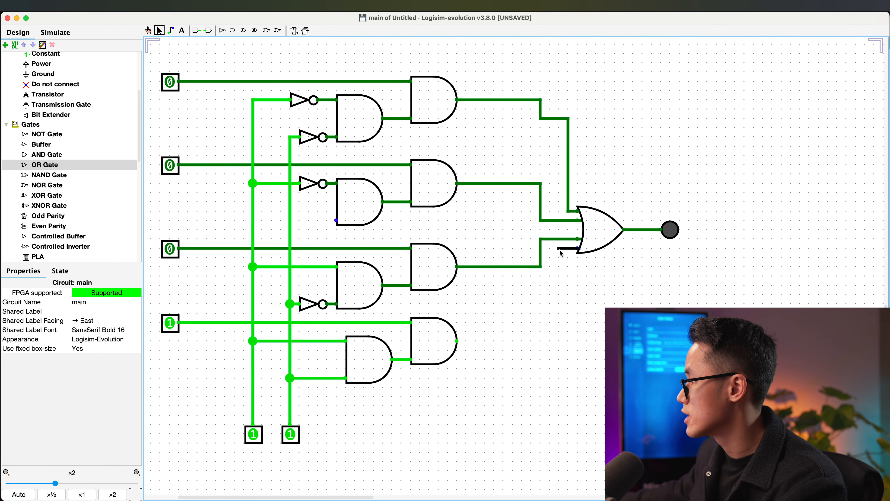
{"action": "left_click_drag", "start_coordinate": [550, 286], "coordinate": [458, 340]}
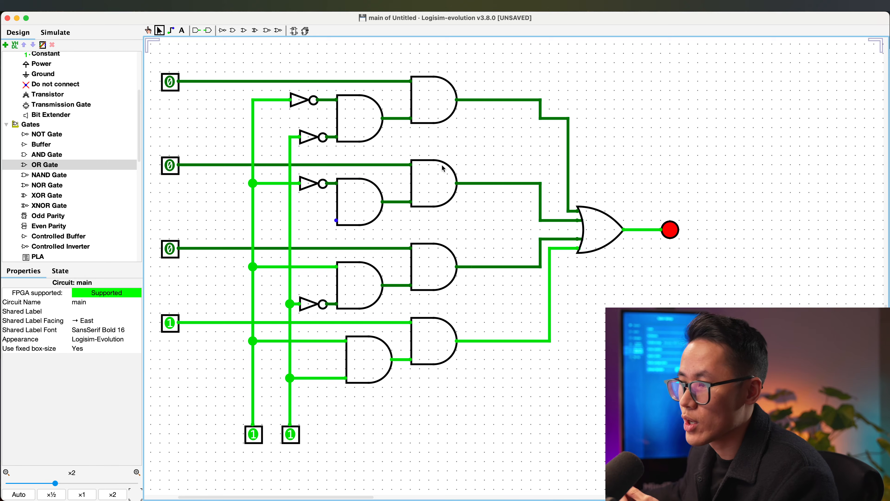
- Compare the gate circuit with the 4 to 1 Mux above it and examine the AND gate pair in each branch
{"action": "scroll", "coordinate": [447, 172], "scroll_direction": "up", "scroll_amount": 10}
{"action": "scroll", "coordinate": [324, 140], "scroll_direction": "down", "scroll_amount": 5}
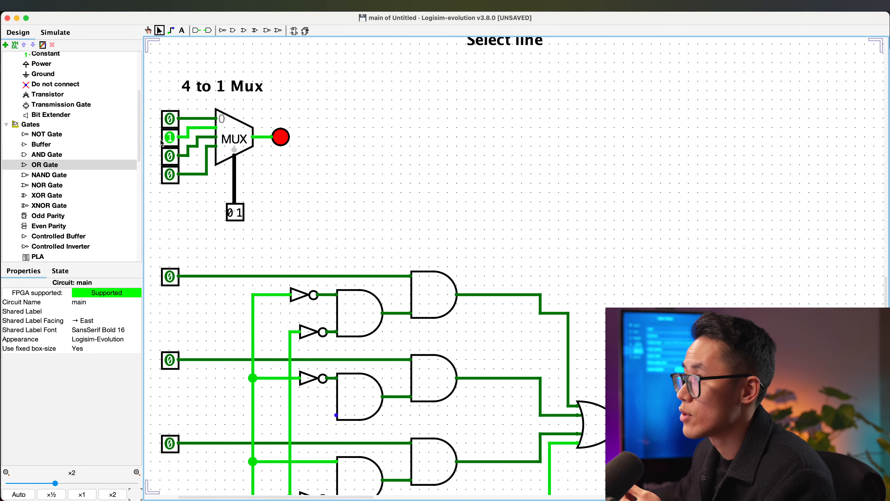
{"action": "scroll", "coordinate": [254, 138], "scroll_direction": "down", "scroll_amount": 5}
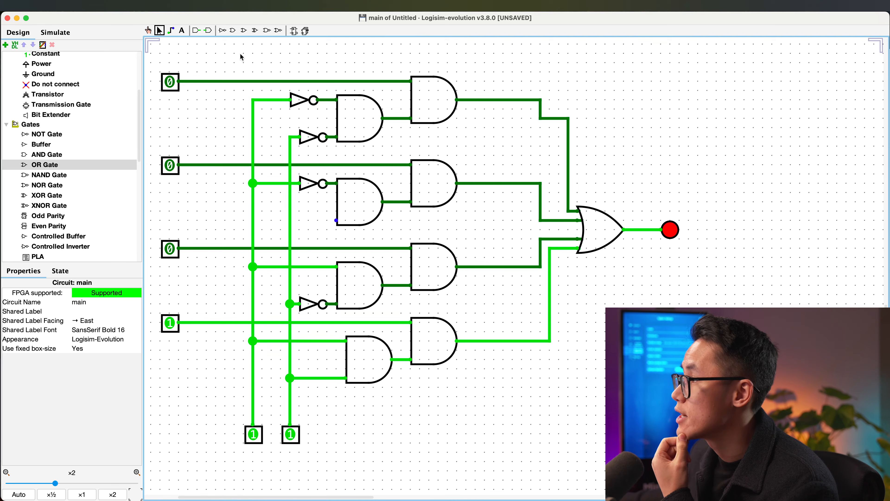
{"action": "left_click_drag", "start_coordinate": [478, 386], "coordinate": [316, 312]}
{"action": "left_click", "coordinate": [478, 309]}
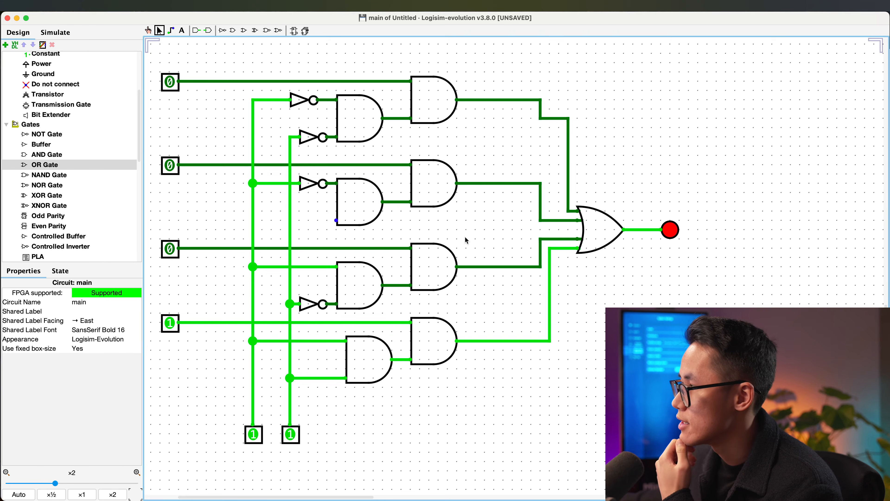
{"action": "left_click_drag", "start_coordinate": [470, 225], "coordinate": [308, 153]}
{"action": "left_click_drag", "start_coordinate": [487, 149], "coordinate": [307, 66]}
{"action": "left_click", "coordinate": [330, 61]}
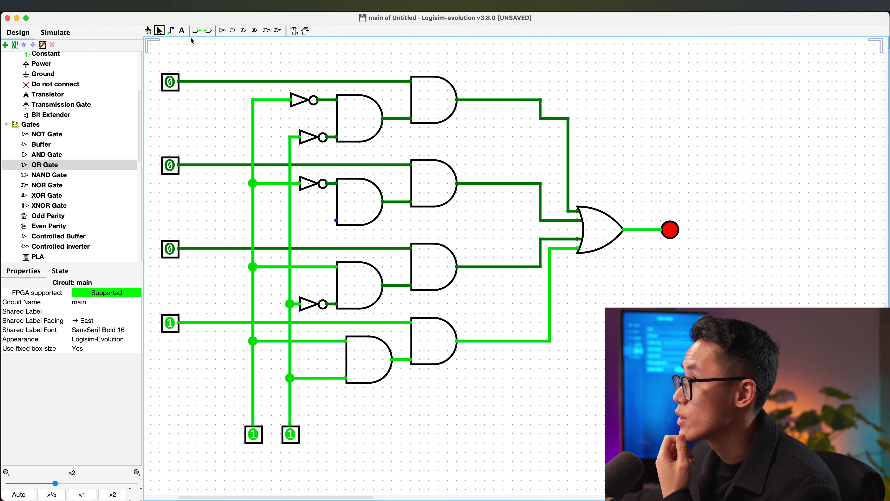
- Place a new AND gate in the empty area below the fourth data branch
{"action": "left_click", "coordinate": [234, 31]}
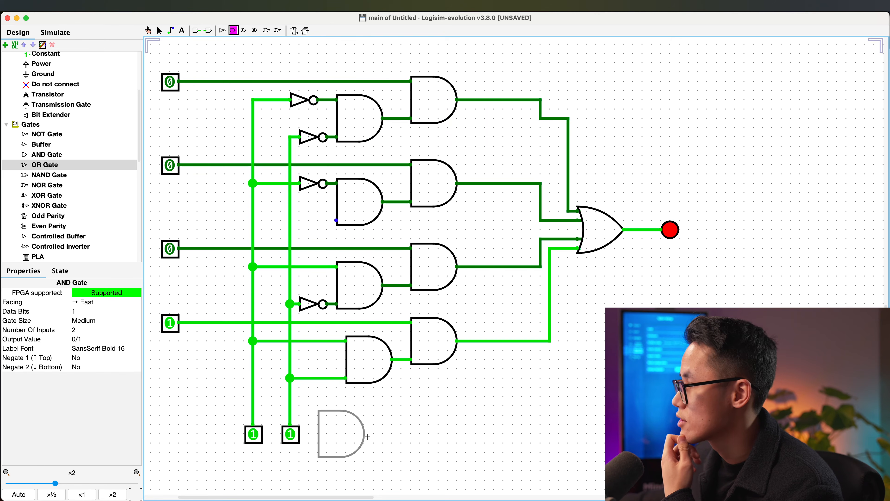
{"action": "left_click", "coordinate": [431, 403]}
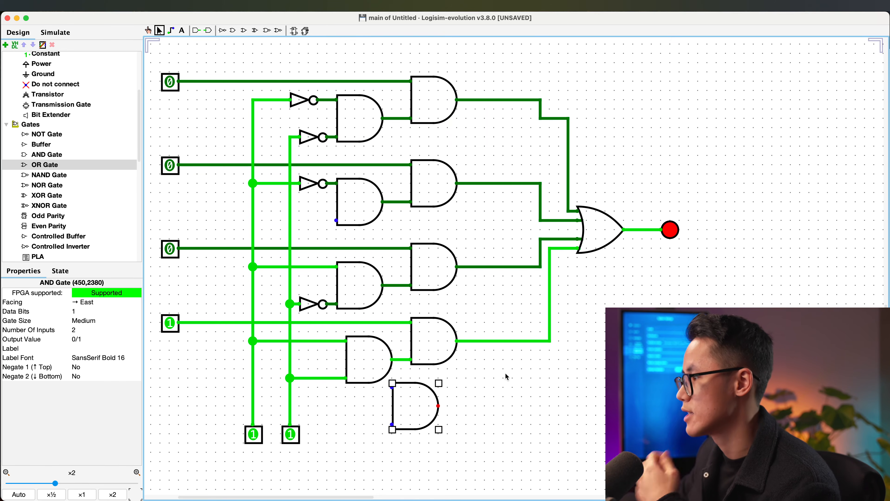
{"action": "left_click_drag", "start_coordinate": [399, 404], "coordinate": [447, 432]}
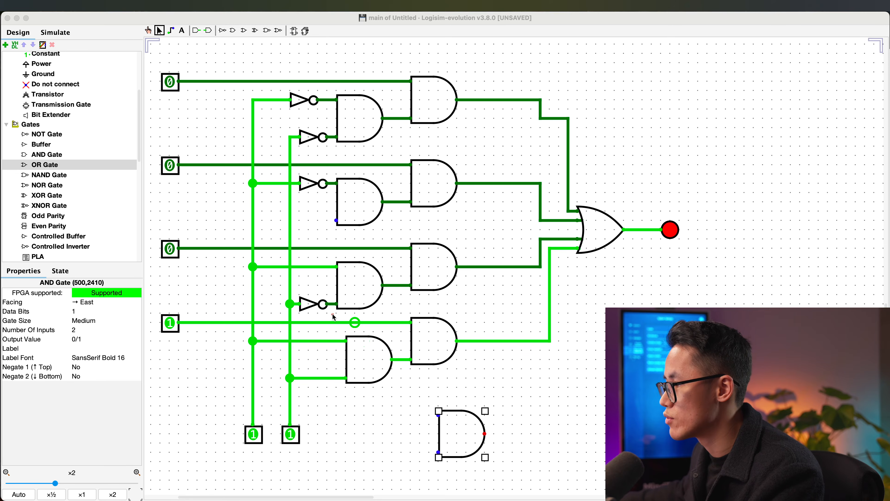
{"action": "left_click_drag", "start_coordinate": [333, 315], "coordinate": [475, 392]}
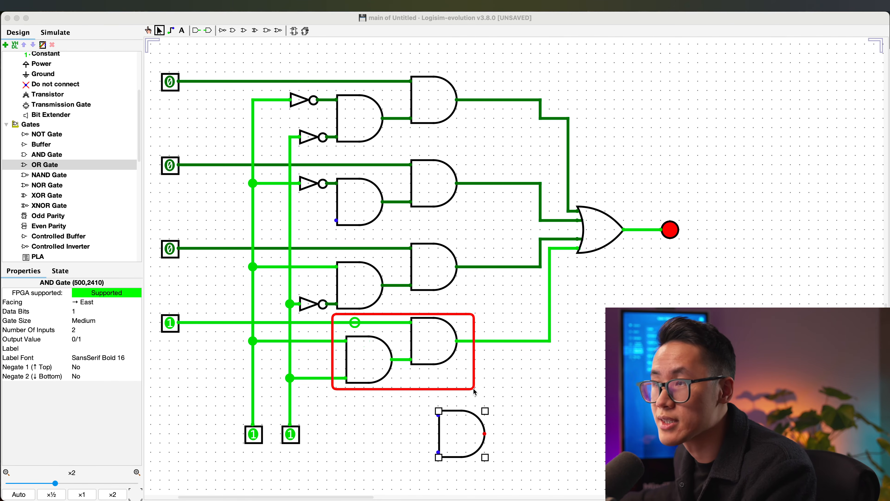
{"action": "left_click_drag", "start_coordinate": [421, 397], "coordinate": [512, 468]}
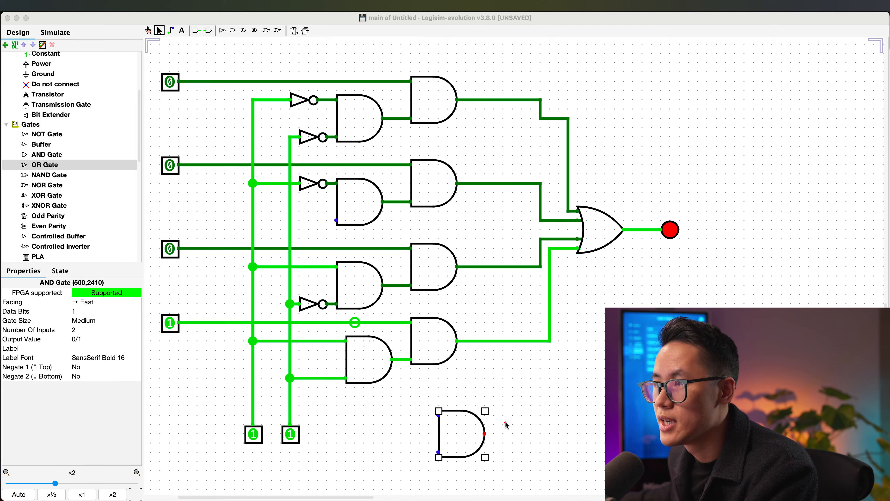
{"action": "mouse_move", "coordinate": [491, 391]}
{"action": "left_mouse_down"}
{"action": "mouse_move", "coordinate": [342, 328]}
{"action": "mouse_move", "coordinate": [334, 317]}
{"action": "left_mouse_up"}
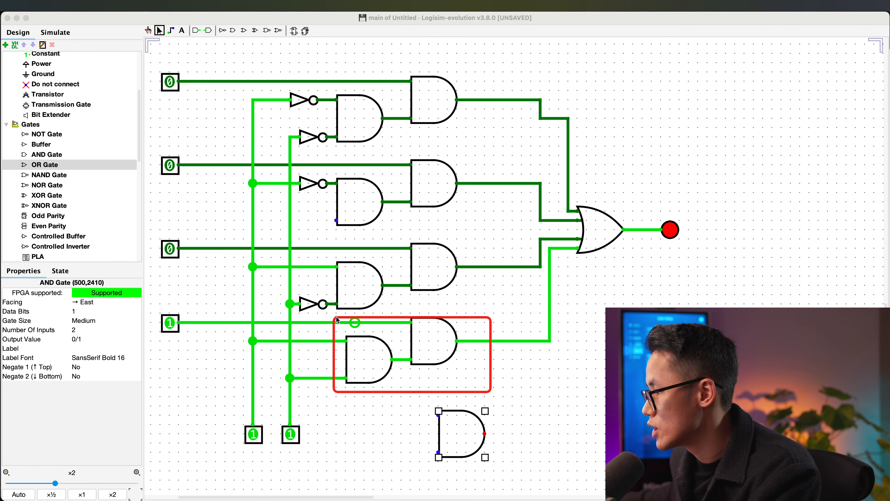
{"action": "key", "text": "Escape"}
{"action": "left_click_drag", "start_coordinate": [468, 429], "coordinate": [450, 410]}
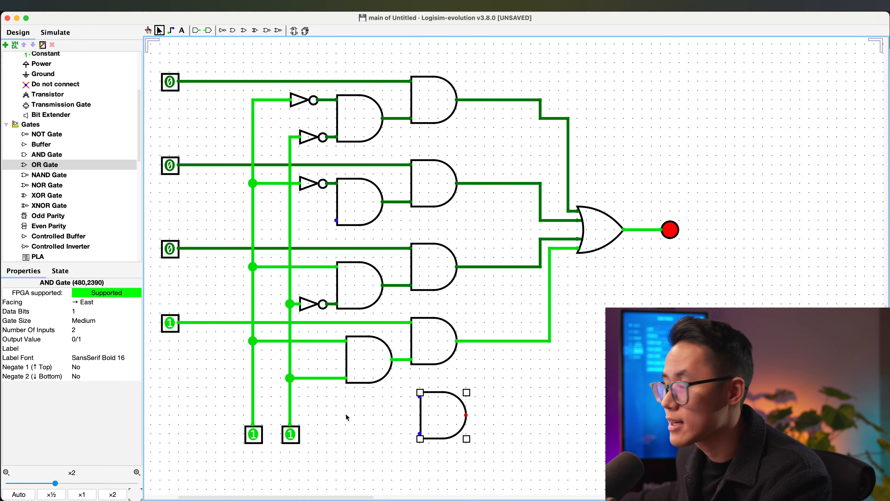
- Set the new AND gate's number of inputs to 3
{"action": "key", "text": "ctrl+a"}
{"action": "left_click_drag", "start_coordinate": [51, 325], "coordinate": [99, 336]}
{"action": "key", "text": "Escape"}
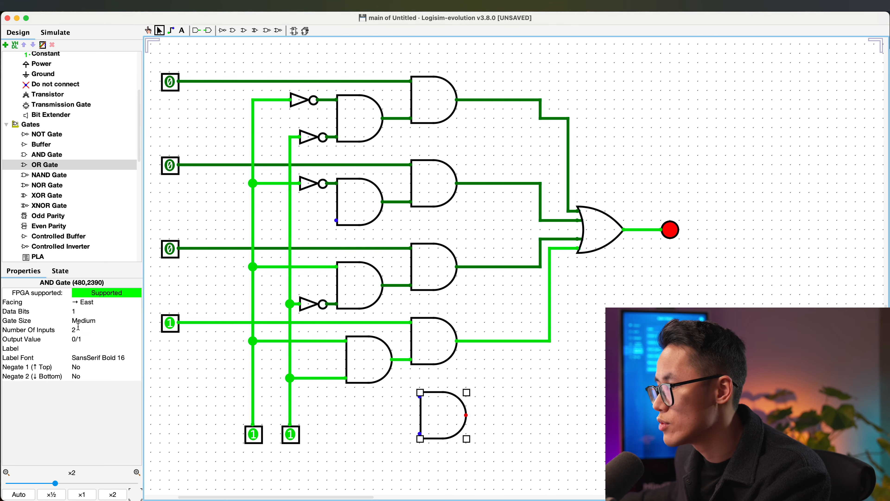
{"action": "left_click", "coordinate": [78, 327]}
{"action": "type", "text": "3"}
{"action": "key", "text": "Return"}
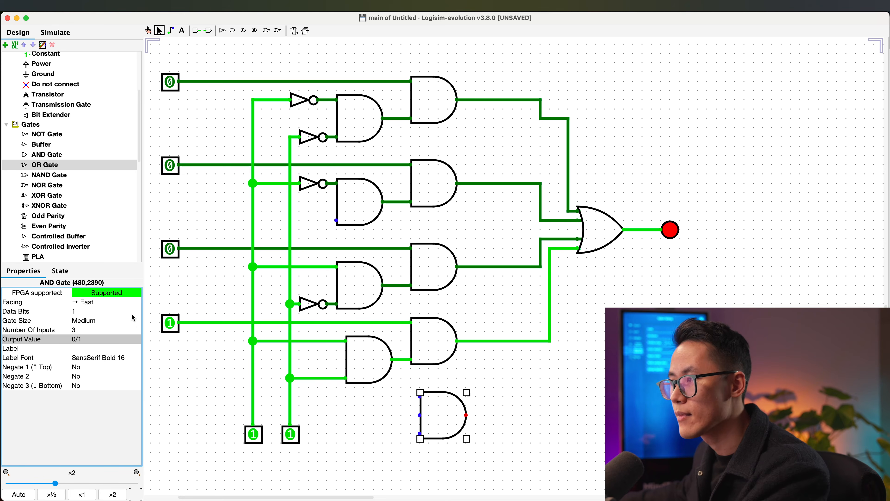
- Delete the two cascaded two-input AND gates in the fourth data branch
{"action": "mouse_move", "coordinate": [410, 388]}
{"action": "left_mouse_down"}
{"action": "mouse_move", "coordinate": [435, 446]}
{"action": "mouse_move", "coordinate": [439, 417]}
{"action": "mouse_move", "coordinate": [476, 390]}
{"action": "mouse_move", "coordinate": [433, 342]}
{"action": "mouse_move", "coordinate": [347, 341]}
{"action": "left_mouse_up"}
{"action": "key", "text": "Escape"}
{"action": "left_click", "coordinate": [434, 349]}
{"action": "key", "text": "BackSpace"}
{"action": "left_click", "coordinate": [368, 357]}
{"action": "key", "text": "BackSpace"}
- Fit the three-input AND gate into the fourth branch, connect the data and both select lines, and remove the leftover select wire
{"action": "left_click", "coordinate": [477, 385]}
{"action": "left_click", "coordinate": [459, 337]}
{"action": "left_click_drag", "start_coordinate": [392, 359], "coordinate": [291, 359]}
{"action": "left_click", "coordinate": [318, 378]}
{"action": "key", "text": "Delete"}
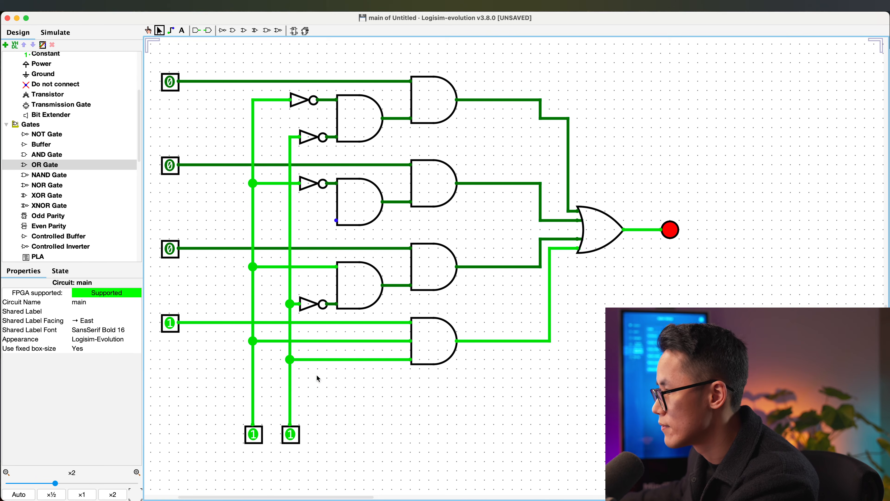
{"action": "left_click_drag", "start_coordinate": [437, 337], "coordinate": [409, 337]}
{"action": "left_click", "coordinate": [437, 317]}
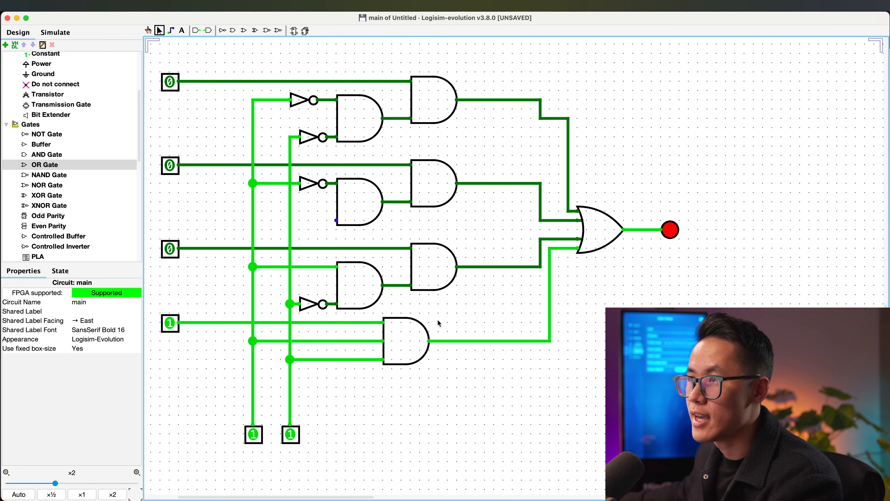
- Duplicate the fourth branch's three-input AND gate and place the copy in the empty area below it
{"action": "left_click", "coordinate": [408, 341]}
{"action": "key", "text": "super+d"}
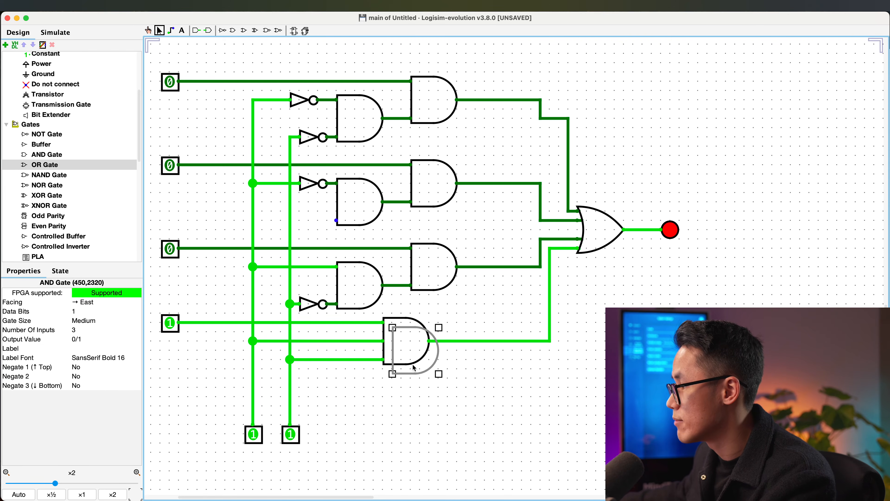
{"action": "left_click_drag", "start_coordinate": [417, 356], "coordinate": [436, 408]}
{"action": "left_click", "coordinate": [448, 376]}
- Delete the third data branch's two AND gates and the short wire that linked them
{"action": "left_click", "coordinate": [372, 303]}
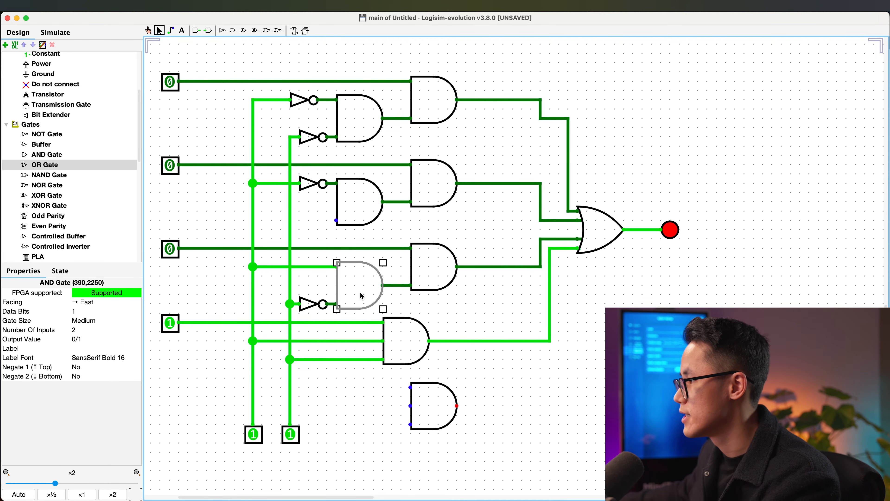
{"action": "left_click_drag", "start_coordinate": [350, 298], "coordinate": [417, 281]}
{"action": "key", "text": "BackSpace"}
{"action": "left_click", "coordinate": [398, 285]}
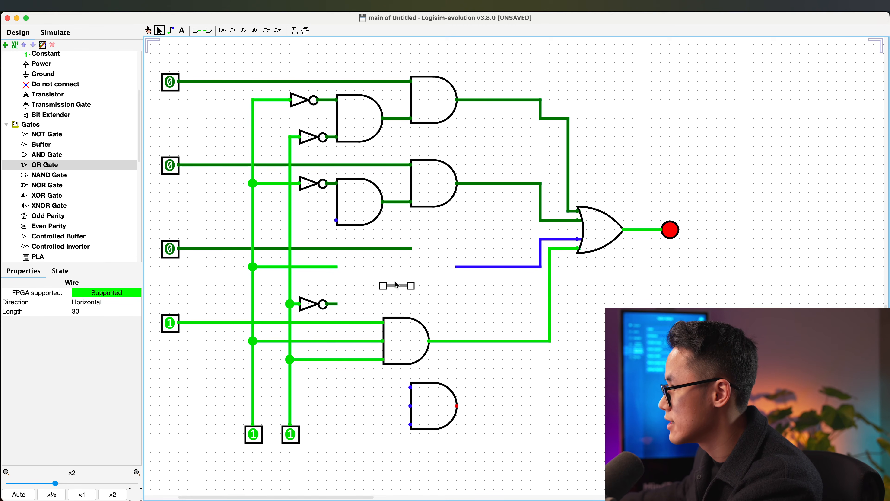
{"action": "key", "text": "BackSpace"}
{"action": "left_click_drag", "start_coordinate": [364, 289], "coordinate": [292, 313]}
{"action": "left_click", "coordinate": [381, 293]}
- Remove the third data pin's old wire and place a three-input AND gate in that branch, with its output connected to the OR gate's third input
{"action": "left_click_drag", "start_coordinate": [426, 408], "coordinate": [410, 269]}
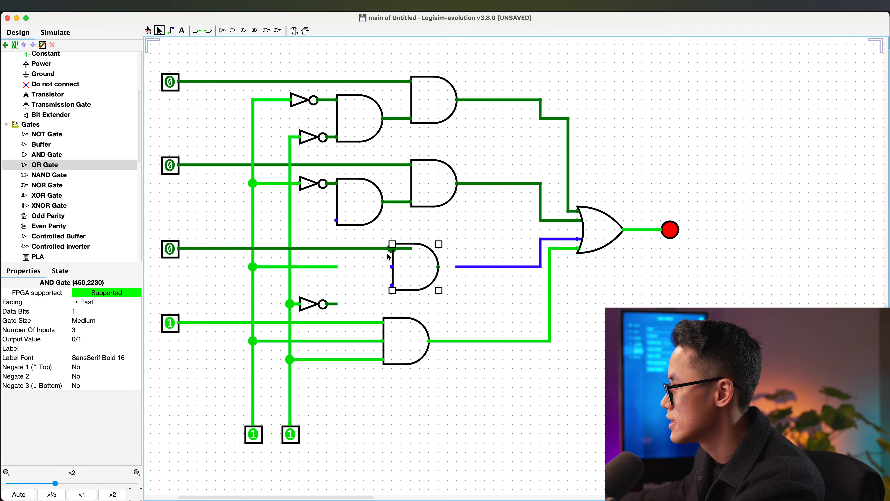
{"action": "left_click", "coordinate": [389, 249]}
{"action": "key", "text": "BackSpace"}
{"action": "left_click", "coordinate": [400, 248]}
{"action": "key", "text": "BackSpace"}
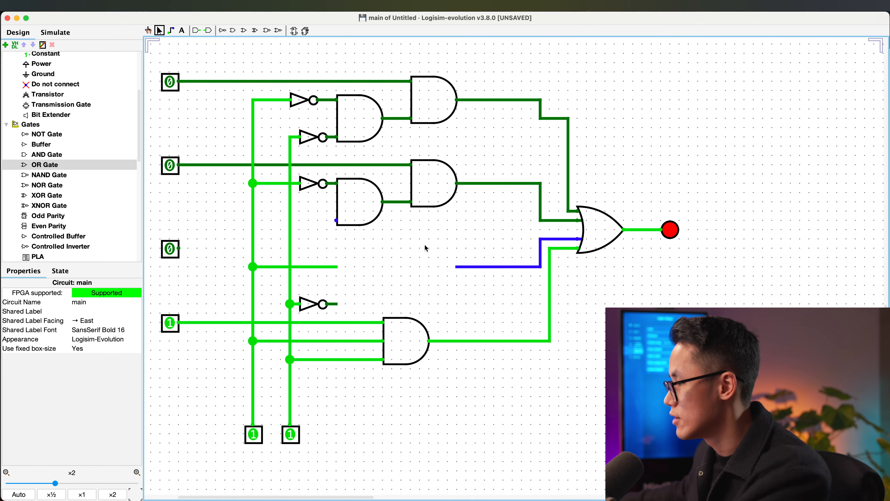
{"action": "left_click_drag", "start_coordinate": [411, 344], "coordinate": [455, 267]}
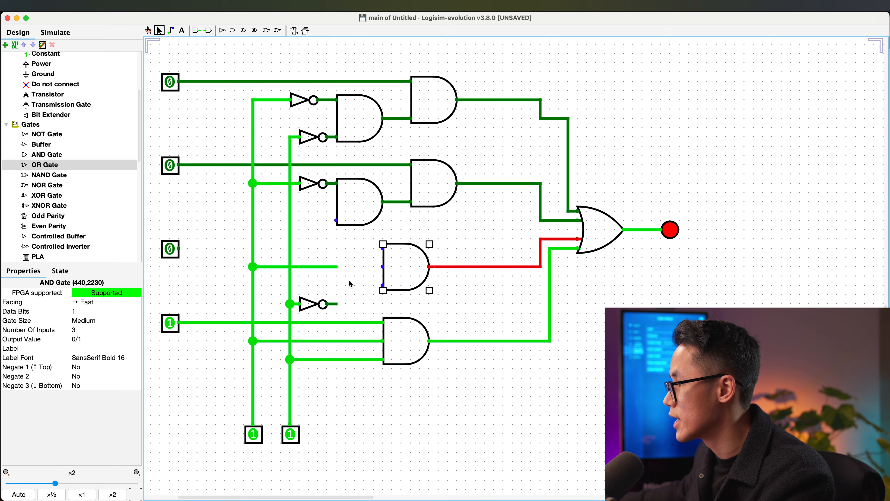
- Wire the third AND gate to its data pin, the first select line and the inverted second select line, and reset the active pins to 0
{"action": "mouse_move", "coordinate": [335, 284]}
{"action": "left_mouse_down"}
{"action": "mouse_move", "coordinate": [380, 285]}
{"action": "mouse_move", "coordinate": [337, 266]}
{"action": "mouse_move", "coordinate": [179, 249]}
{"action": "left_mouse_up"}
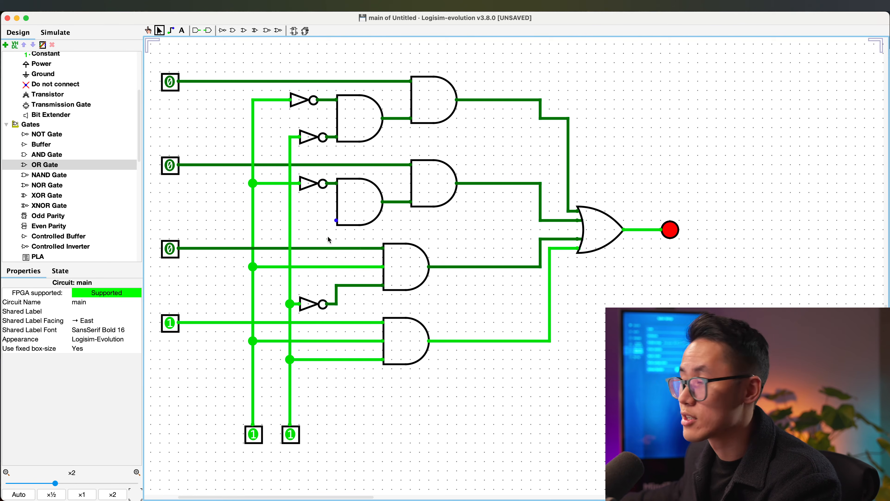
{"action": "left_click", "coordinate": [179, 328]}
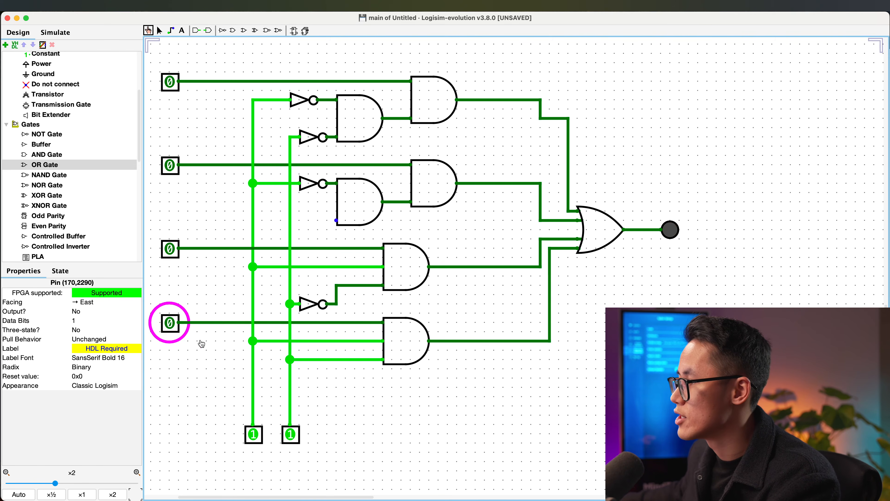
{"action": "left_click", "coordinate": [255, 435]}
{"action": "left_click", "coordinate": [292, 437]}
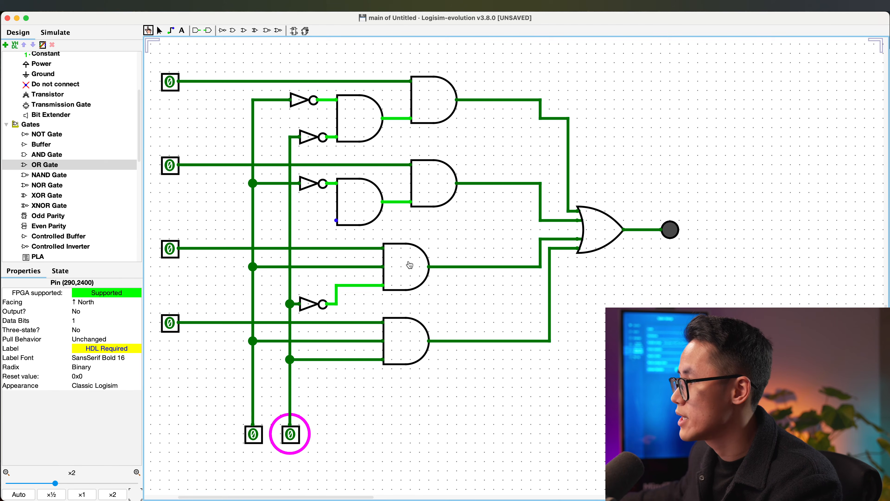
- Test the third branch by setting the first select pin to 1 and toggling the third data pin between 0 and 1
{"action": "left_click", "coordinate": [176, 251]}
{"action": "left_click", "coordinate": [259, 438]}
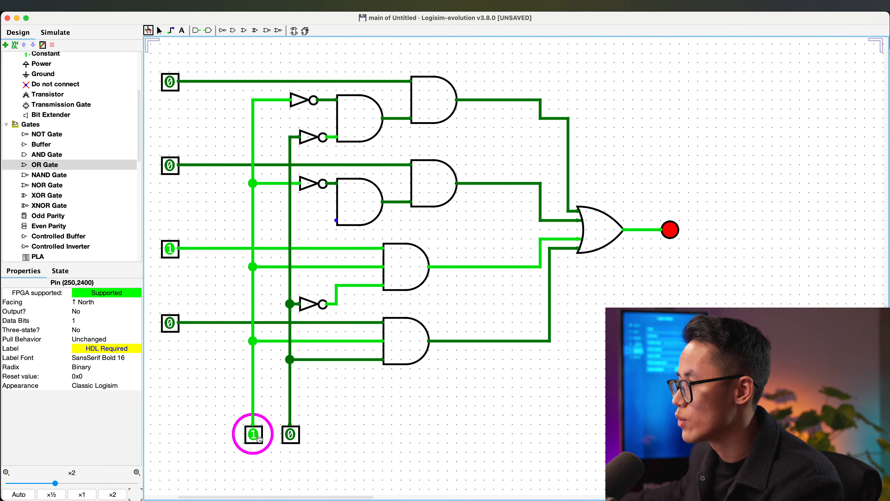
{"action": "left_click", "coordinate": [170, 249]}
{"action": "left_click", "coordinate": [169, 249]}
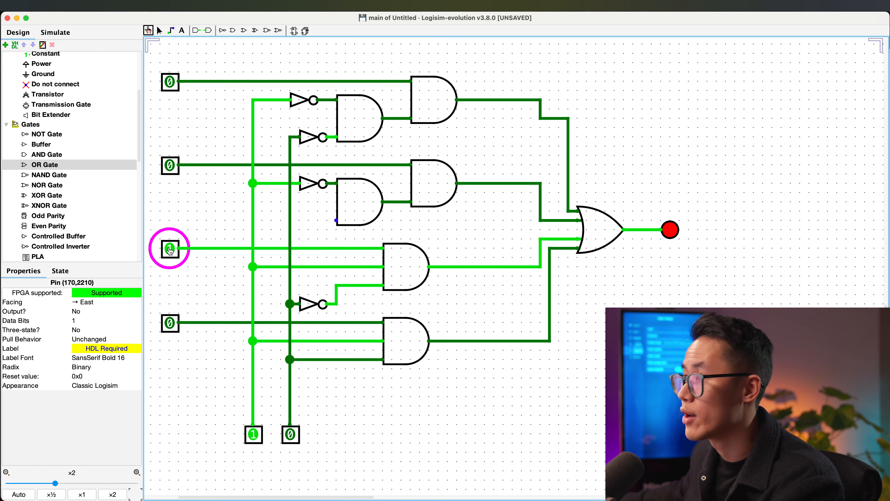
{"action": "left_click", "coordinate": [170, 249]}
{"action": "left_click", "coordinate": [170, 249]}
{"action": "left_click", "coordinate": [170, 249]}
{"action": "left_click", "coordinate": [170, 249]}
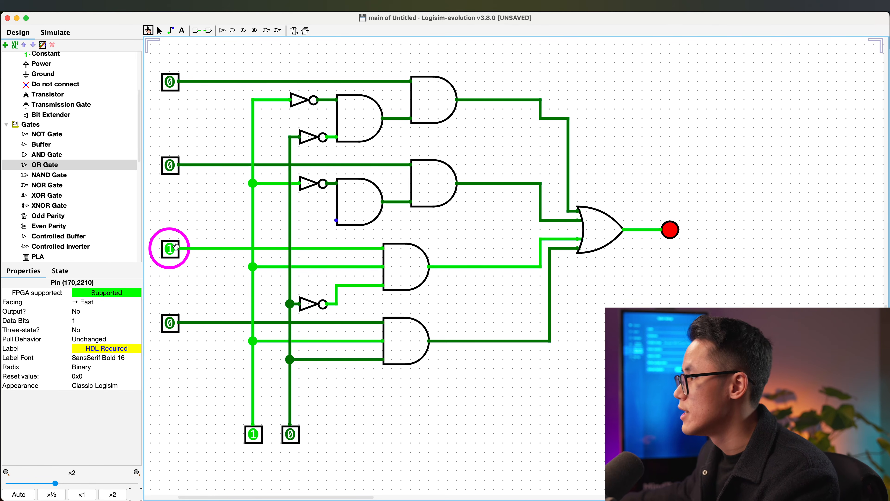
- Delete both two-input AND gates from the first and second data branches, along with the leftover wire that linked the second pair
{"action": "left_click", "coordinate": [160, 31]}
{"action": "left_click", "coordinate": [371, 202]}
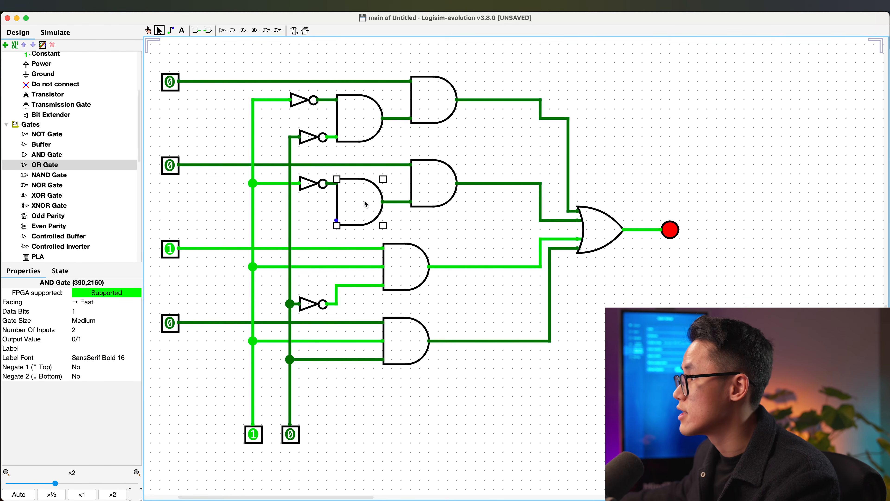
{"action": "key", "text": "Delete"}
{"action": "left_click", "coordinate": [423, 193]}
{"action": "key", "text": "Delete"}
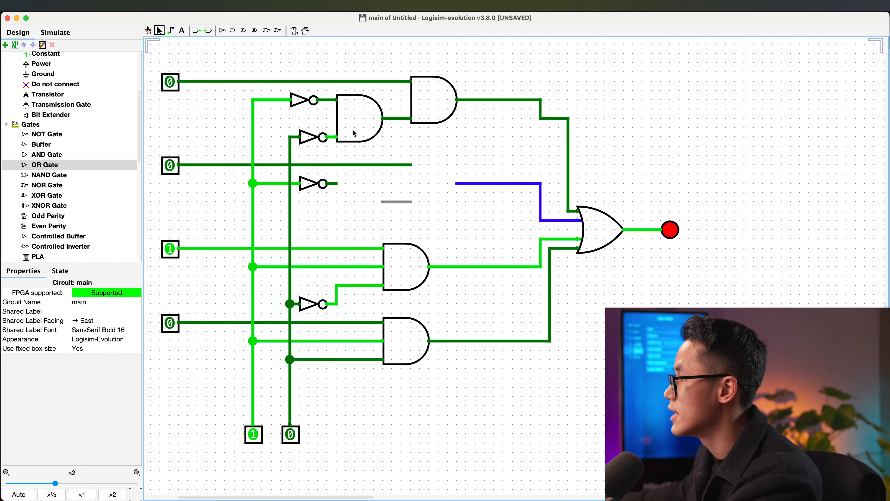
{"action": "left_click", "coordinate": [433, 99]}
{"action": "key", "text": "Delete"}
{"action": "left_click", "coordinate": [373, 131]}
{"action": "key", "text": "Delete"}
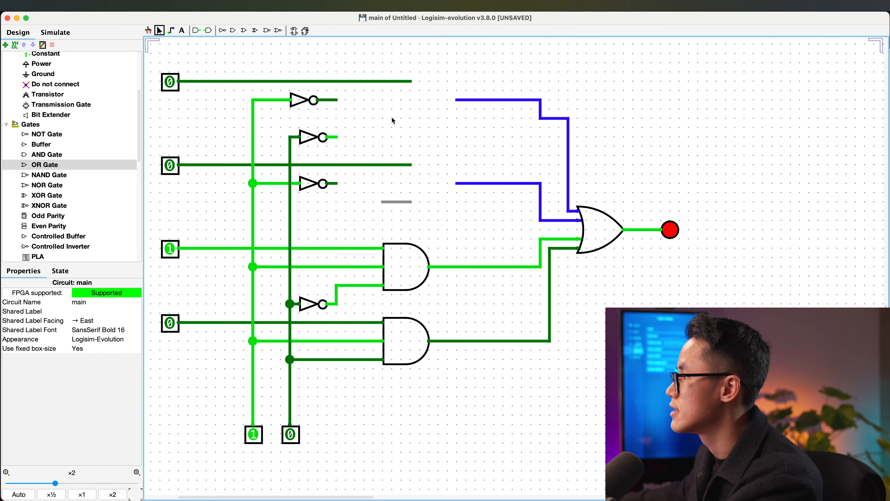
{"action": "left_click", "coordinate": [396, 201]}
{"action": "key", "text": "Delete"}
- Copy the third branch's three-input AND gate and place the copy in the second data branch
{"action": "left_click", "coordinate": [403, 261]}
{"action": "key", "text": "super+c"}
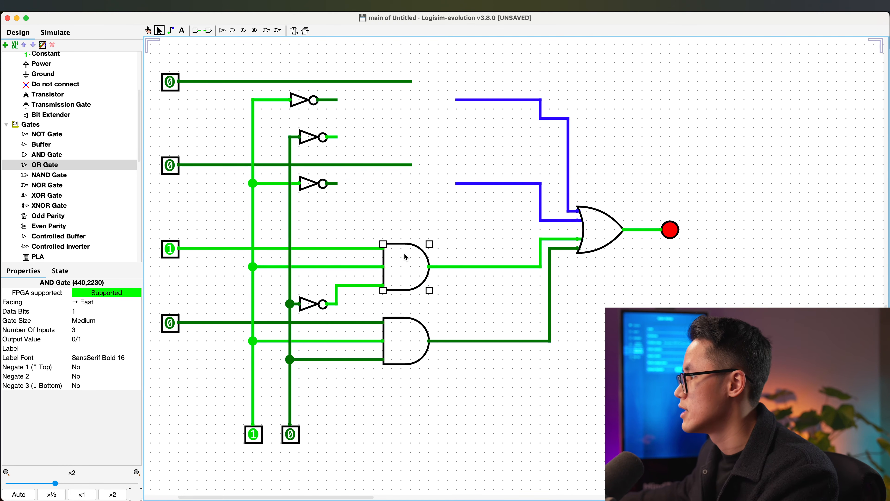
{"action": "key", "text": "super+v"}
{"action": "mouse_move", "coordinate": [407, 264]}
{"action": "left_mouse_down"}
{"action": "mouse_move", "coordinate": [399, 193]}
{"action": "mouse_move", "coordinate": [419, 181]}
{"action": "left_mouse_up"}
- Replace the second data pin's old wire and connect its AND gate to the OR gate, data pin, inverted first select line and second select line
{"action": "left_click", "coordinate": [376, 166]}
{"action": "key", "text": "Delete"}
{"action": "left_click_drag", "start_coordinate": [429, 183], "coordinate": [456, 183]}
{"action": "left_click_drag", "start_coordinate": [337, 184], "coordinate": [182, 167]}
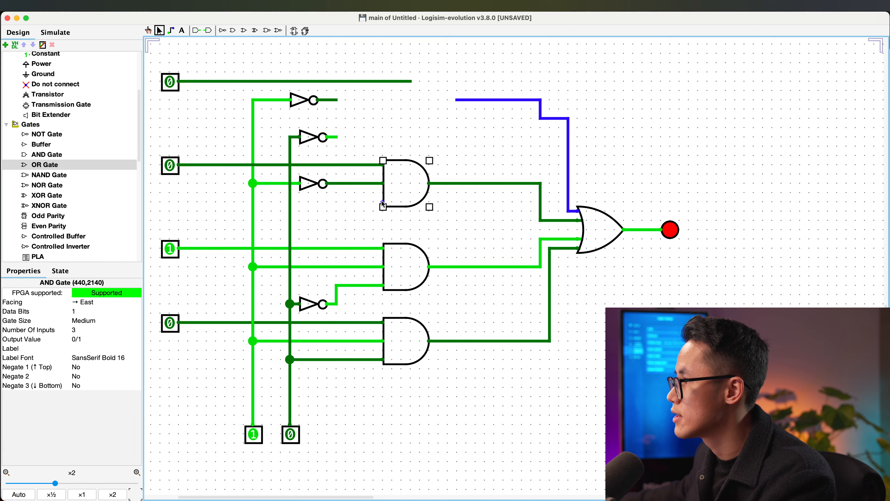
{"action": "left_click_drag", "start_coordinate": [290, 201], "coordinate": [290, 202]}
{"action": "left_click", "coordinate": [420, 125]}
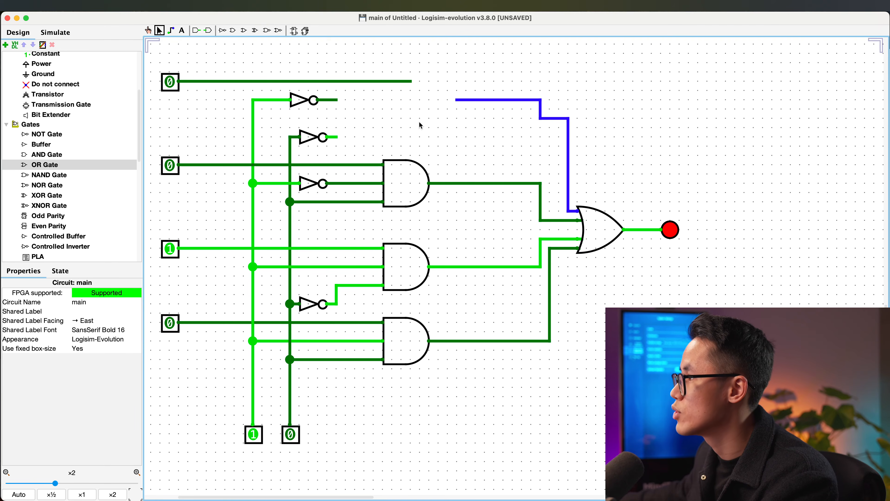
- Duplicate the second branch's three-input AND gate and place the copy in the first data branch
{"action": "left_click", "coordinate": [404, 178]}
{"action": "key", "text": "super+d"}
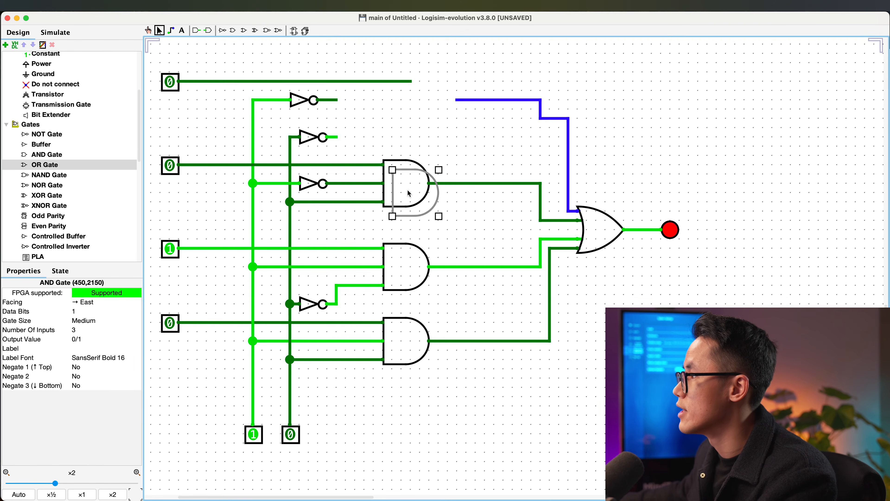
{"action": "left_click_drag", "start_coordinate": [409, 191], "coordinate": [404, 107]}
- Replace the first data pin's old wire and connect its AND gate to the OR gate, the data pin and both inverted select lines
{"action": "left_click", "coordinate": [385, 90]}
{"action": "left_click", "coordinate": [385, 81]}
{"action": "key", "text": "BackSpace"}
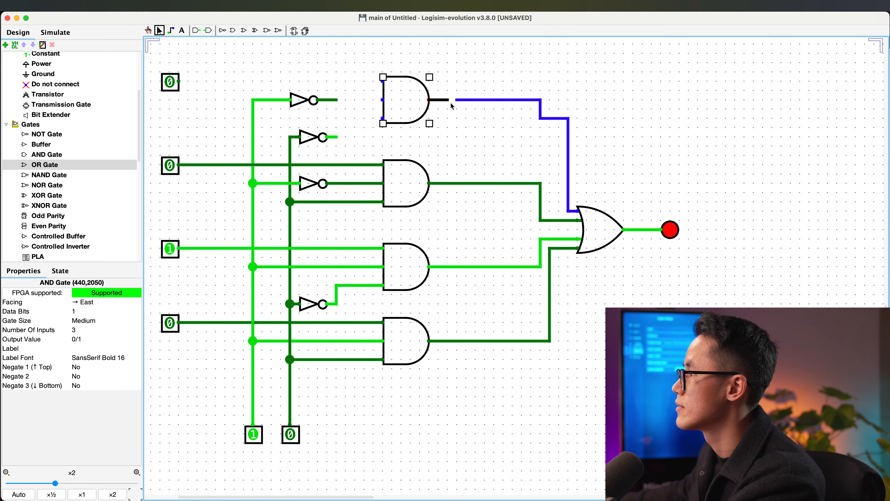
{"action": "left_click_drag", "start_coordinate": [179, 82], "coordinate": [382, 81]}
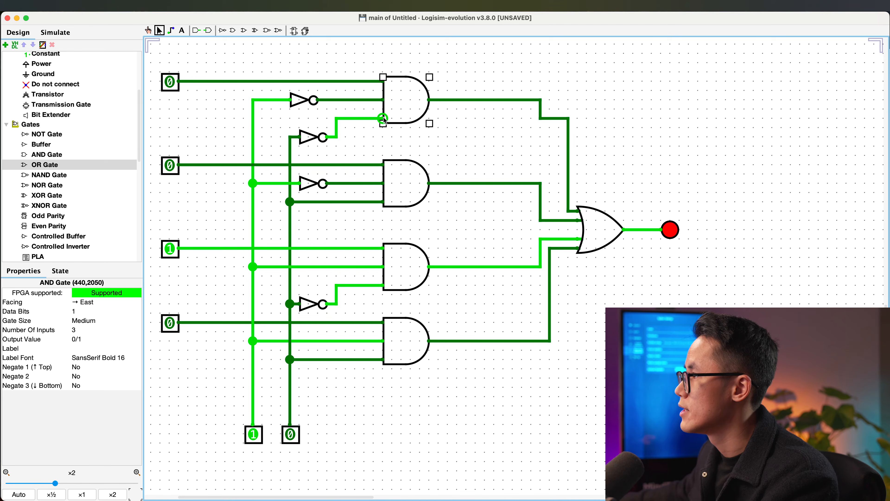
{"action": "left_click", "coordinate": [508, 80]}
- Set the first select pin and third data pin to 0, and test the first branch by toggling its data pin
{"action": "left_click", "coordinate": [149, 31]}
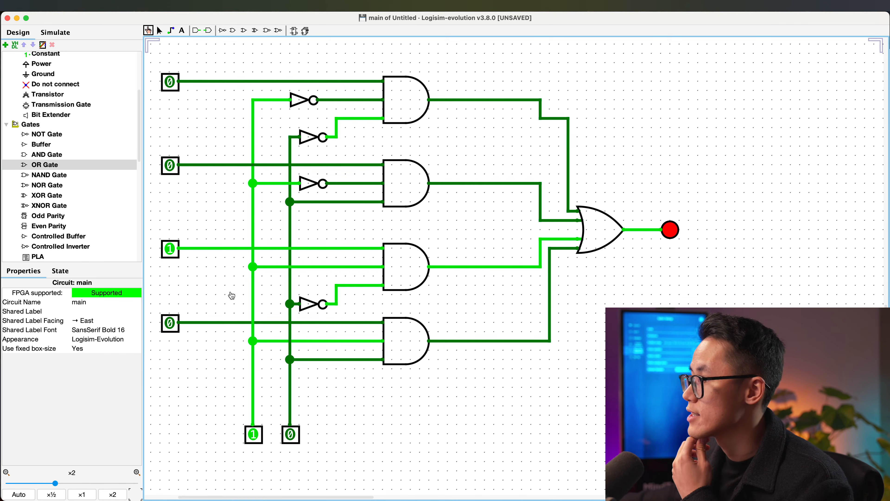
{"action": "left_click", "coordinate": [253, 435]}
{"action": "left_click", "coordinate": [176, 249]}
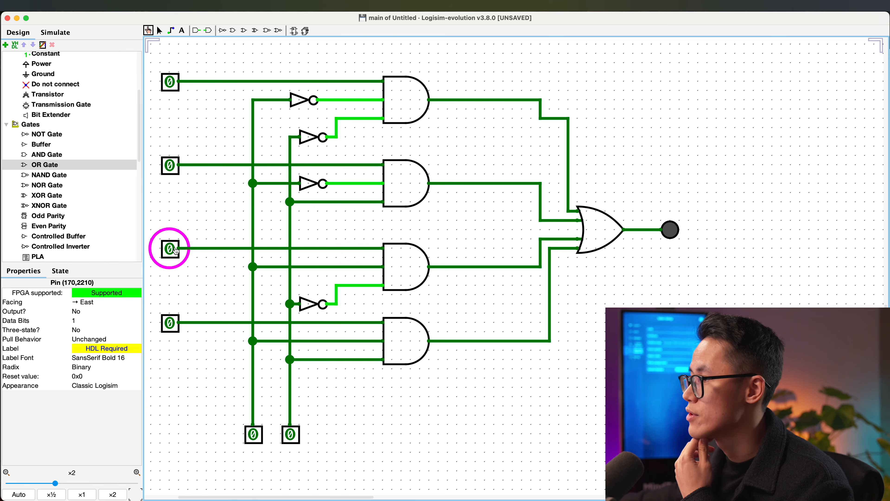
{"action": "left_click", "coordinate": [176, 85]}
{"action": "left_click", "coordinate": [176, 85]}
{"action": "left_click", "coordinate": [176, 85]}
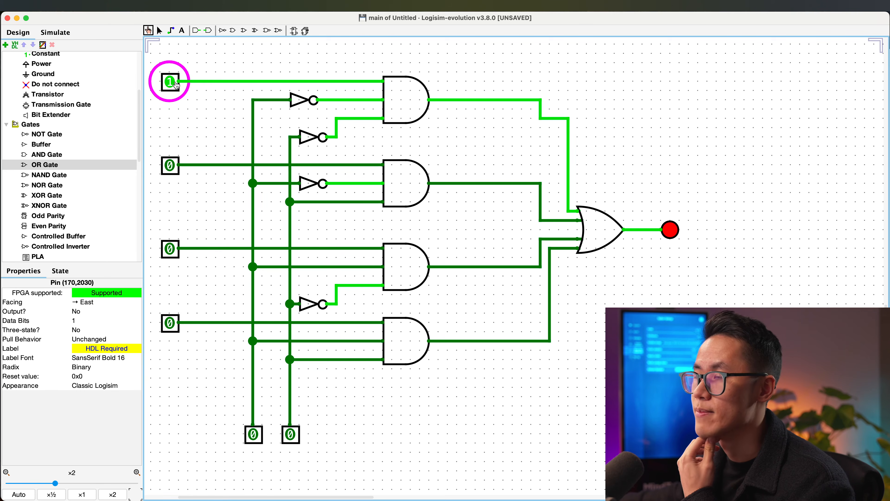
{"action": "left_click", "coordinate": [176, 85]}
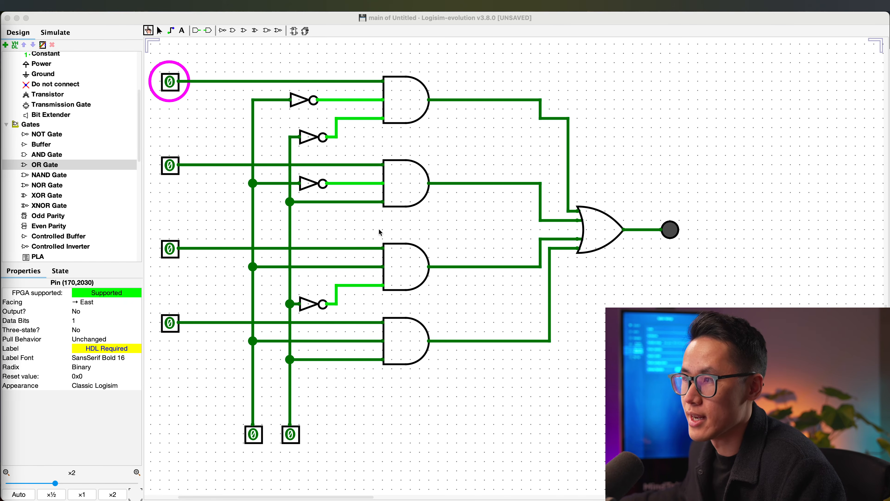
- Duplicate the second select pin and place the copy beside it as a third select pin
{"action": "mouse_move", "coordinate": [319, 422]}
{"action": "left_mouse_down"}
{"action": "mouse_move", "coordinate": [275, 439]}
{"action": "mouse_move", "coordinate": [331, 426]}
{"action": "left_mouse_up"}
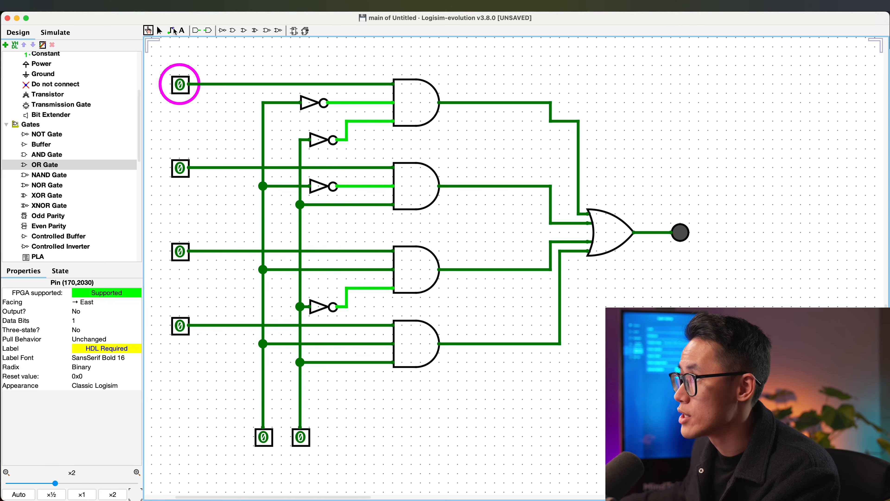
{"action": "left_click", "coordinate": [160, 31]}
{"action": "left_click", "coordinate": [182, 30]}
{"action": "left_click", "coordinate": [160, 31]}
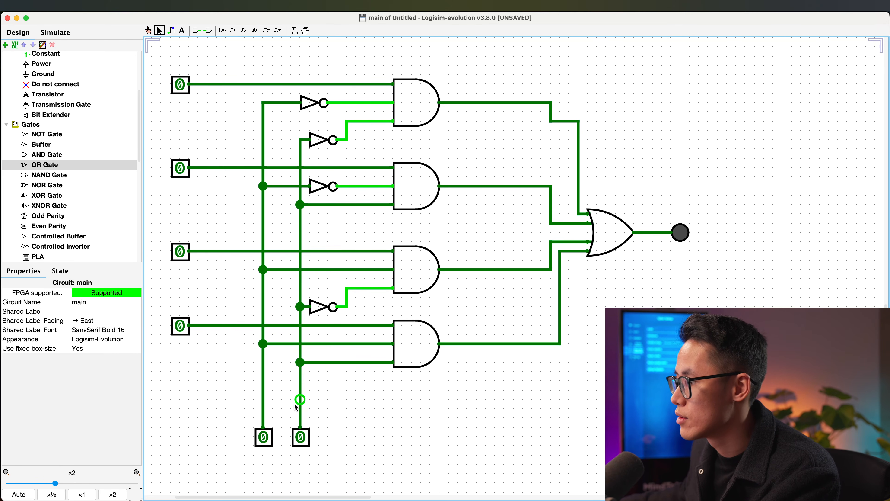
{"action": "left_click_drag", "start_coordinate": [292, 411], "coordinate": [325, 435]}
{"action": "left_click", "coordinate": [308, 444]}
{"action": "key", "text": "super+d"}
{"action": "left_click", "coordinate": [374, 408]}
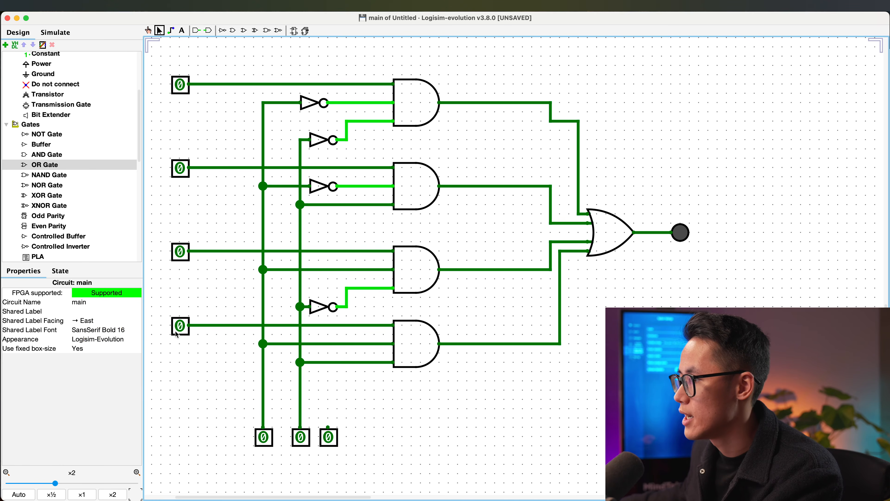
- Delete the unconnected third select pin
{"action": "left_click_drag", "start_coordinate": [209, 364], "coordinate": [160, 68]}
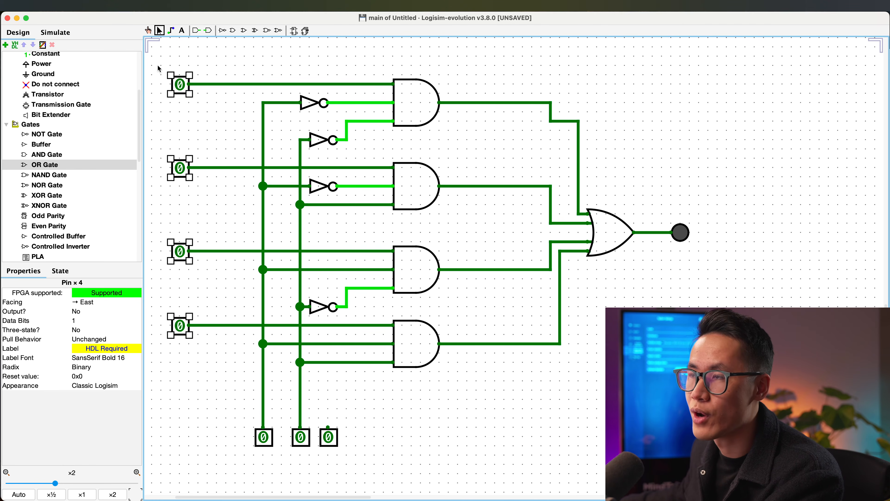
{"action": "left_click", "coordinate": [319, 367]}
{"action": "left_click", "coordinate": [328, 435]}
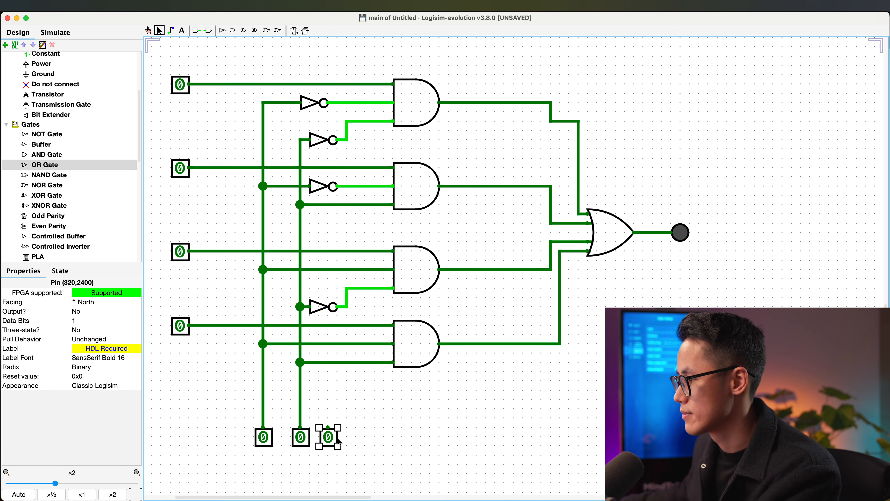
{"action": "key", "text": "Delete"}
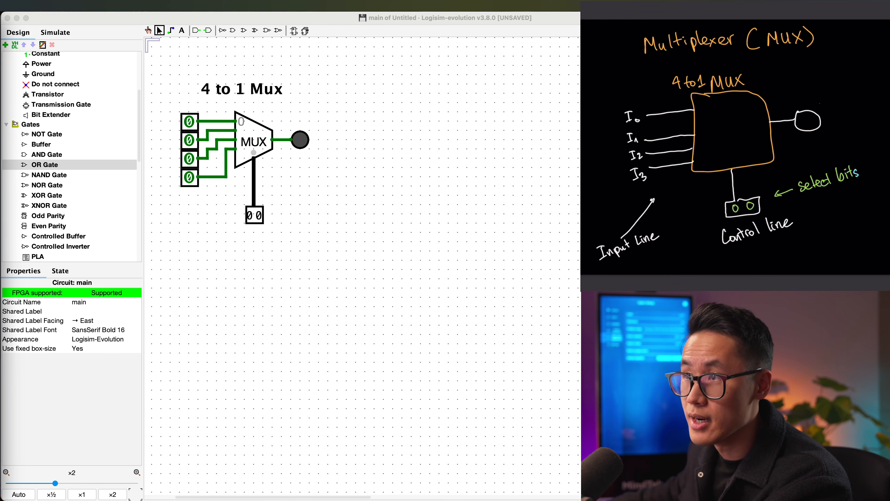
- Duplicate the "4 to 1 Mux" title and place the copy in the empty space to the right of the multiplexer circuit
{"action": "left_click", "coordinate": [312, 232]}
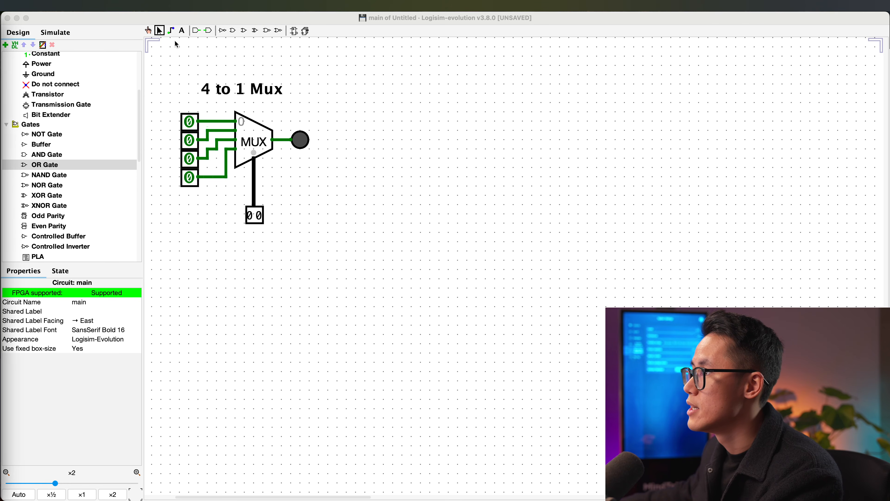
{"action": "left_click_drag", "start_coordinate": [172, 75], "coordinate": [326, 227]}
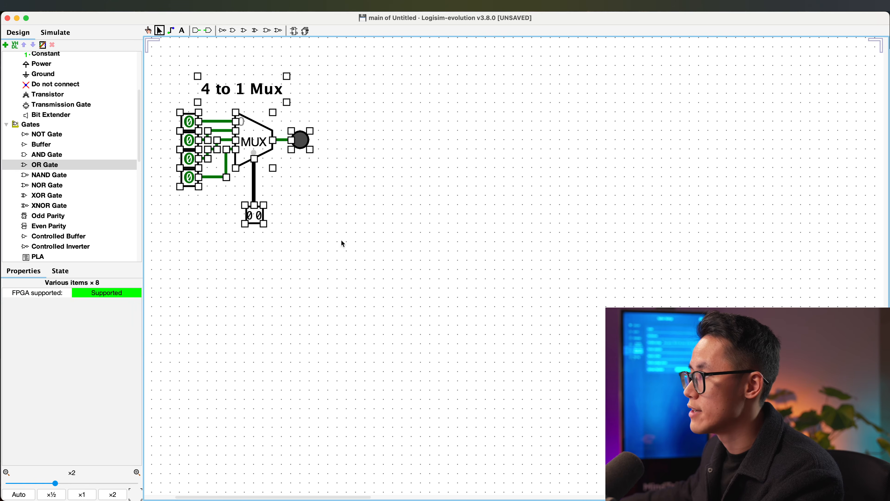
{"action": "left_click", "coordinate": [342, 243]}
{"action": "left_click", "coordinate": [255, 91]}
{"action": "left_click_drag", "start_coordinate": [255, 92], "coordinate": [484, 94]}
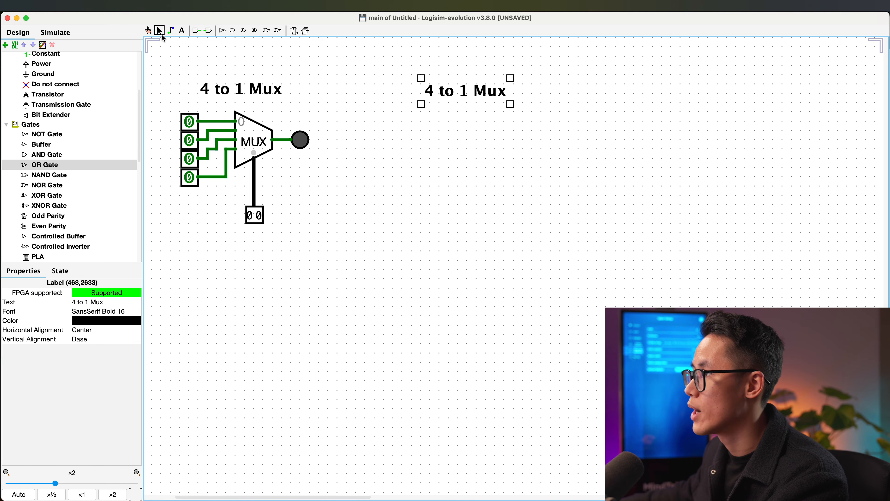
- Change the copied title's text to "4 to 1 DeMux"
{"action": "left_click", "coordinate": [182, 31]}
{"action": "left_click", "coordinate": [476, 89]}
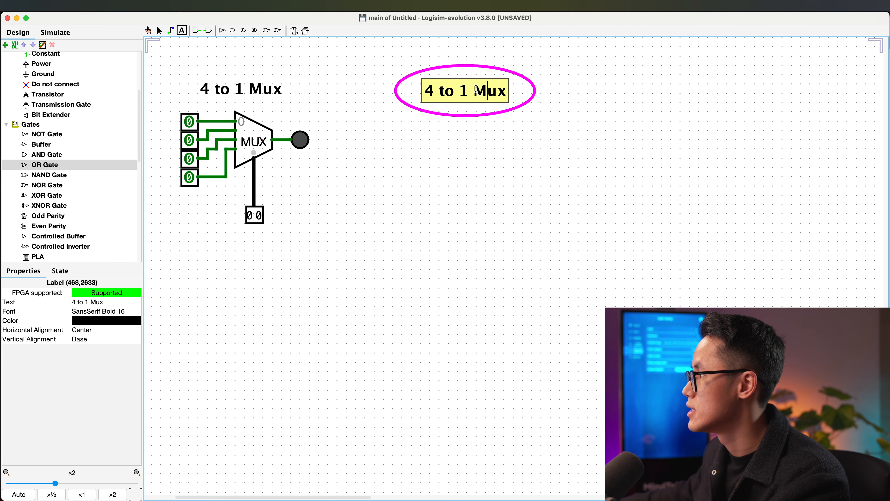
{"action": "type", "text": "De"}
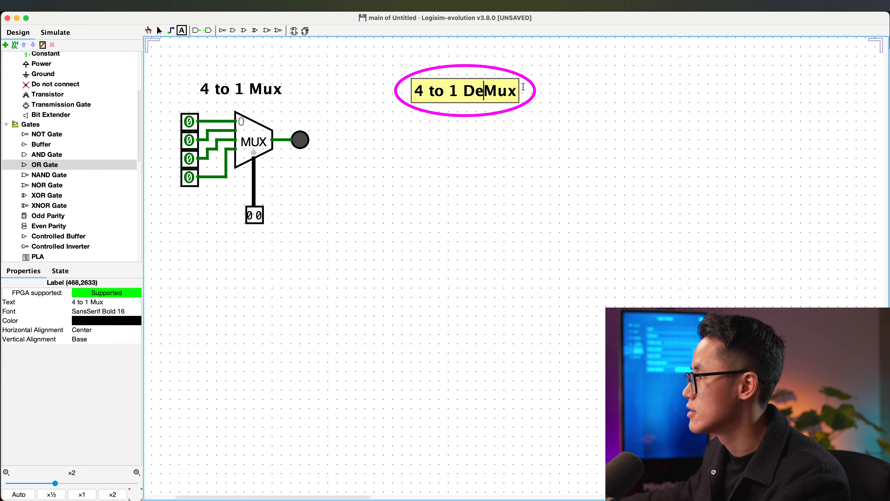
{"action": "left_click", "coordinate": [344, 87]}
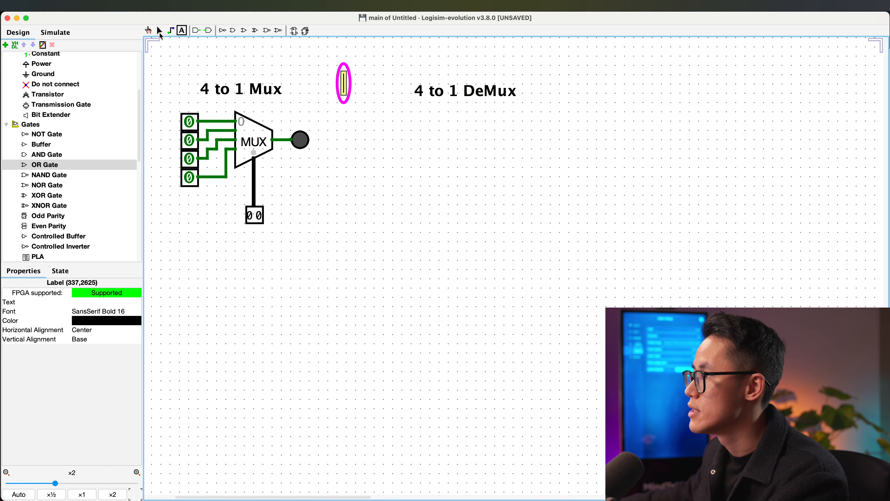
{"action": "left_click", "coordinate": [149, 31]}
{"action": "left_click", "coordinate": [159, 31]}
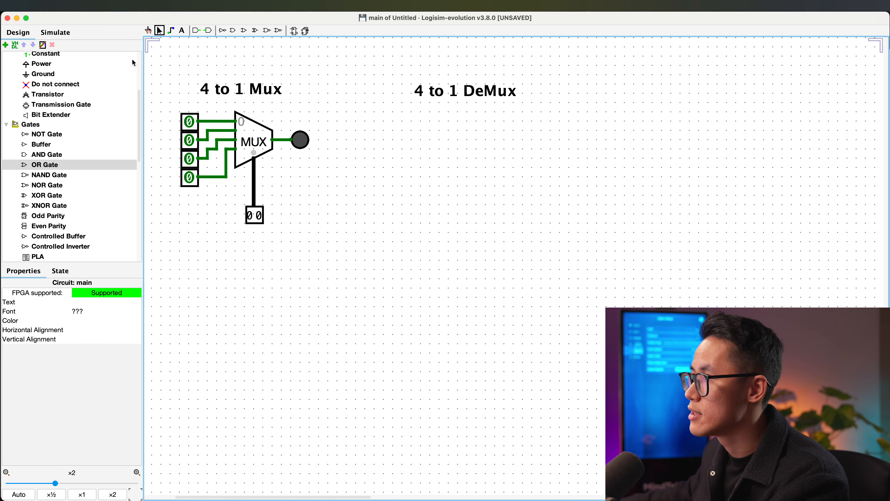
- Place a demultiplexer component below the "4 to 1 DeMux" title
{"action": "left_click_drag", "start_coordinate": [139, 139], "coordinate": [150, 212]}
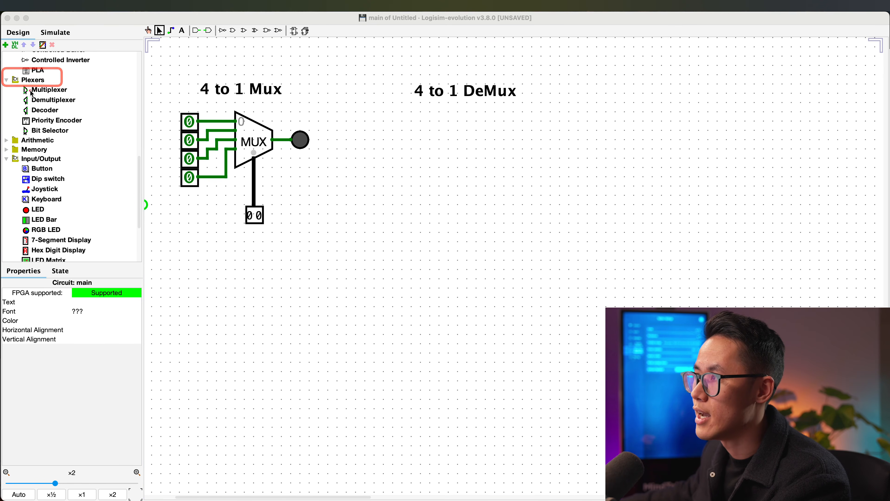
{"action": "left_click", "coordinate": [59, 100]}
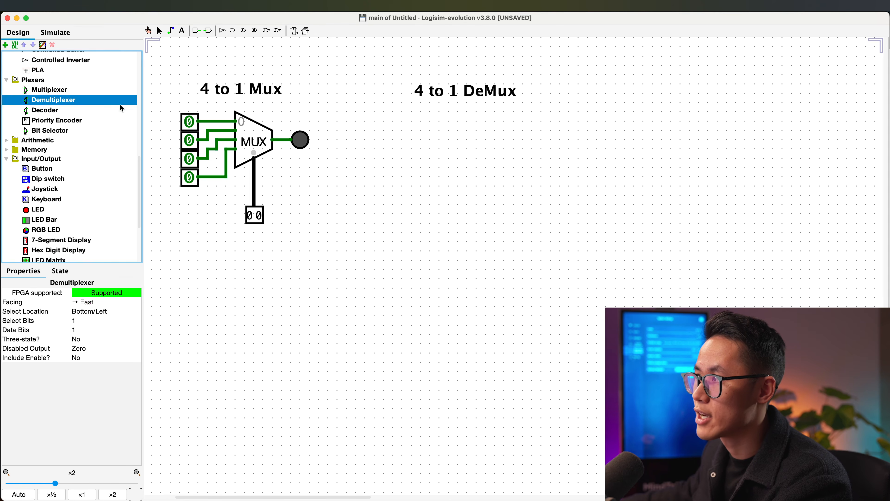
{"action": "left_click", "coordinate": [438, 141]}
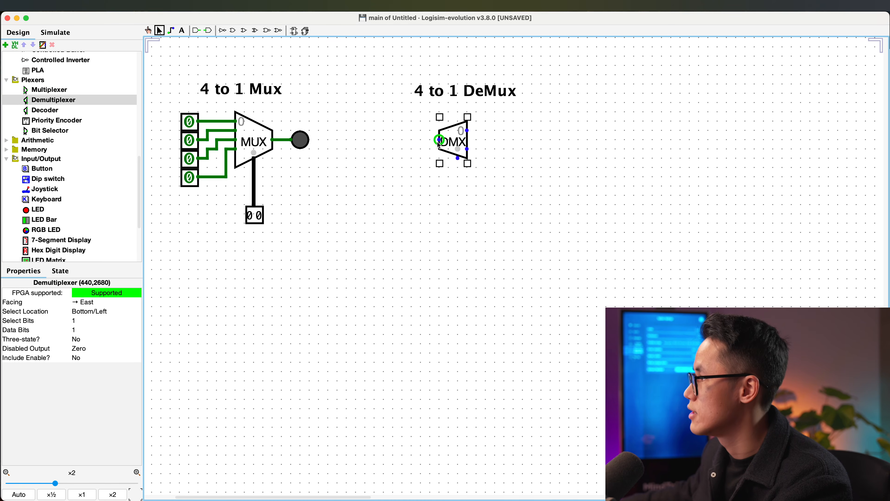
- Set the demultiplexer's number of select bits to 2
{"action": "left_click", "coordinate": [457, 139]}
{"action": "left_click_drag", "start_coordinate": [415, 109], "coordinate": [497, 179]}
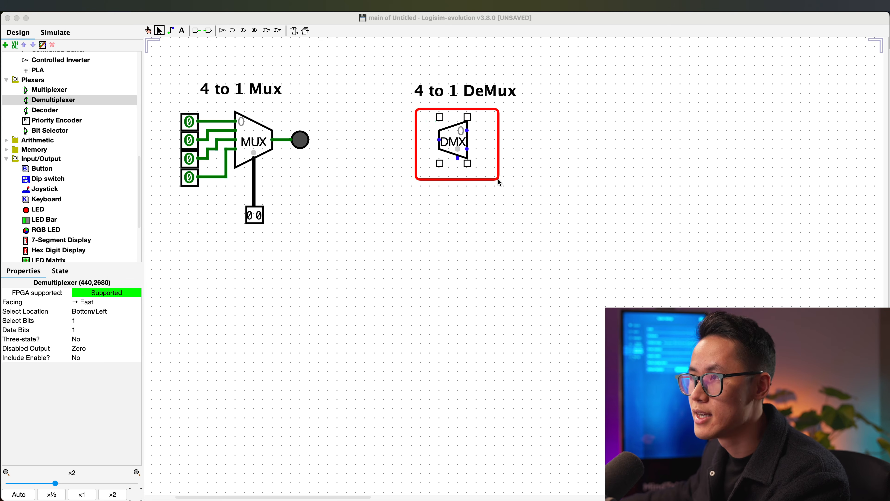
{"action": "left_click_drag", "start_coordinate": [87, 327], "coordinate": [1, 314]}
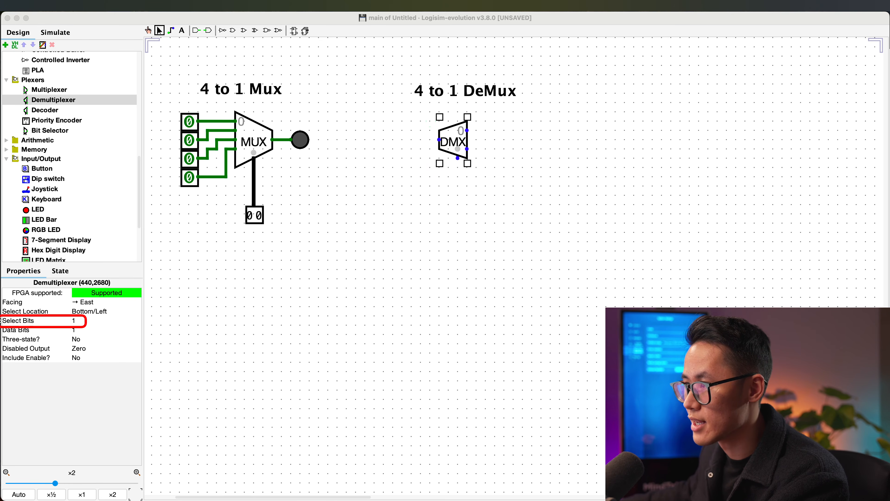
{"action": "left_click", "coordinate": [81, 320]}
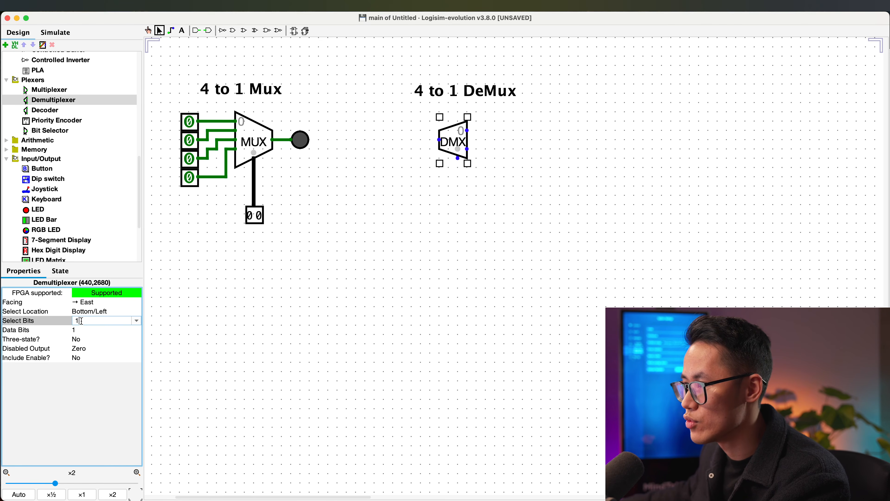
{"action": "type", "text": "2"}
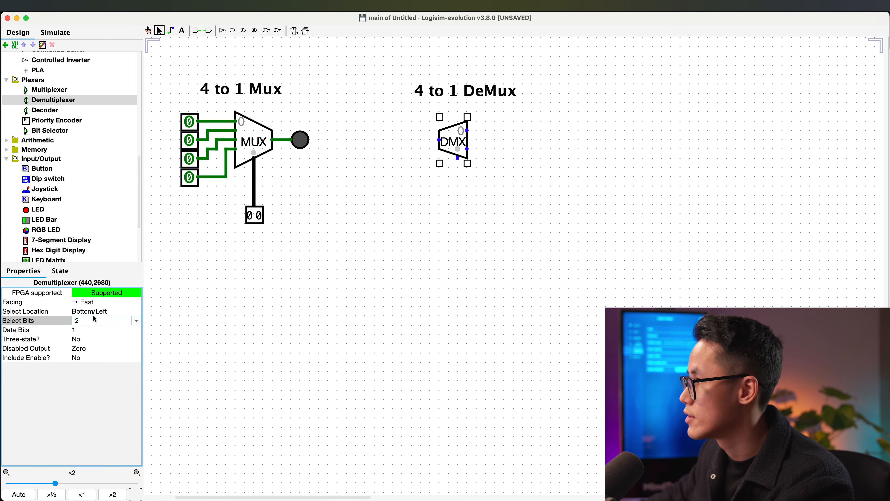
{"action": "key", "text": "Return"}
{"action": "left_click", "coordinate": [375, 195]}
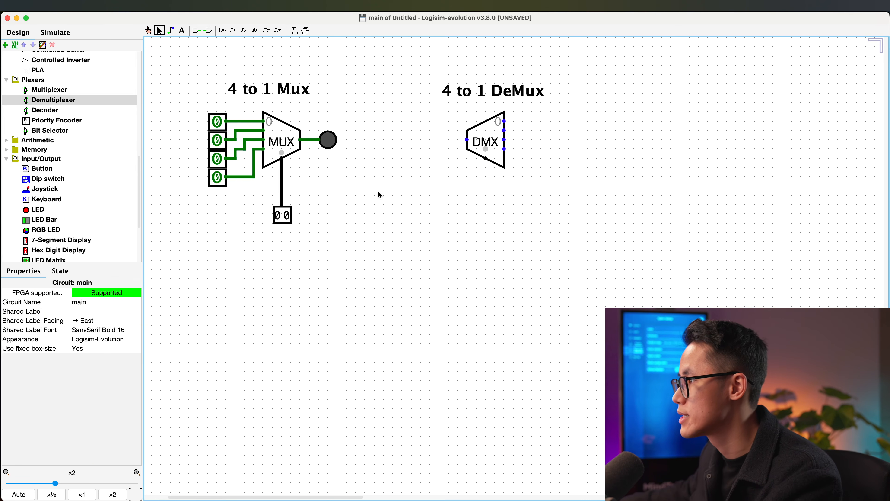
- Duplicate the multiplexer's two-bit select pin and place the copy directly below the demultiplexer's select input
{"action": "scroll", "coordinate": [360, 194], "scroll_direction": "right", "scroll_amount": 2}
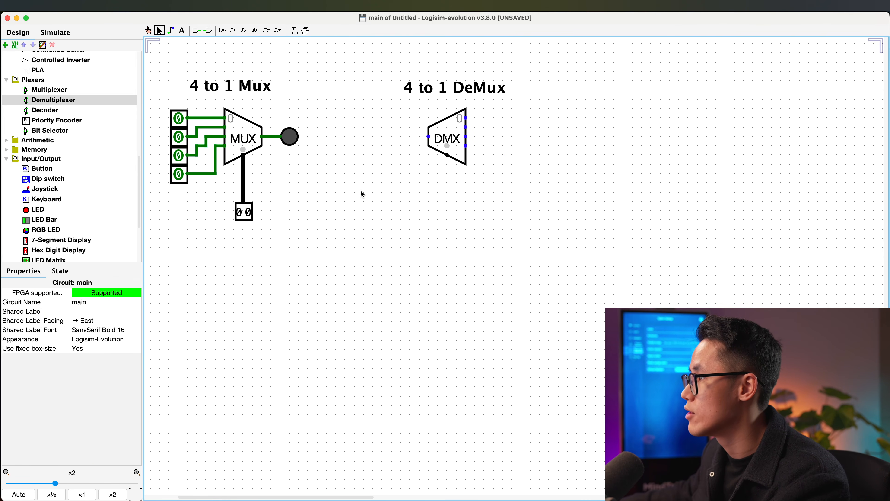
{"action": "left_click_drag", "start_coordinate": [279, 198], "coordinate": [457, 199]}
{"action": "key", "text": "super+d"}
{"action": "left_click", "coordinate": [456, 200]}
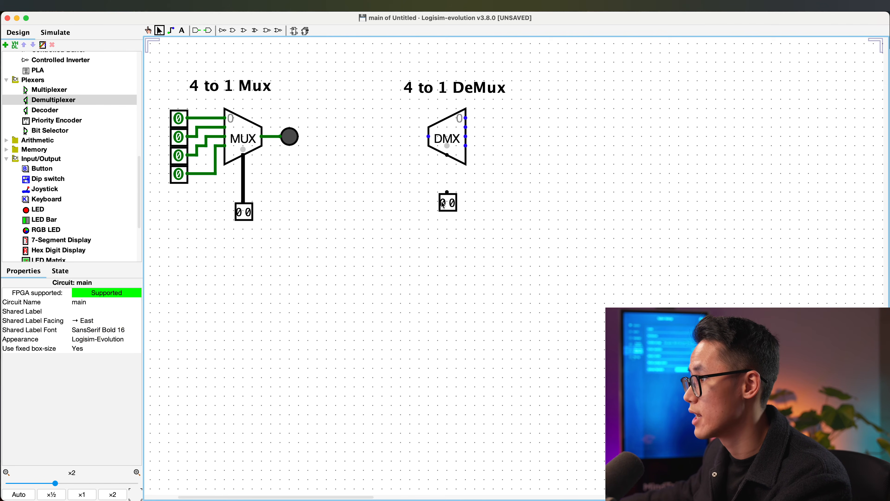
{"action": "scroll", "coordinate": [100, 128], "scroll_direction": "up", "scroll_amount": 10}
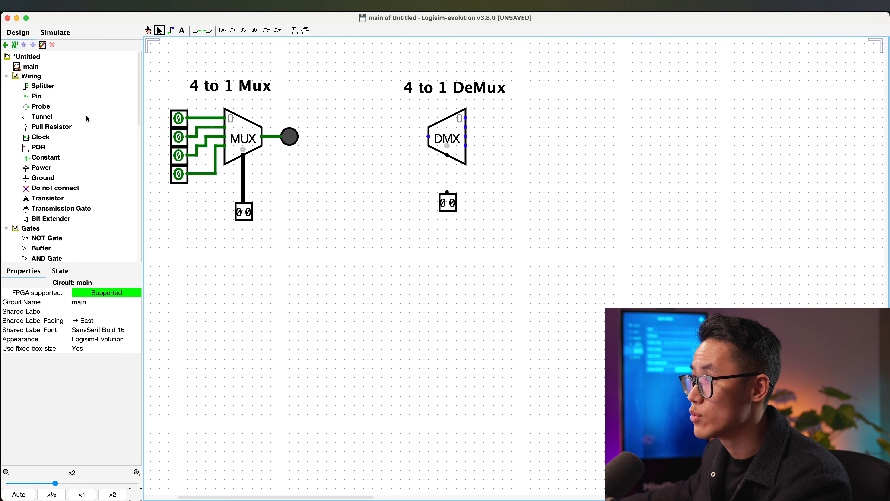
{"action": "left_click", "coordinate": [47, 96]}
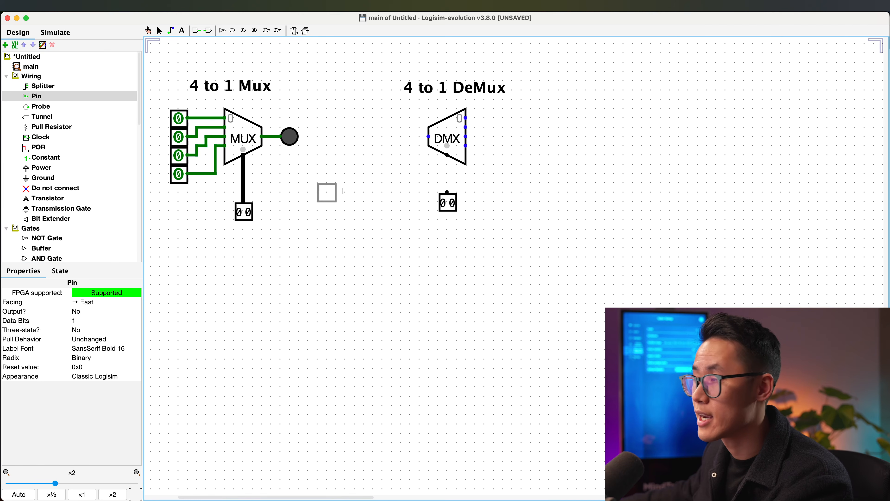
{"action": "left_click", "coordinate": [372, 221]}
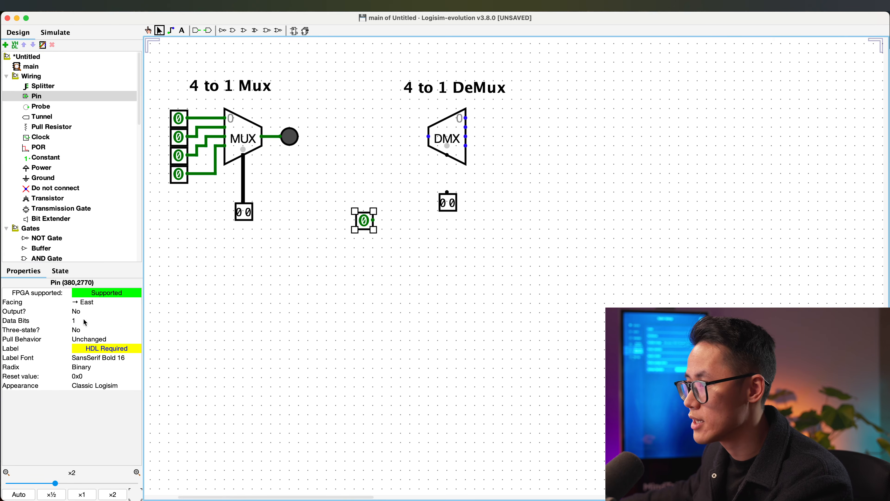
{"action": "left_click", "coordinate": [82, 321]}
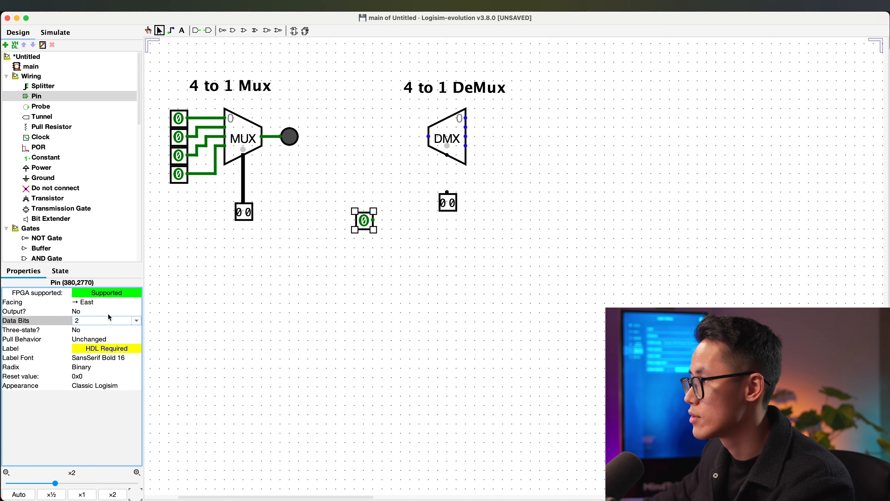
{"action": "key", "text": "Return"}
{"action": "left_click", "coordinate": [338, 242]}
{"action": "left_click_drag", "start_coordinate": [399, 233], "coordinate": [343, 204]}
{"action": "key", "text": "BackSpace"}
- Wire the two-bit select pin to the demultiplexer and connect a duplicated one-bit input pin to its data input
{"action": "left_click_drag", "start_coordinate": [447, 193], "coordinate": [447, 155]}
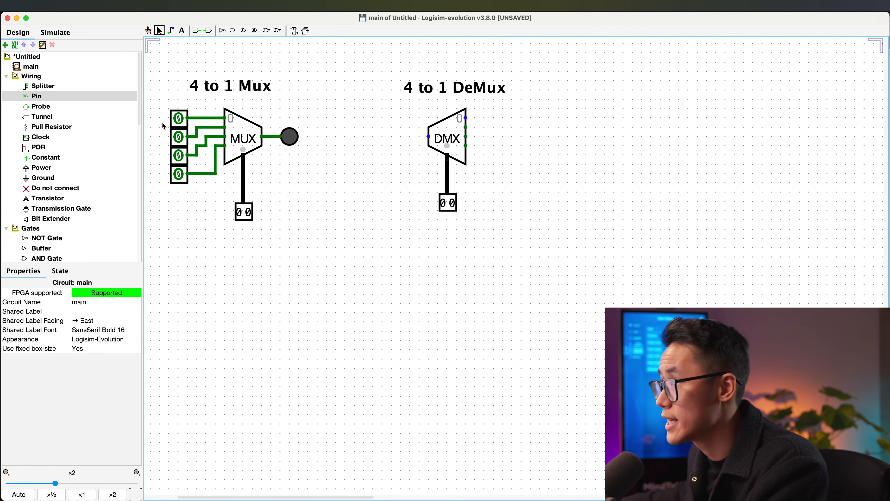
{"action": "left_click", "coordinate": [178, 118]}
{"action": "key", "text": "super+d"}
{"action": "left_click_drag", "start_coordinate": [192, 127], "coordinate": [406, 137]}
{"action": "left_click", "coordinate": [512, 129]}
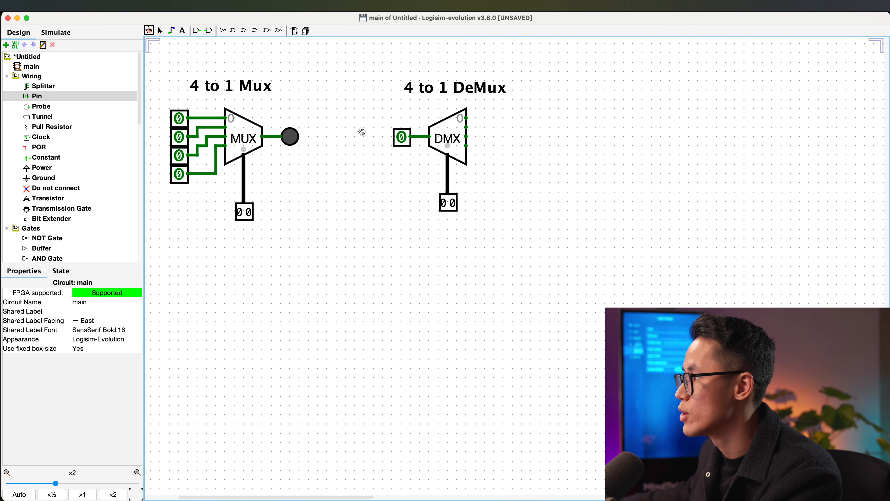
- Set the demultiplexer's data input pin to 1
{"action": "left_click", "coordinate": [405, 146]}
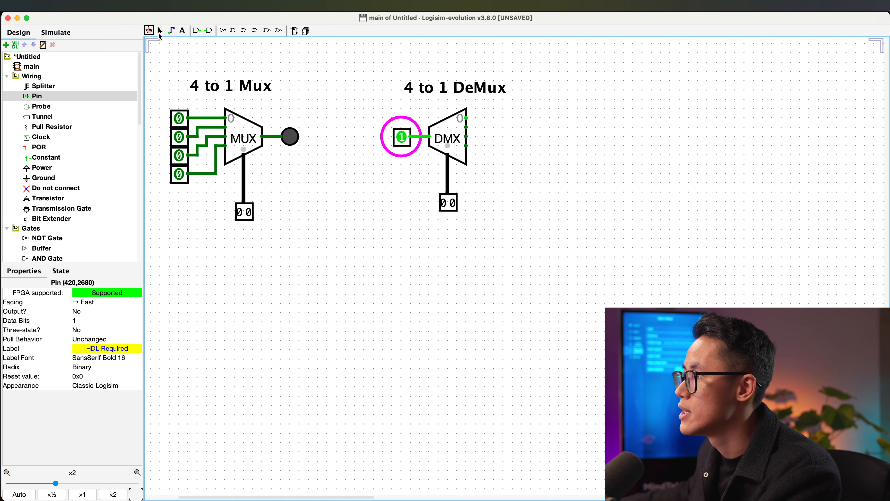
{"action": "left_click", "coordinate": [160, 32]}
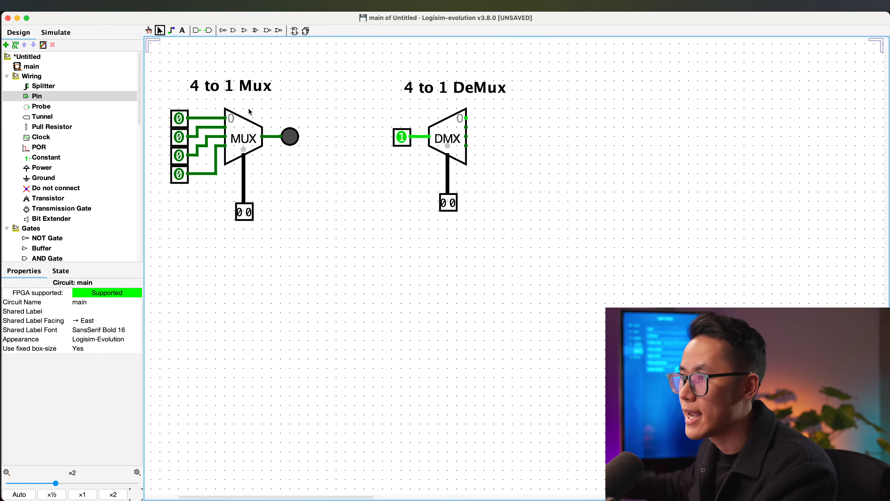
- Place two copies of the multiplexer's LED beside the demultiplexer and wire them to its first and second outputs
{"action": "left_click", "coordinate": [287, 139]}
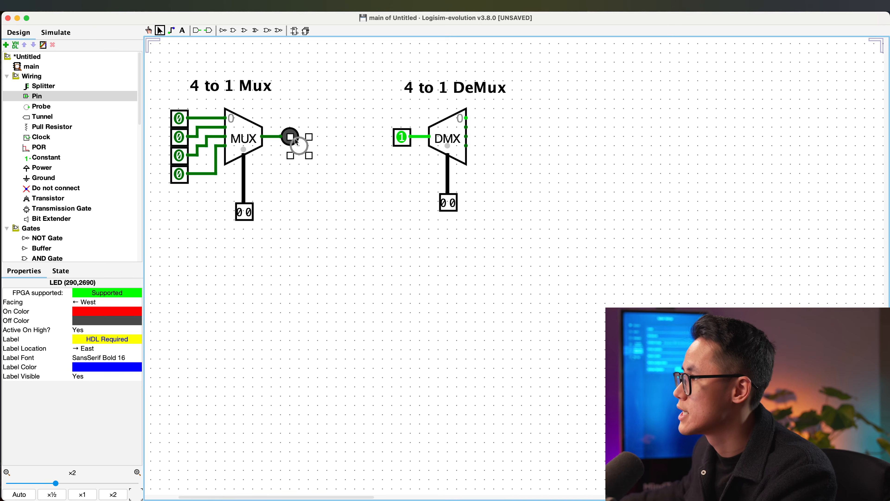
{"action": "left_click_drag", "start_coordinate": [296, 142], "coordinate": [507, 134]}
{"action": "left_click", "coordinate": [566, 116]}
{"action": "left_click", "coordinate": [510, 126]}
{"action": "key", "text": "super+d"}
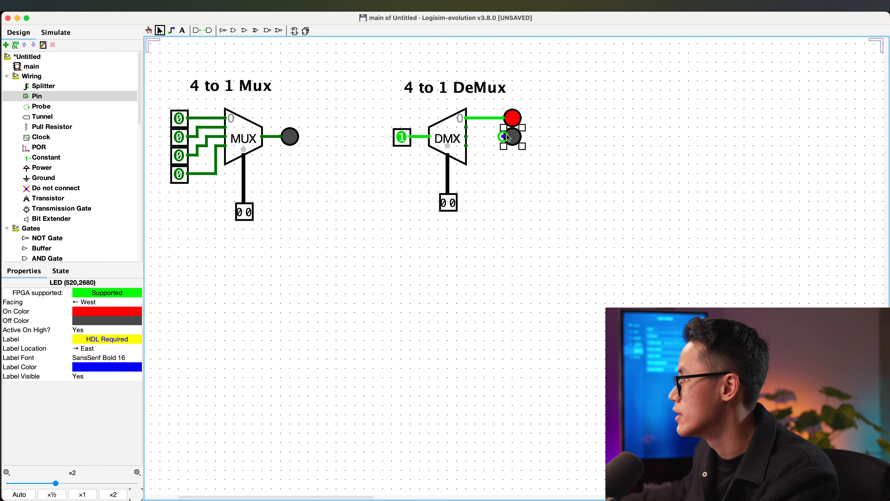
{"action": "left_click_drag", "start_coordinate": [473, 131], "coordinate": [466, 128]}
- Add two more LEDs below the existing demultiplexer LEDs and wire them to the third and fourth outputs
{"action": "left_click", "coordinate": [514, 140]}
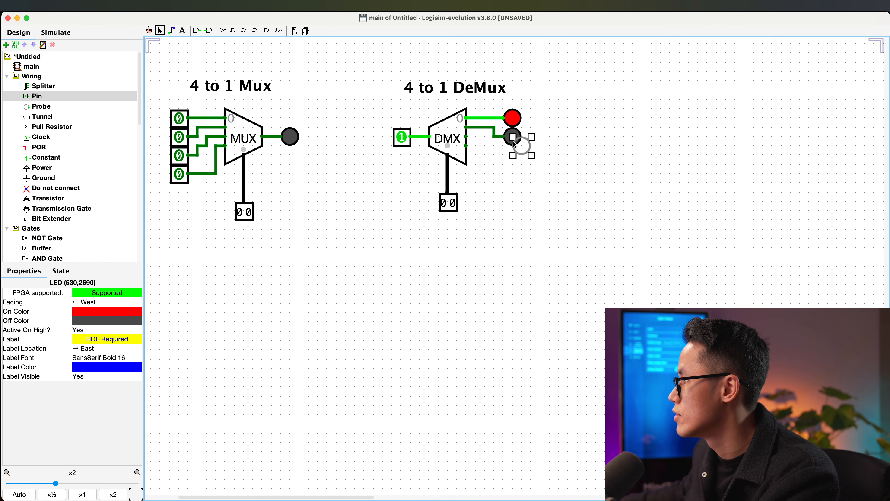
{"action": "left_click", "coordinate": [513, 155]}
{"action": "left_click", "coordinate": [516, 175]}
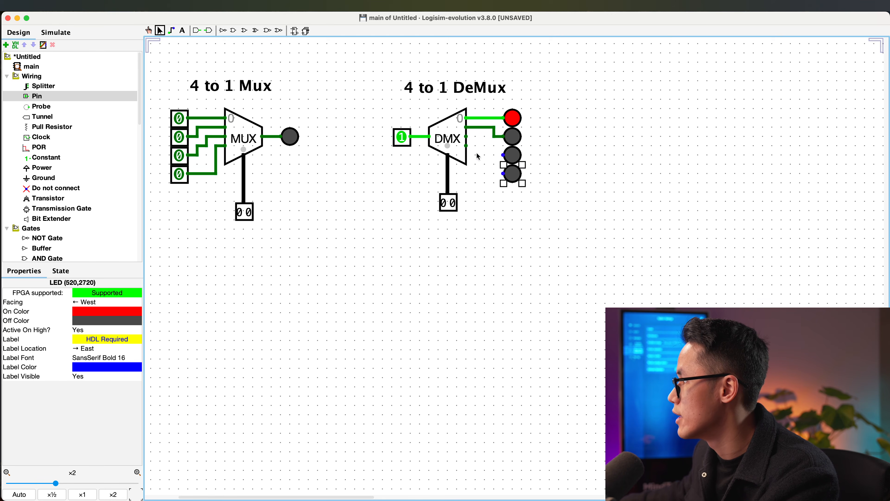
{"action": "left_click_drag", "start_coordinate": [469, 137], "coordinate": [503, 174]}
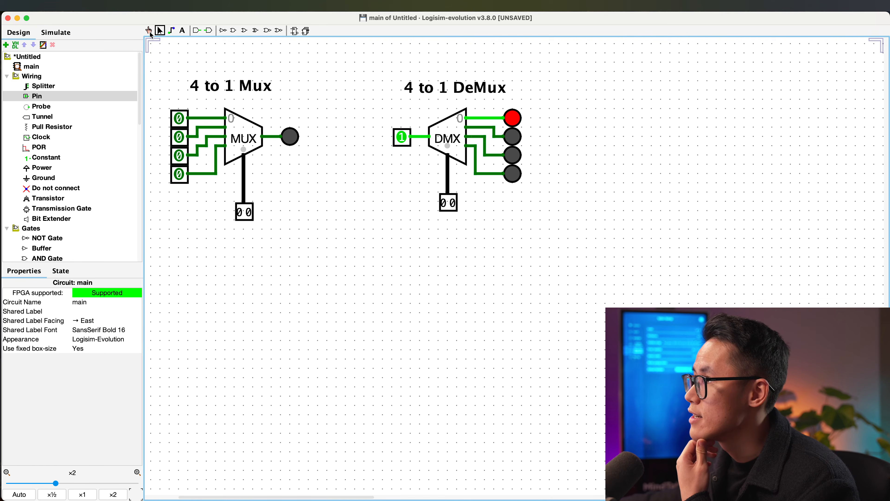
- Test the demultiplexer by switching its data input off and back to 1, with the select pin stepped through 01, 10 and 11
{"action": "left_click", "coordinate": [149, 32]}
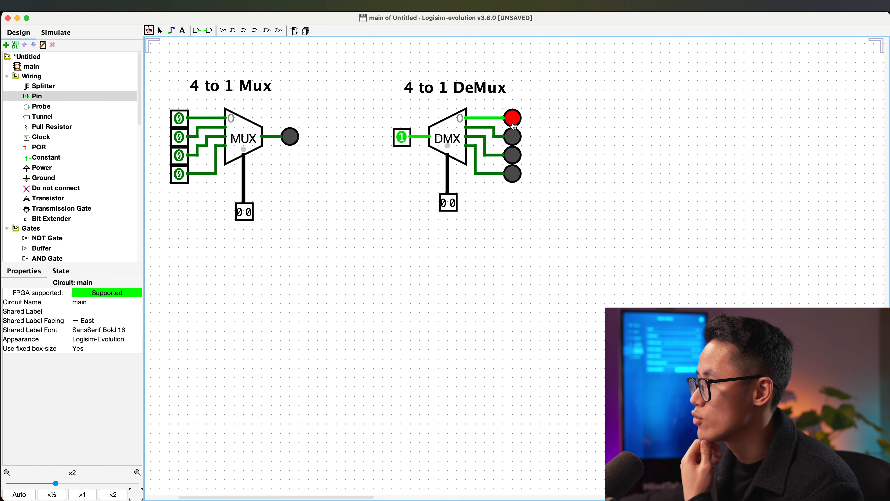
{"action": "left_click", "coordinate": [406, 142]}
{"action": "left_click", "coordinate": [405, 143]}
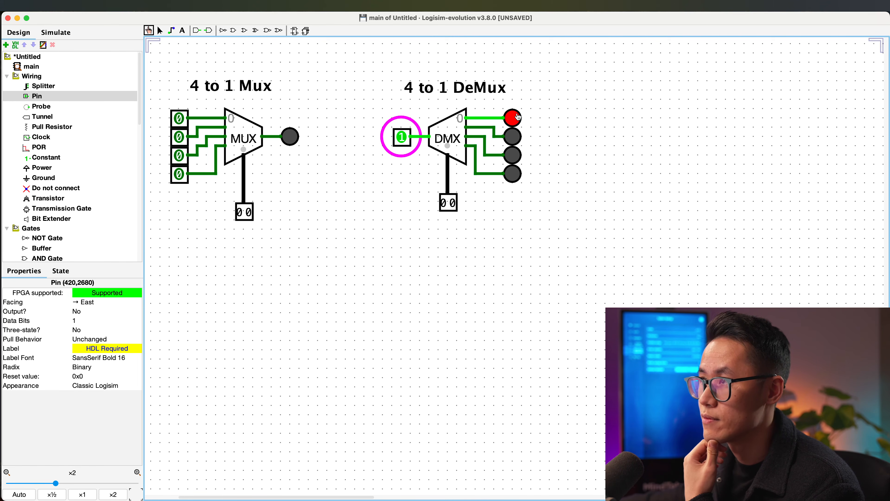
{"action": "left_click", "coordinate": [453, 208]}
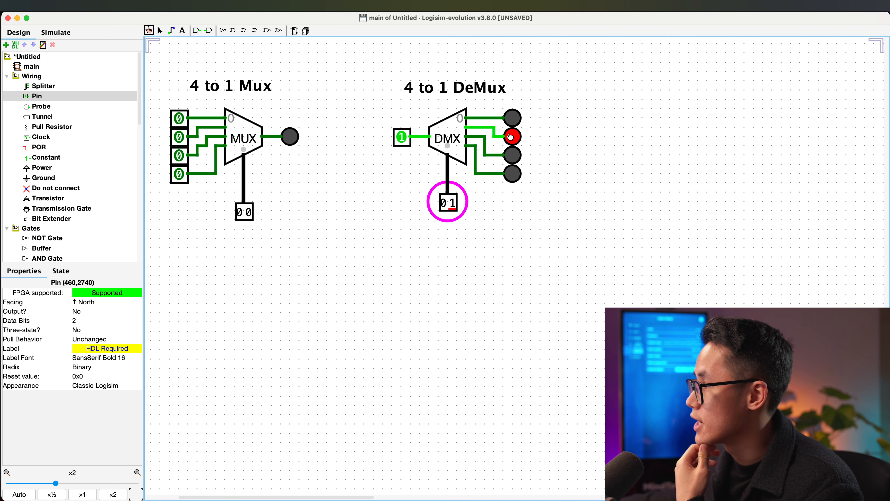
{"action": "left_click", "coordinate": [452, 205]}
{"action": "left_click", "coordinate": [443, 204]}
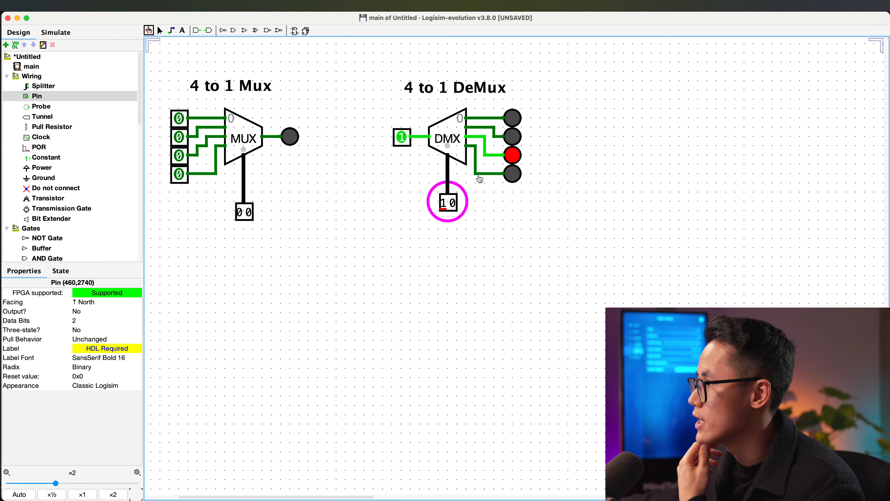
{"action": "left_click", "coordinate": [454, 205]}
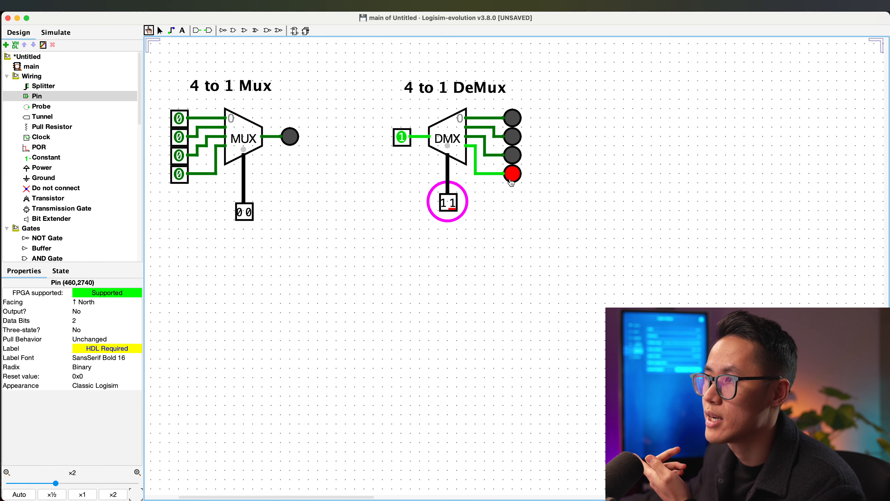
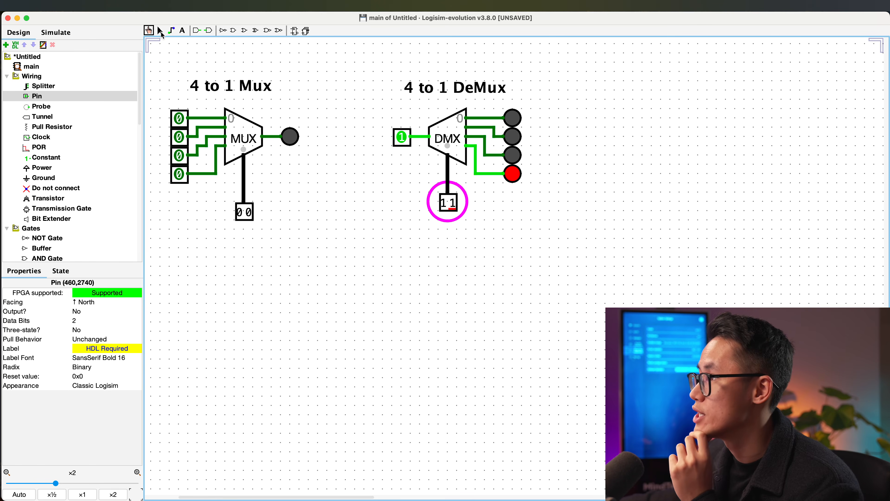
- Replace the demultiplexer's data input pin and the multiplexer's output LED with a wire joining the multiplexer output to the demultiplexer input
{"action": "left_click", "coordinate": [160, 31]}
{"action": "left_click_drag", "start_coordinate": [413, 160], "coordinate": [368, 109]}
{"action": "key", "text": "Delete"}
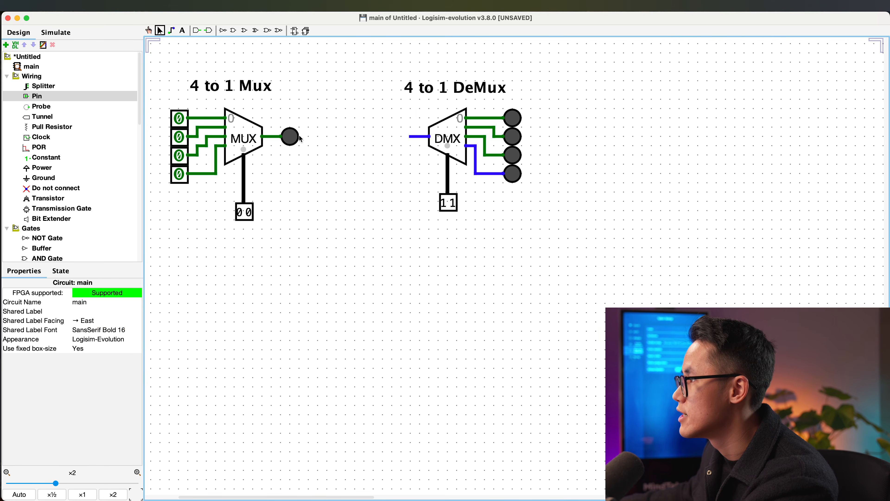
{"action": "left_click", "coordinate": [299, 138]}
{"action": "key", "text": "Delete"}
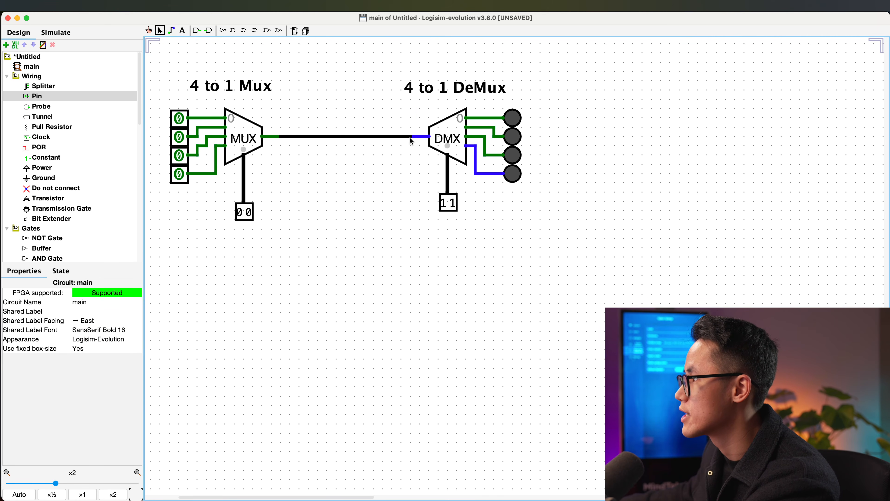
{"action": "left_click_drag", "start_coordinate": [410, 137], "coordinate": [411, 136]}
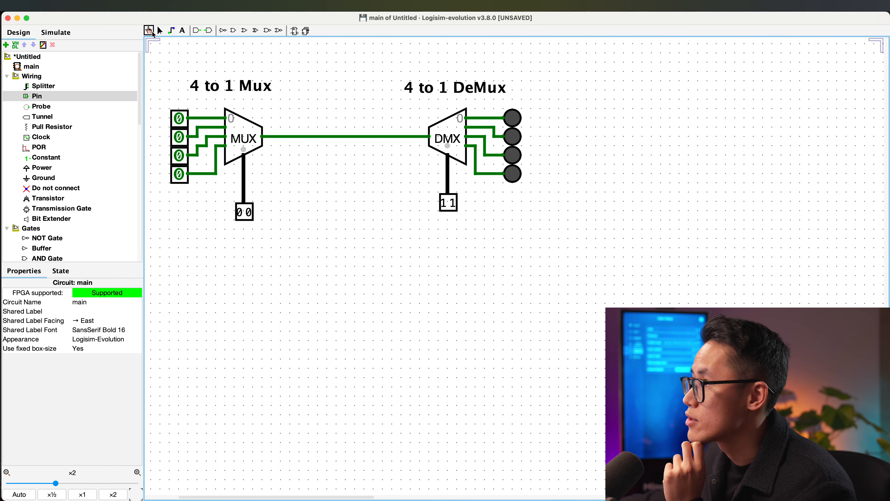
- Add the text label "I1 to O3" below the multiplexer's select pin
{"action": "left_click", "coordinate": [183, 31]}
{"action": "left_click", "coordinate": [236, 281]}
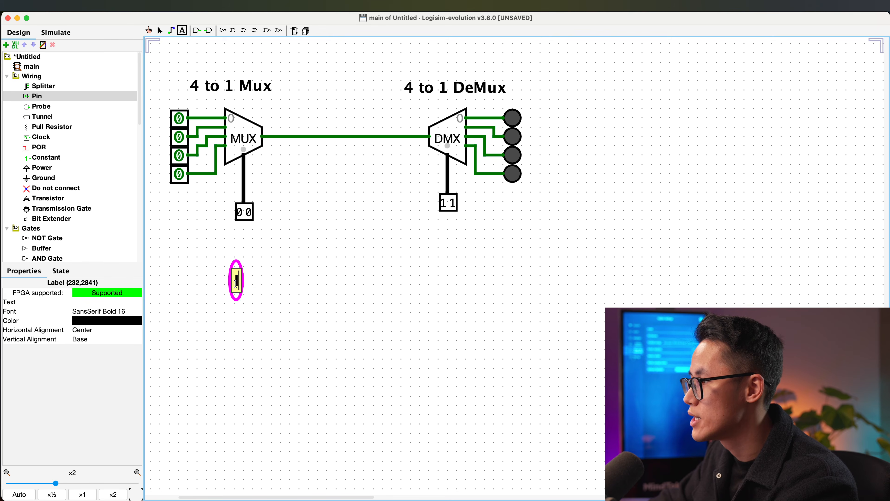
{"action": "type", "text": "I1 to O"}
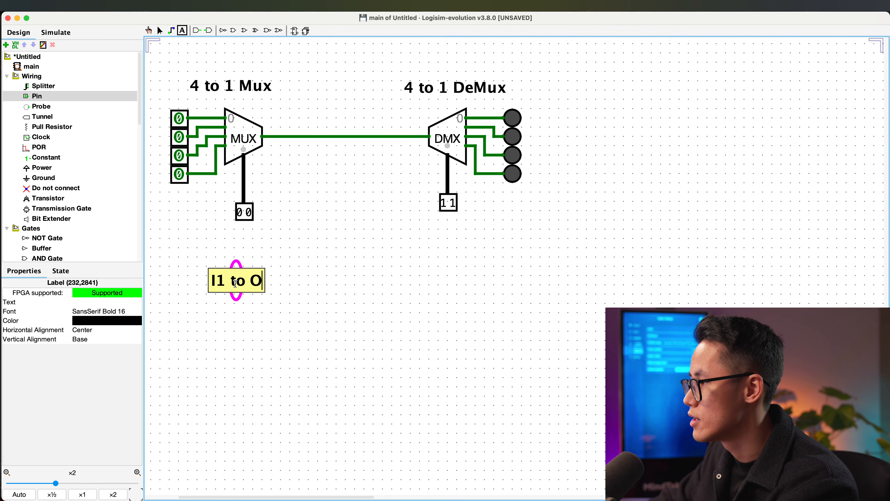
{"action": "type", "text": "3"}
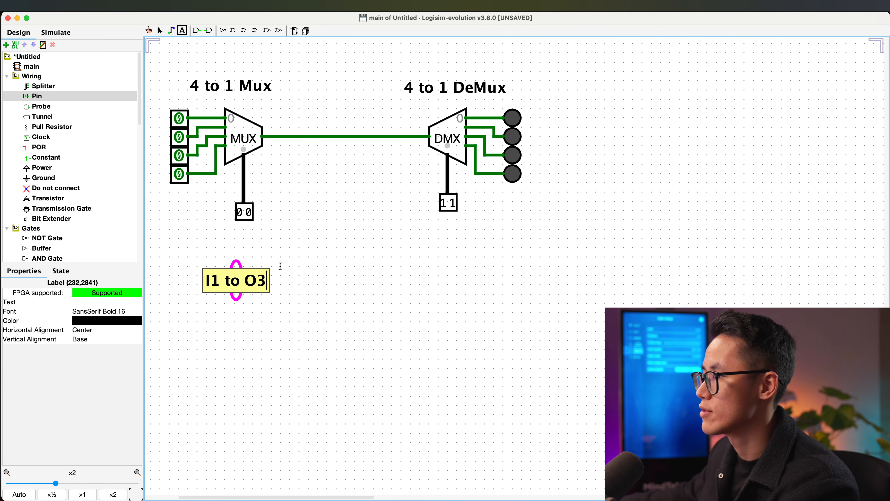
- Add the text labels "I0" and "I1" beside the multiplexer's first and second input pins
{"action": "left_click", "coordinate": [160, 116]}
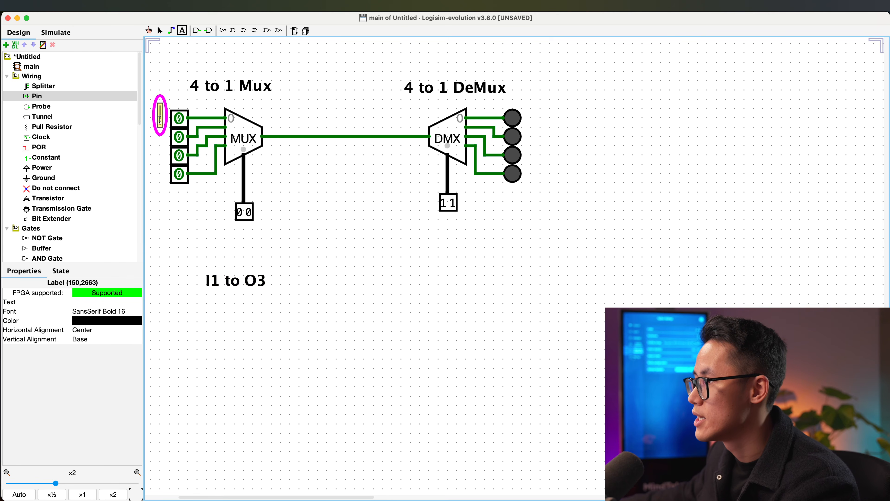
{"action": "type", "text": "I"}
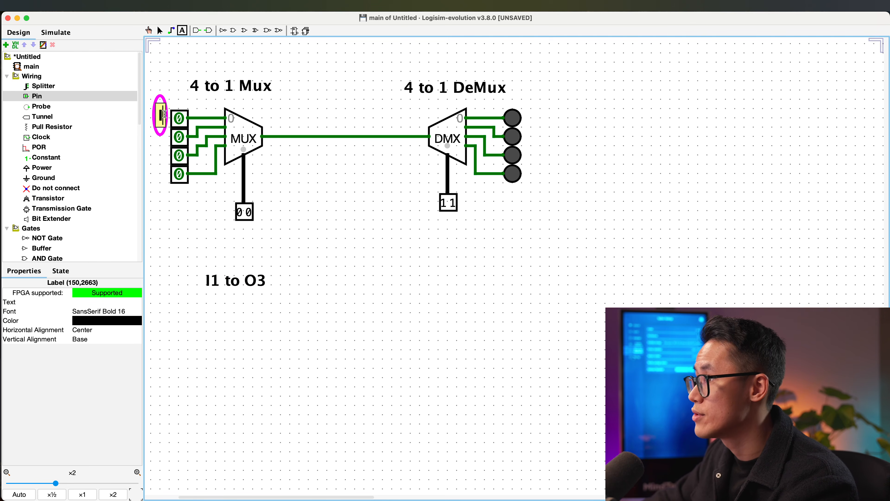
{"action": "type", "text": "0"}
{"action": "left_click", "coordinate": [157, 138]}
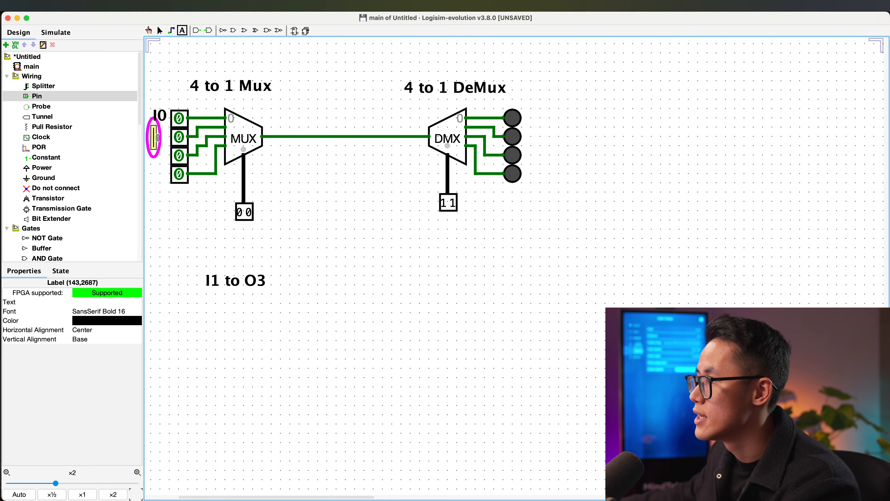
{"action": "type", "text": "I"}
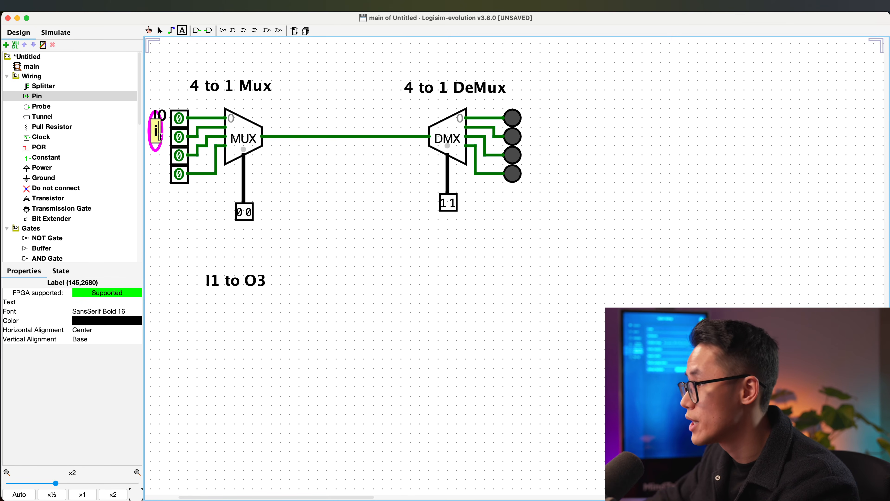
{"action": "type", "text": "1"}
{"action": "key", "text": "BackSpace"}
{"action": "key", "text": "BackSpace"}
{"action": "type", "text": "O"}
{"action": "key", "text": "BackSpace"}
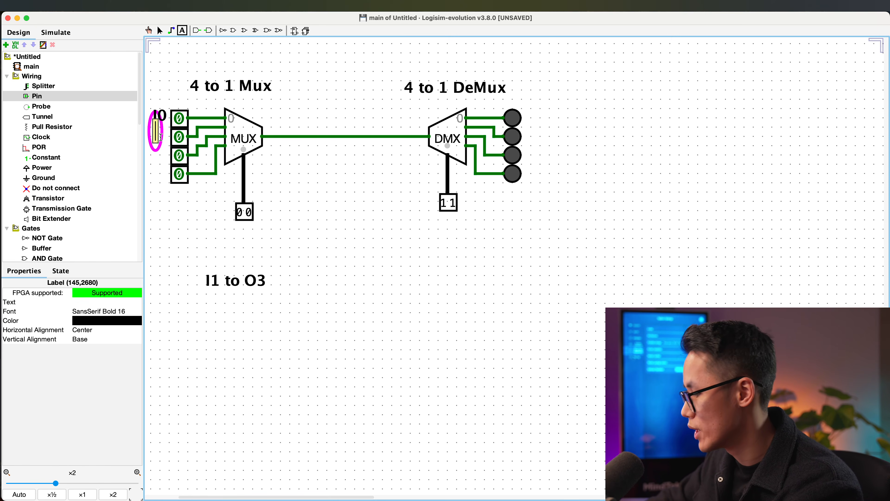
{"action": "type", "text": "I1"}
- Add the text labels "O0" and "O1" beside the demultiplexer's first and second output LEDs
{"action": "left_click", "coordinate": [534, 112]}
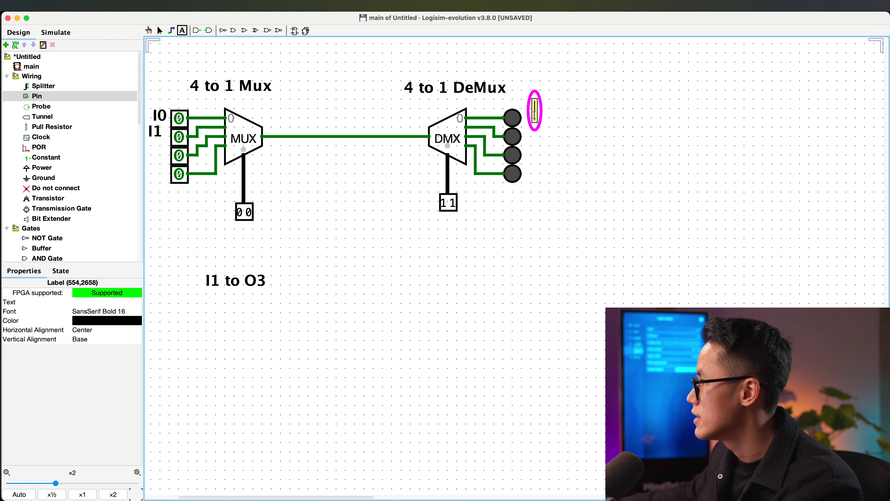
{"action": "type", "text": "O"}
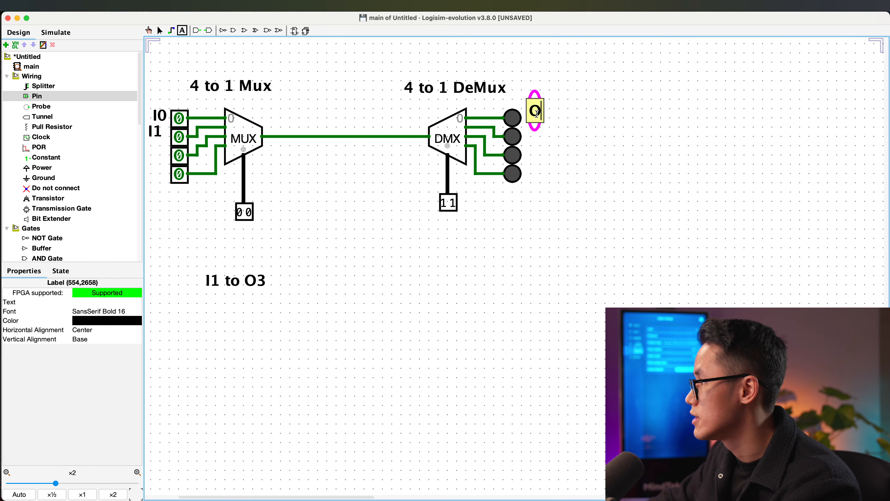
{"action": "type", "text": "0"}
{"action": "key", "text": "BackSpace"}
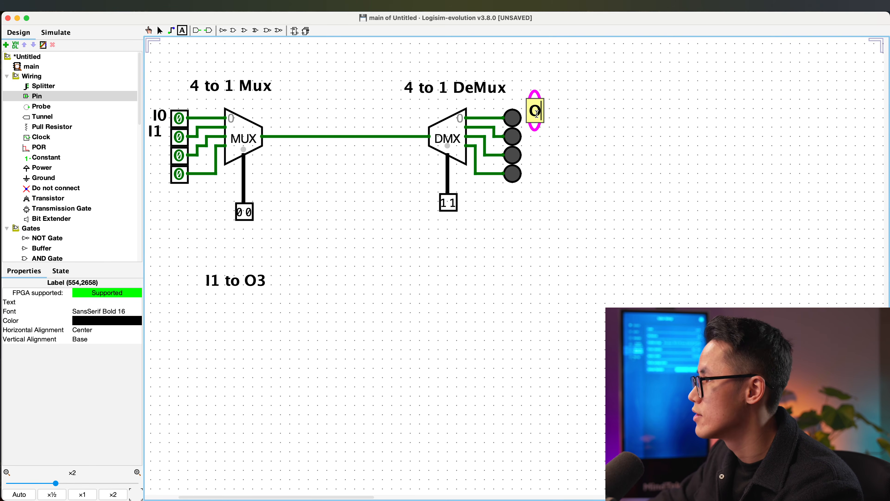
{"action": "type", "text": "9"}
{"action": "key", "text": "BackSpace"}
{"action": "type", "text": "0"}
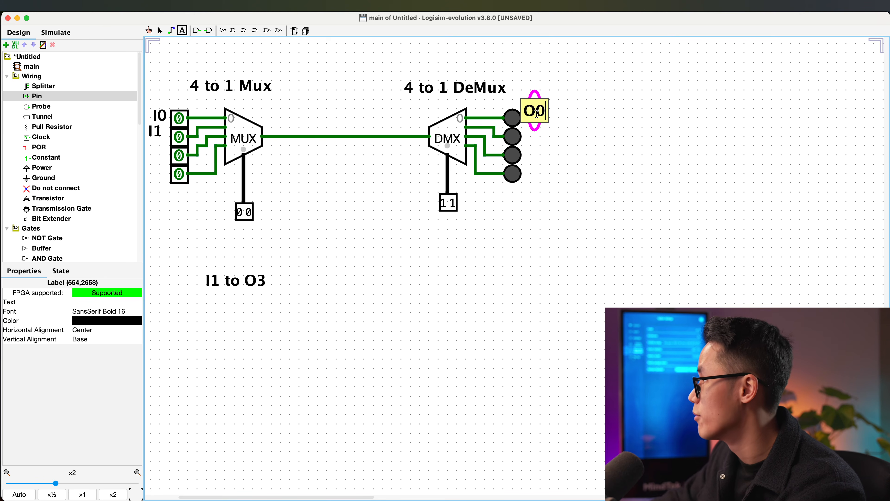
{"action": "left_click", "coordinate": [528, 135]}
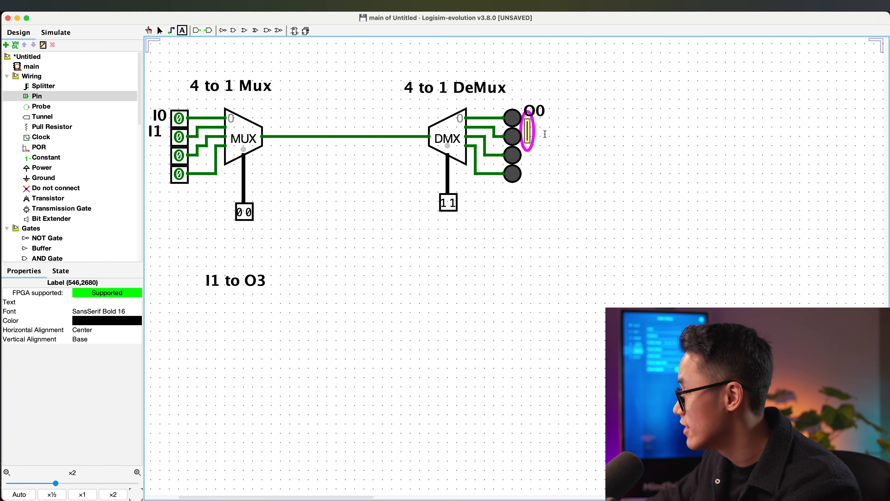
{"action": "type", "text": "O1"}
- Add the text labels "O2" and "O3" beside the demultiplexer's third and fourth output LEDs
{"action": "left_click", "coordinate": [566, 174]}
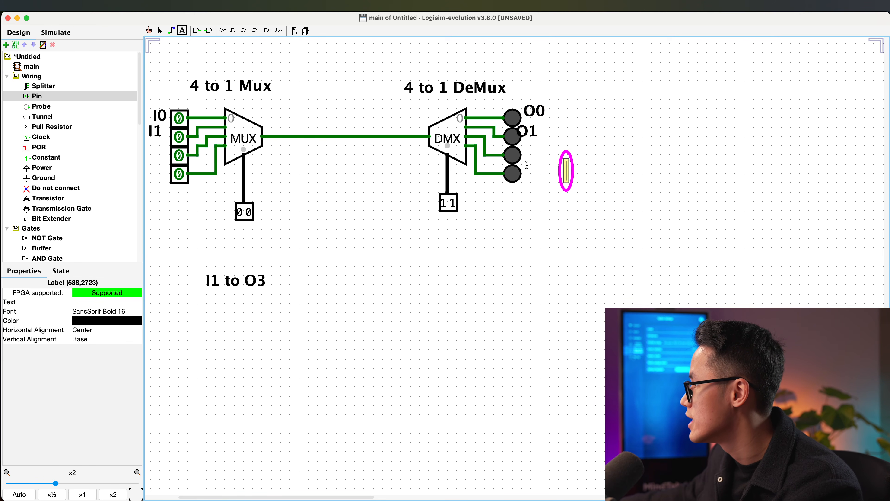
{"action": "left_click", "coordinate": [530, 153]}
{"action": "type", "text": "O2"}
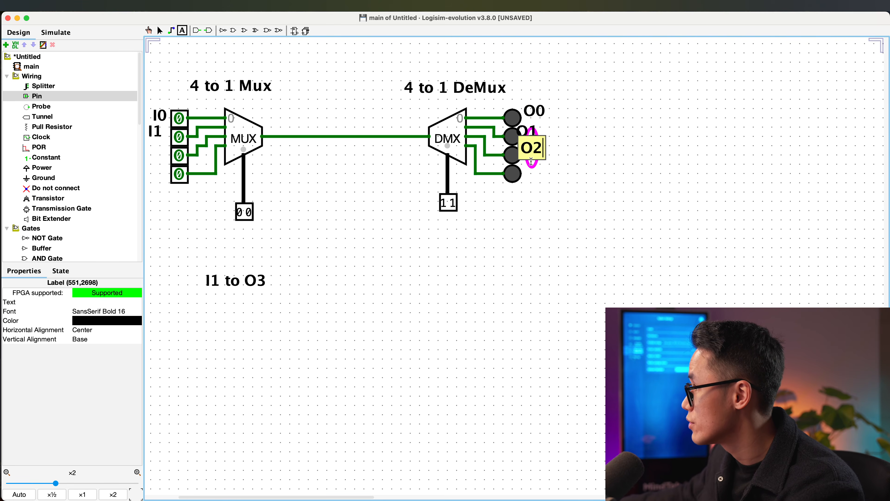
{"action": "left_click", "coordinate": [532, 178]}
{"action": "type", "text": "O3"}
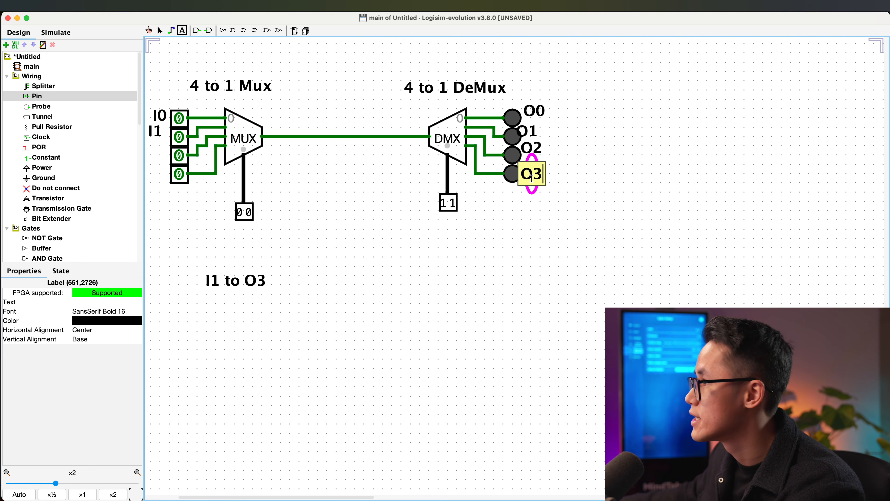
- Add the text labels "I2" and "I3" beside the multiplexer's third and fourth input pins
{"action": "left_click", "coordinate": [155, 154]}
{"action": "type", "text": "I2"}
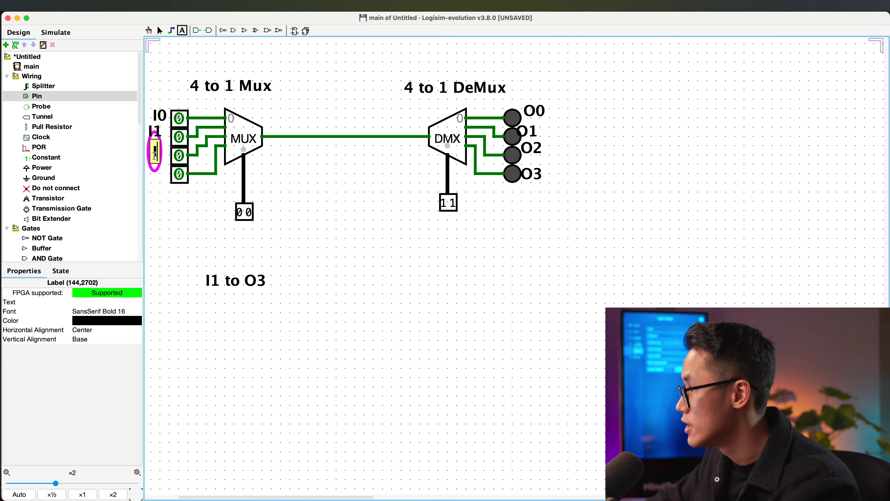
{"action": "left_click", "coordinate": [154, 171]}
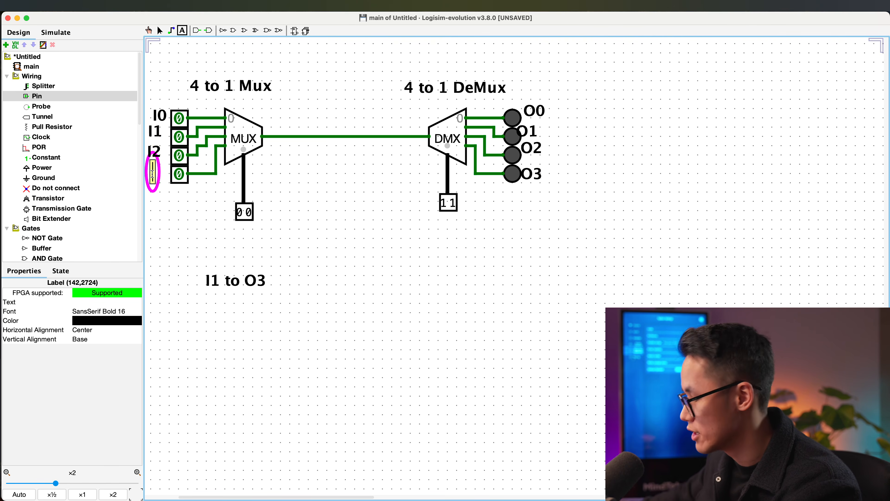
{"action": "type", "text": "I3"}
- Reposition the I1, I2 and I3 labels so each lines up with its multiplexer input pin
{"action": "left_click", "coordinate": [149, 31]}
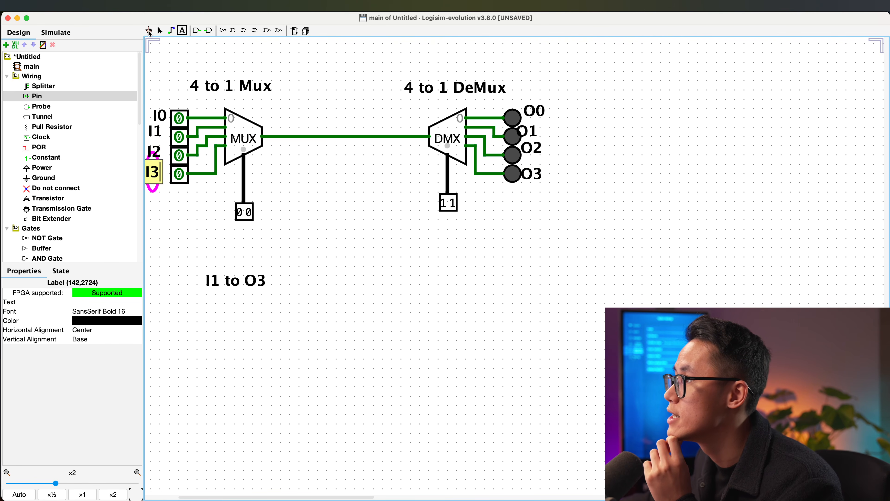
{"action": "left_click", "coordinate": [159, 31]}
{"action": "left_click_drag", "start_coordinate": [157, 129], "coordinate": [161, 135]}
{"action": "left_click_drag", "start_coordinate": [154, 158], "coordinate": [160, 183]}
{"action": "left_click", "coordinate": [193, 201]}
- Reposition the O0 to O3 labels so each sits just beside its demultiplexer output LED
{"action": "left_click", "coordinate": [371, 104]}
{"action": "left_click_drag", "start_coordinate": [530, 134], "coordinate": [535, 161]}
{"action": "left_click_drag", "start_coordinate": [531, 176], "coordinate": [535, 179]}
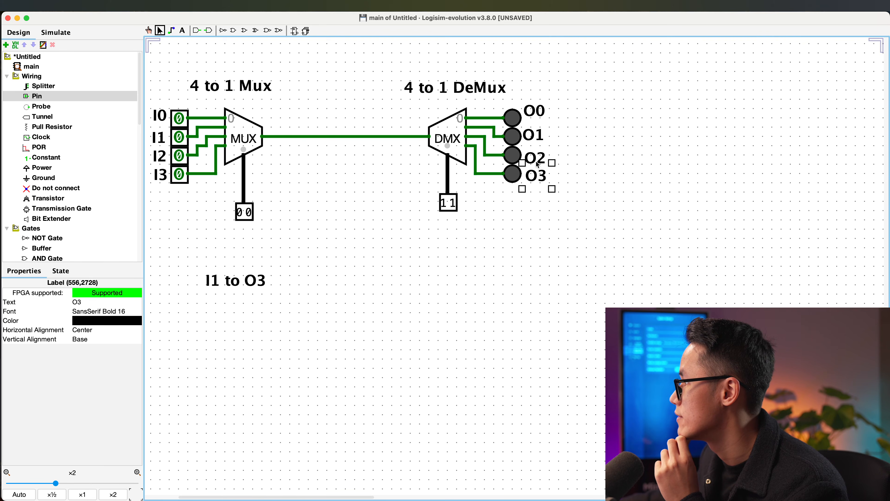
{"action": "left_click_drag", "start_coordinate": [532, 114], "coordinate": [533, 118]}
{"action": "left_click", "coordinate": [566, 112]}
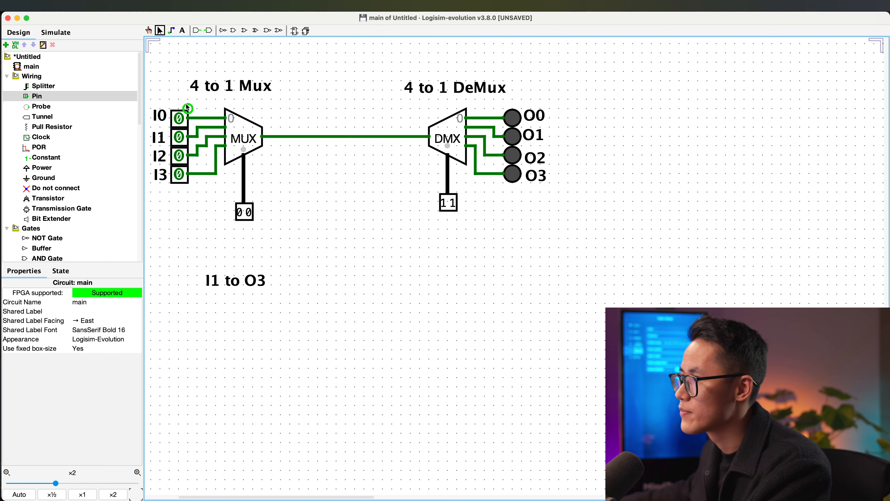
{"action": "left_click_drag", "start_coordinate": [219, 193], "coordinate": [280, 227]}
{"action": "left_click_drag", "start_coordinate": [412, 184], "coordinate": [477, 221]}
{"action": "key", "text": "Escape"}
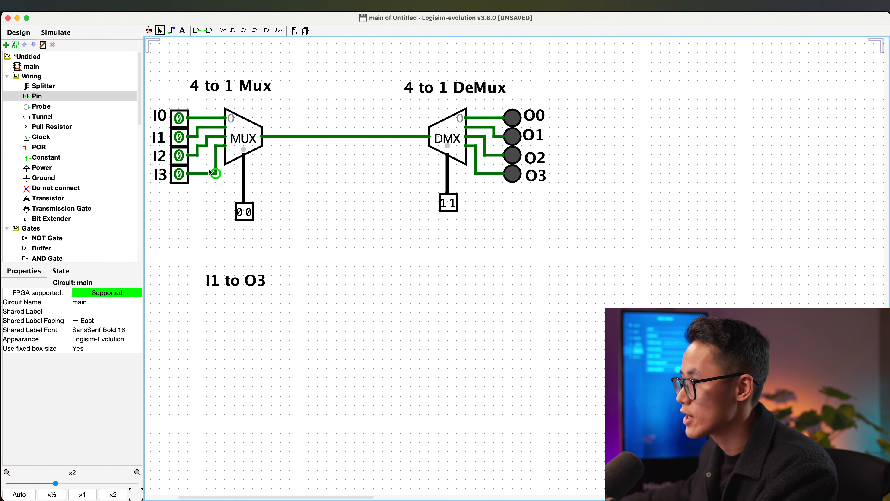
- Set the multiplexer's I1 input pin to 1 with the Poke tool
{"action": "left_click", "coordinate": [147, 31]}
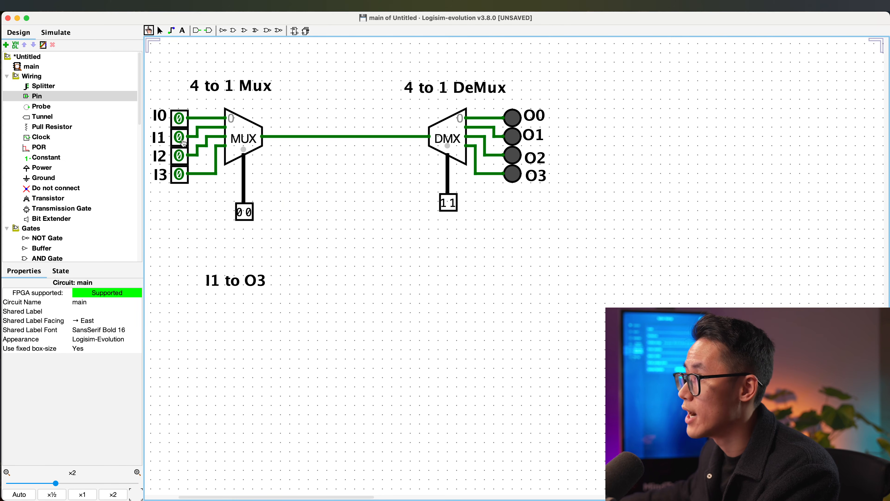
{"action": "left_click", "coordinate": [179, 137]}
{"action": "key", "text": "ctrl+a"}
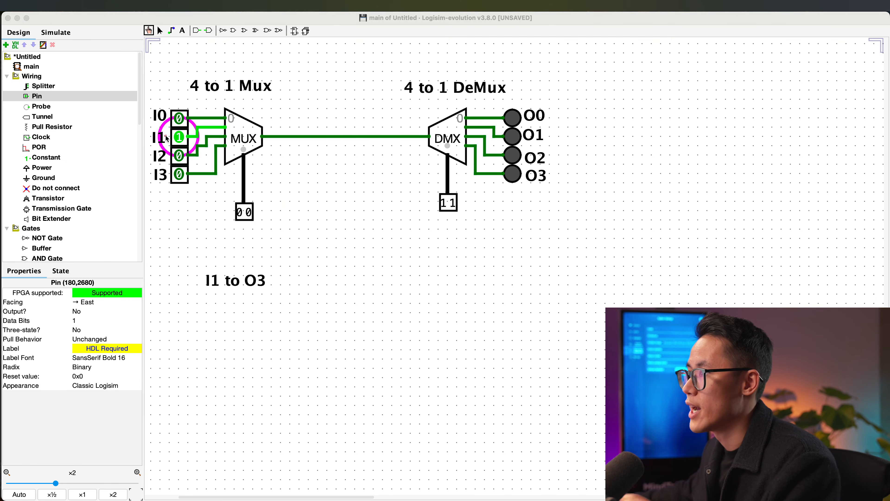
{"action": "left_click_drag", "start_coordinate": [147, 126], "coordinate": [199, 145]}
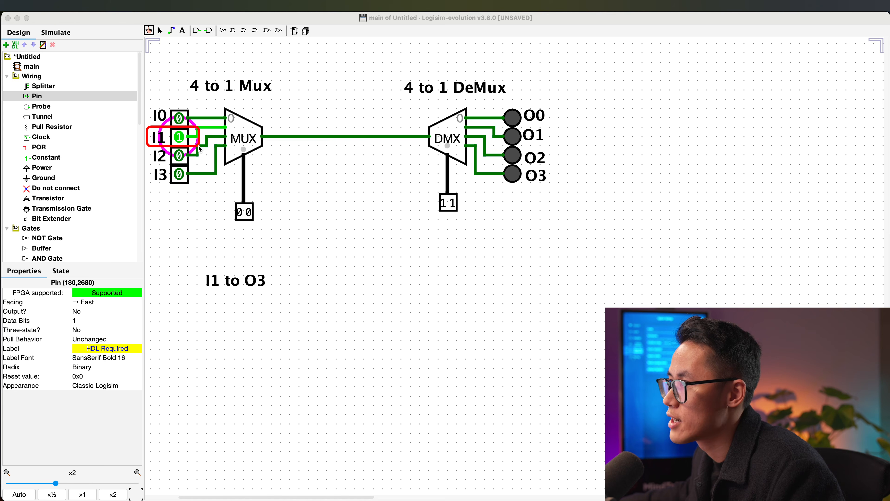
{"action": "left_click_drag", "start_coordinate": [186, 262], "coordinate": [284, 302]}
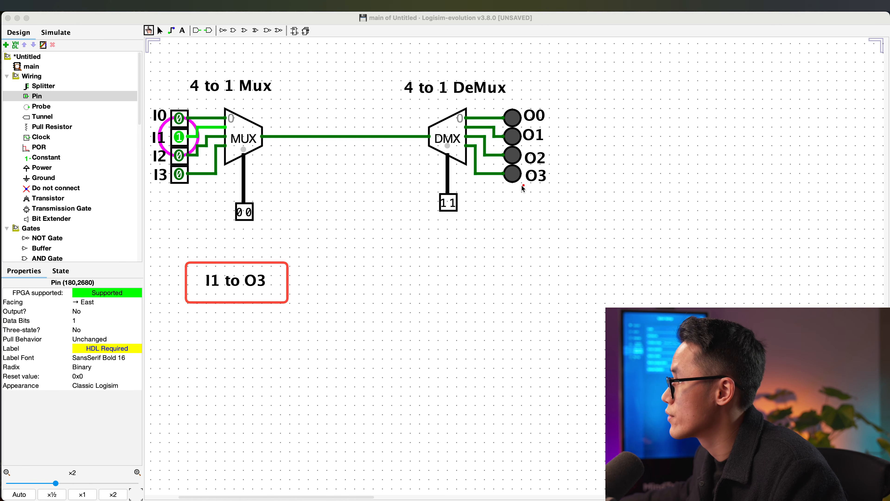
{"action": "left_click_drag", "start_coordinate": [557, 167], "coordinate": [483, 183]}
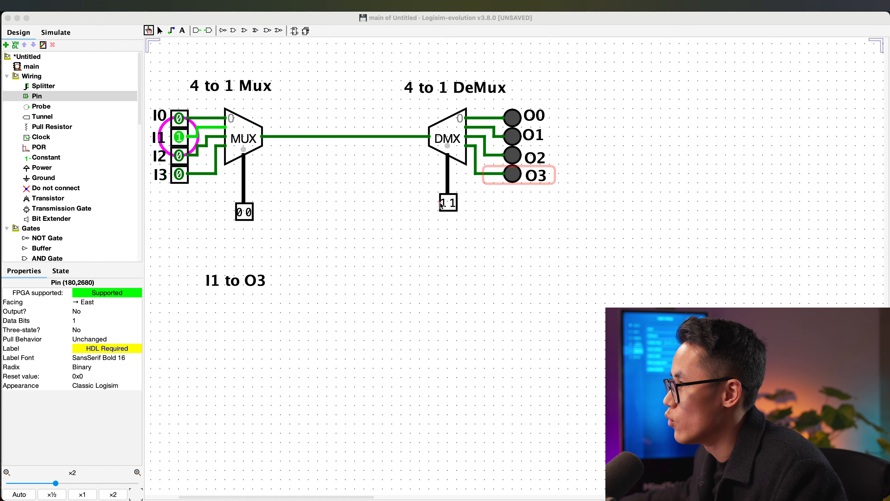
{"action": "mouse_move", "coordinate": [465, 186]}
{"action": "left_mouse_down"}
{"action": "mouse_move", "coordinate": [423, 220]}
{"action": "mouse_move", "coordinate": [440, 221]}
{"action": "mouse_move", "coordinate": [428, 211]}
{"action": "mouse_move", "coordinate": [428, 220]}
{"action": "left_mouse_up"}
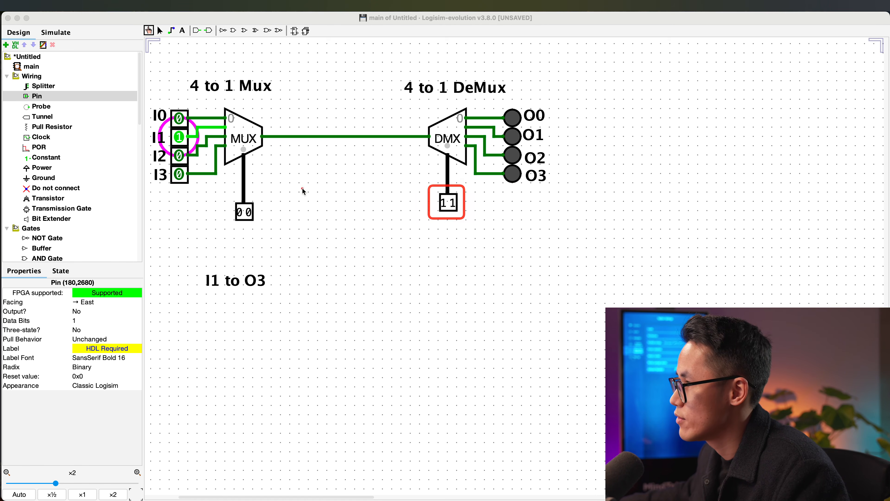
{"action": "left_click_drag", "start_coordinate": [262, 191], "coordinate": [223, 231]}
{"action": "left_click_drag", "start_coordinate": [420, 179], "coordinate": [470, 226]}
{"action": "left_click_drag", "start_coordinate": [557, 164], "coordinate": [487, 187]}
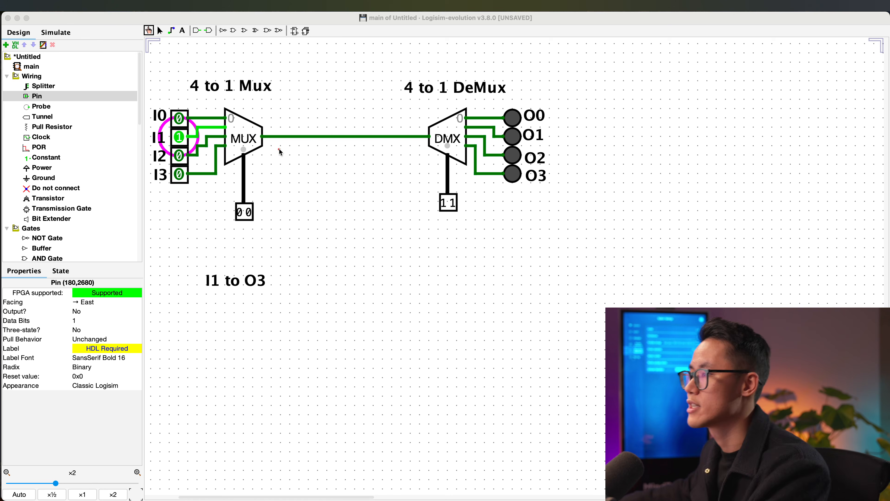
{"action": "left_click", "coordinate": [284, 137]}
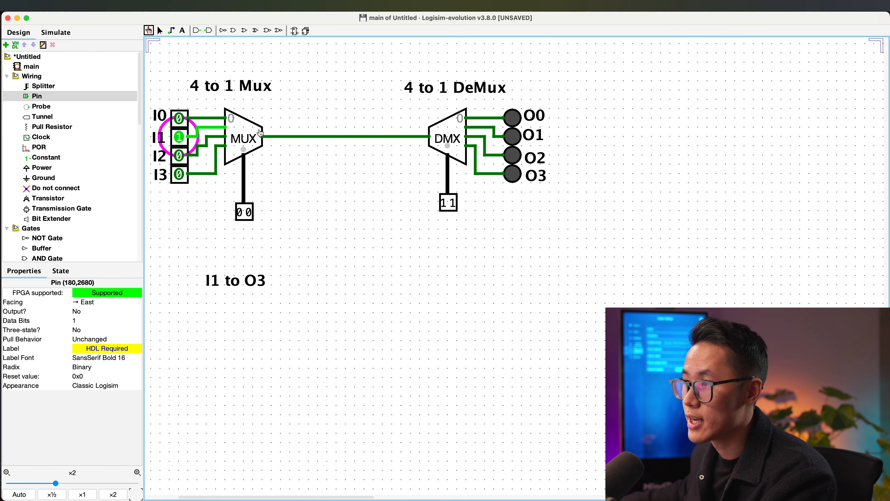
{"action": "key", "text": "ctrl+a"}
{"action": "left_click_drag", "start_coordinate": [220, 106], "coordinate": [222, 108]}
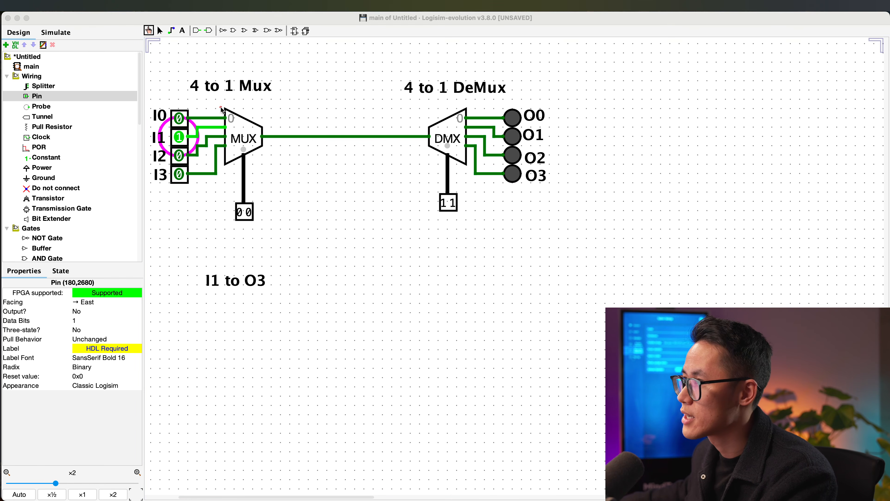
{"action": "left_click_drag", "start_coordinate": [251, 207], "coordinate": [297, 235]}
{"action": "left_click_drag", "start_coordinate": [220, 98], "coordinate": [274, 169]}
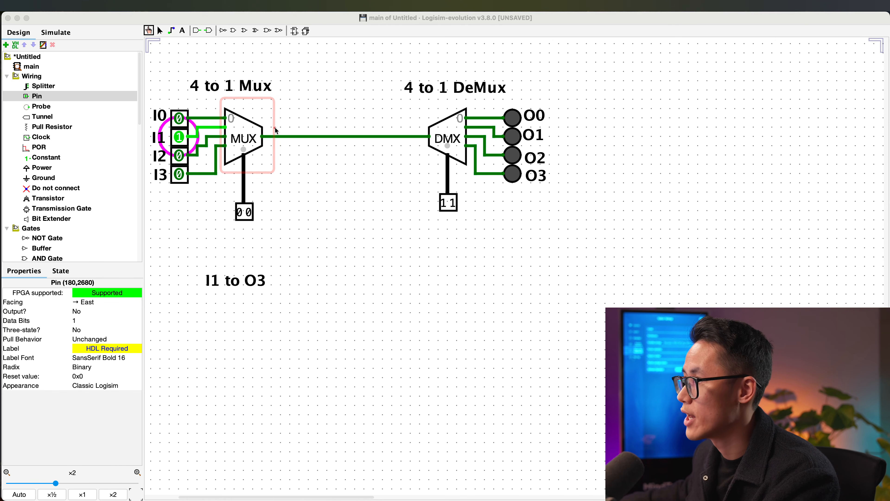
{"action": "left_click_drag", "start_coordinate": [258, 129], "coordinate": [444, 149]}
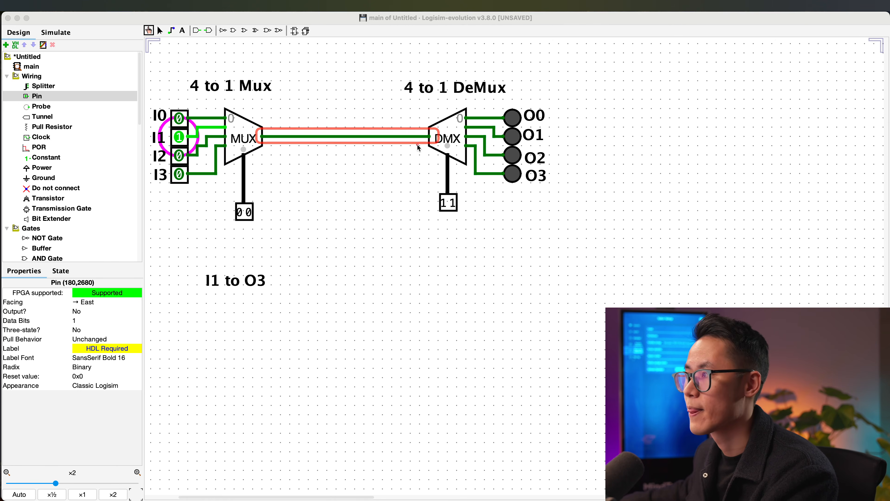
{"action": "left_click", "coordinate": [210, 154]}
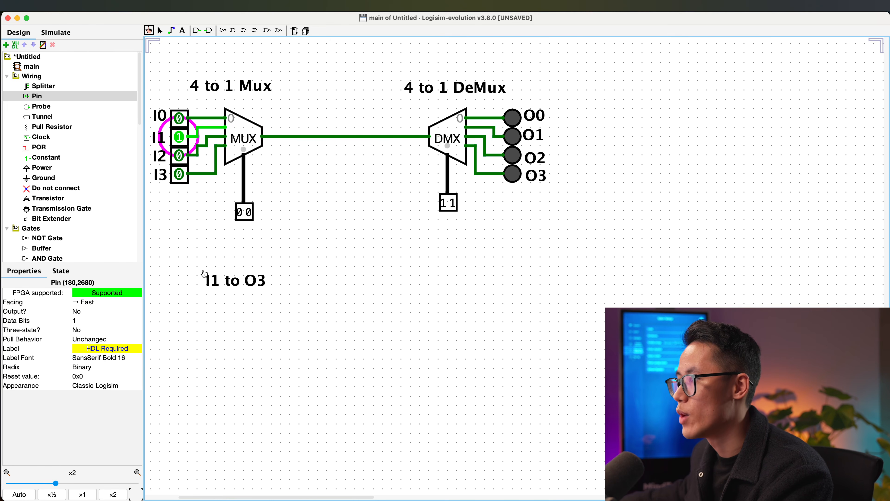
{"action": "mouse_move", "coordinate": [202, 271]}
{"action": "left_mouse_down"}
{"action": "mouse_move", "coordinate": [218, 280]}
{"action": "mouse_move", "coordinate": [212, 266]}
{"action": "left_mouse_up"}
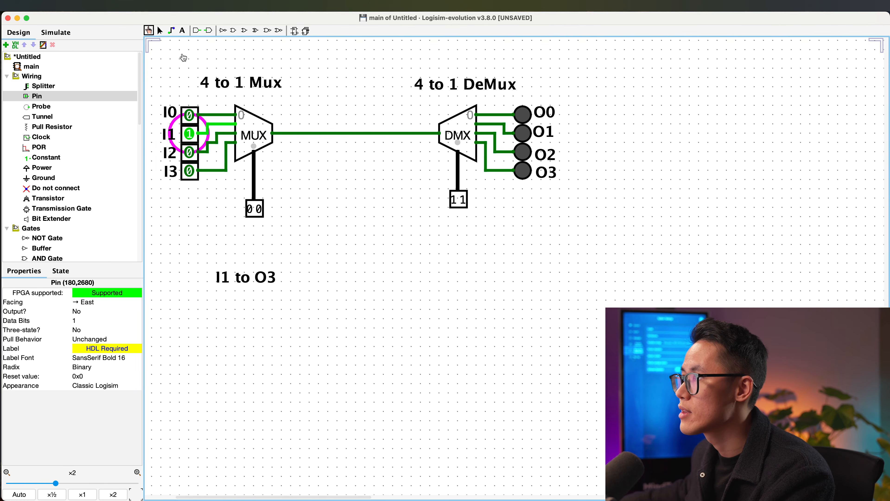
{"action": "left_click", "coordinate": [159, 31]}
{"action": "key", "text": "ctrl+alt+a"}
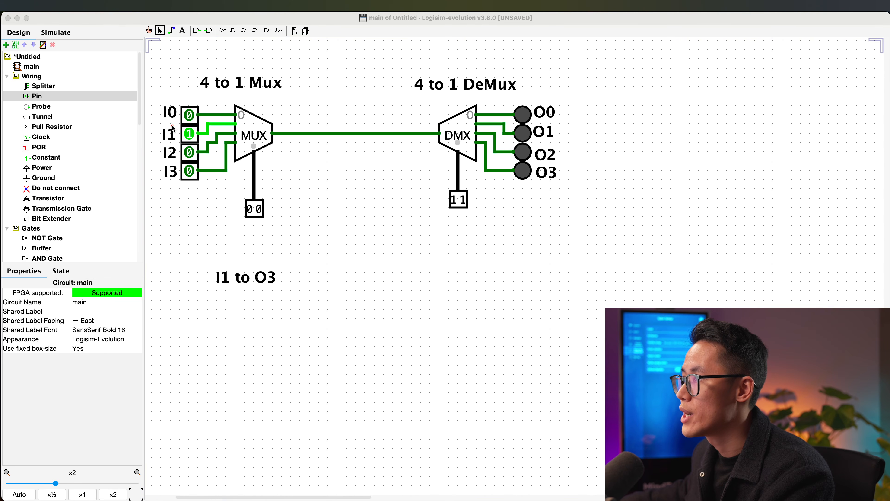
{"action": "left_click_drag", "start_coordinate": [159, 121], "coordinate": [205, 144]}
{"action": "key", "text": "Escape"}
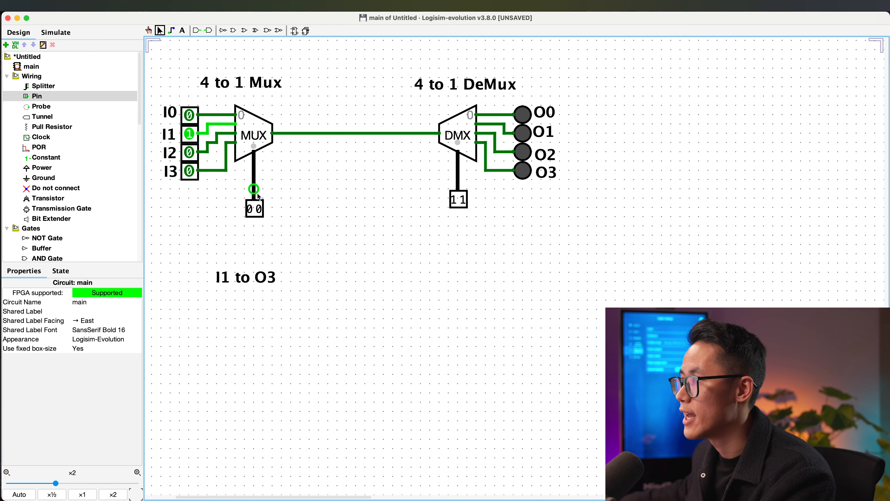
- Set the multiplexer's two-bit select pin to 01 with the Poke tool to route I1 through to the demultiplexer
{"action": "left_click", "coordinate": [149, 30]}
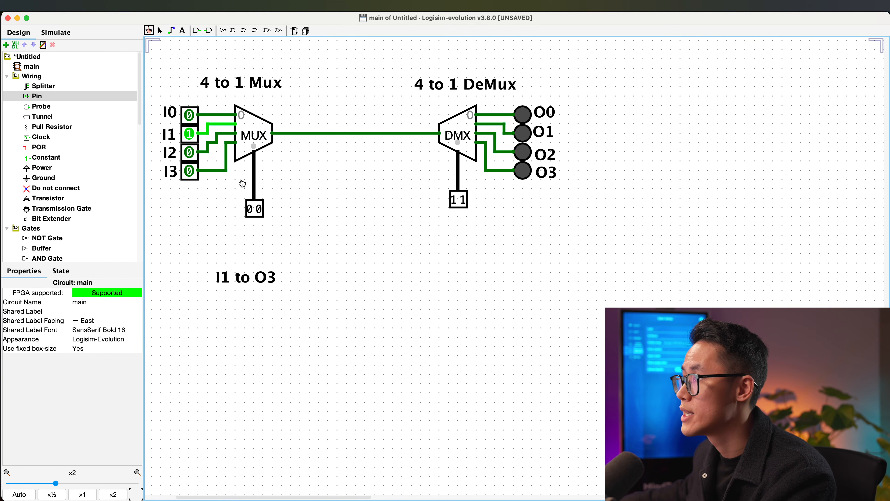
{"action": "left_click", "coordinate": [260, 210]}
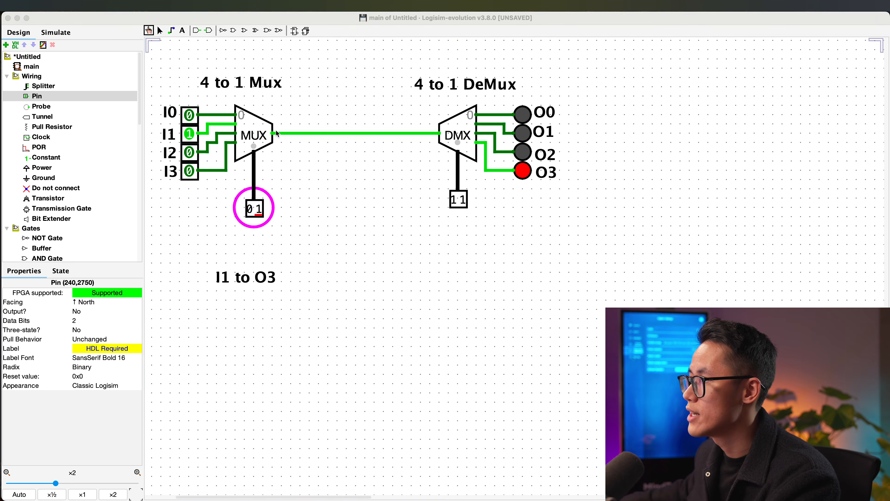
{"action": "left_click_drag", "start_coordinate": [270, 124], "coordinate": [450, 142]}
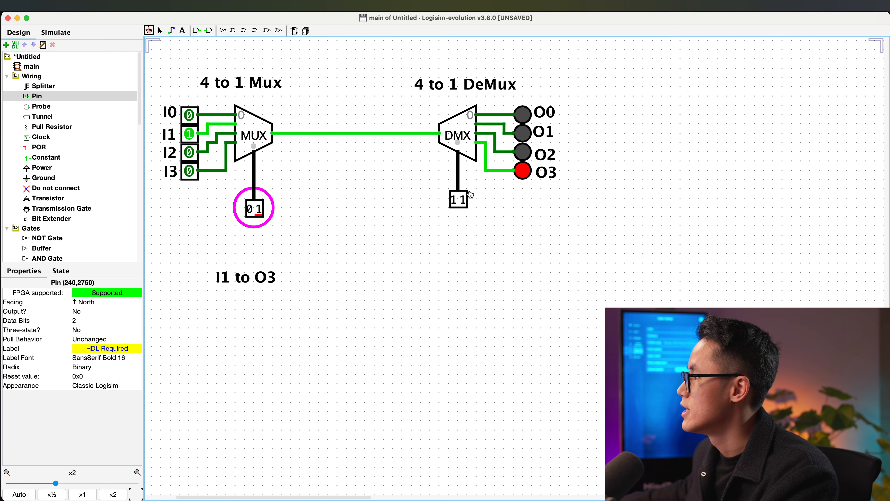
{"action": "left_click_drag", "start_coordinate": [569, 188], "coordinate": [502, 159]}
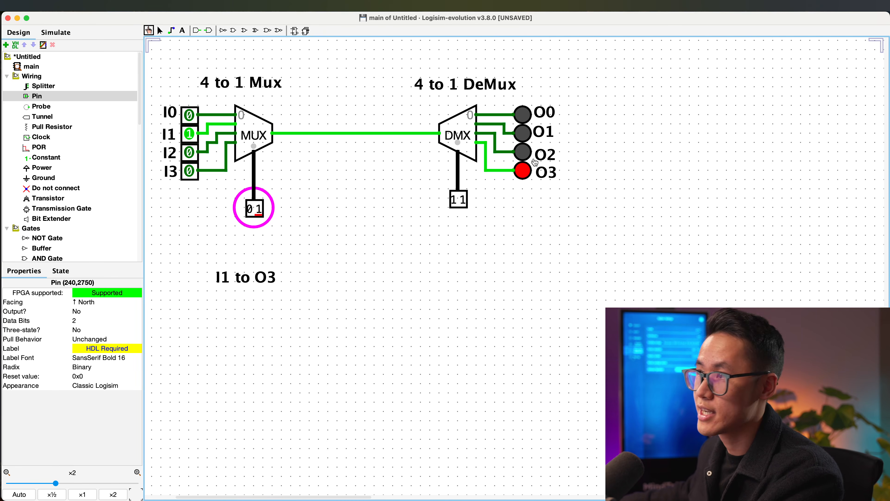
- Toggle both bits of the demultiplexer's select pin to try different outputs, ending at 00
{"action": "left_click", "coordinate": [454, 200]}
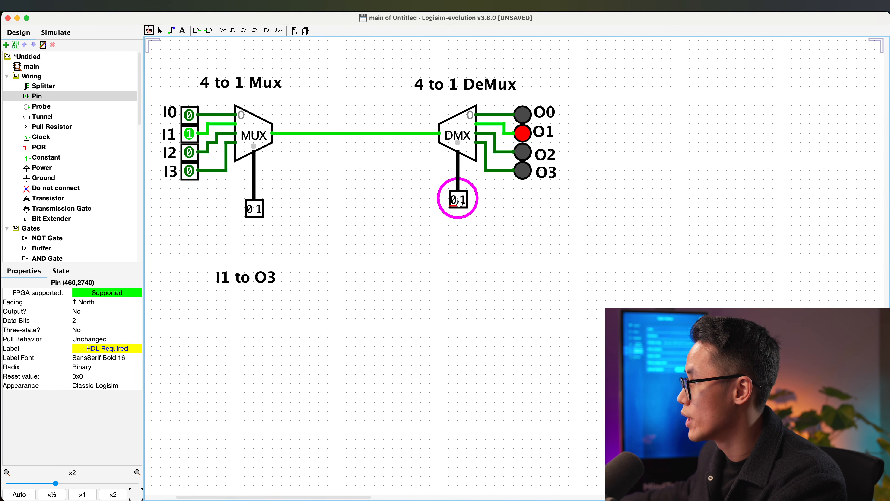
{"action": "left_click", "coordinate": [462, 201]}
{"action": "left_click", "coordinate": [455, 201]}
{"action": "left_click", "coordinate": [464, 201]}
{"action": "left_click", "coordinate": [454, 201]}
{"action": "left_click", "coordinate": [464, 201]}
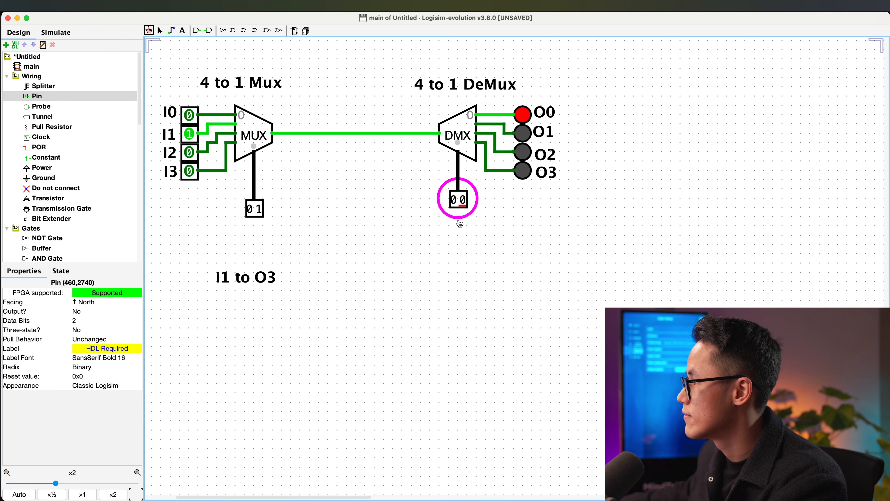
- Change the routing text label below the multiplexer to "I1 to O2"
{"action": "left_click", "coordinate": [160, 31]}
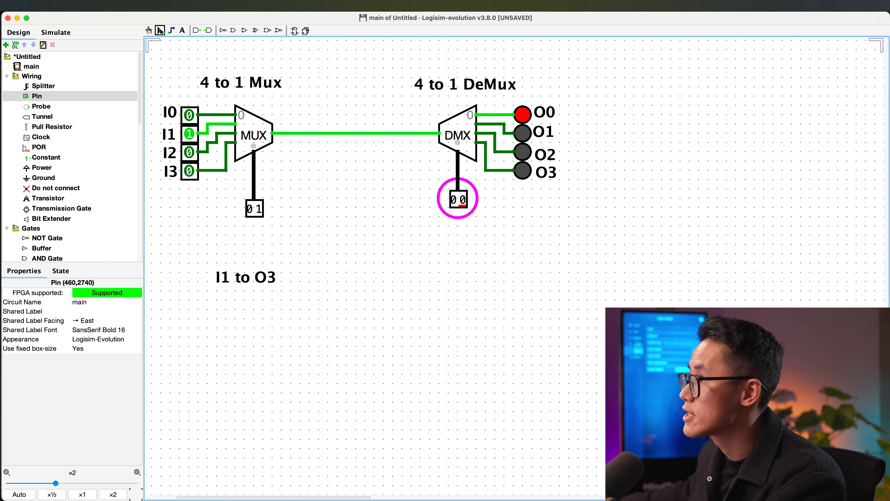
{"action": "left_click", "coordinate": [182, 31]}
{"action": "left_click", "coordinate": [265, 278]}
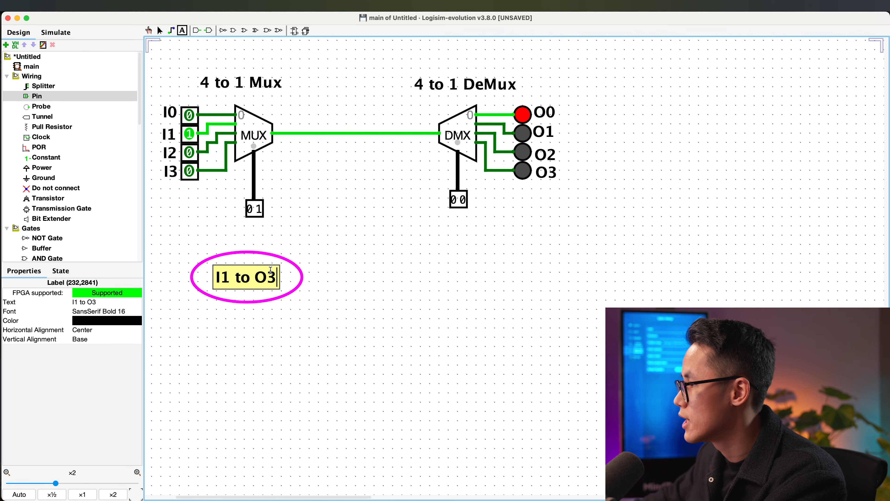
{"action": "key", "text": "BackSpace"}
{"action": "type", "text": "2"}
{"action": "left_click", "coordinate": [316, 207]}
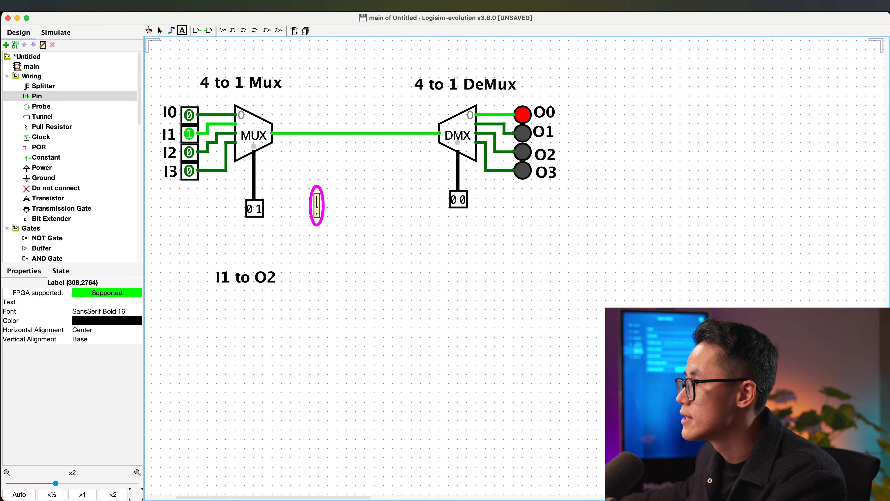
- Set the demultiplexer's select pin to 10 with the Poke tool to route the signal to output O2
{"action": "left_click", "coordinate": [148, 31]}
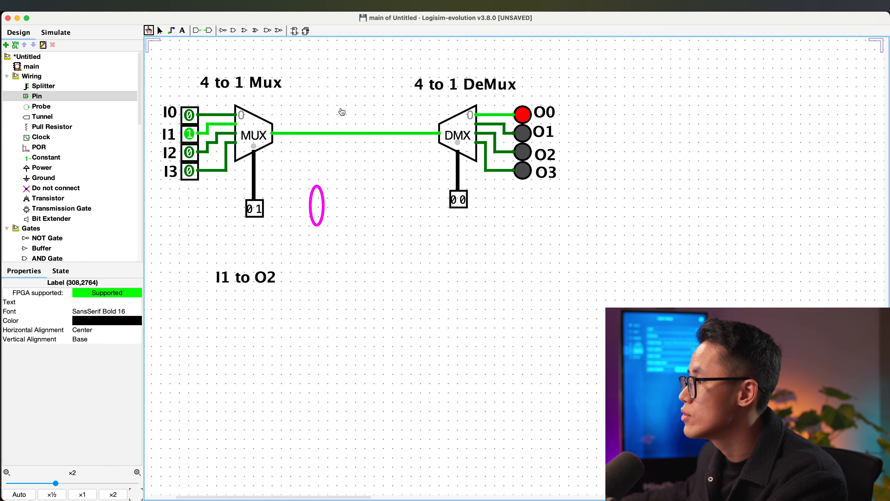
{"action": "left_click_drag", "start_coordinate": [514, 141], "coordinate": [559, 152]}
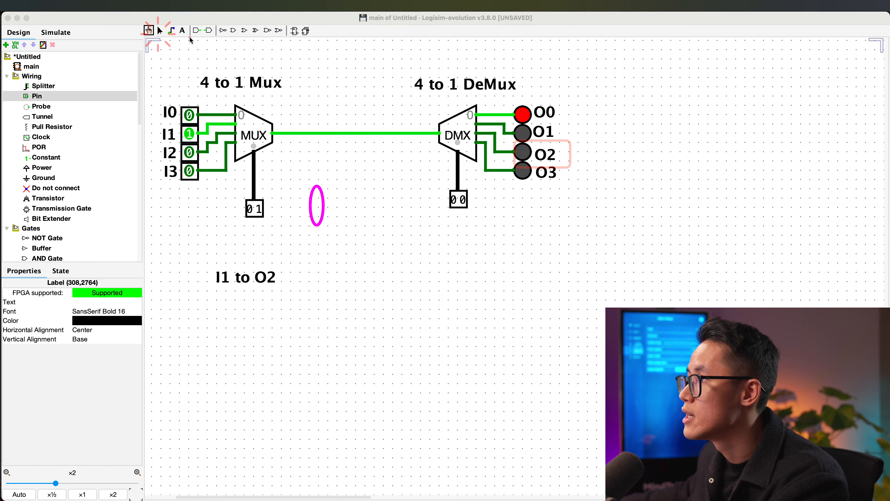
{"action": "left_click", "coordinate": [159, 32]}
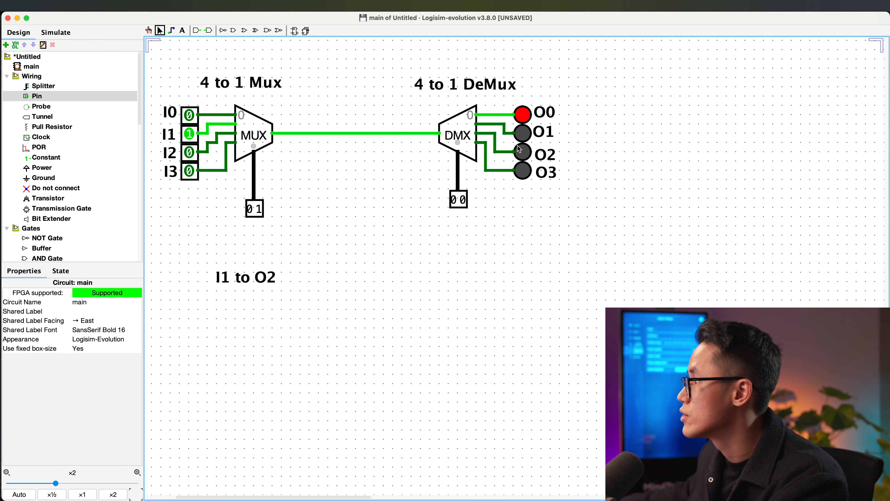
{"action": "left_click", "coordinate": [149, 30]}
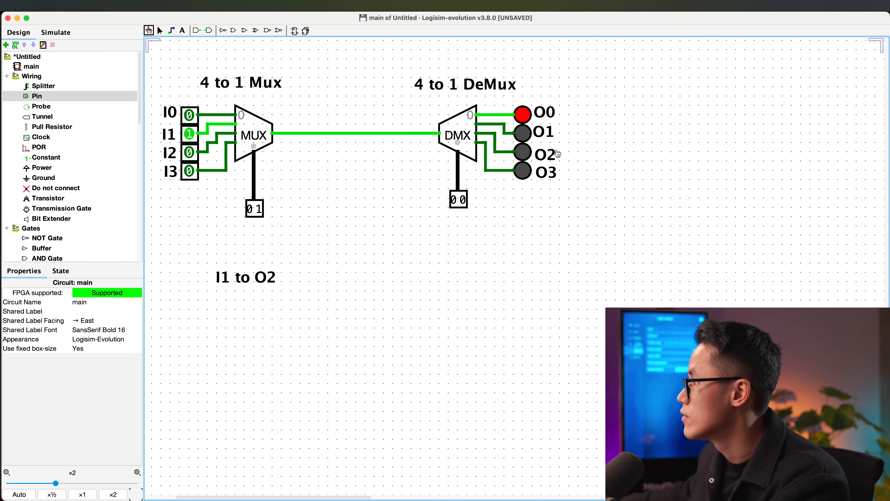
{"action": "left_click", "coordinate": [454, 201]}
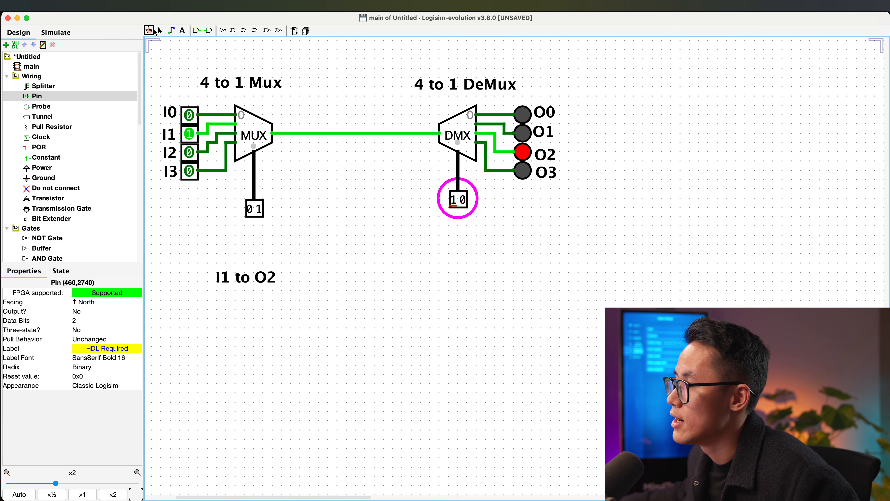
- Change the routing text label below the multiplexer to "I2 to O2"
{"action": "left_click", "coordinate": [182, 31]}
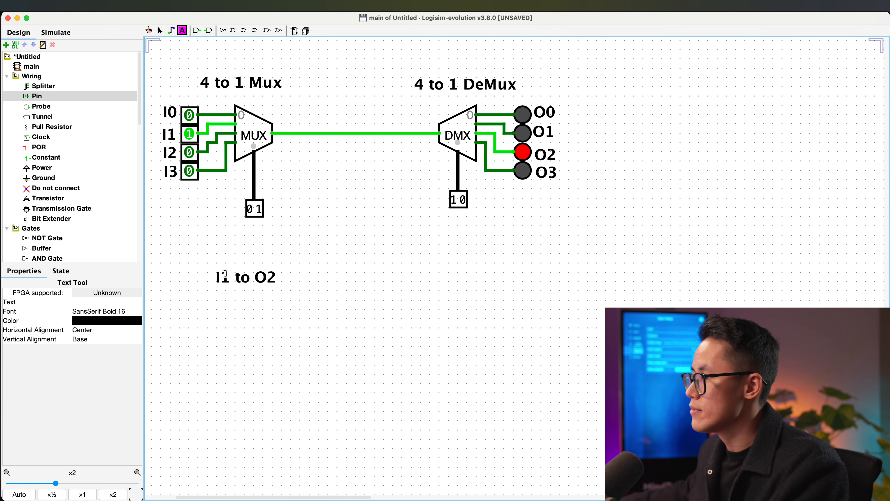
{"action": "left_click", "coordinate": [224, 277]}
{"action": "left_click", "coordinate": [224, 267]}
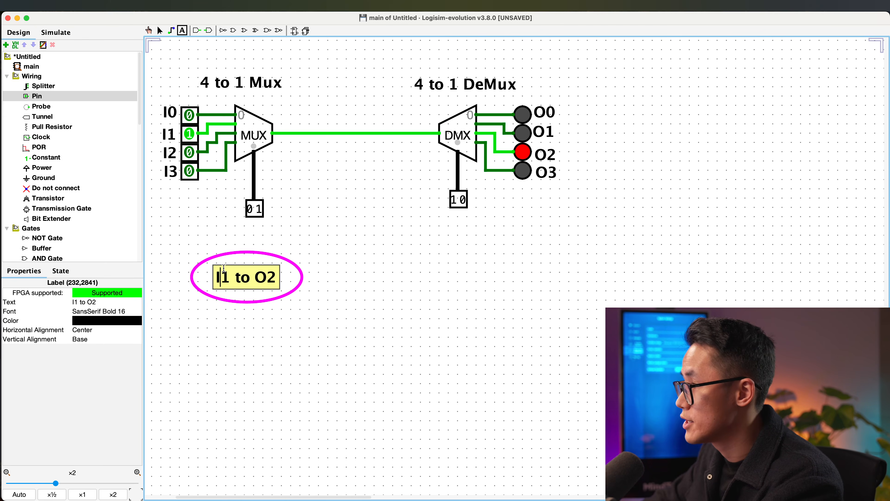
{"action": "type", "text": "2"}
{"action": "key", "text": "Delete"}
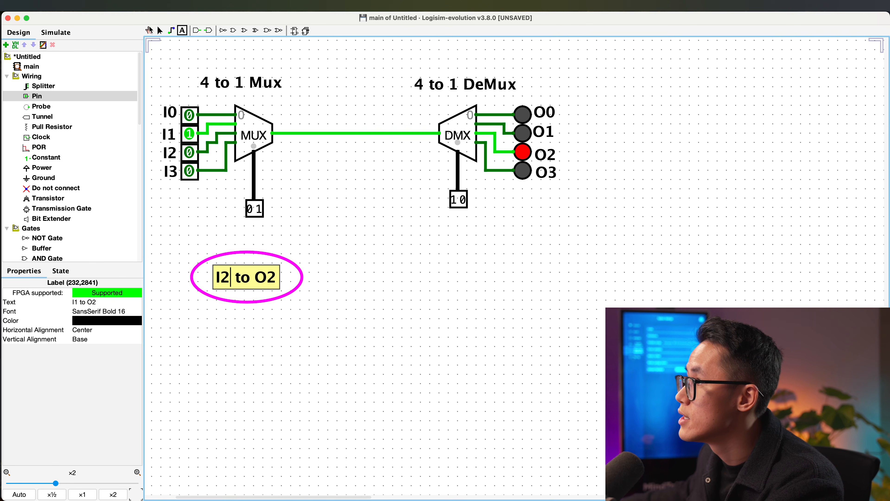
- Set the multiplexer's inputs I2 to 1 and I1 to 0, and its select pin to 10
{"action": "left_click", "coordinate": [148, 31]}
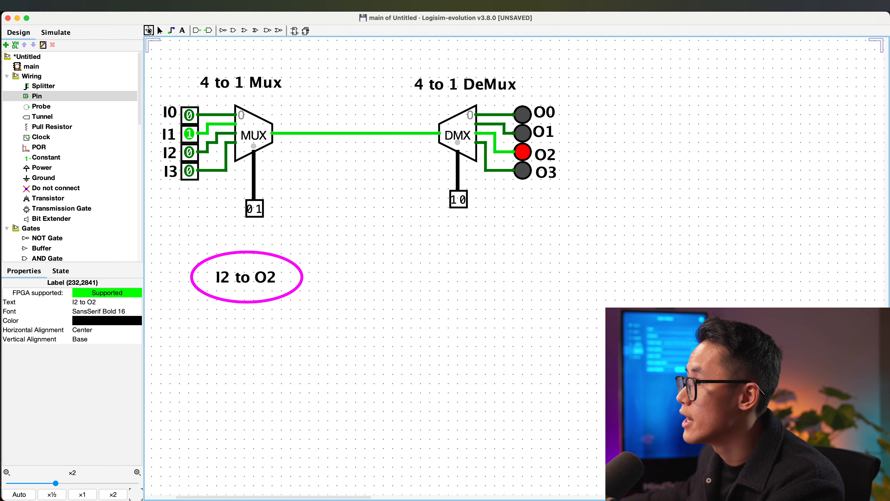
{"action": "left_click", "coordinate": [189, 152]}
{"action": "left_click", "coordinate": [190, 134]}
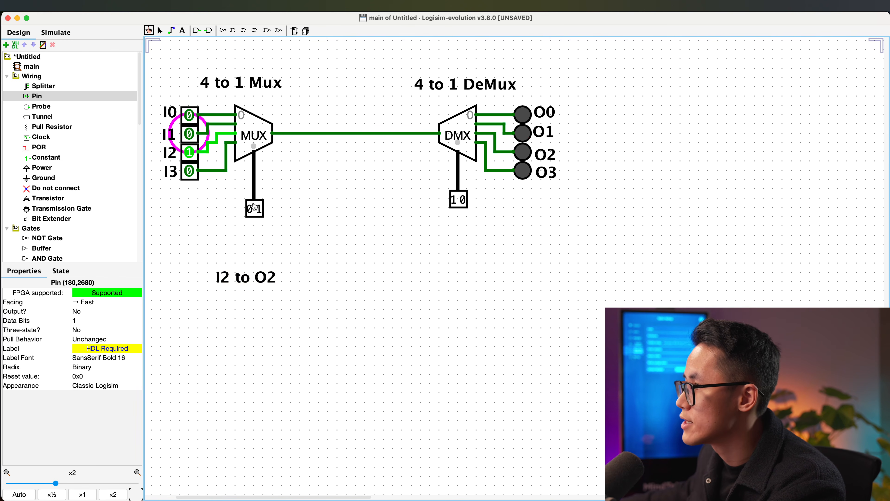
{"action": "left_click", "coordinate": [251, 210]}
{"action": "left_click", "coordinate": [259, 210]}
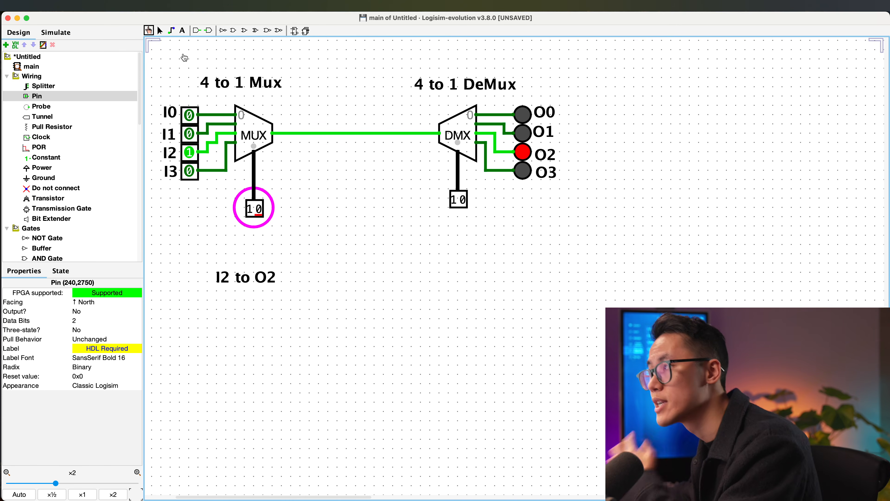
- Examine the gate-level 4-to-1 multiplexer circuit and compare it with the linked multiplexer and demultiplexer blocks below it
{"action": "left_click", "coordinate": [160, 31]}
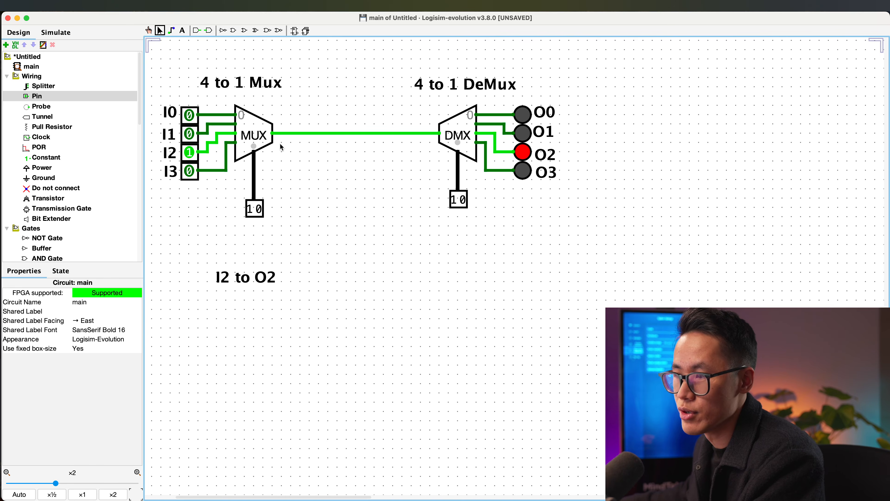
{"action": "scroll", "coordinate": [378, 202], "scroll_direction": "up", "scroll_amount": 5}
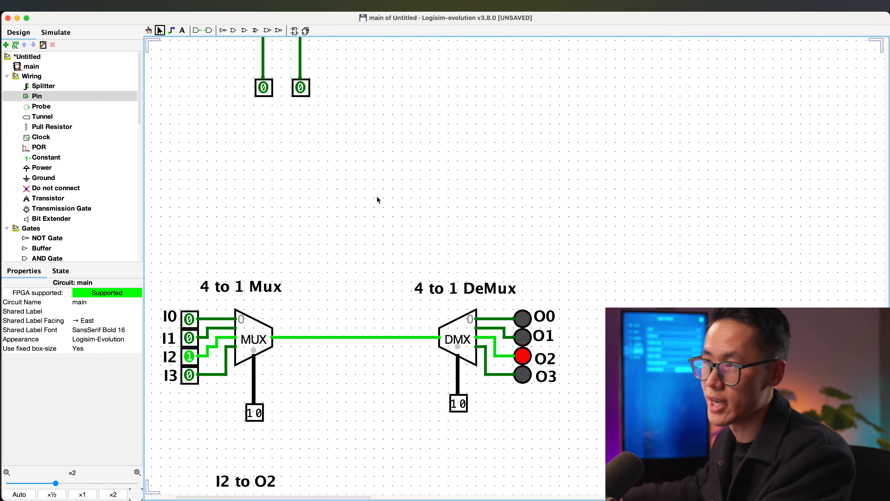
{"action": "scroll", "coordinate": [362, 178], "scroll_direction": "up", "scroll_amount": 10}
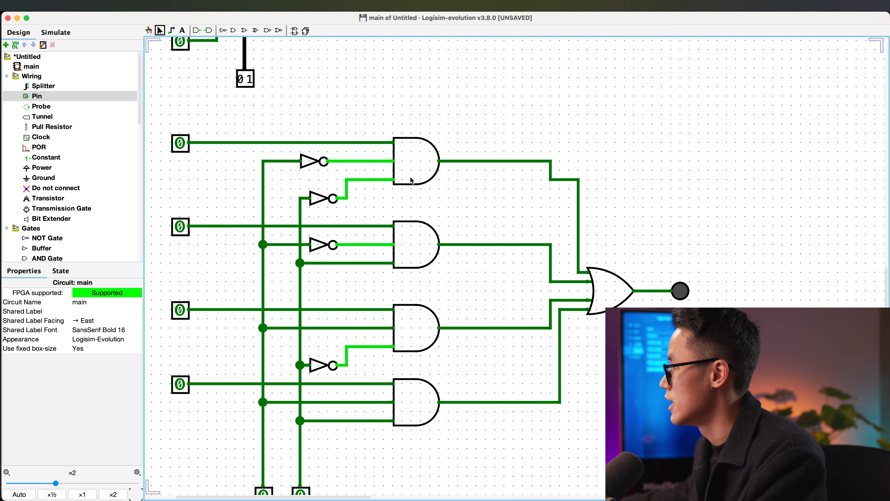
{"action": "scroll", "coordinate": [414, 179], "scroll_direction": "down", "scroll_amount": 4}
{"action": "scroll", "coordinate": [414, 179], "scroll_direction": "down", "scroll_amount": 11}
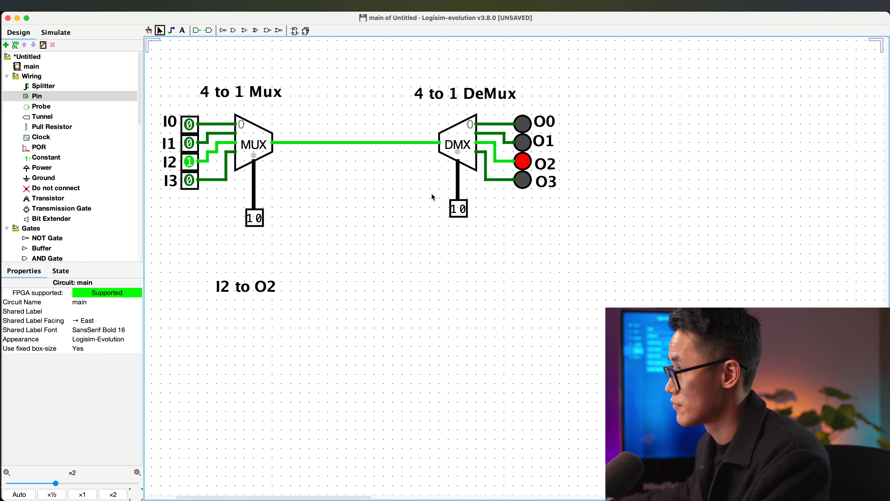
{"action": "left_click_drag", "start_coordinate": [366, 77], "coordinate": [617, 238]}
{"action": "left_click", "coordinate": [614, 234]}
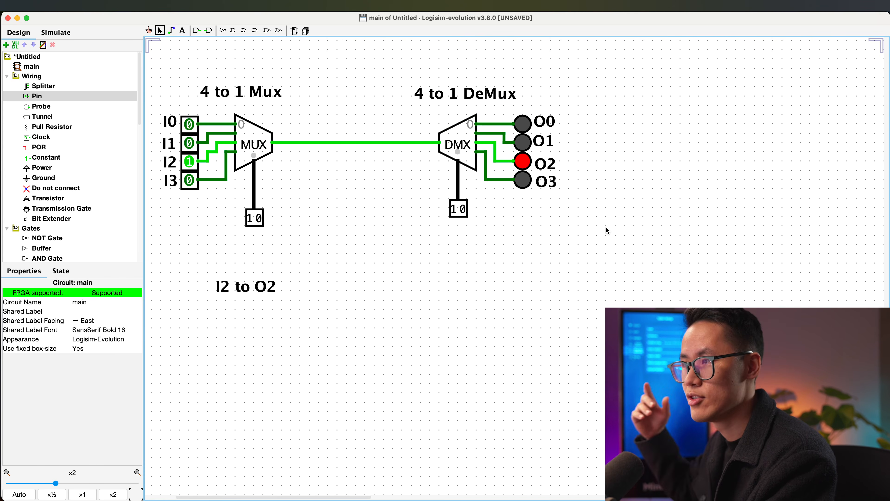
{"action": "scroll", "coordinate": [606, 224], "scroll_direction": "up", "scroll_amount": 10}
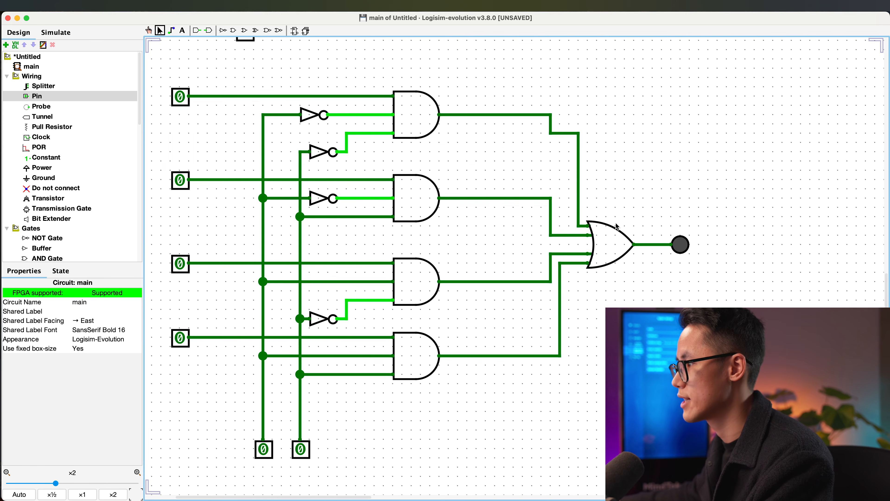
{"action": "left_click_drag", "start_coordinate": [715, 380], "coordinate": [697, 368]}
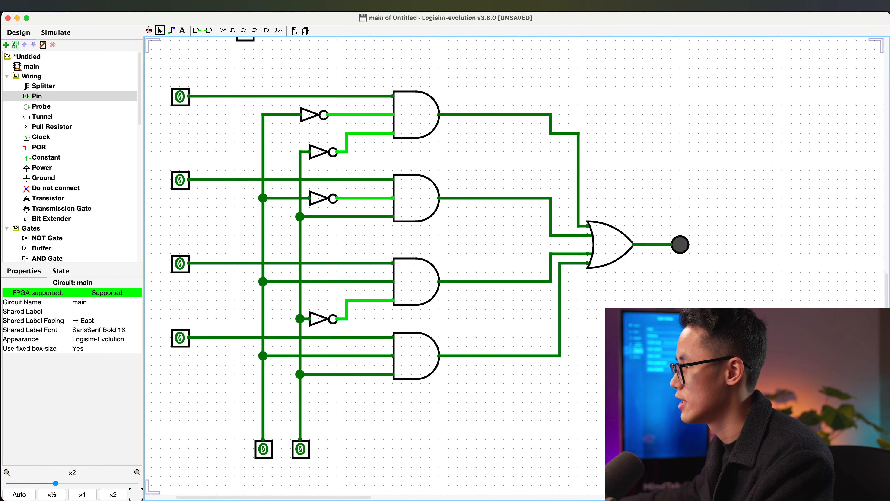
{"action": "scroll", "coordinate": [698, 368], "scroll_direction": "down", "scroll_amount": 15}
{"action": "scroll", "coordinate": [697, 368], "scroll_direction": "up", "scroll_amount": 5}
{"action": "scroll", "coordinate": [615, 303], "scroll_direction": "down", "scroll_amount": 5}
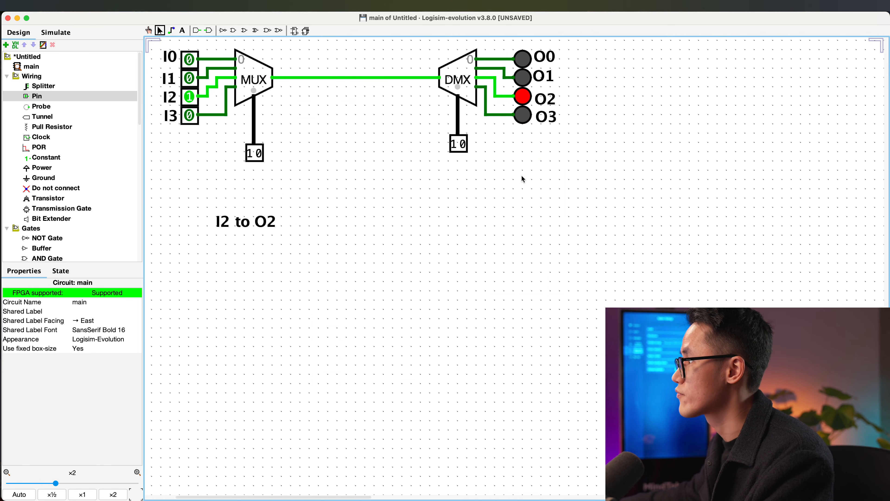
- Duplicate the four output LEDs with their O0 to O3 labels and place the copies in the empty area below the demultiplexer
{"action": "scroll", "coordinate": [521, 176], "scroll_direction": "up", "scroll_amount": 5}
{"action": "key", "text": "super+1"}
{"action": "left_click_drag", "start_coordinate": [614, 260], "coordinate": [633, 73]}
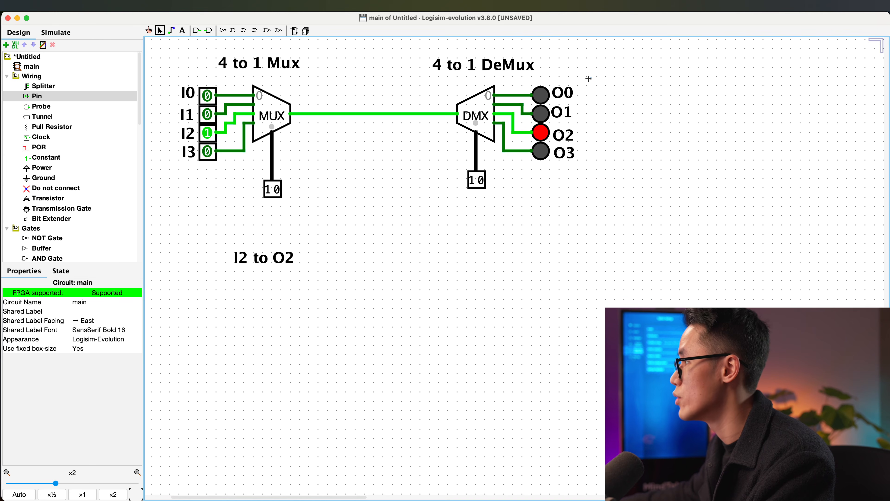
{"action": "left_click_drag", "start_coordinate": [589, 78], "coordinate": [522, 177]}
{"action": "left_click_drag", "start_coordinate": [537, 127], "coordinate": [417, 396]}
- Move the "I2 to O2" label to just above the wire joining the multiplexer and demultiplexer
{"action": "left_click", "coordinate": [279, 261]}
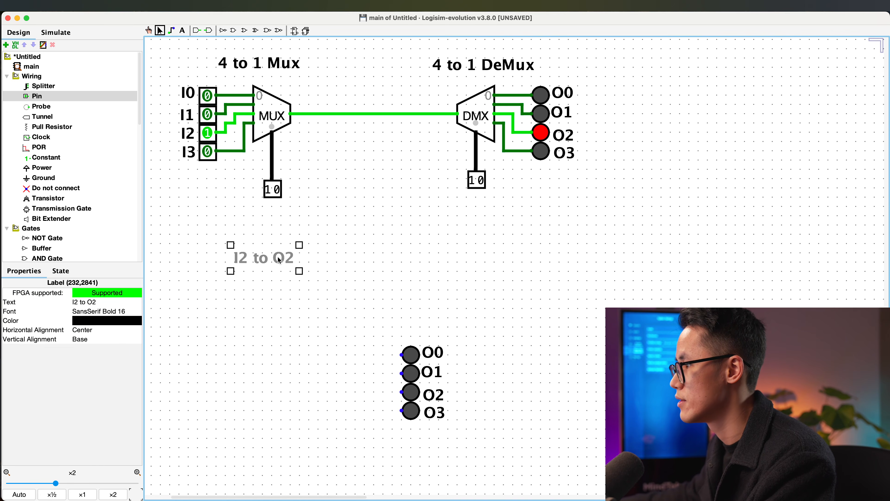
{"action": "left_click_drag", "start_coordinate": [280, 260], "coordinate": [395, 105]}
{"action": "left_click", "coordinate": [423, 147]}
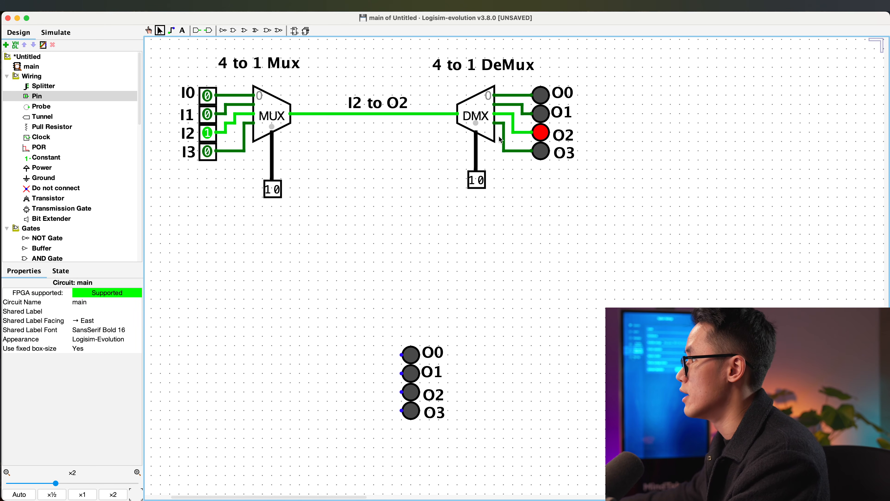
{"action": "left_click_drag", "start_coordinate": [446, 159], "coordinate": [494, 212]}
{"action": "left_click", "coordinate": [412, 214]}
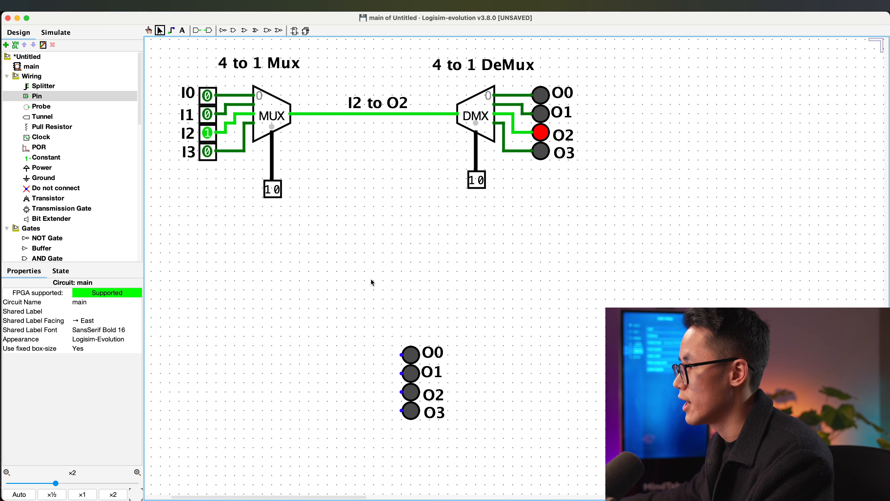
- Copy the two select pins from the gate-level multiplexer circuit and place the copies below the new output LEDs
{"action": "left_click", "coordinate": [212, 158]}
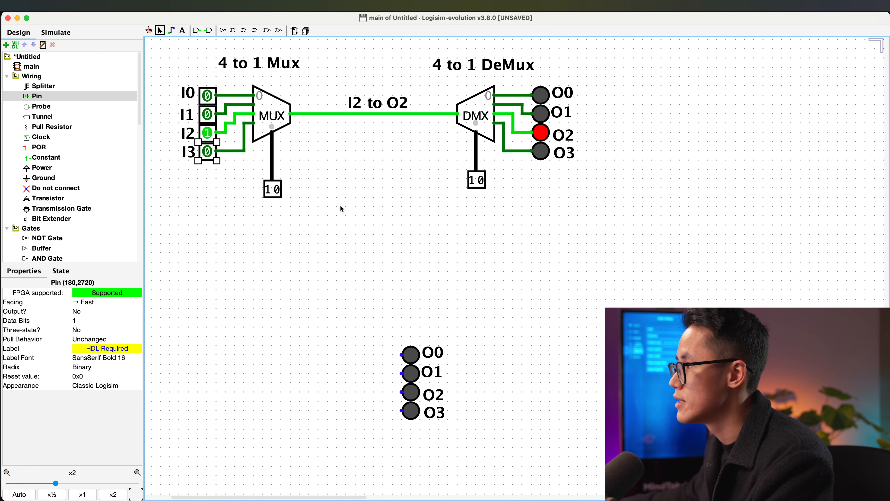
{"action": "scroll", "coordinate": [342, 208], "scroll_direction": "up", "scroll_amount": 15}
{"action": "left_click_drag", "start_coordinate": [336, 281], "coordinate": [229, 235]}
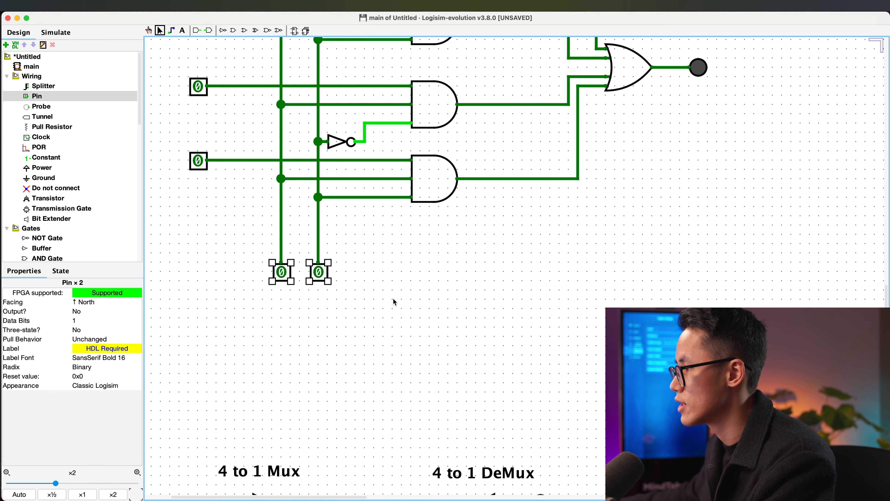
{"action": "scroll", "coordinate": [395, 299], "scroll_direction": "down", "scroll_amount": 15}
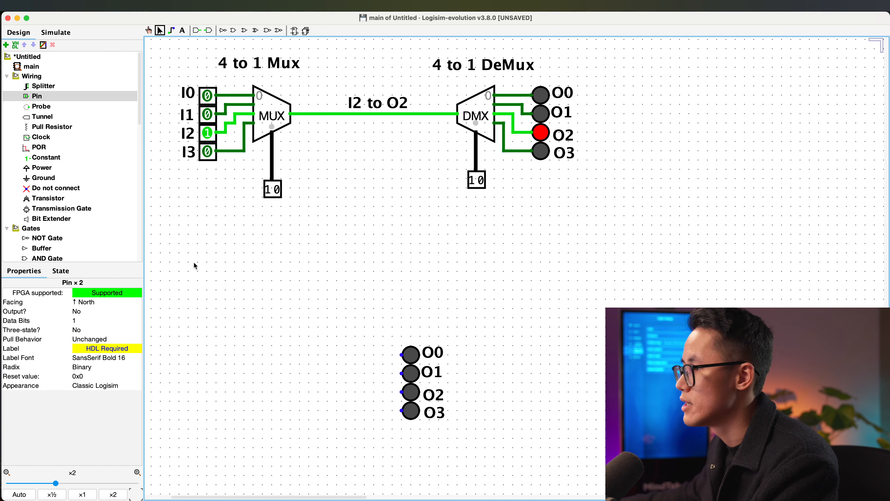
{"action": "scroll", "coordinate": [343, 232], "scroll_direction": "up", "scroll_amount": 15}
{"action": "left_click_drag", "start_coordinate": [324, 94], "coordinate": [316, 455]}
{"action": "scroll", "coordinate": [326, 197], "scroll_direction": "down", "scroll_amount": 15}
{"action": "left_click", "coordinate": [345, 322]}
- Move the copied output LEDs, their labels and the two select pins together closer to the multiplexer and demultiplexer
{"action": "left_click_drag", "start_coordinate": [240, 363], "coordinate": [487, 495]}
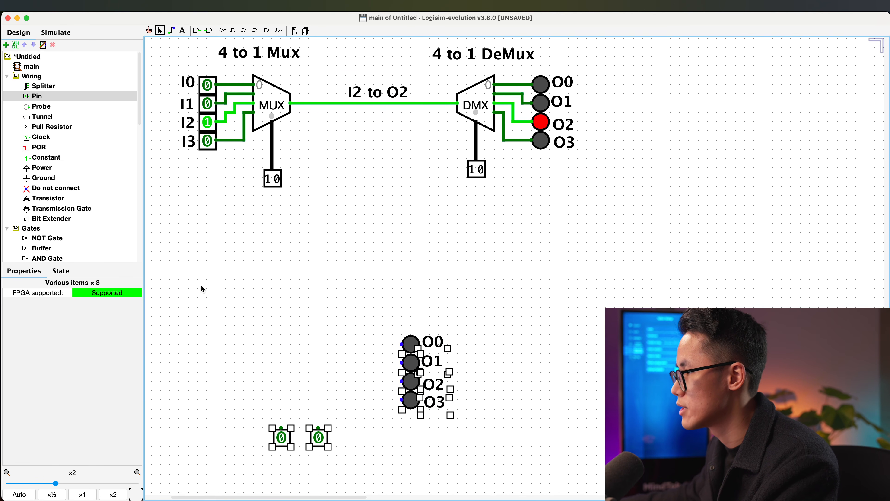
{"action": "left_click_drag", "start_coordinate": [202, 287], "coordinate": [510, 464]}
{"action": "left_click_drag", "start_coordinate": [407, 340], "coordinate": [380, 284]}
{"action": "left_click_drag", "start_coordinate": [217, 334], "coordinate": [297, 396]}
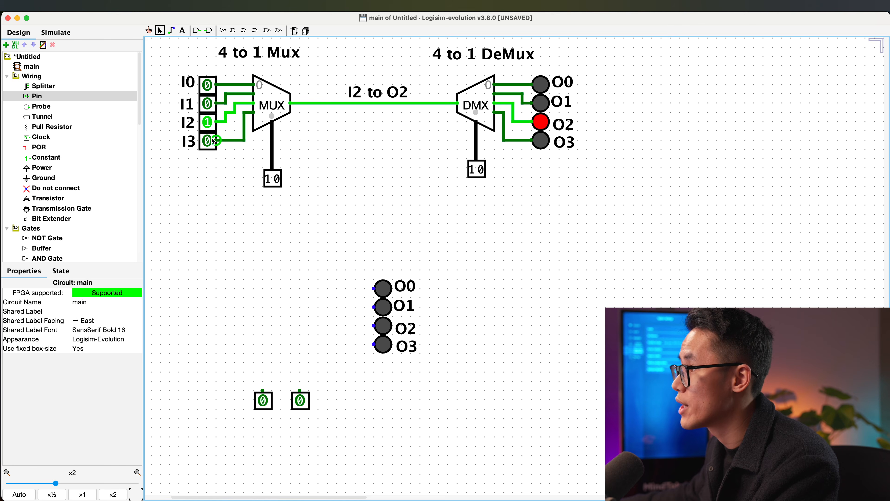
- Duplicate the multiplexer's I2 input pin, place the copy to the left of the new output LEDs and set it to 1
{"action": "left_click", "coordinate": [207, 122]}
{"action": "key", "text": "super+c"}
{"action": "key", "text": "super+v"}
{"action": "left_click_drag", "start_coordinate": [210, 124], "coordinate": [200, 297]}
{"action": "left_click", "coordinate": [253, 307]}
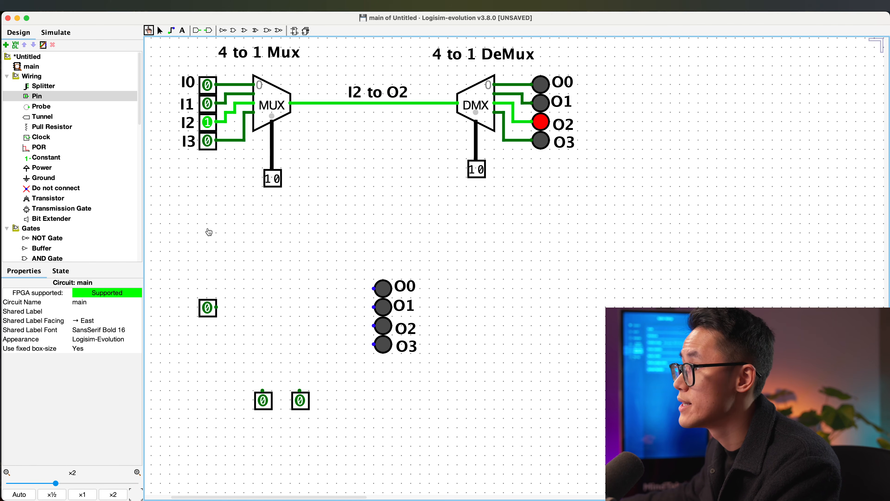
{"action": "left_click", "coordinate": [214, 309]}
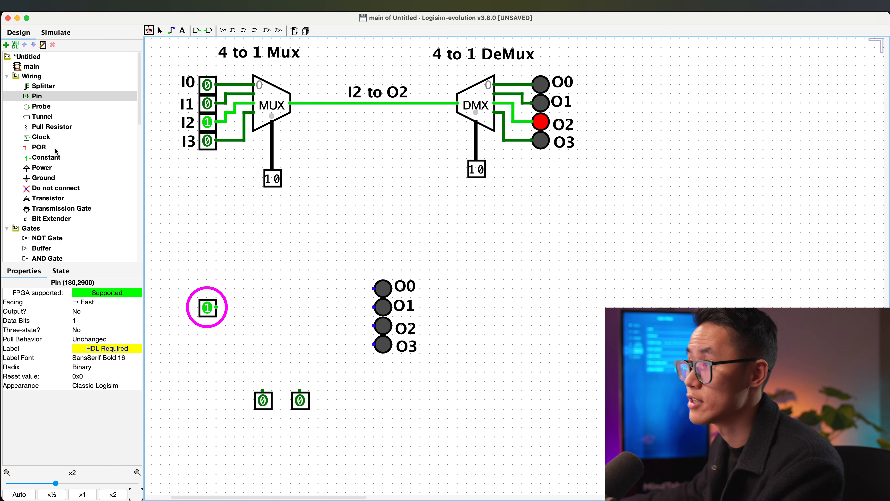
{"action": "left_click", "coordinate": [45, 157]}
{"action": "left_click", "coordinate": [253, 252]}
{"action": "left_click", "coordinate": [334, 234]}
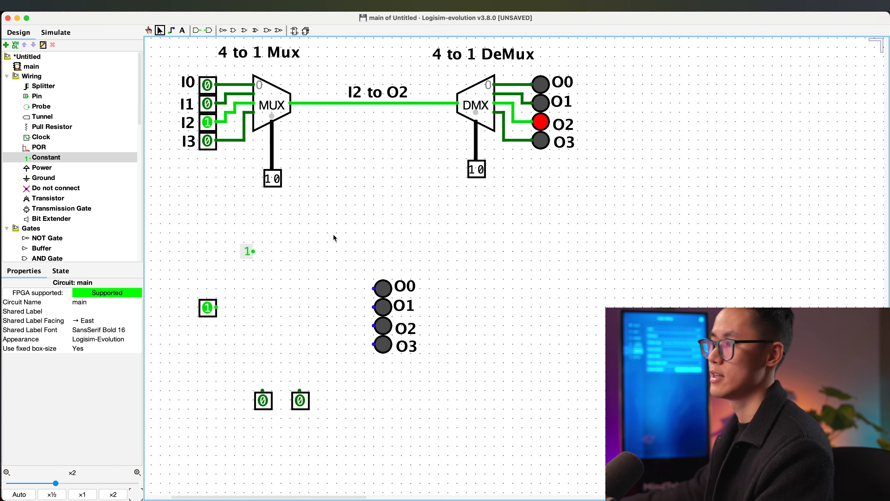
{"action": "left_click_drag", "start_coordinate": [317, 233], "coordinate": [234, 265]}
{"action": "key", "text": "BackSpace"}
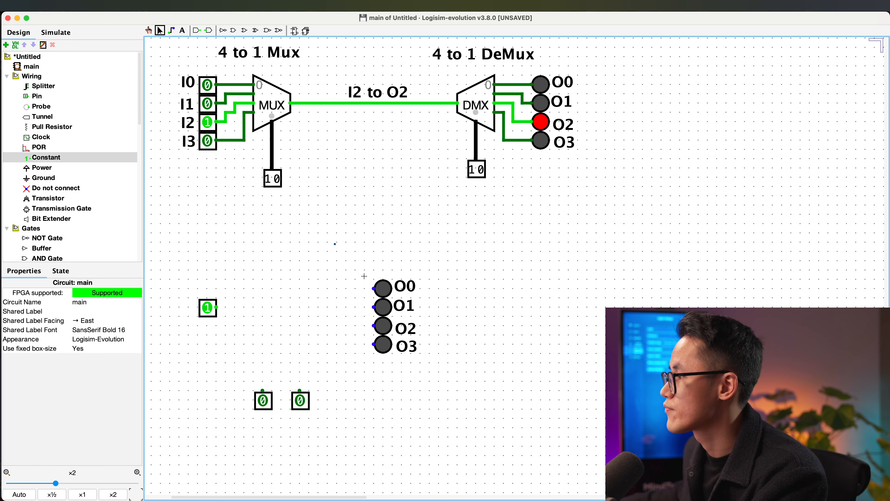
- Move the four new output LEDs with their O0 to O3 labels farther right of the input pin
{"action": "left_click_drag", "start_coordinate": [364, 276], "coordinate": [429, 363]}
{"action": "left_click_drag", "start_coordinate": [375, 326], "coordinate": [421, 336]}
{"action": "left_click", "coordinate": [178, 58]}
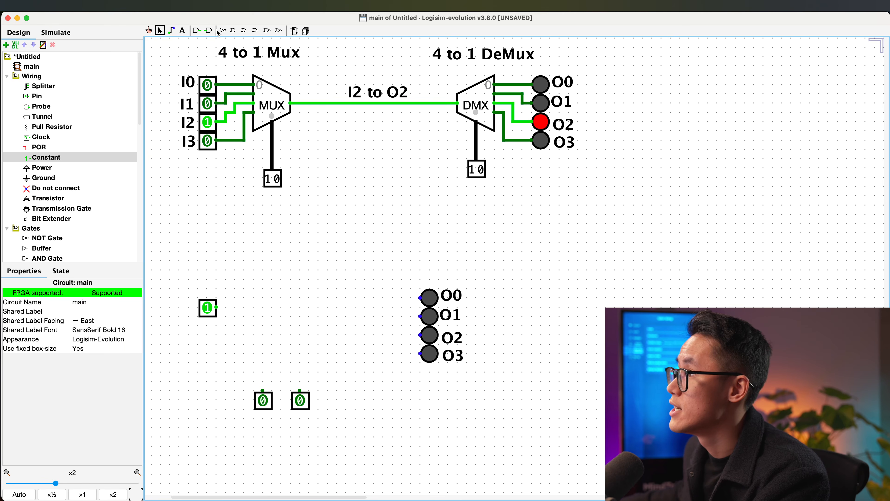
- Add an AND gate just before the new LEDs, with its output level with the O0 LED
{"action": "left_click", "coordinate": [234, 31]}
{"action": "left_click", "coordinate": [354, 328]}
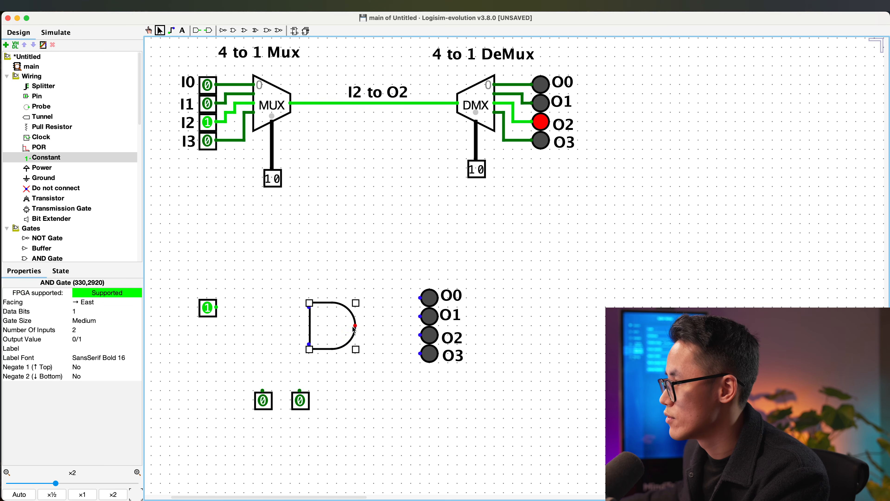
{"action": "left_click_drag", "start_coordinate": [337, 330], "coordinate": [356, 330]}
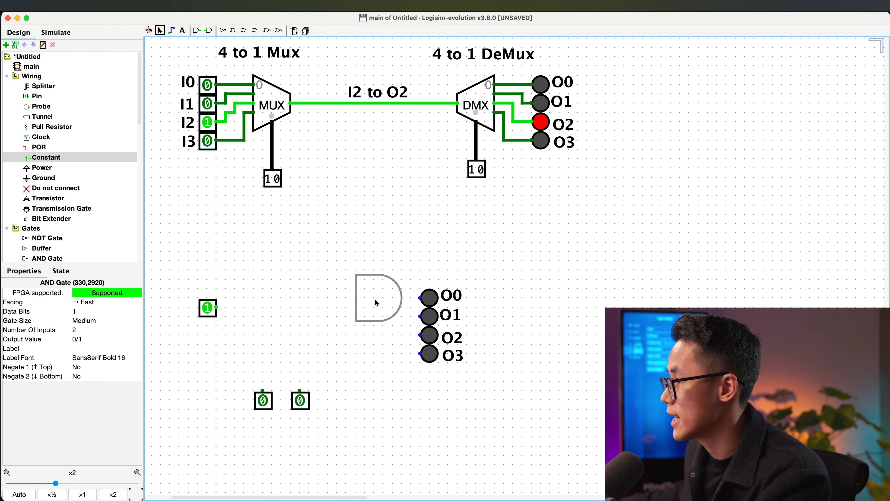
{"action": "left_click", "coordinate": [281, 164]}
- Place a NOT gate in front of the AND gate's lower input and move the data input pin up
{"action": "left_click", "coordinate": [222, 31]}
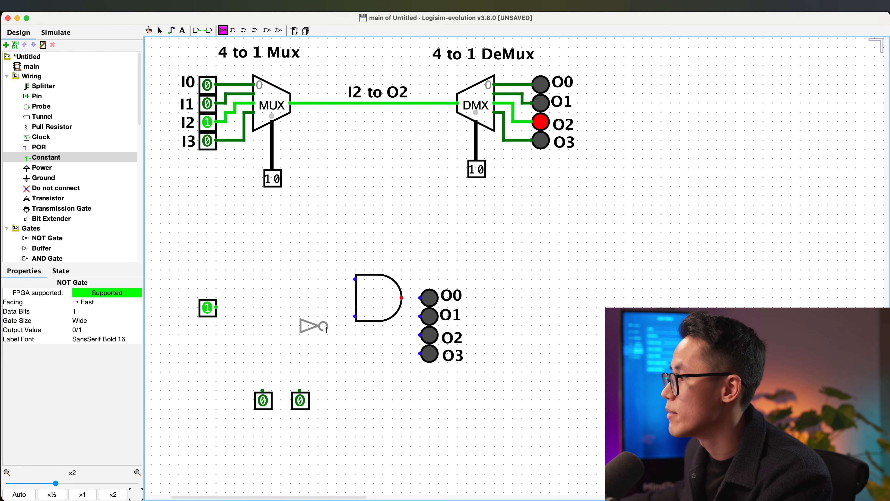
{"action": "left_click", "coordinate": [335, 316]}
{"action": "left_click_drag", "start_coordinate": [212, 305], "coordinate": [210, 269]}
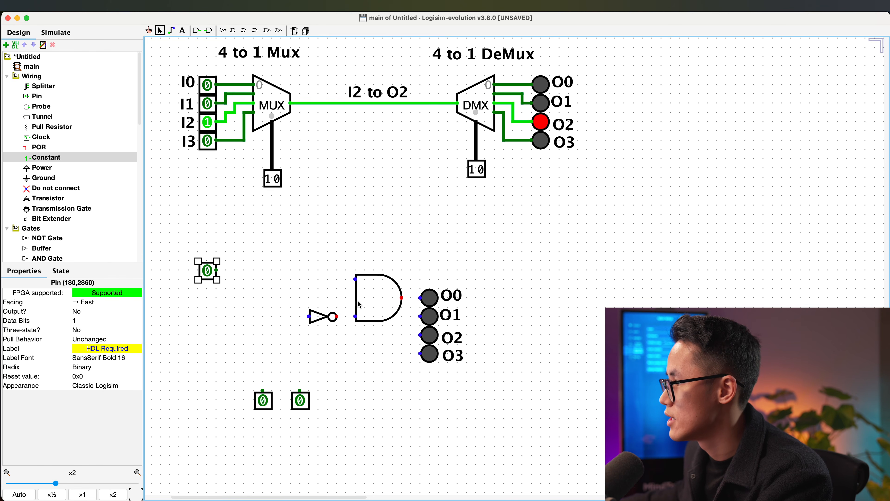
- Set the AND gate's number of inputs to 3
{"action": "left_click", "coordinate": [386, 303]}
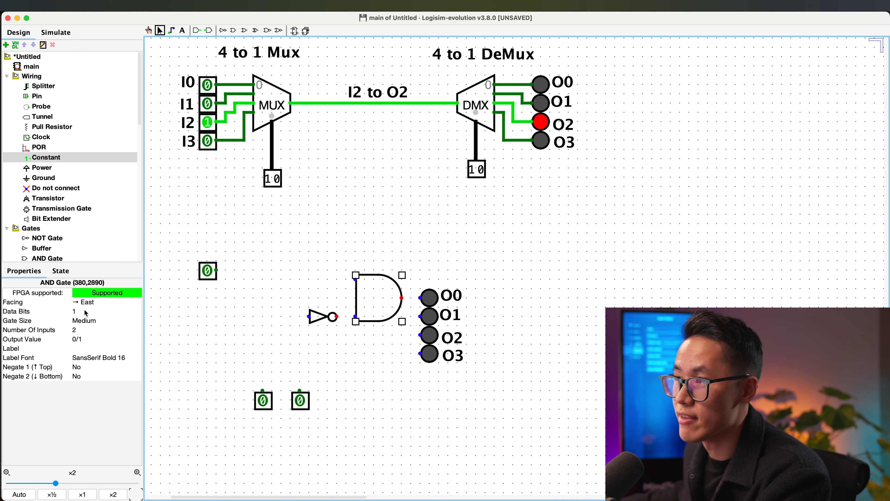
{"action": "left_click", "coordinate": [83, 330]}
{"action": "type", "text": "3"}
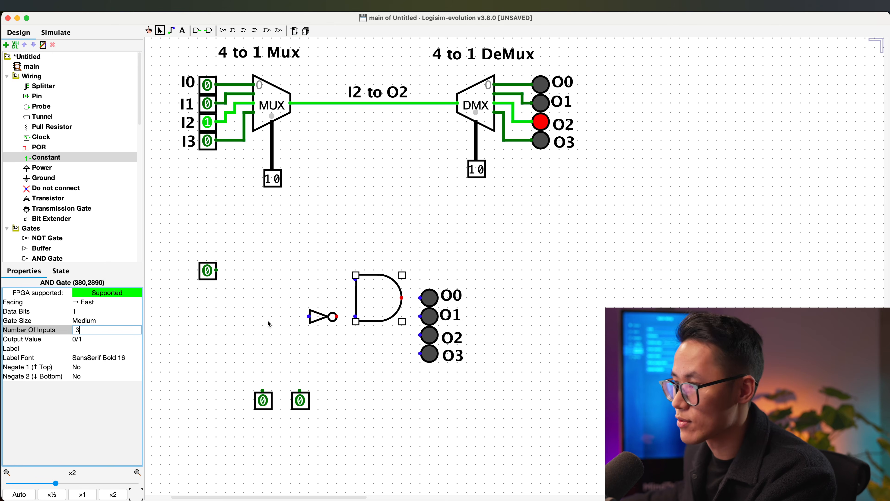
{"action": "left_click", "coordinate": [318, 318]}
{"action": "left_click", "coordinate": [374, 308]}
{"action": "left_click", "coordinate": [115, 322]}
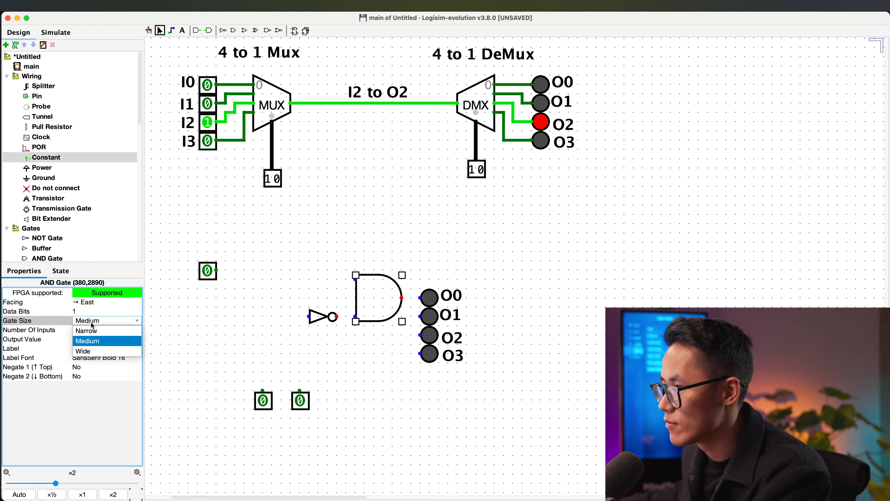
{"action": "left_click", "coordinate": [91, 330]}
{"action": "type", "text": "3"}
{"action": "key", "text": "Return"}
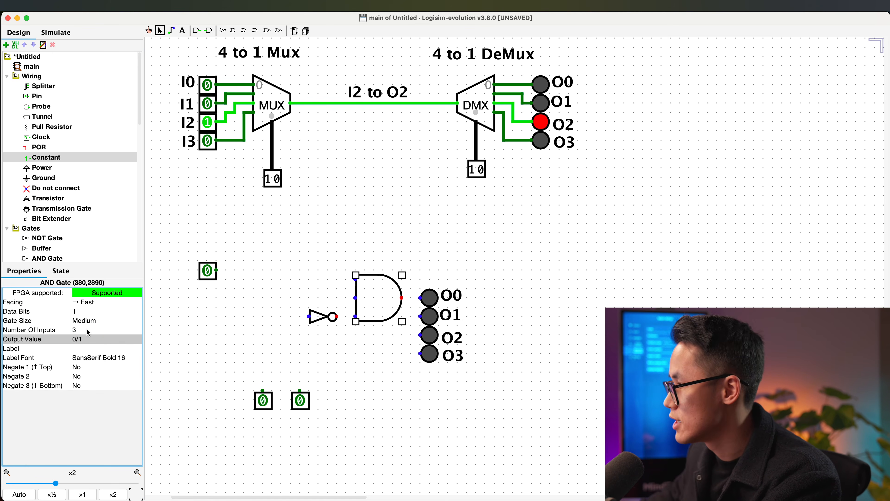
- Connect the two select pins through a NOT gate each to the AND gate's middle and lower inputs, duplicating the first NOT gate
{"action": "left_click_drag", "start_coordinate": [326, 317], "coordinate": [335, 318]}
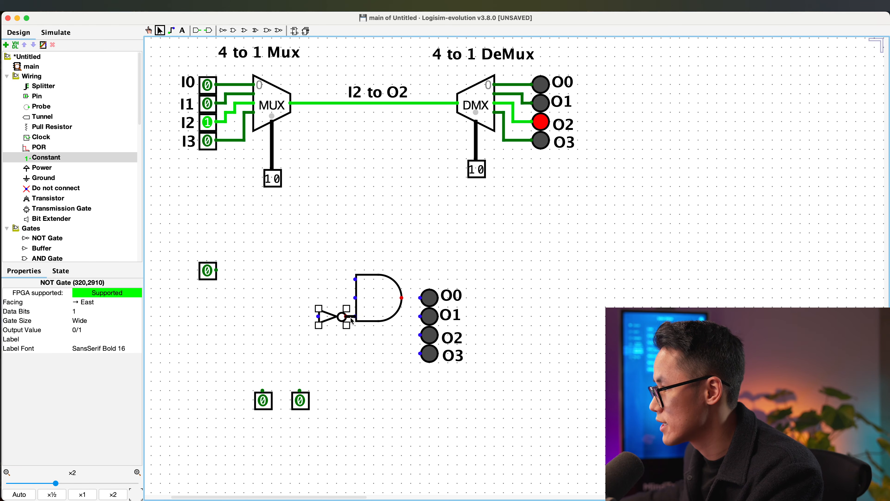
{"action": "mouse_move", "coordinate": [300, 390]}
{"action": "left_mouse_down"}
{"action": "mouse_move", "coordinate": [309, 317]}
{"action": "mouse_move", "coordinate": [318, 316]}
{"action": "mouse_move", "coordinate": [267, 295]}
{"action": "mouse_move", "coordinate": [344, 297]}
{"action": "mouse_move", "coordinate": [330, 302]}
{"action": "mouse_move", "coordinate": [325, 293]}
{"action": "left_mouse_up"}
{"action": "key", "text": "super+d"}
{"action": "left_click_drag", "start_coordinate": [271, 297], "coordinate": [263, 390]}
{"action": "left_click", "coordinate": [236, 274]}
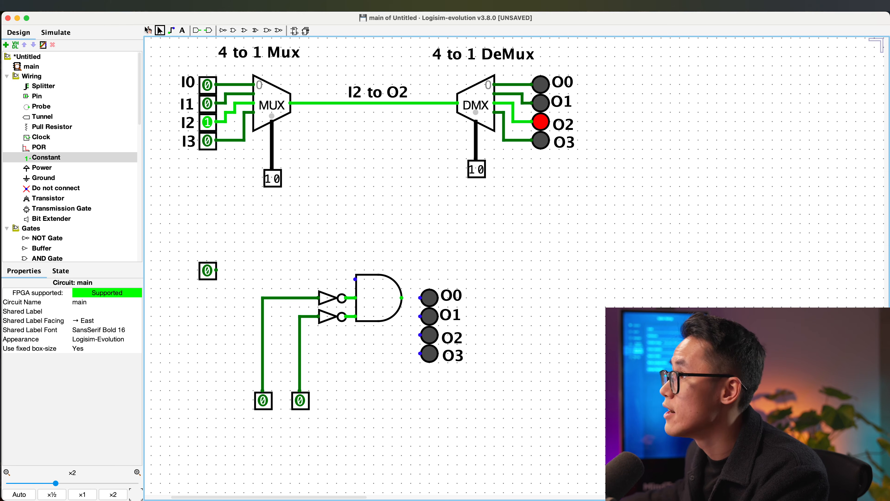
- Align the data input pin with the AND gate's upper input and wire the two together
{"action": "left_click", "coordinate": [148, 31]}
{"action": "left_click", "coordinate": [208, 271]}
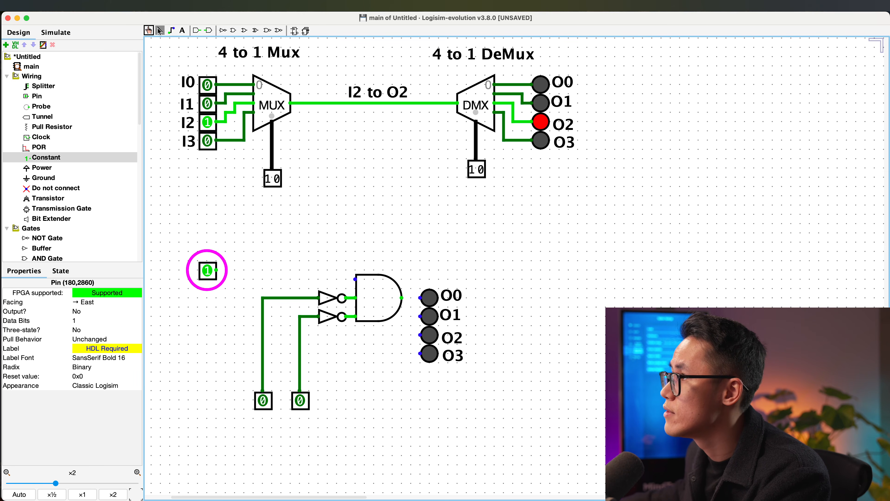
{"action": "left_click", "coordinate": [159, 31]}
{"action": "mouse_move", "coordinate": [218, 270]}
{"action": "left_mouse_down"}
{"action": "mouse_move", "coordinate": [353, 281]}
{"action": "mouse_move", "coordinate": [209, 280]}
{"action": "mouse_move", "coordinate": [226, 271]}
{"action": "left_mouse_up"}
{"action": "left_click", "coordinate": [270, 272]}
{"action": "key", "text": "BackSpace"}
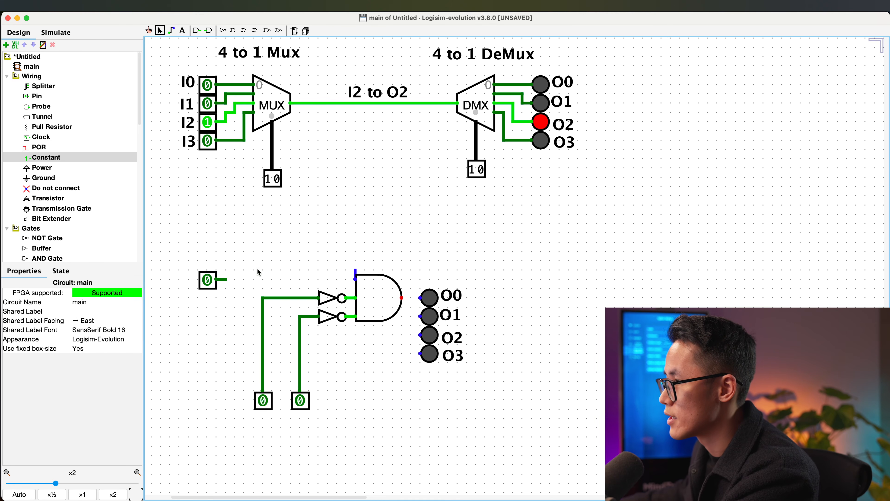
{"action": "left_click_drag", "start_coordinate": [354, 279], "coordinate": [218, 280]}
{"action": "left_click", "coordinate": [258, 263]}
- Wire the AND gate's output to the O0 LED and set the data input pin to 1
{"action": "left_click", "coordinate": [429, 297]}
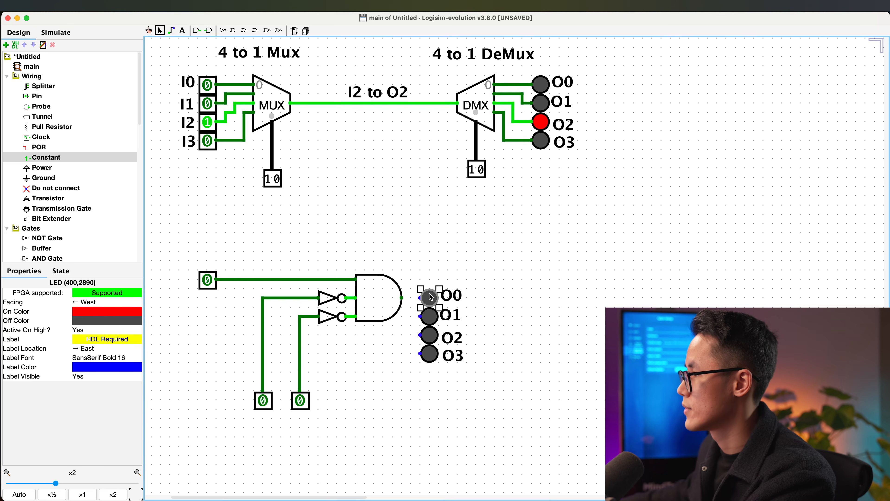
{"action": "left_click_drag", "start_coordinate": [402, 297], "coordinate": [420, 298]}
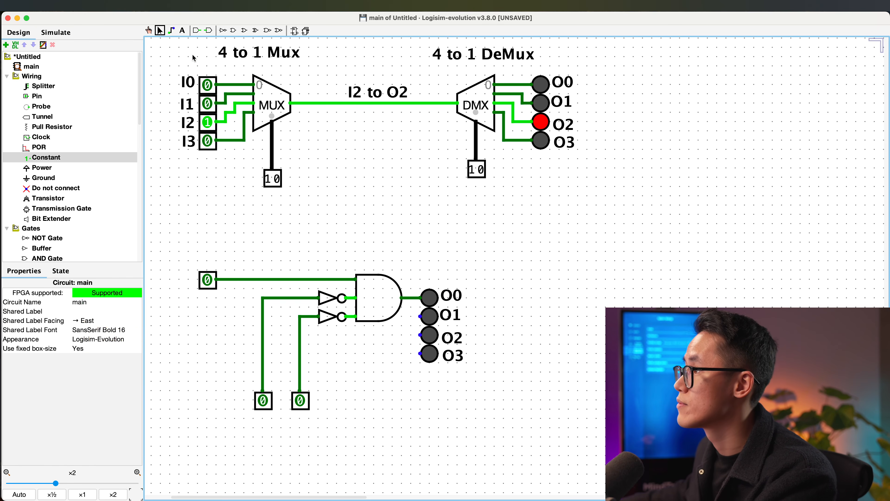
{"action": "left_click", "coordinate": [148, 30]}
{"action": "left_click", "coordinate": [208, 280]}
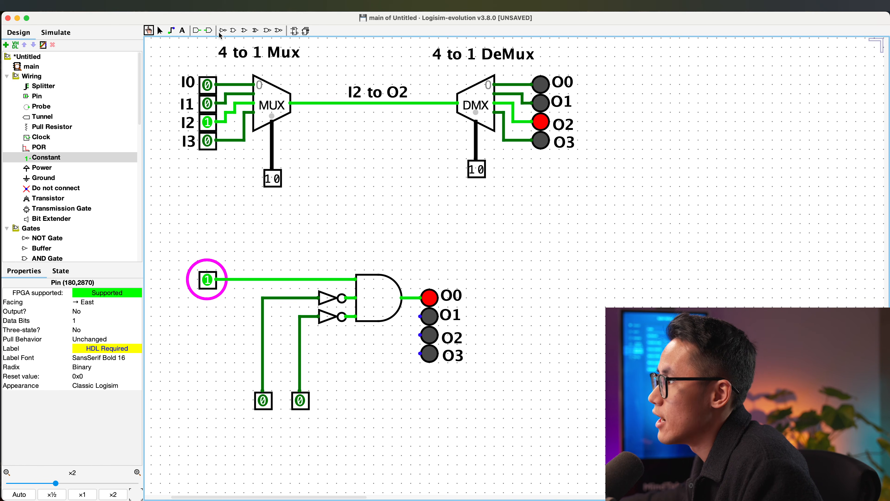
- Add a second AND gate directly below the first one, aligned with it
{"action": "left_click", "coordinate": [233, 31]}
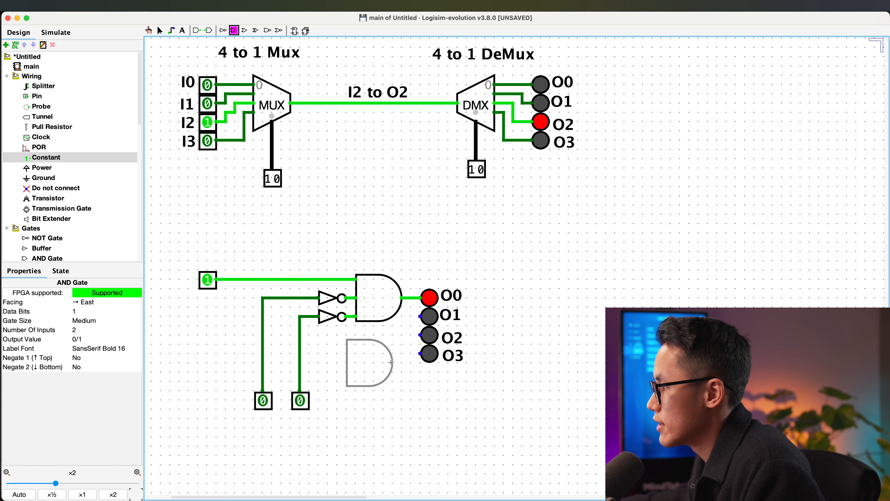
{"action": "left_click", "coordinate": [398, 359]}
{"action": "left_click_drag", "start_coordinate": [373, 361], "coordinate": [380, 358]}
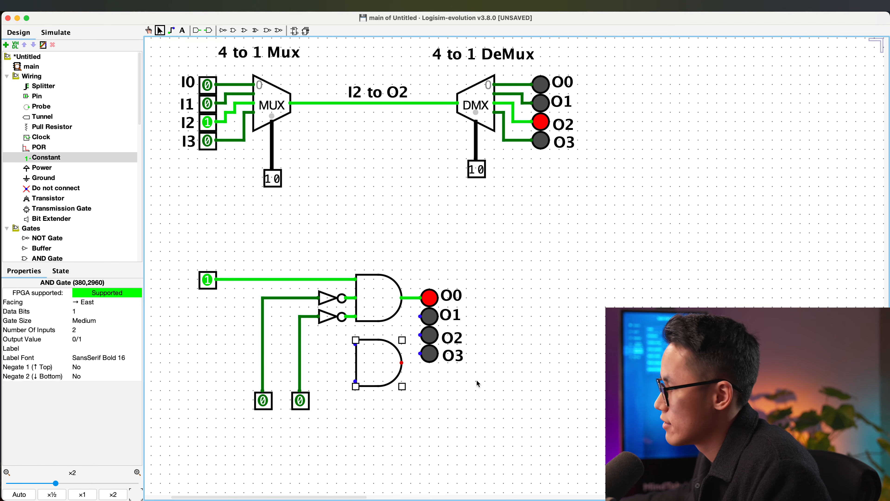
{"action": "mouse_move", "coordinate": [478, 383]}
{"action": "left_mouse_down"}
{"action": "mouse_move", "coordinate": [471, 364]}
{"action": "mouse_move", "coordinate": [459, 367]}
{"action": "left_mouse_up"}
{"action": "mouse_move", "coordinate": [407, 348]}
{"action": "left_mouse_down"}
{"action": "mouse_move", "coordinate": [496, 376]}
{"action": "mouse_move", "coordinate": [402, 344]}
{"action": "left_mouse_up"}
{"action": "mouse_move", "coordinate": [431, 353]}
{"action": "left_mouse_down"}
{"action": "mouse_move", "coordinate": [431, 371]}
{"action": "mouse_move", "coordinate": [429, 354]}
{"action": "left_mouse_up"}
{"action": "left_click", "coordinate": [501, 364]}
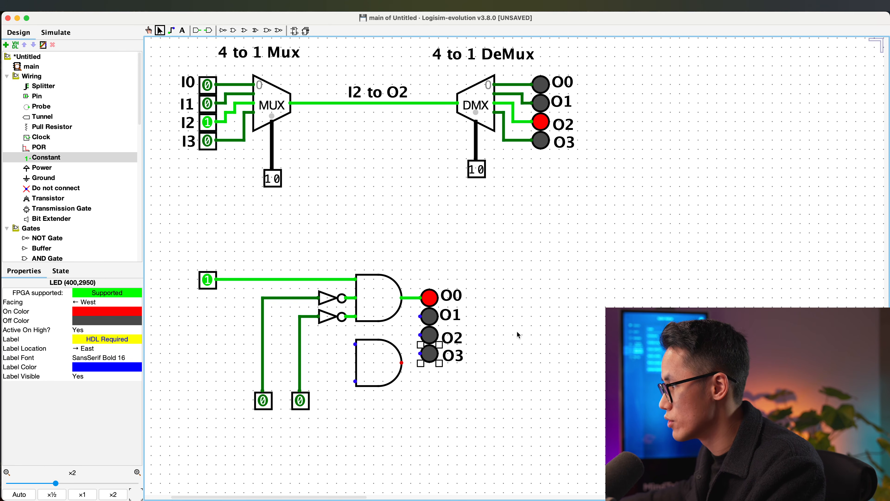
{"action": "left_click", "coordinate": [517, 334]}
{"action": "left_click_drag", "start_coordinate": [193, 250], "coordinate": [241, 312]}
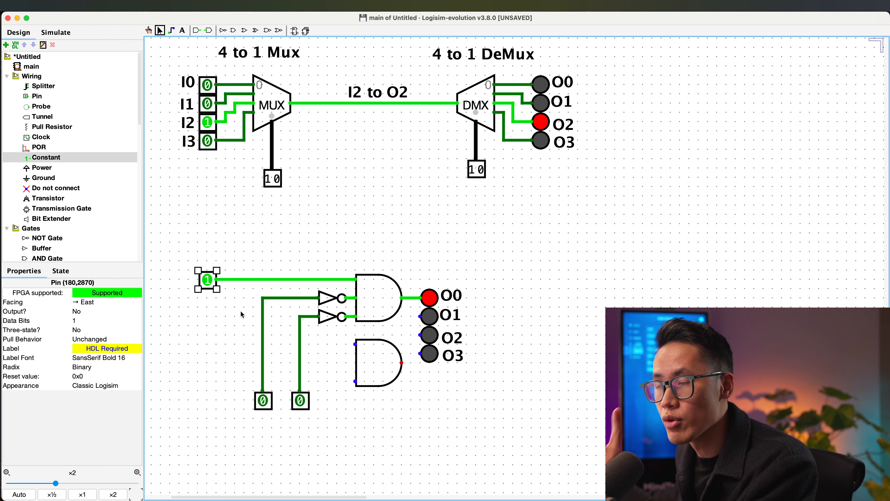
- Try setting the lower AND gate's data bits to 3 and undo the change
{"action": "double_click", "coordinate": [372, 350]}
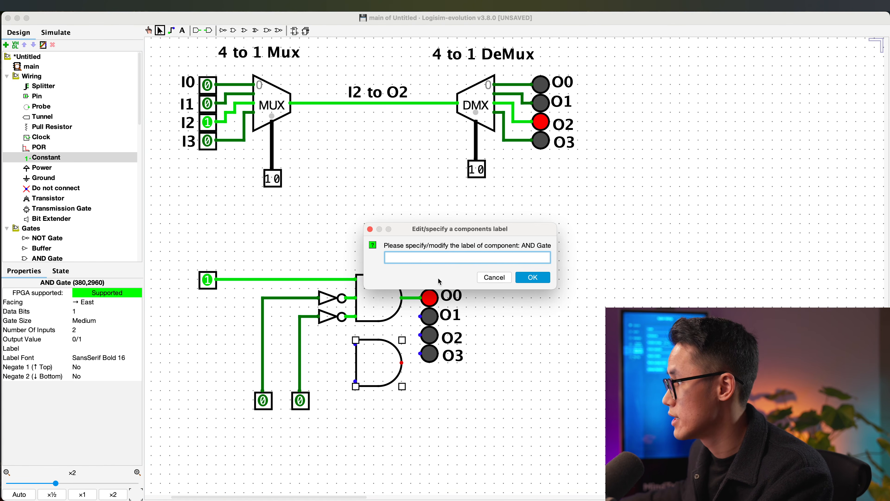
{"action": "left_click", "coordinate": [480, 279]}
{"action": "left_click", "coordinate": [88, 310]}
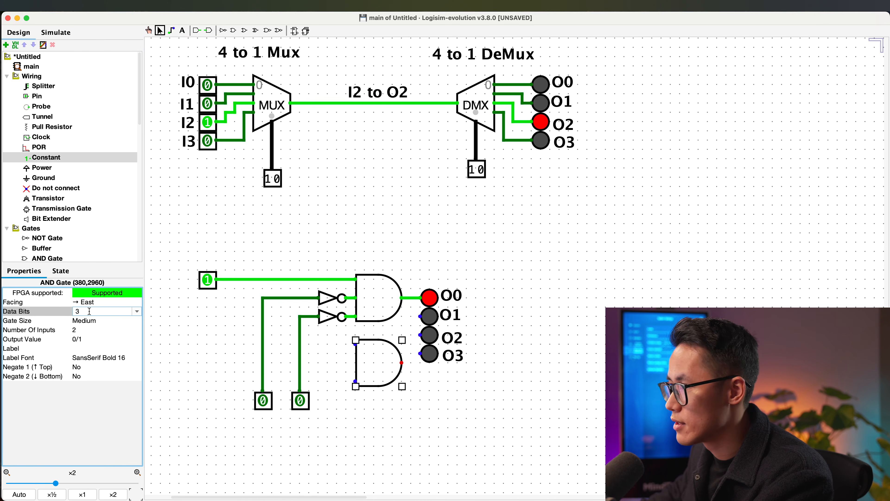
{"action": "key", "text": "Return"}
{"action": "left_click", "coordinate": [382, 357]}
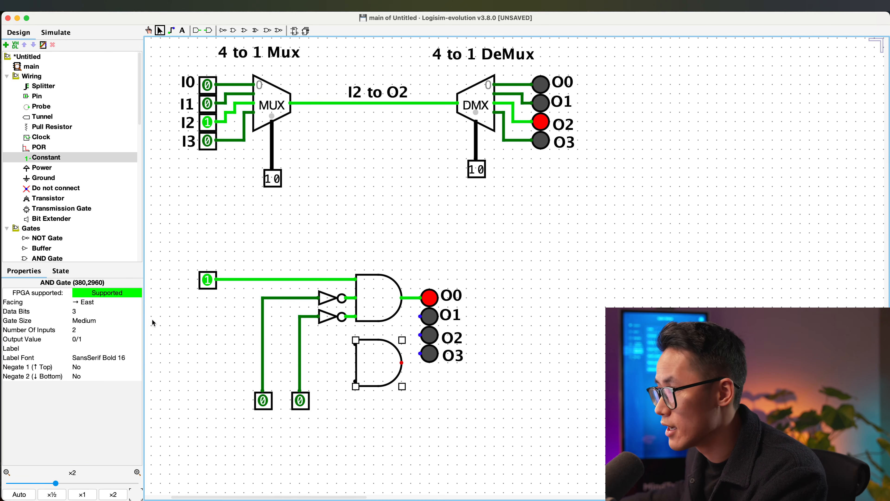
{"action": "key", "text": "super+z"}
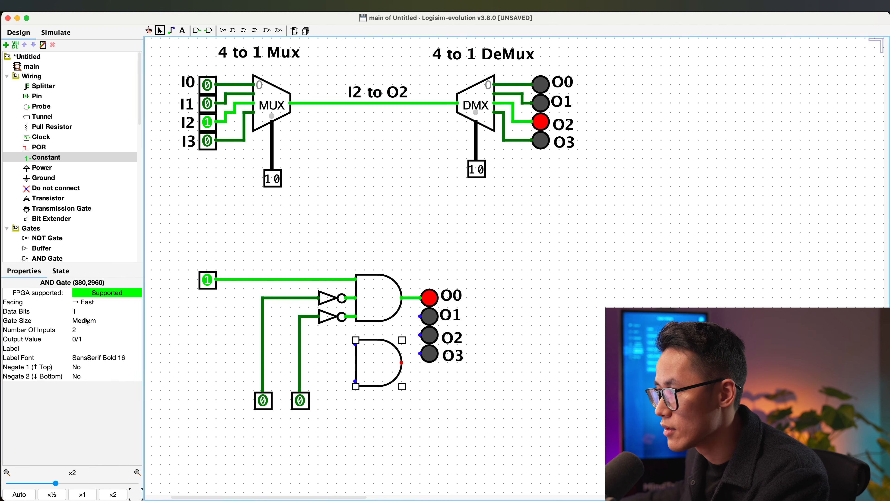
- Set the lower AND gate's number of inputs to 3
{"action": "left_click", "coordinate": [78, 329]}
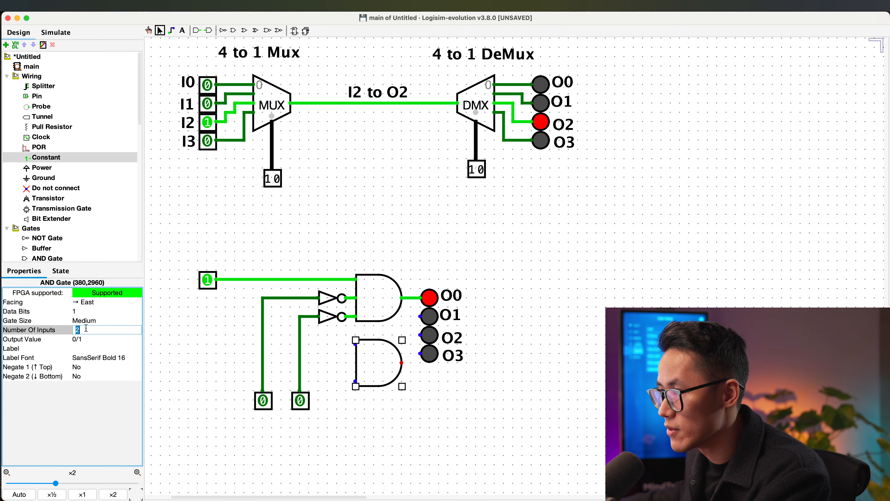
{"action": "type", "text": "3"}
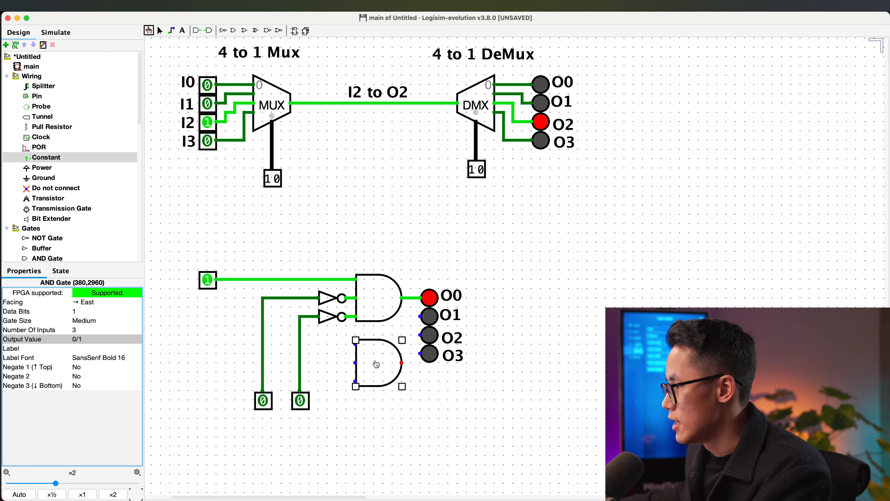
- Set the right select pin to 1 and add a NOT gate in front of the lower AND gate's middle input
{"action": "left_click", "coordinate": [293, 401]}
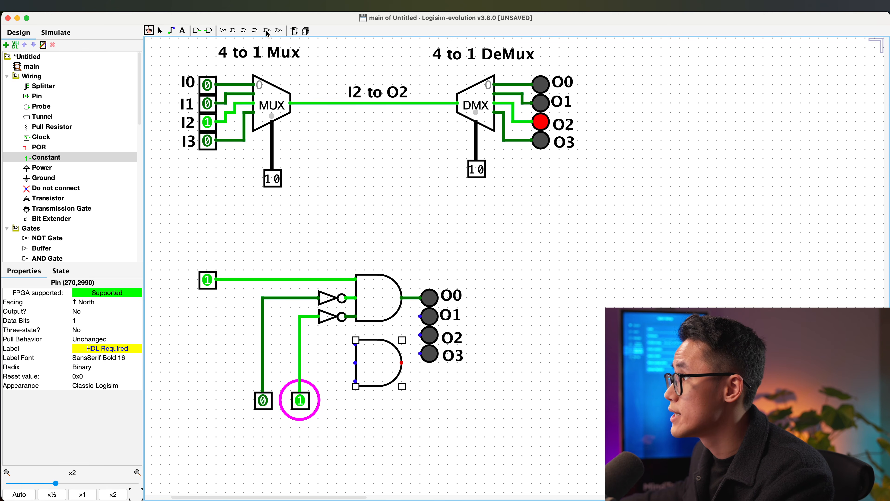
{"action": "left_click", "coordinate": [224, 31]}
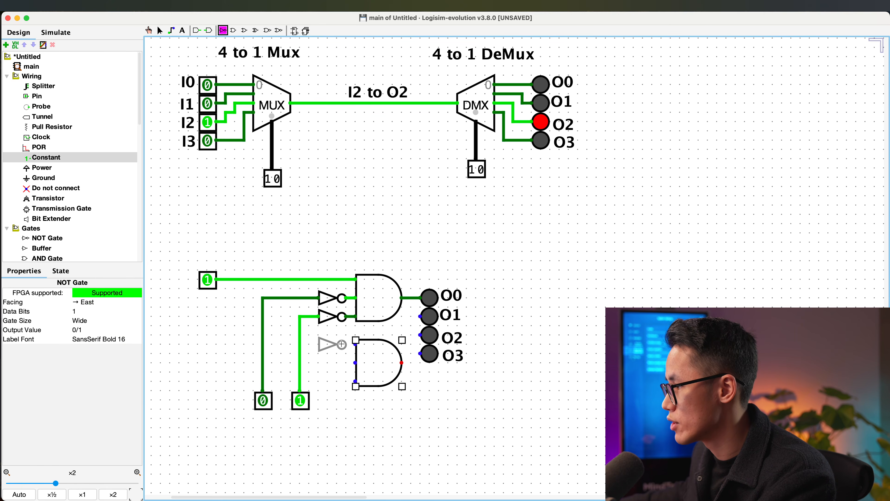
{"action": "left_click", "coordinate": [354, 345]}
{"action": "left_click_drag", "start_coordinate": [330, 346], "coordinate": [330, 364]}
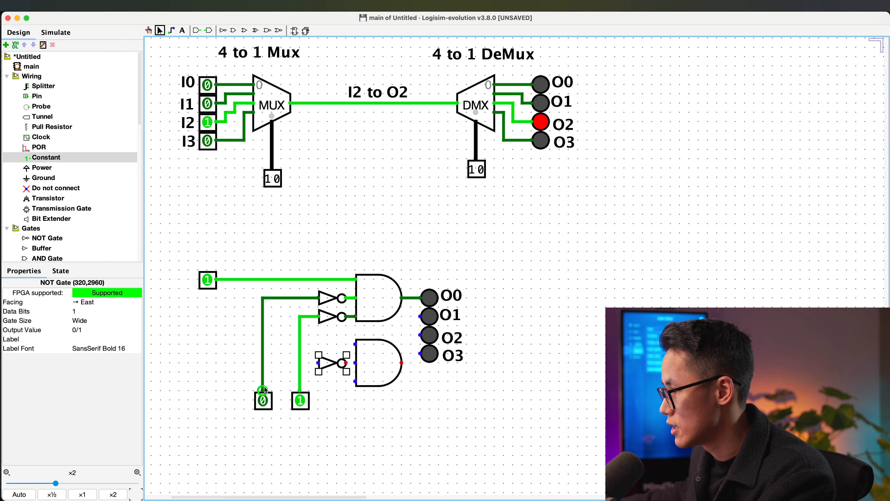
- Wire the data pin, the inverted left select pin and the right select pin into the lower AND gate, and its output to the O1 LED
{"action": "left_click_drag", "start_coordinate": [263, 363], "coordinate": [300, 381]}
{"action": "left_click_drag", "start_coordinate": [354, 345], "coordinate": [225, 280]}
{"action": "left_click", "coordinate": [270, 258]}
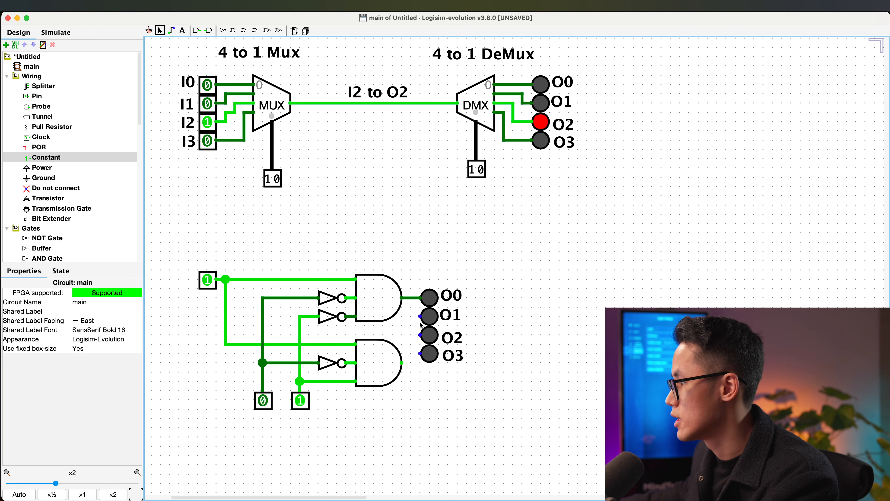
{"action": "left_click_drag", "start_coordinate": [421, 324], "coordinate": [404, 326]}
{"action": "left_click_drag", "start_coordinate": [403, 359], "coordinate": [402, 361]}
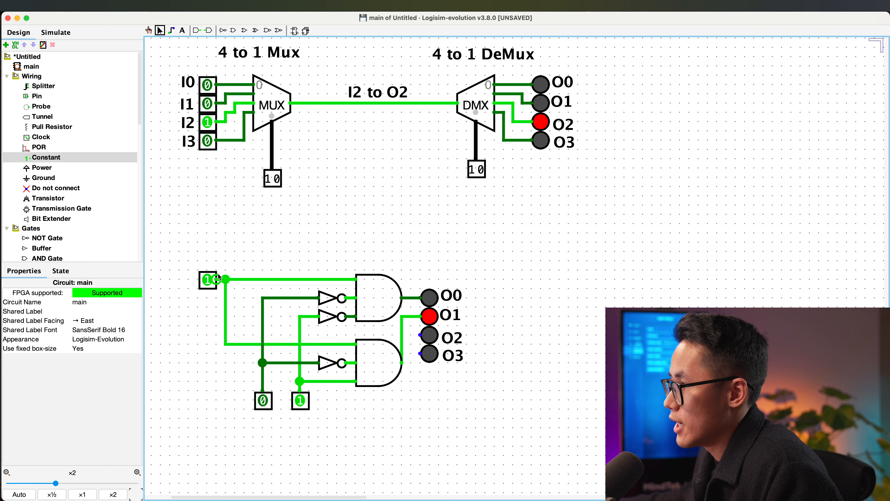
{"action": "left_click_drag", "start_coordinate": [168, 250], "coordinate": [540, 428]}
{"action": "left_click", "coordinate": [482, 393]}
{"action": "left_click", "coordinate": [131, 239]}
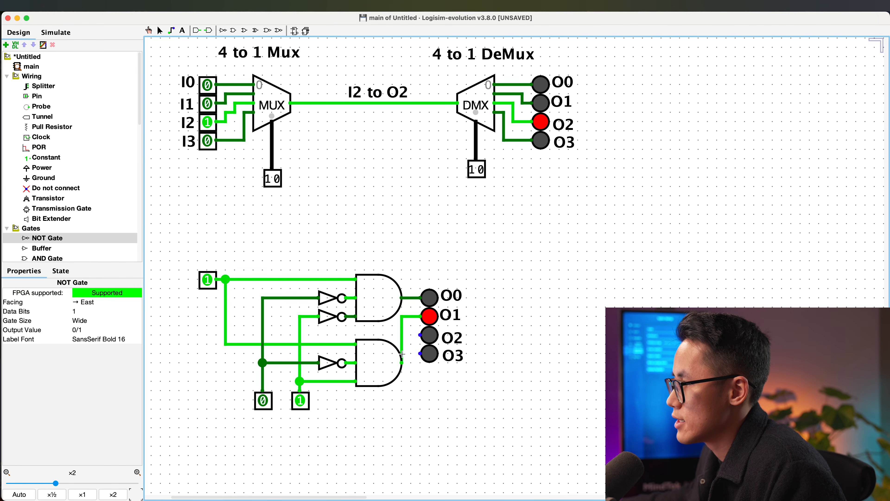
{"action": "left_click", "coordinate": [332, 194]}
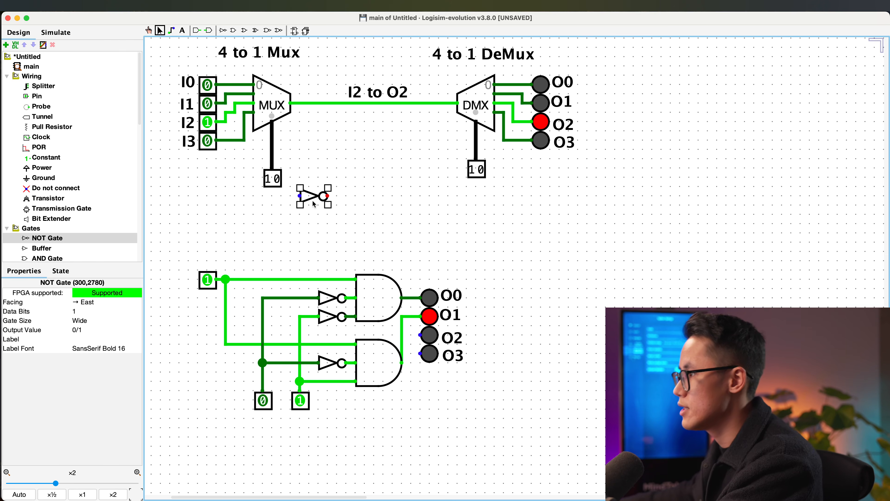
{"action": "key", "text": "Delete"}
{"action": "left_click_drag", "start_coordinate": [183, 244], "coordinate": [523, 443]}
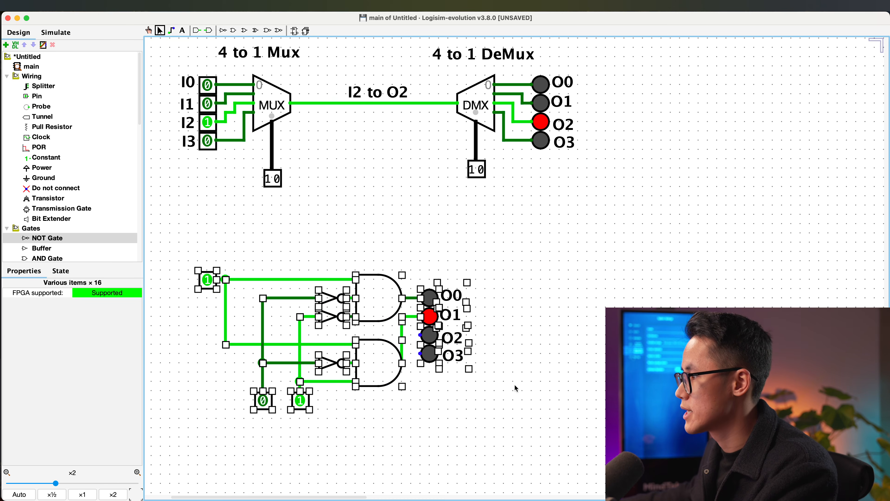
{"action": "left_click", "coordinate": [529, 352]}
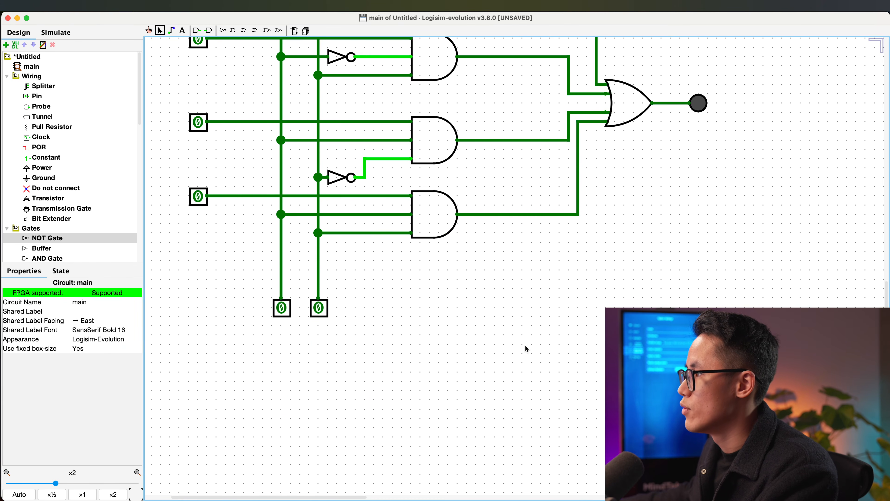
- Examine the gate-level multiplexer circuit, from its data pins through the AND gates and OR gate to the output LED
{"action": "scroll", "coordinate": [522, 344], "scroll_direction": "up", "scroll_amount": 5}
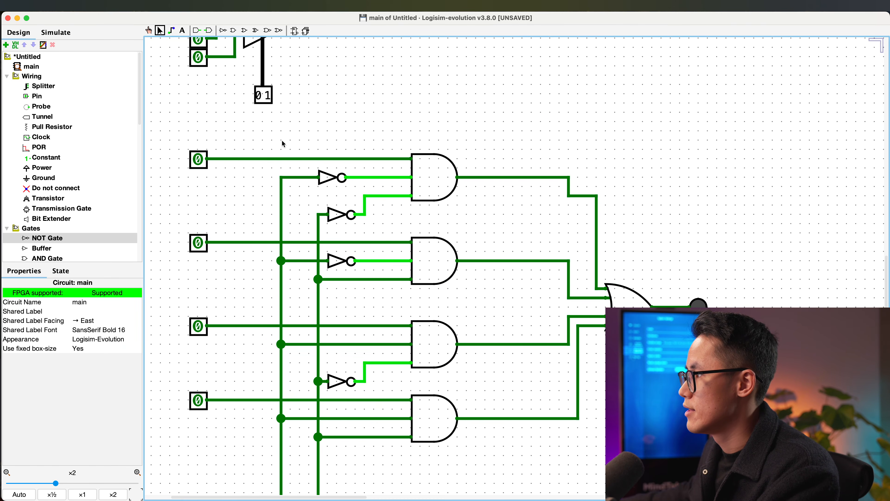
{"action": "left_click_drag", "start_coordinate": [211, 129], "coordinate": [655, 445]}
{"action": "left_click", "coordinate": [654, 444]}
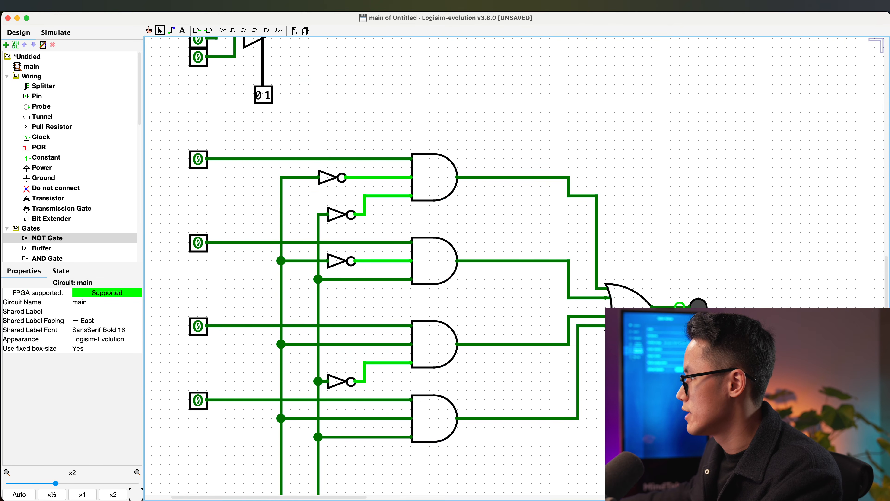
{"action": "left_click", "coordinate": [699, 301]}
{"action": "left_click", "coordinate": [736, 278]}
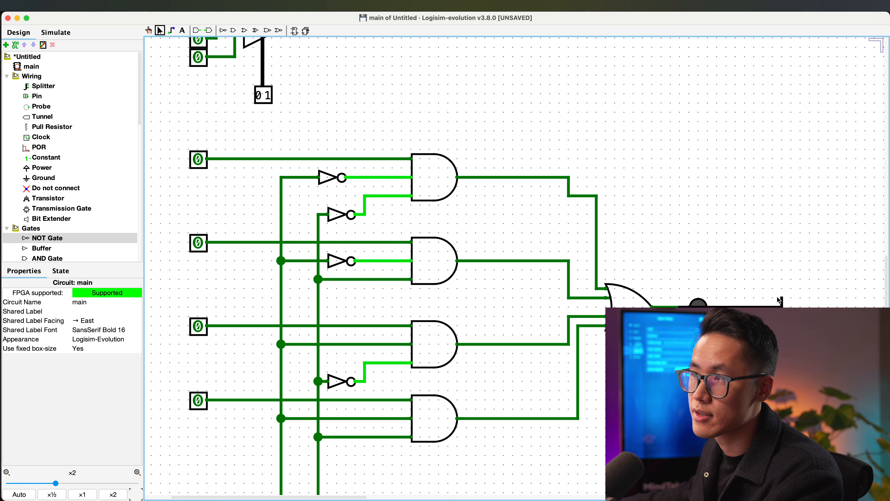
- Delete the stray wires extending past the gate-level multiplexer's output LED and return to the demultiplexer circuit
{"action": "scroll", "coordinate": [777, 300], "scroll_direction": "down", "scroll_amount": 6}
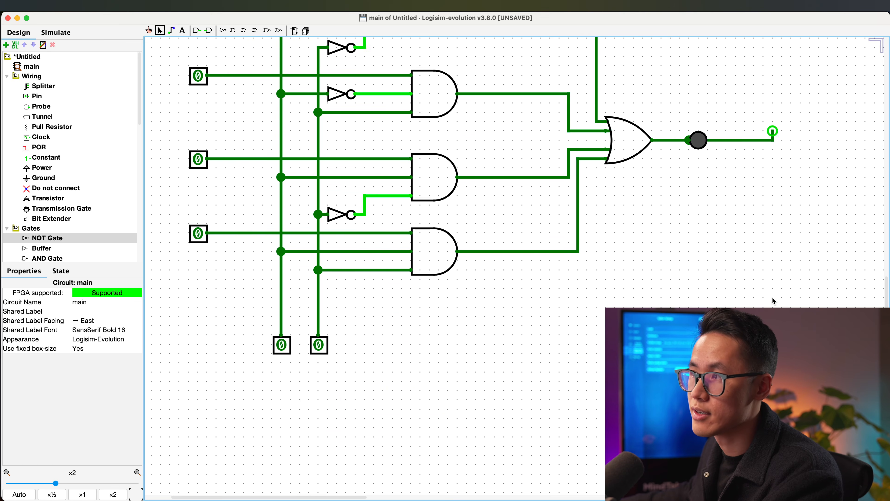
{"action": "left_click", "coordinate": [764, 92]}
{"action": "key", "text": "Delete"}
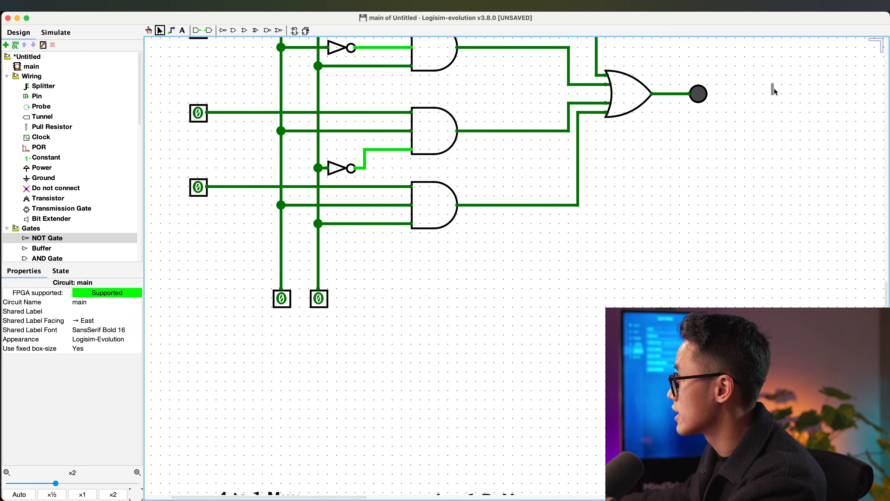
{"action": "left_click", "coordinate": [773, 90]}
{"action": "key", "text": "Delete"}
{"action": "left_click_drag", "start_coordinate": [787, 92], "coordinate": [787, 93]}
{"action": "left_click", "coordinate": [767, 93]}
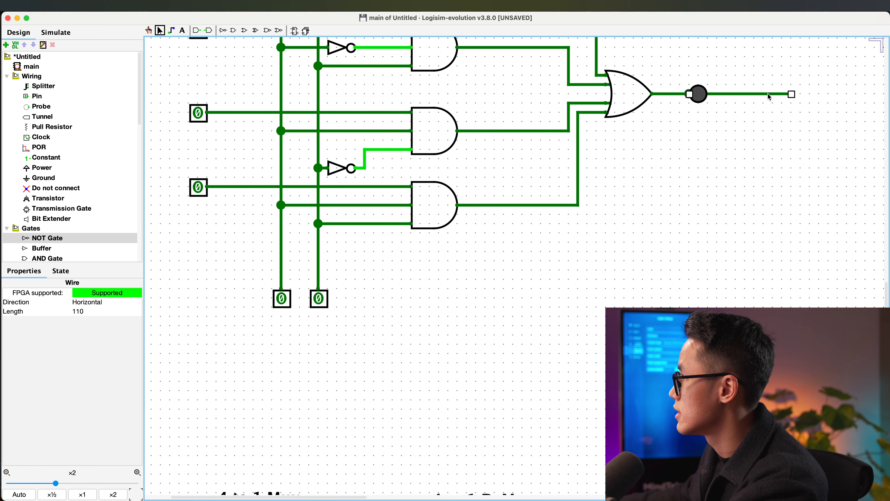
{"action": "key", "text": "Delete"}
{"action": "scroll", "coordinate": [661, 176], "scroll_direction": "down", "scroll_amount": 12}
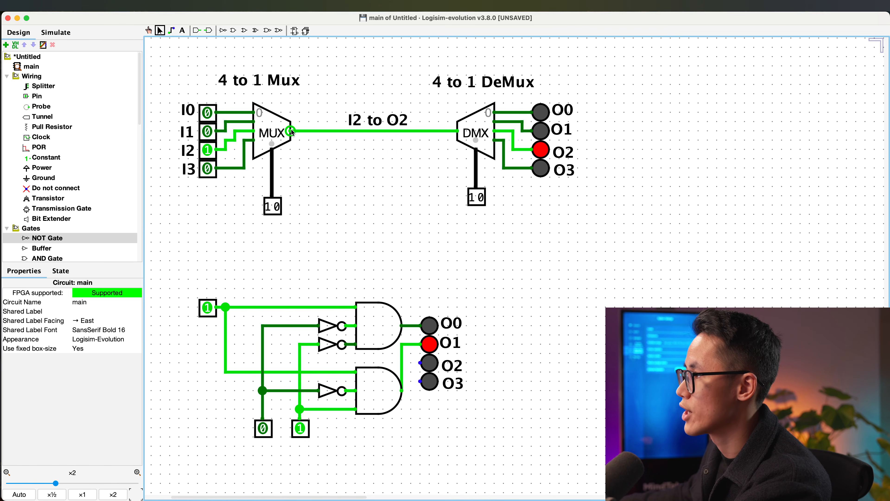